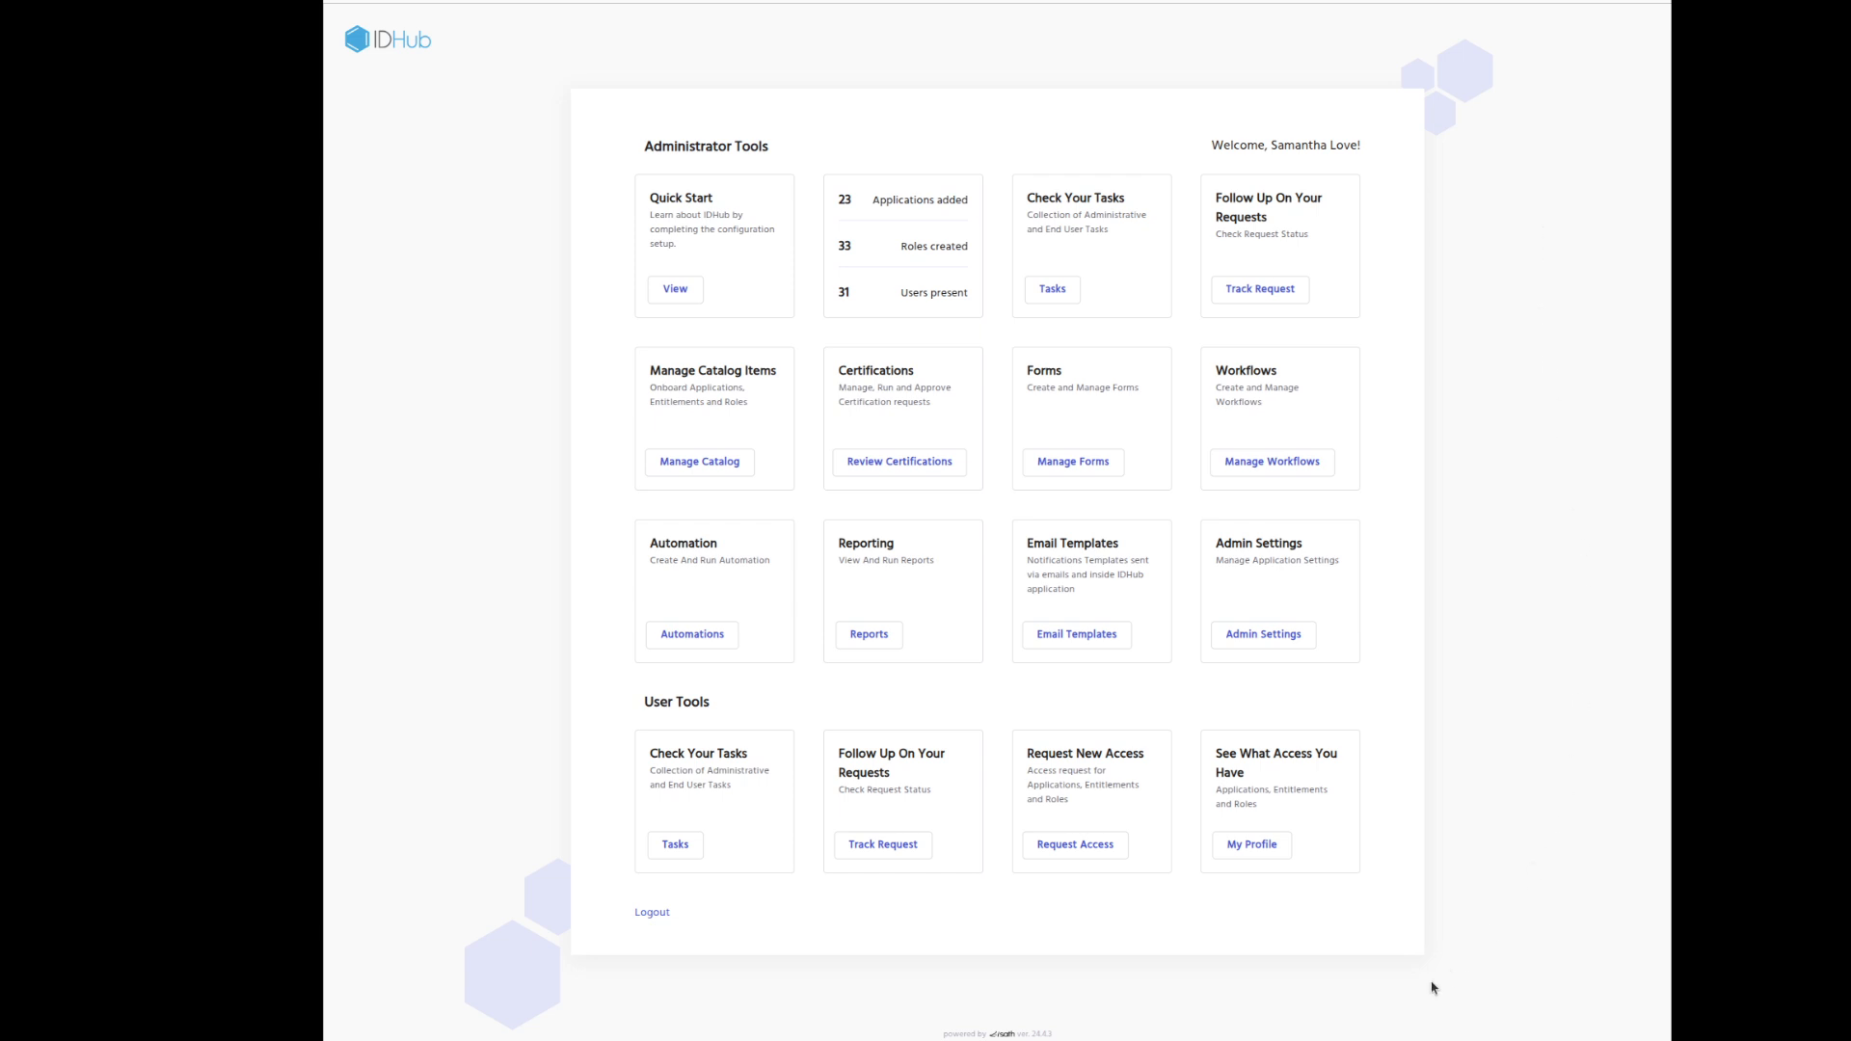
Open My Profile from the dashboard's See What Access You Have section.
left_click(1252, 844)
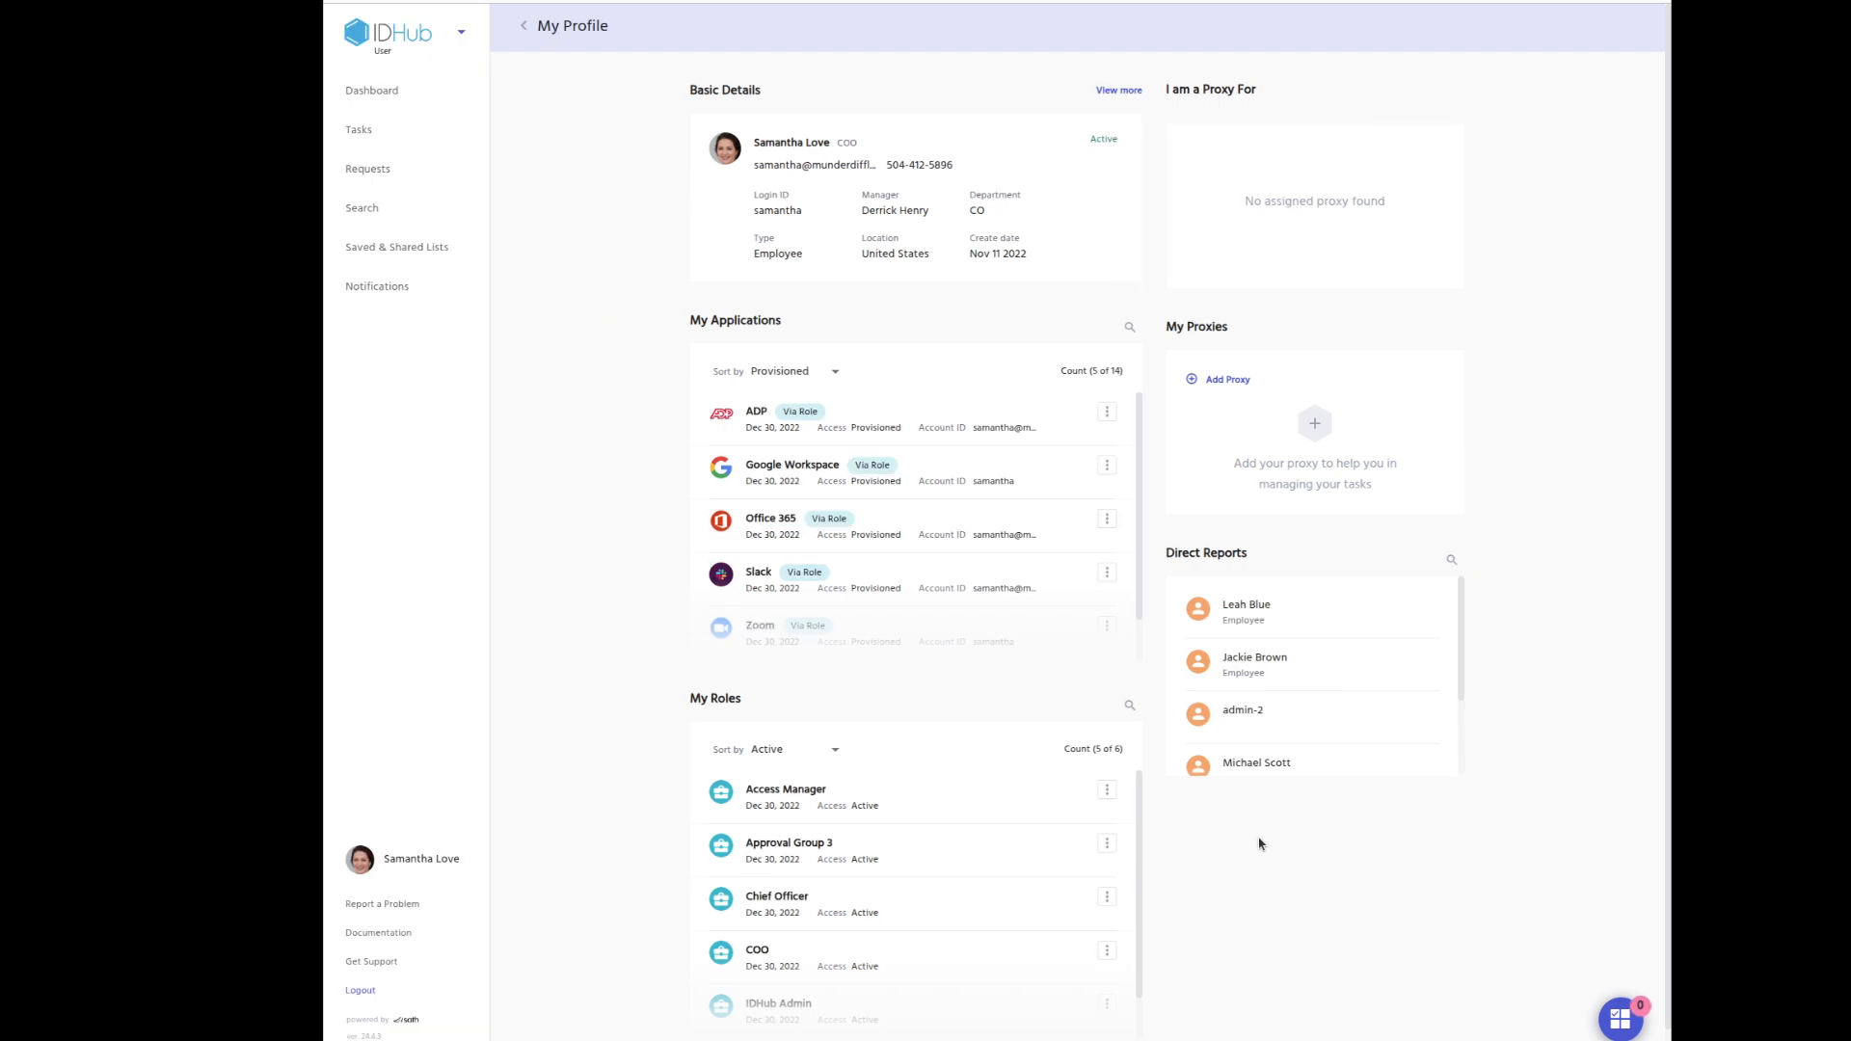
left_click(1122, 91)
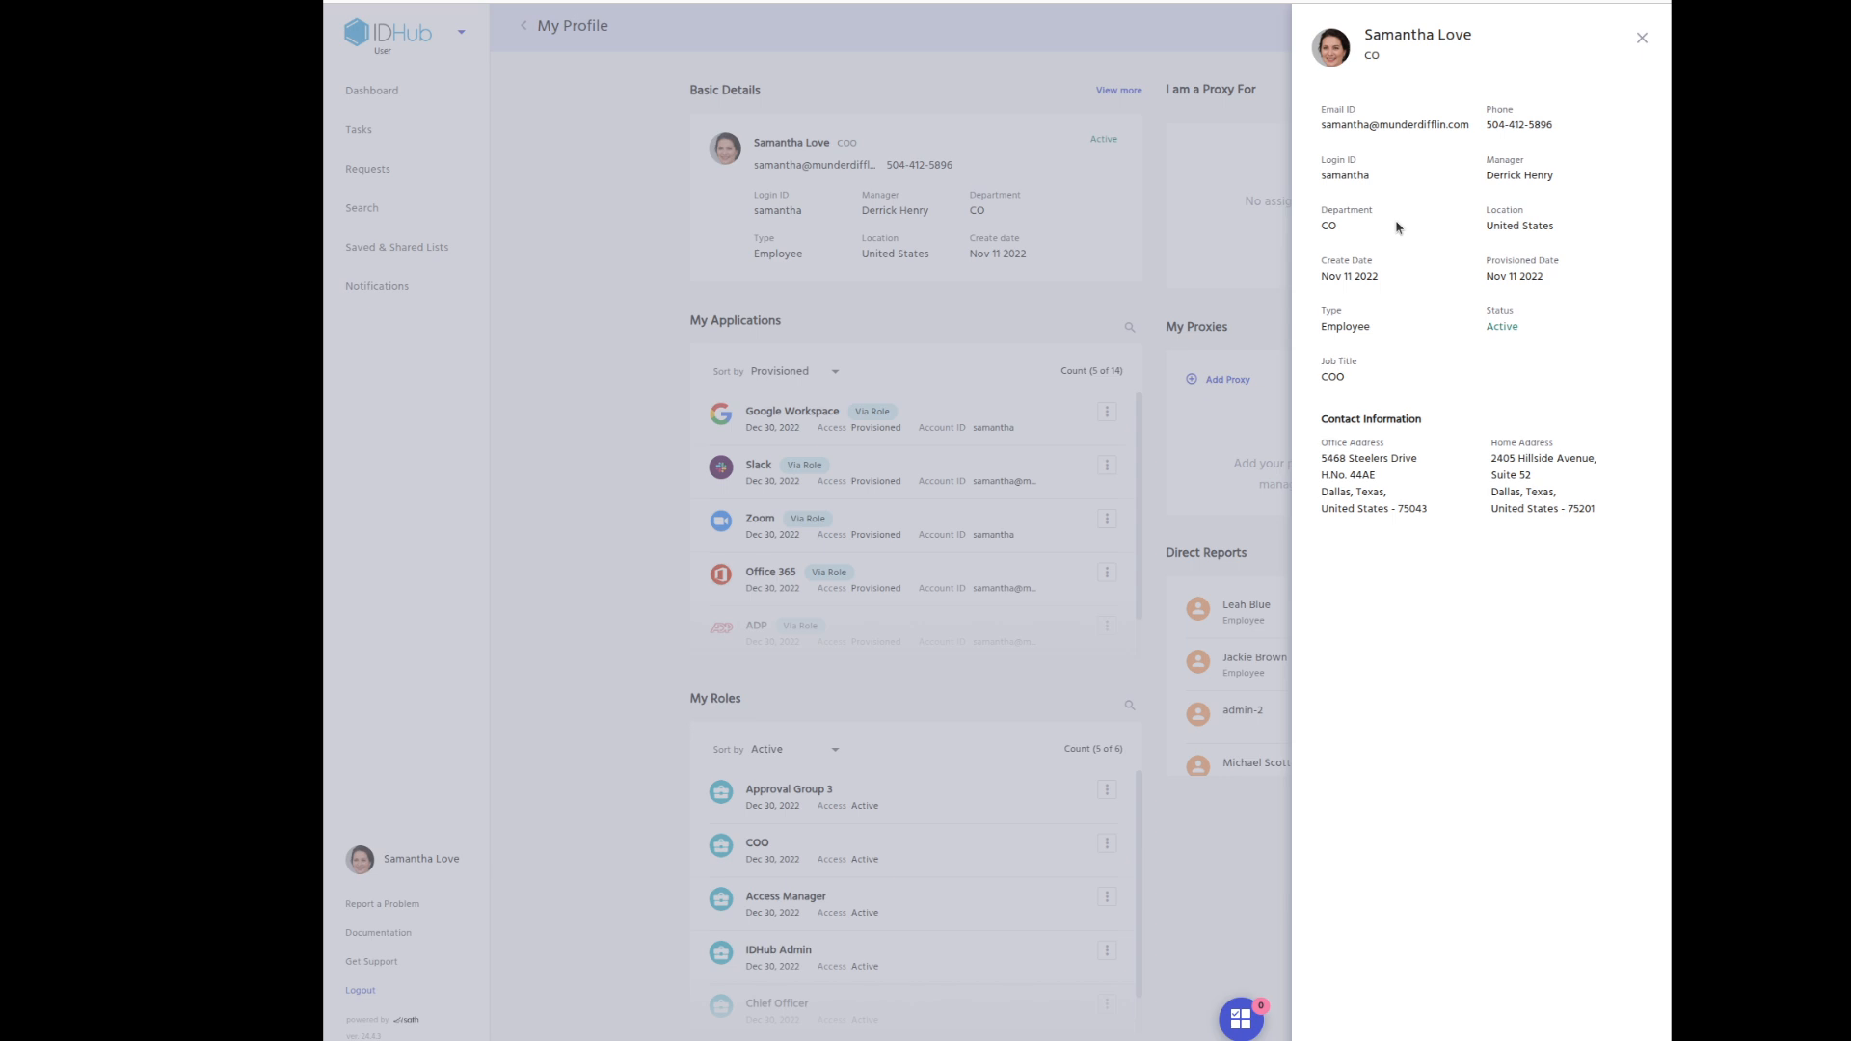
left_click(1642, 37)
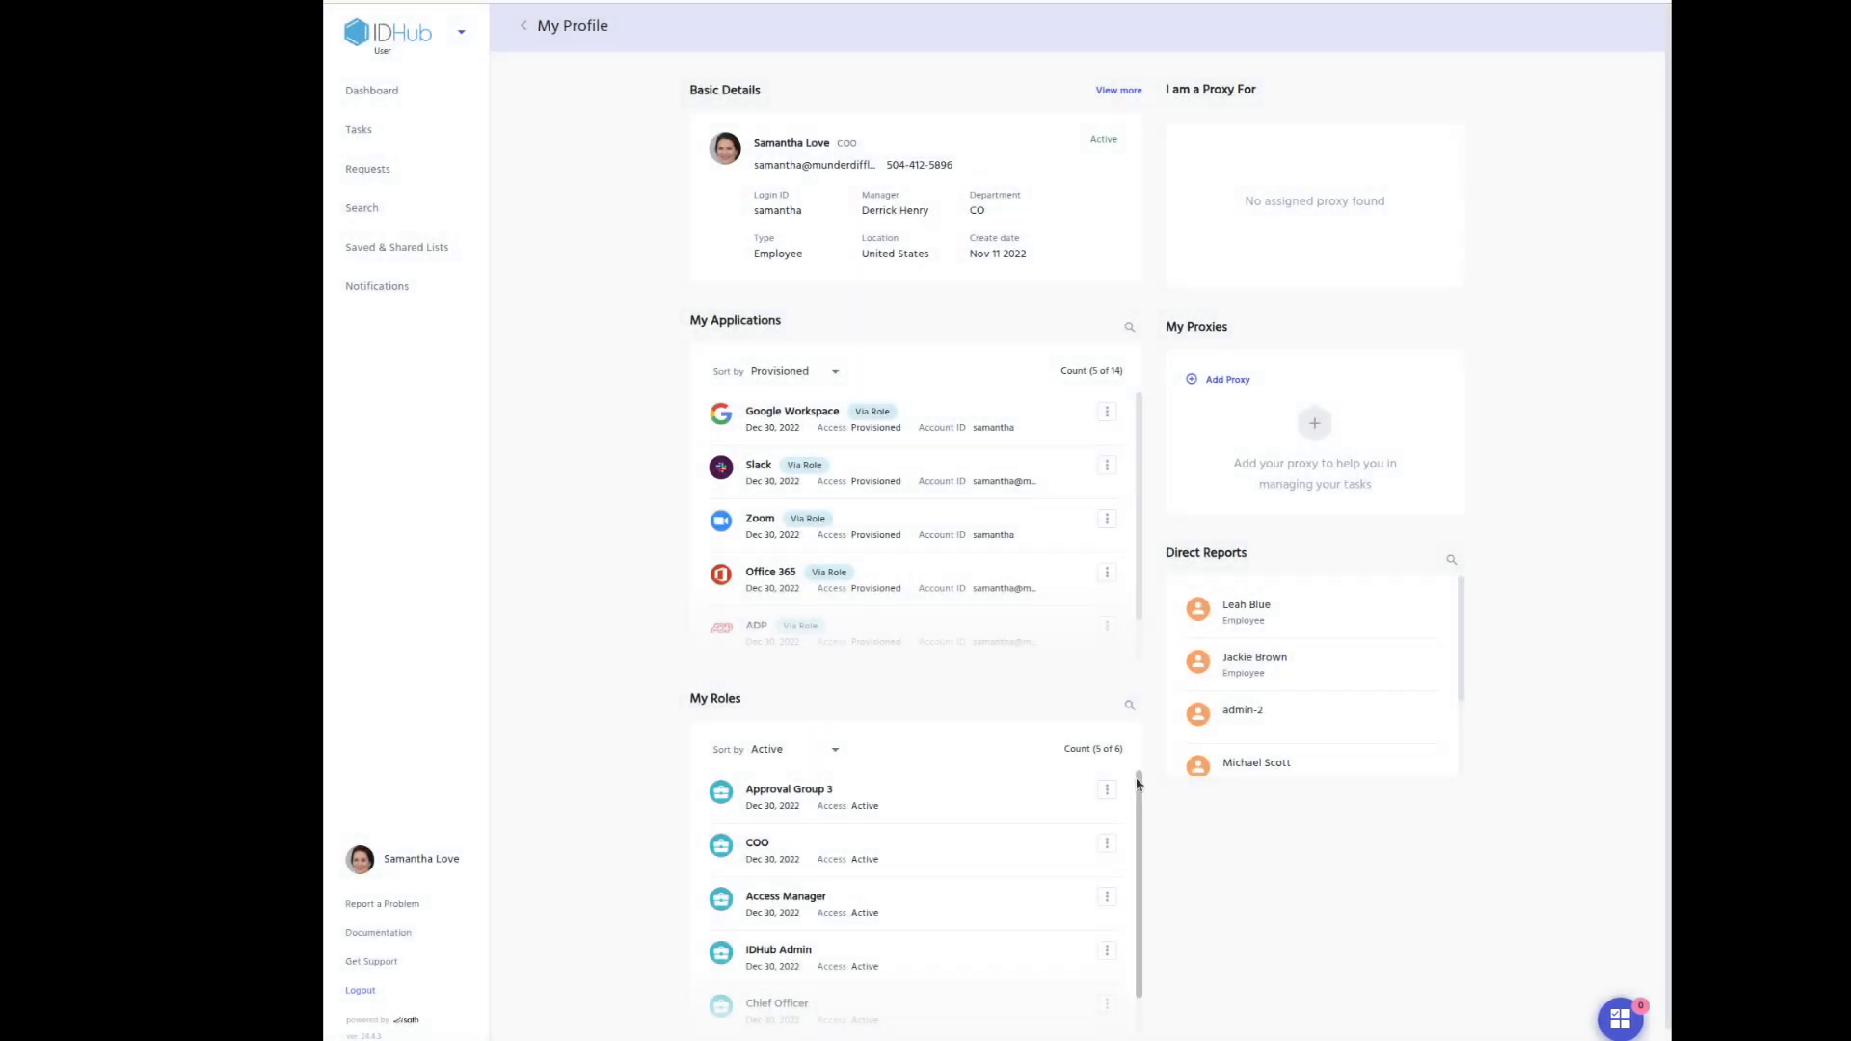
scroll(1103, 904, "down", 1)
scroll(1050, 933, "down", 3)
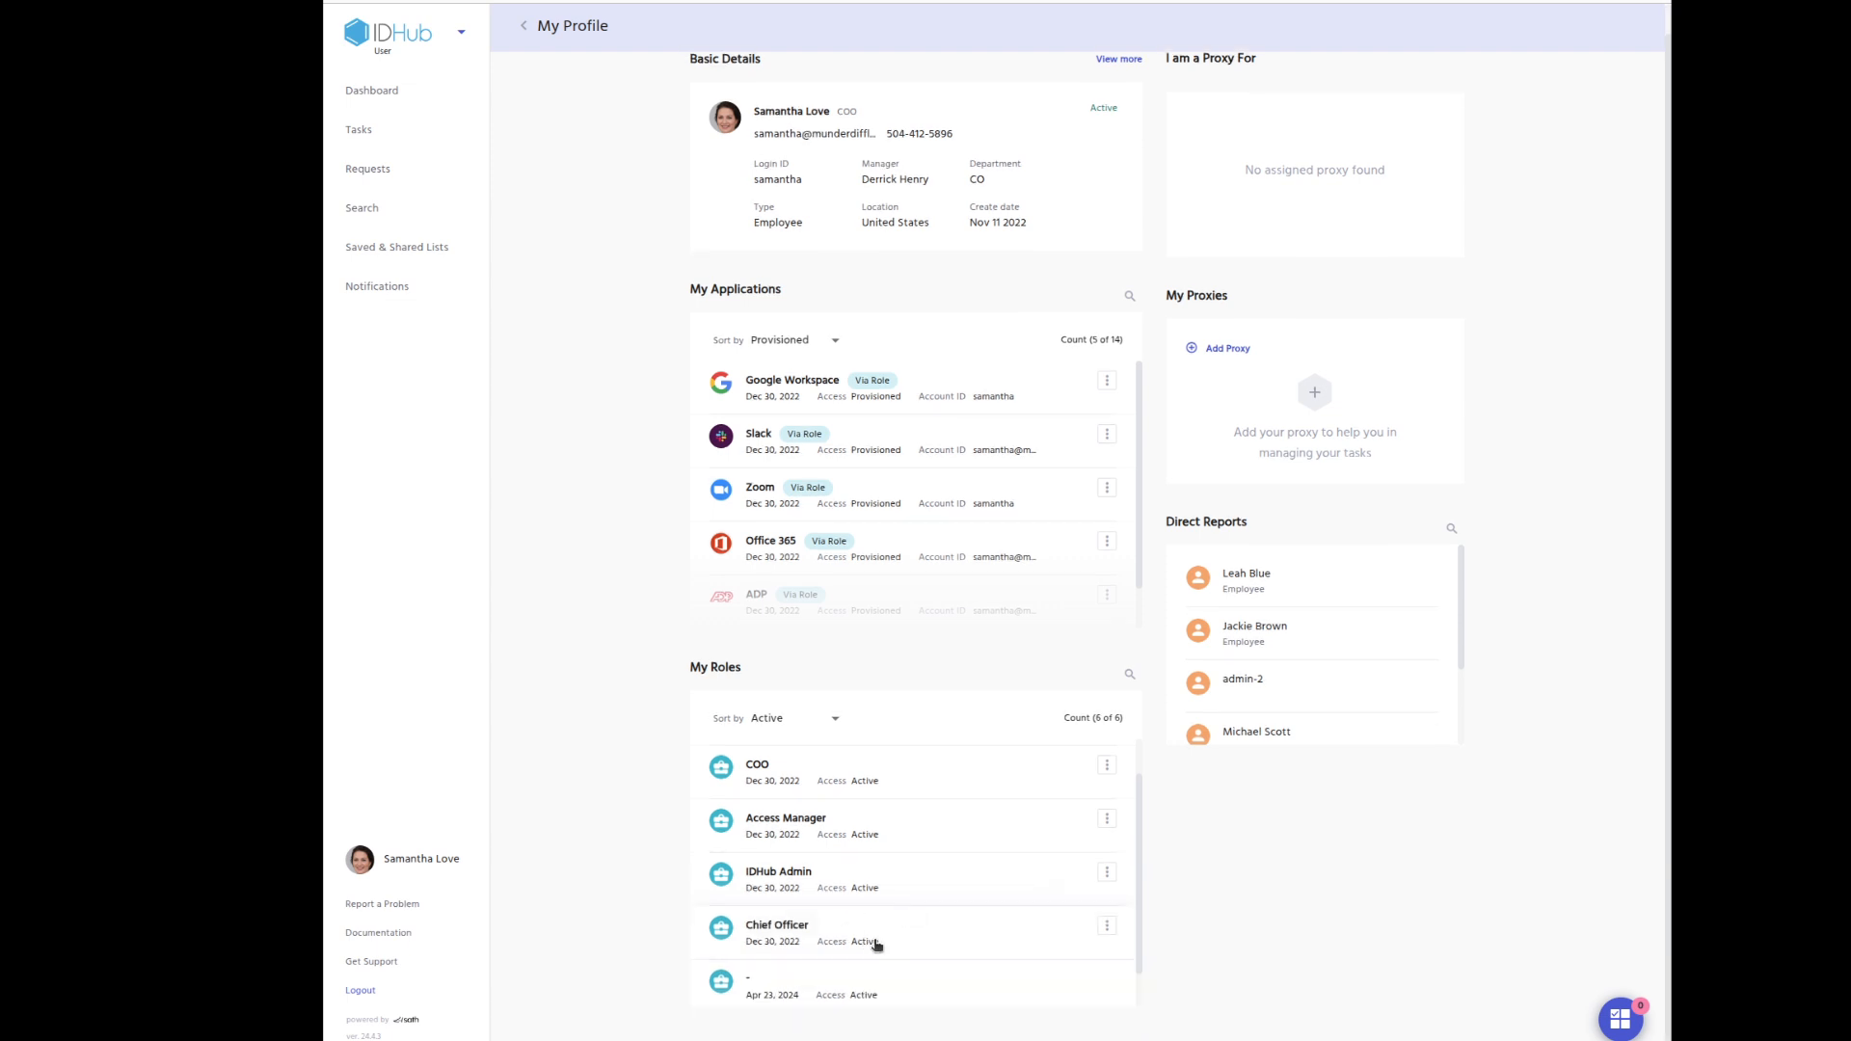
left_click(899, 895)
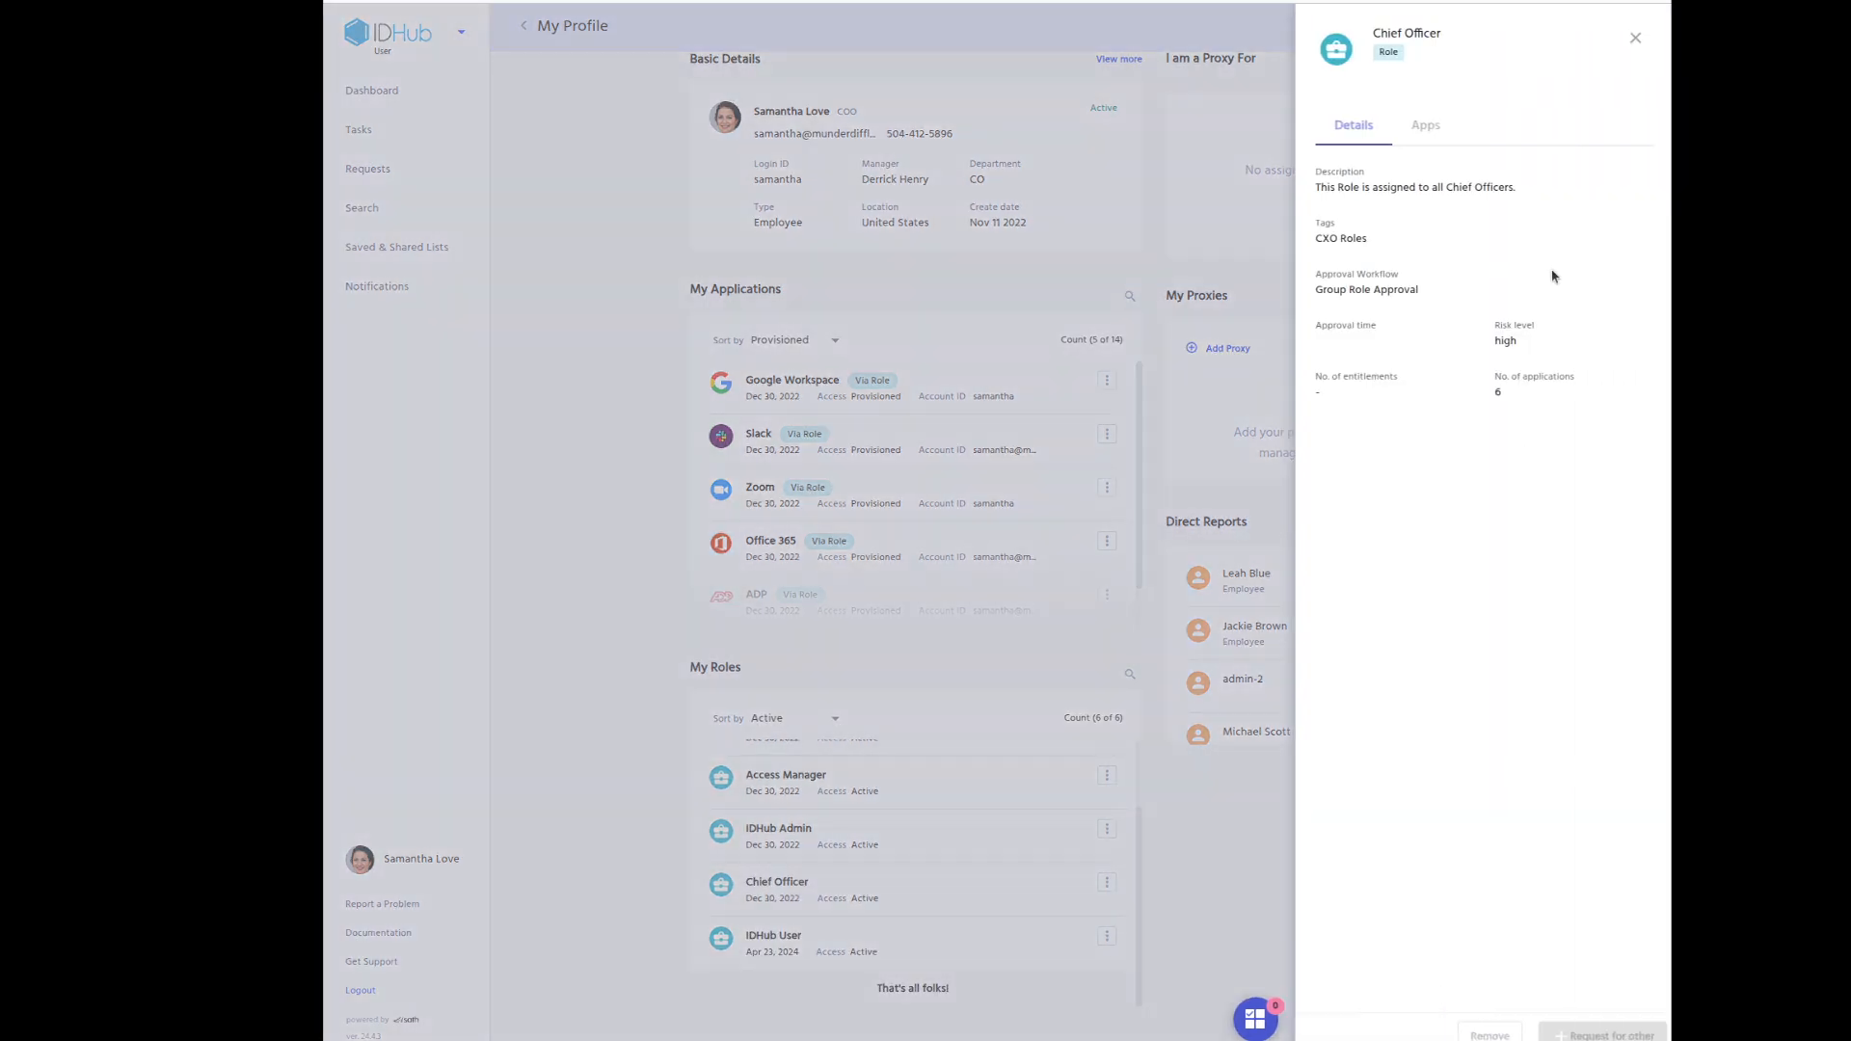
left_click(1419, 126)
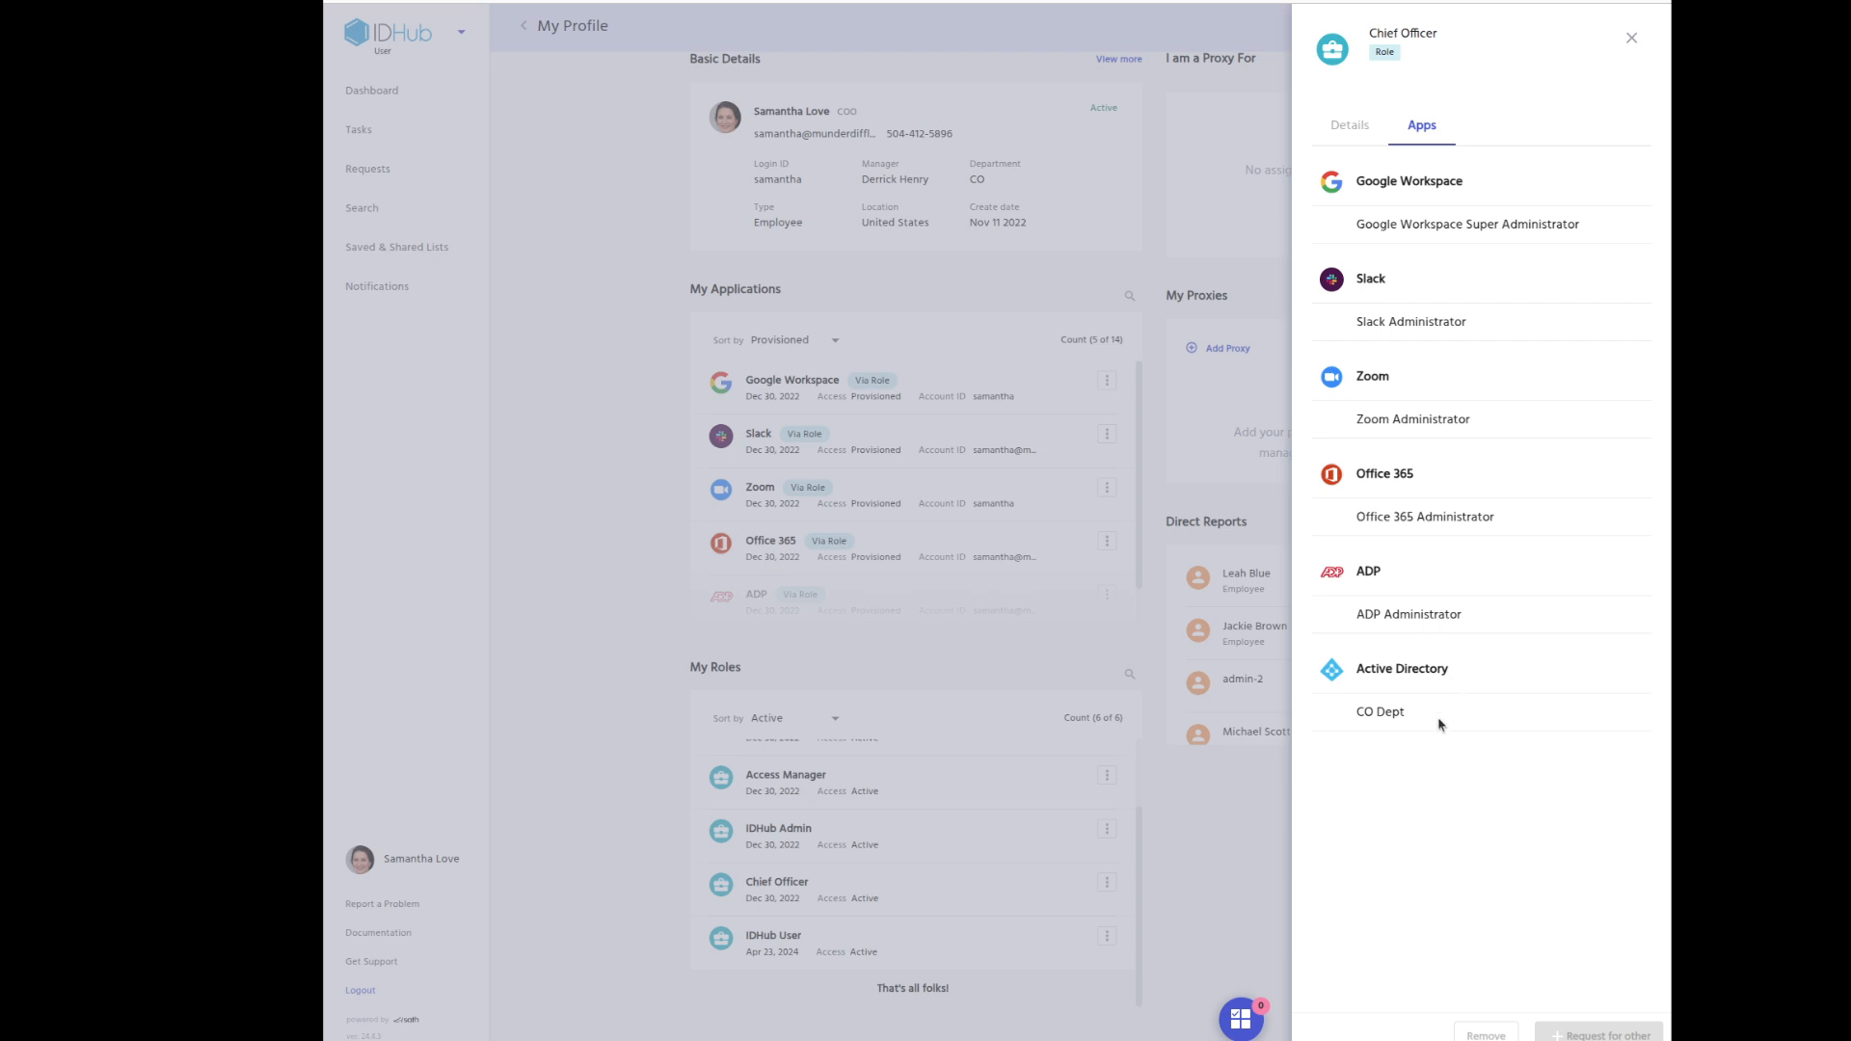
left_click(1252, 810)
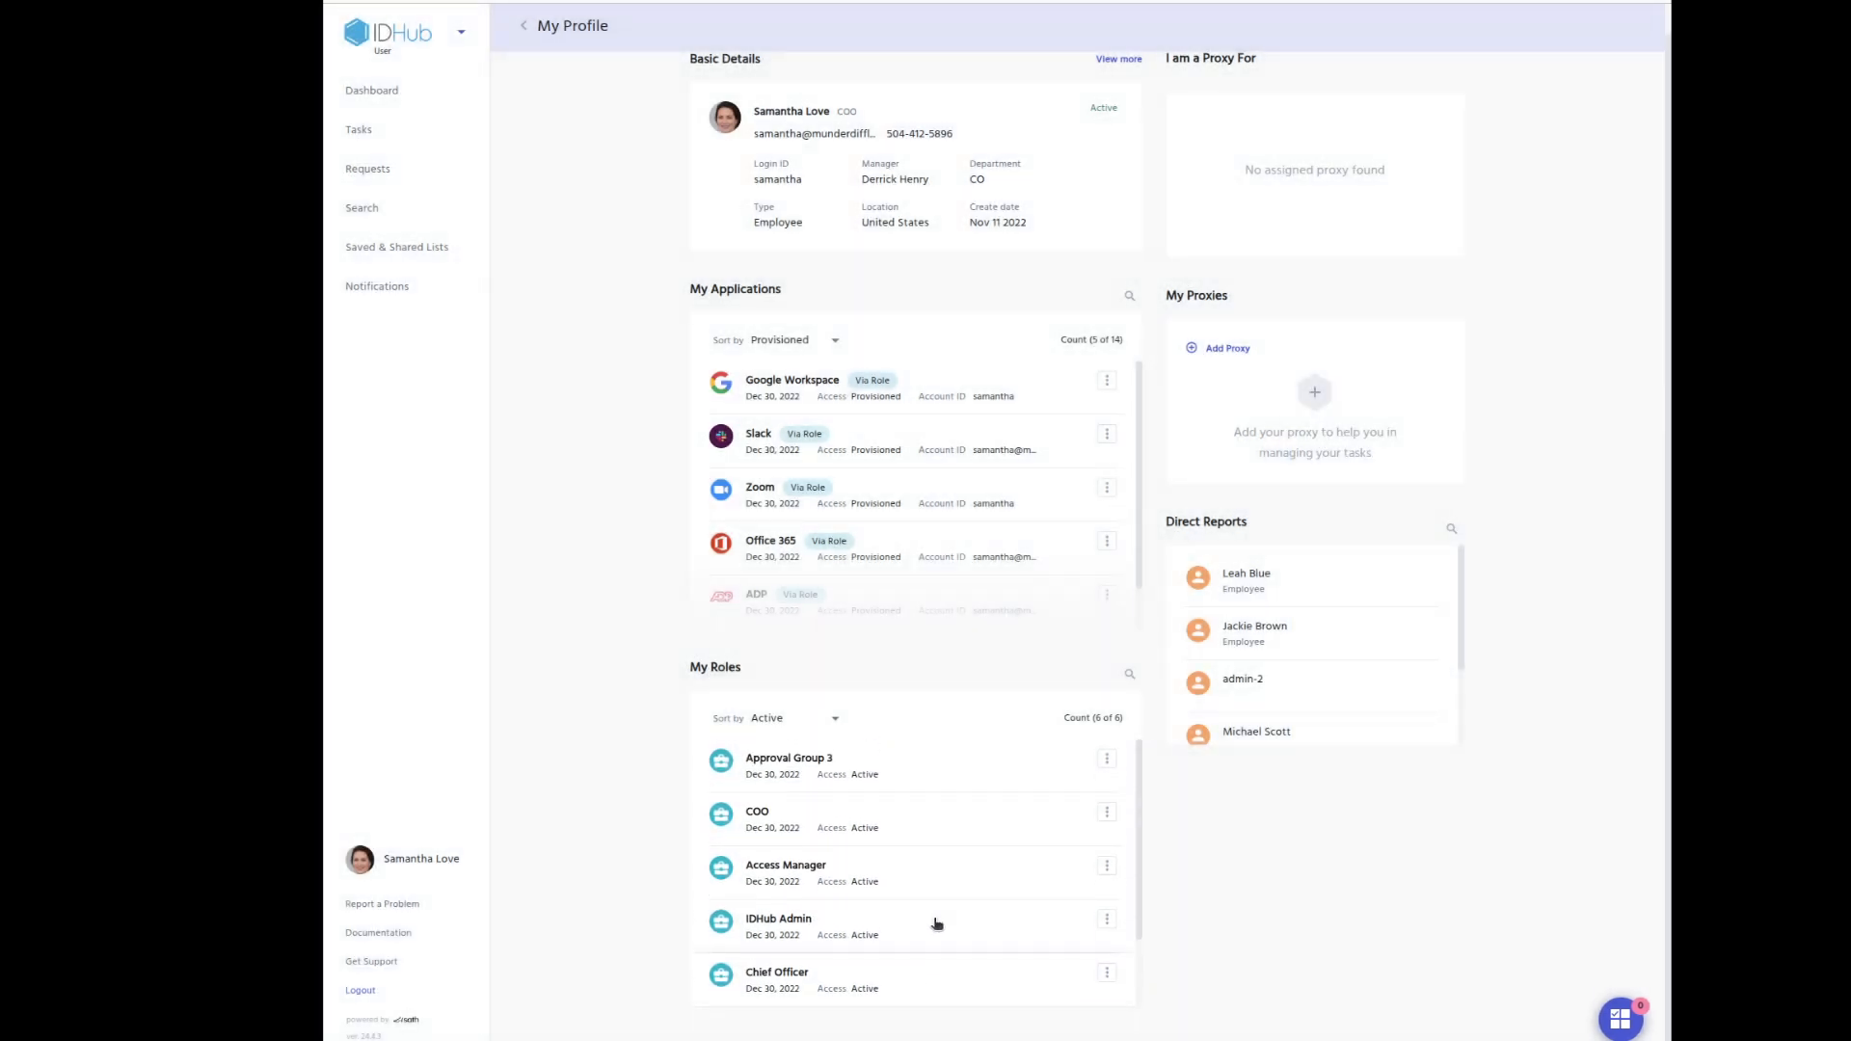
Check which applications the COO role grants, then close its details.
left_click(940, 831)
left_click(1431, 130)
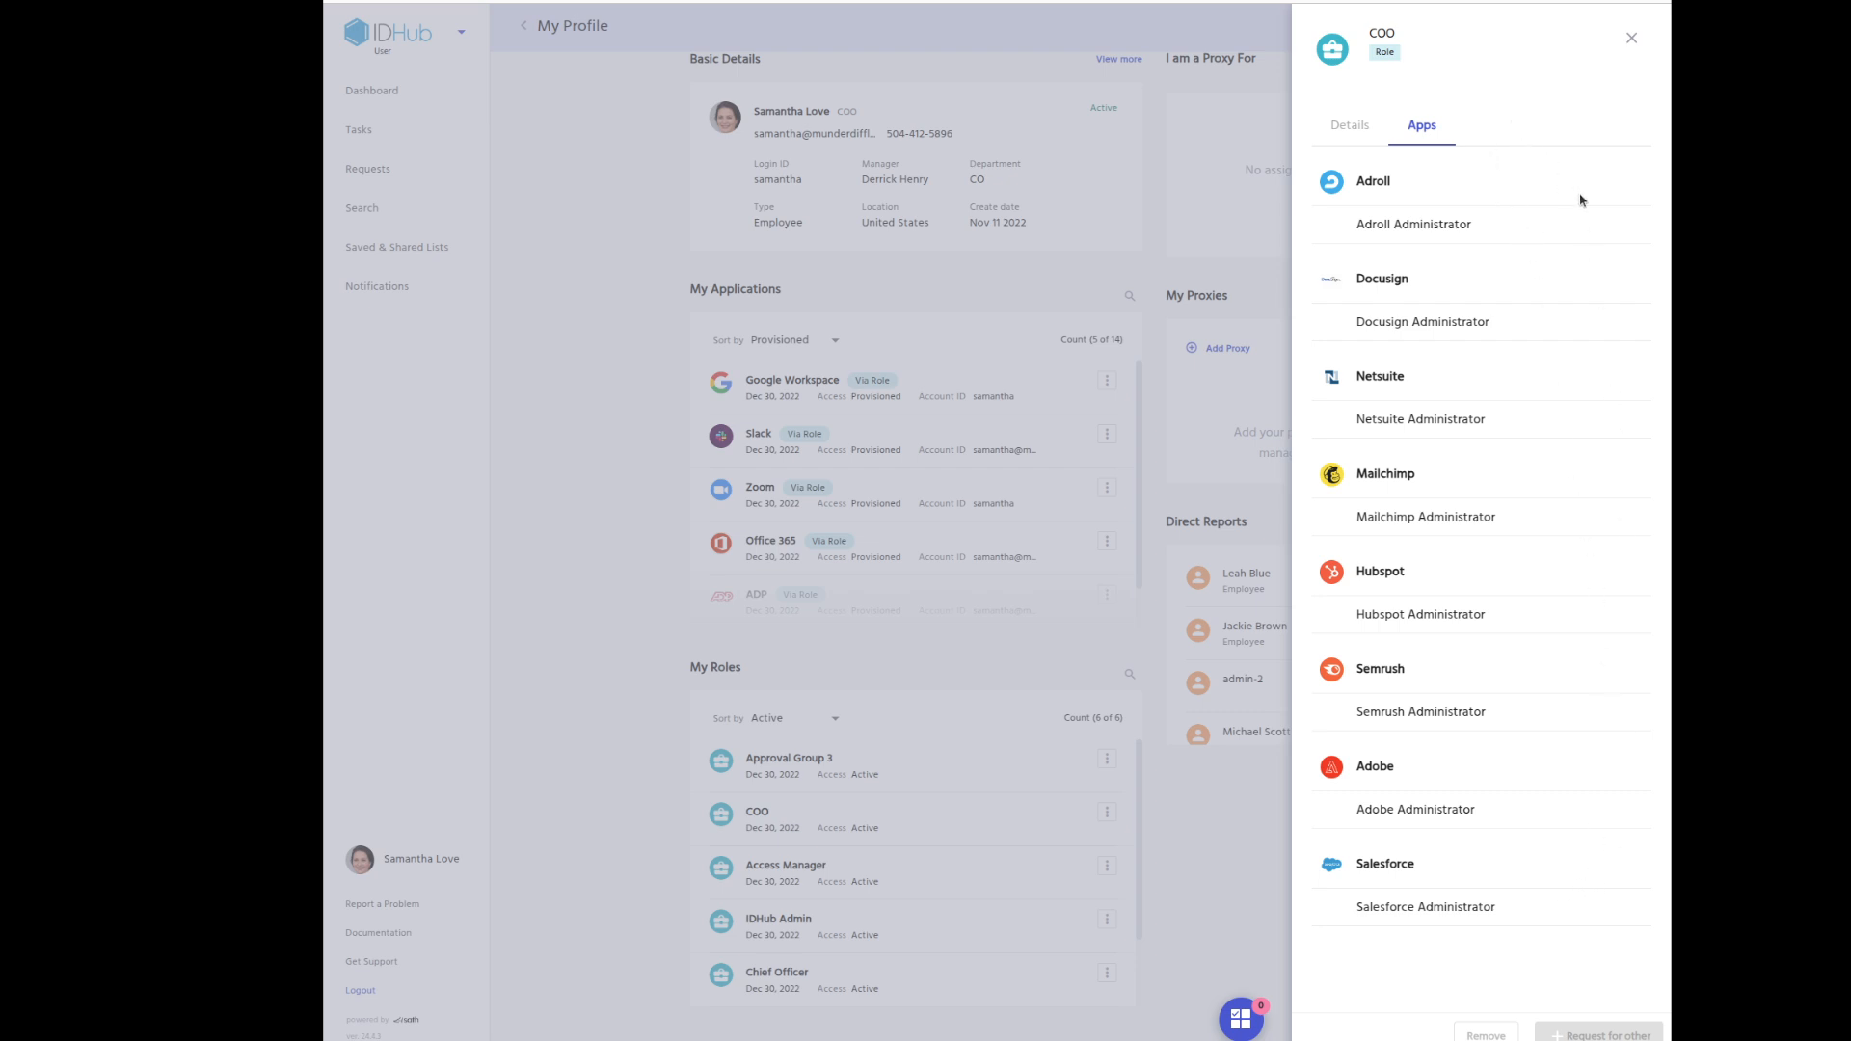
left_click(1631, 38)
Review your Active Directory entitlements, then close the application details.
scroll(1083, 403, "down", 5)
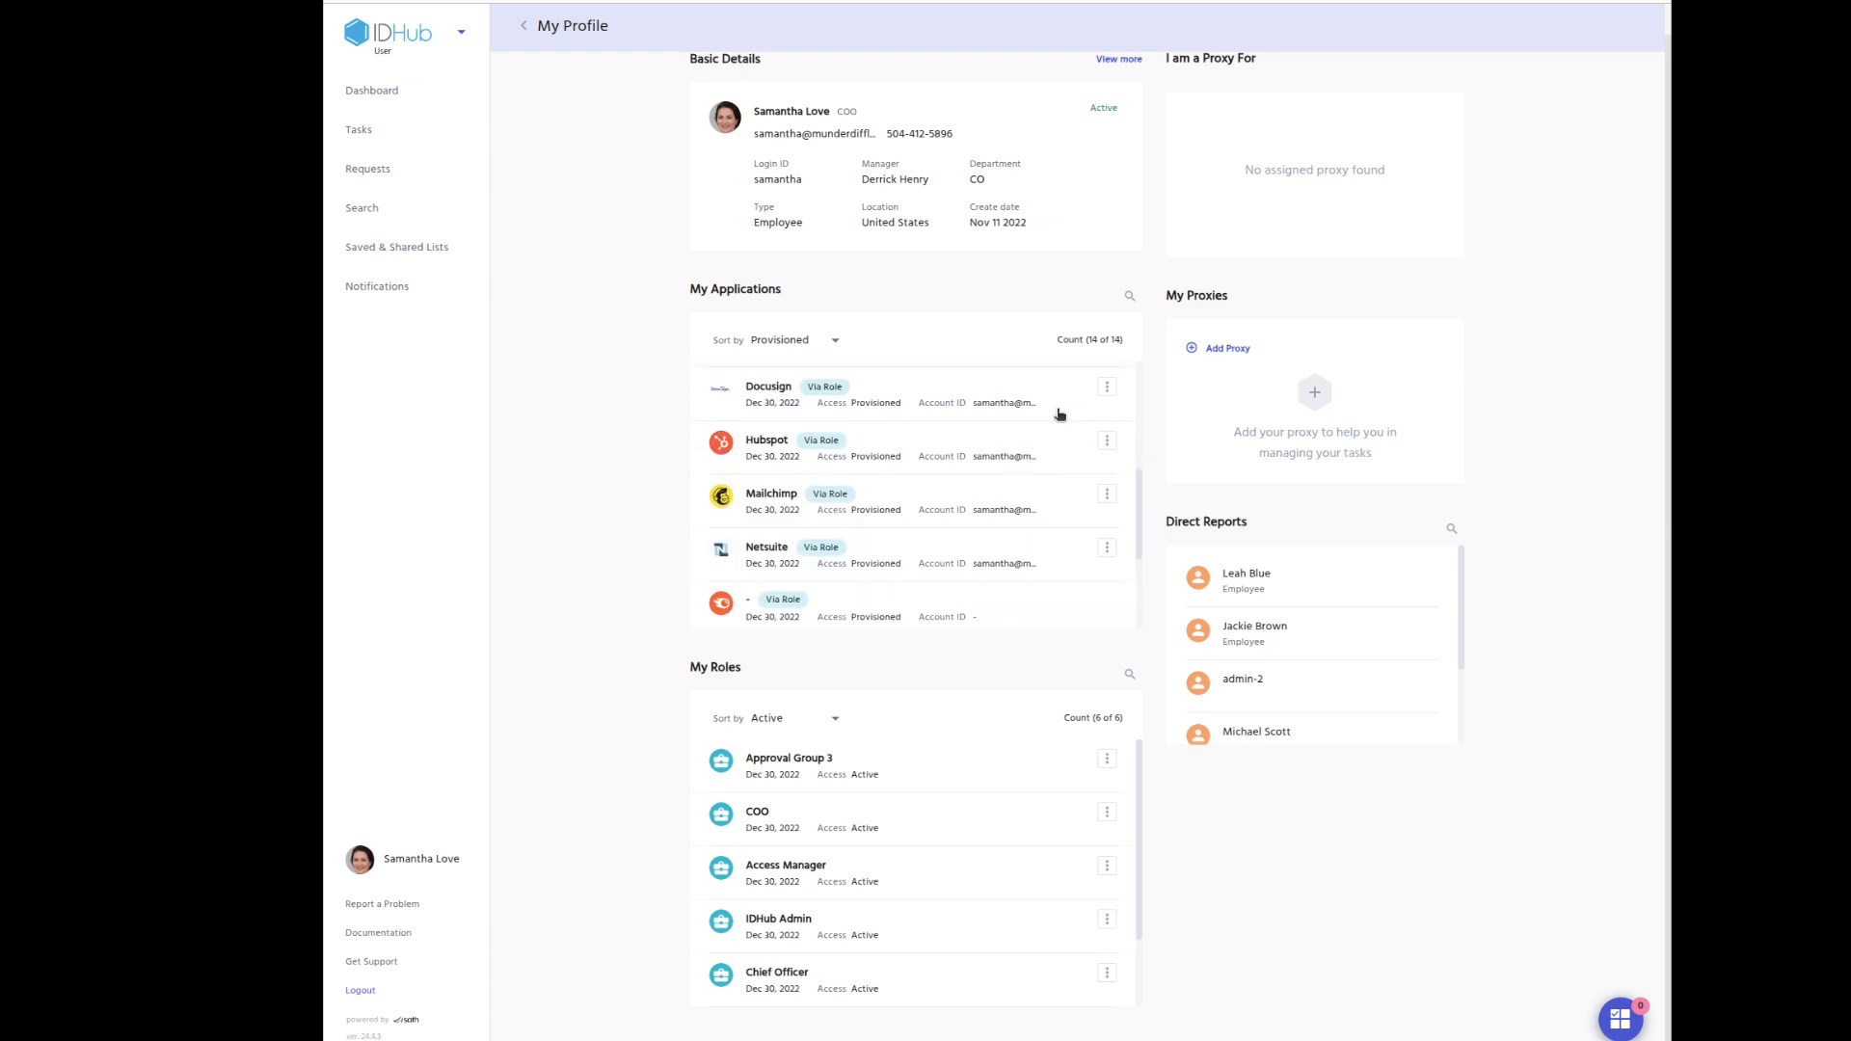
scroll(1060, 412, "down", 5)
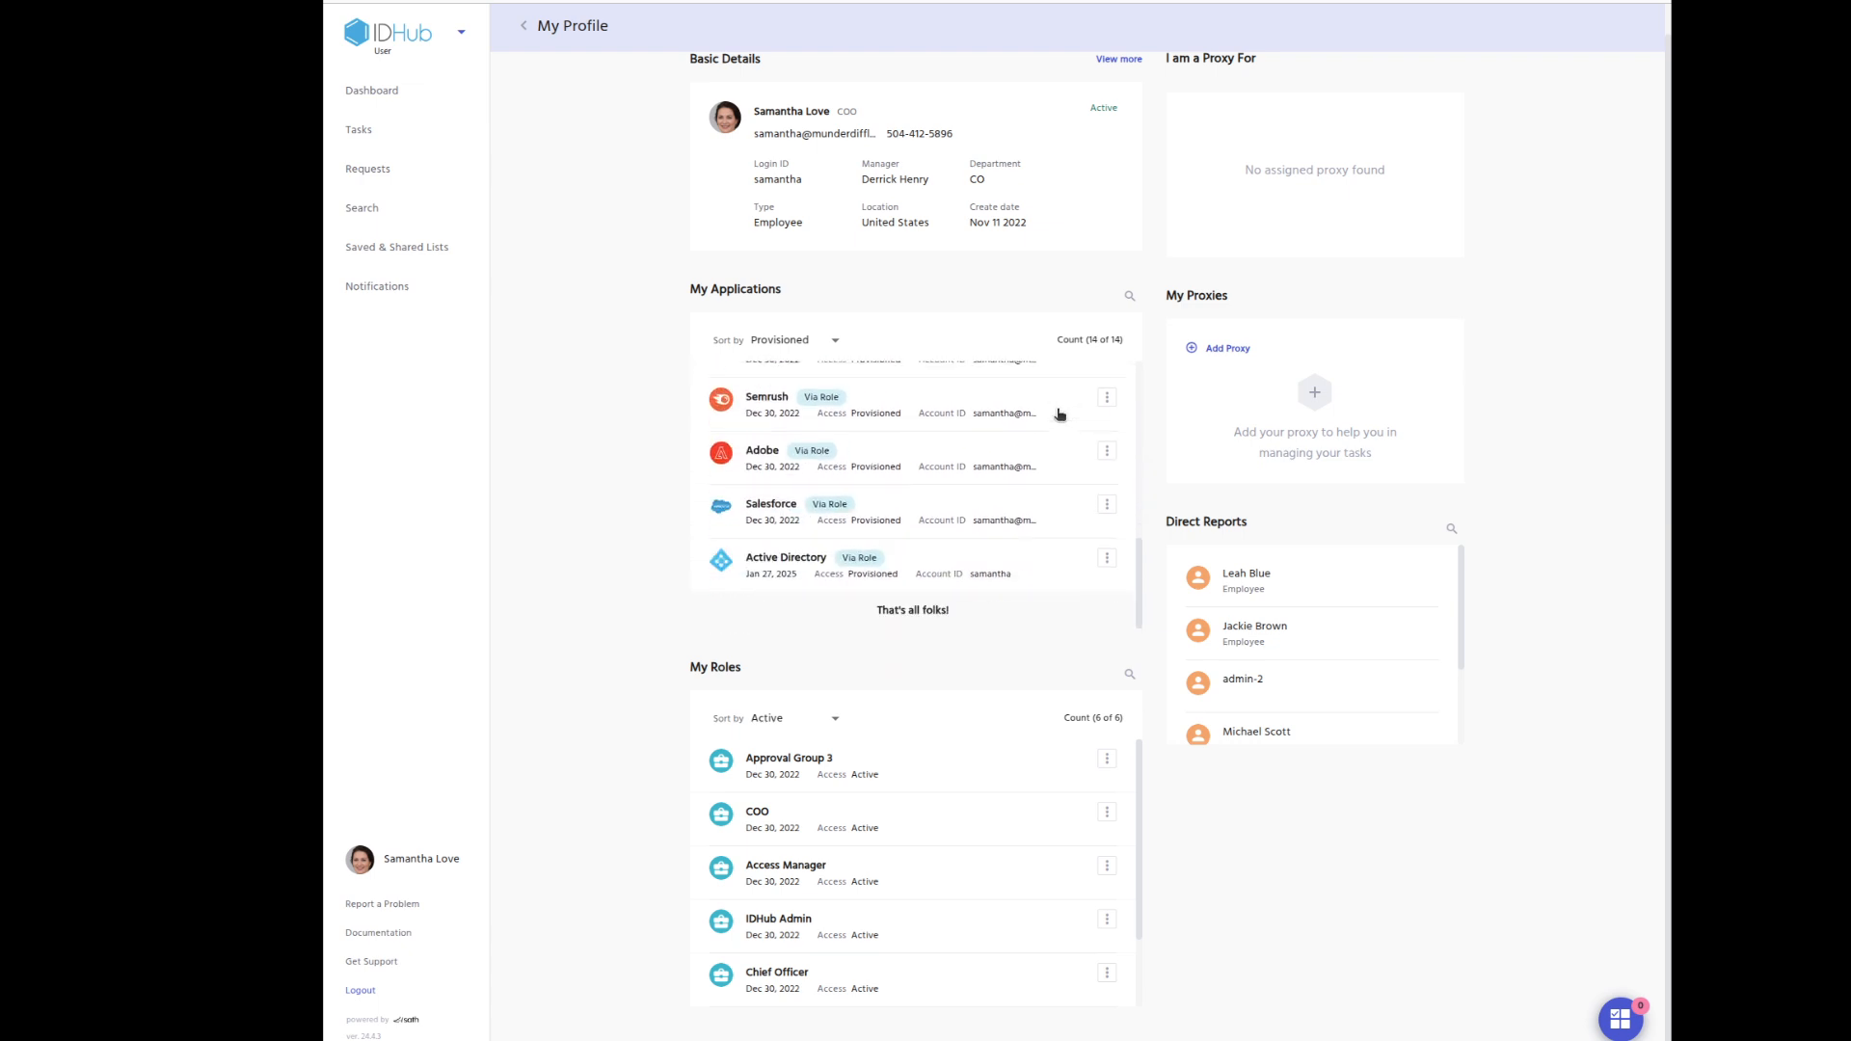
left_click(925, 569)
left_click(1463, 135)
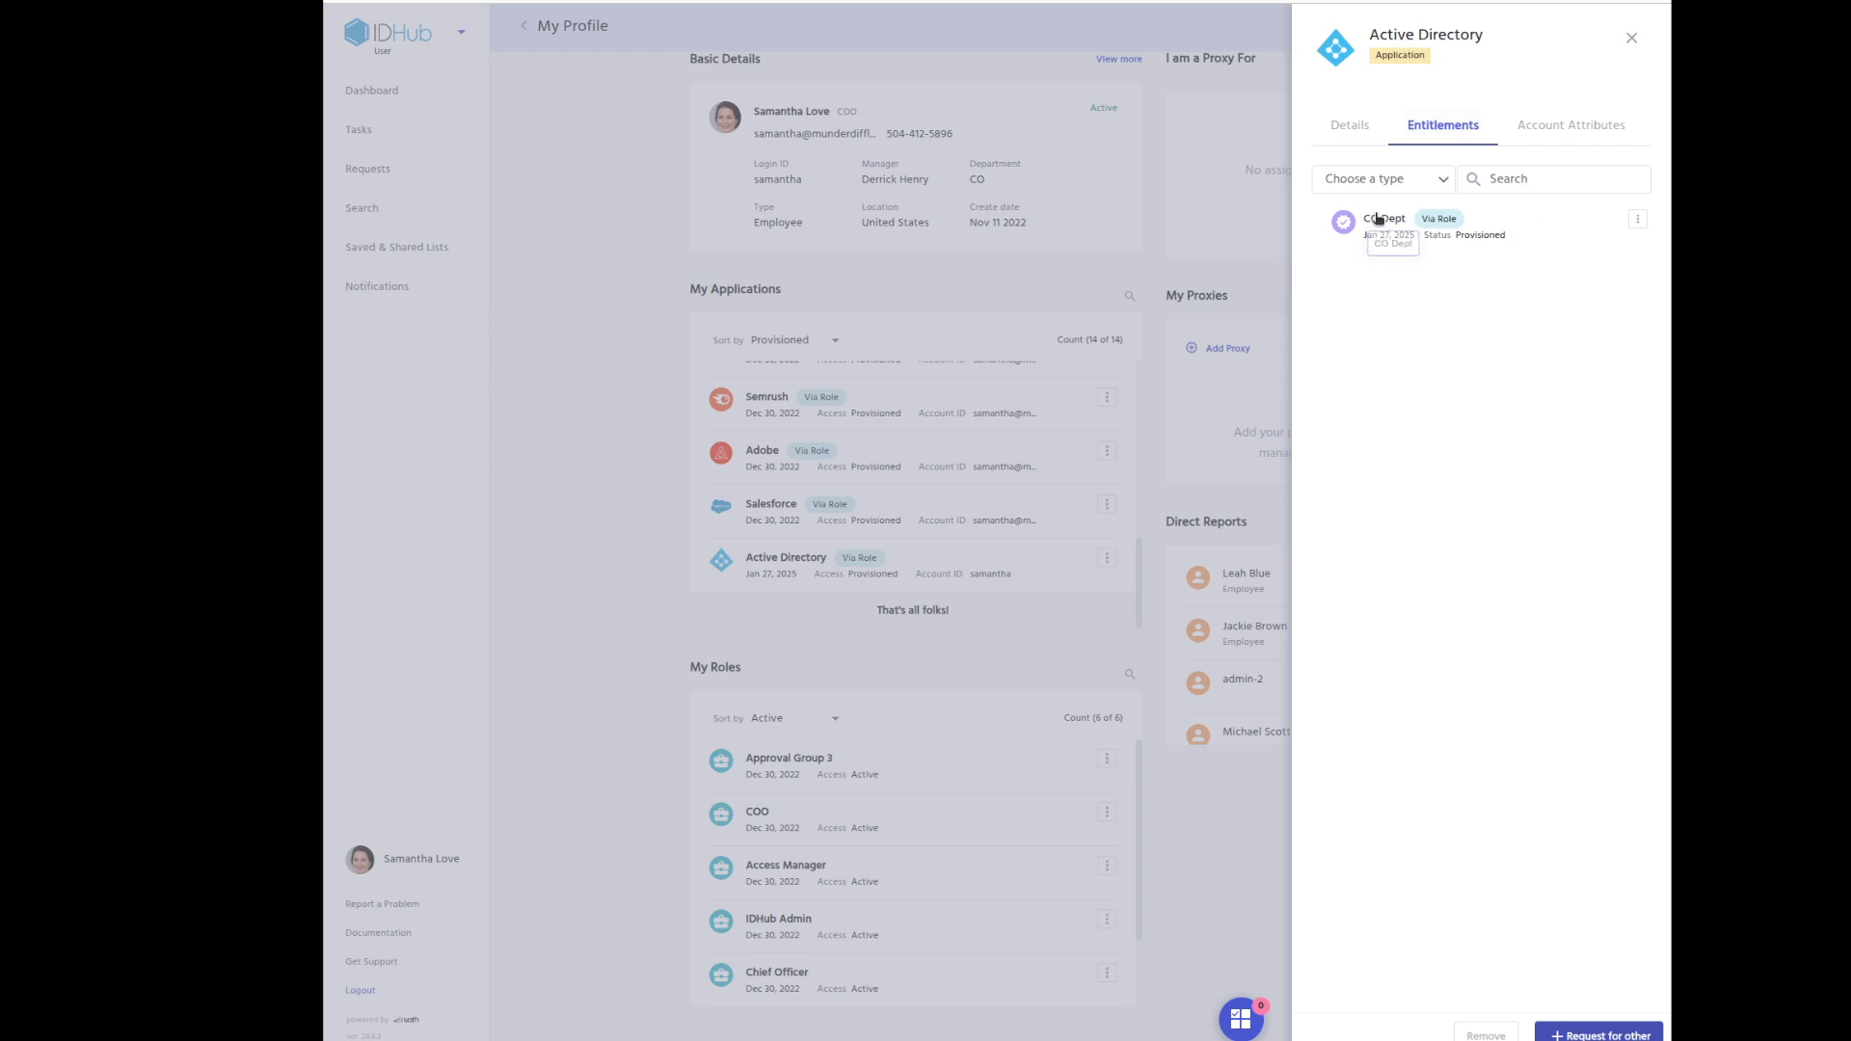
left_click(1173, 398)
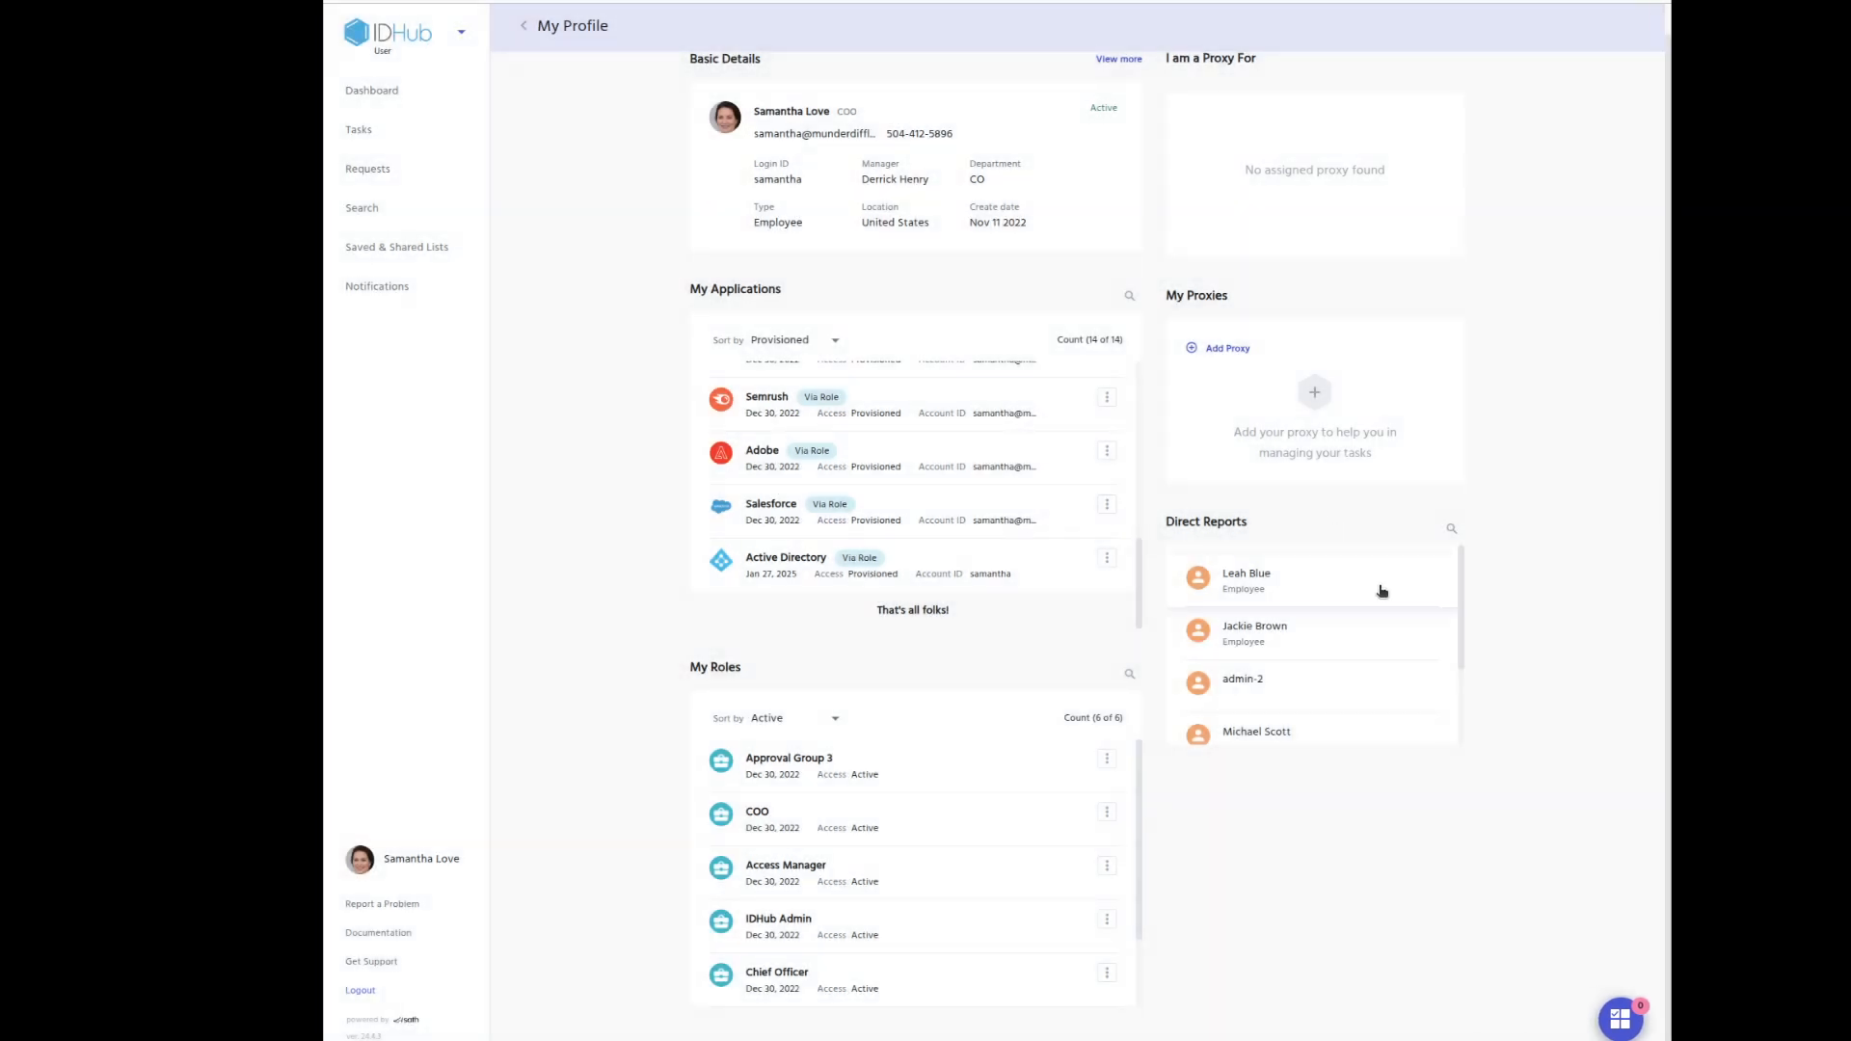
Go to Search to list all 23 catalog applications.
scroll(1383, 591, "down", 5)
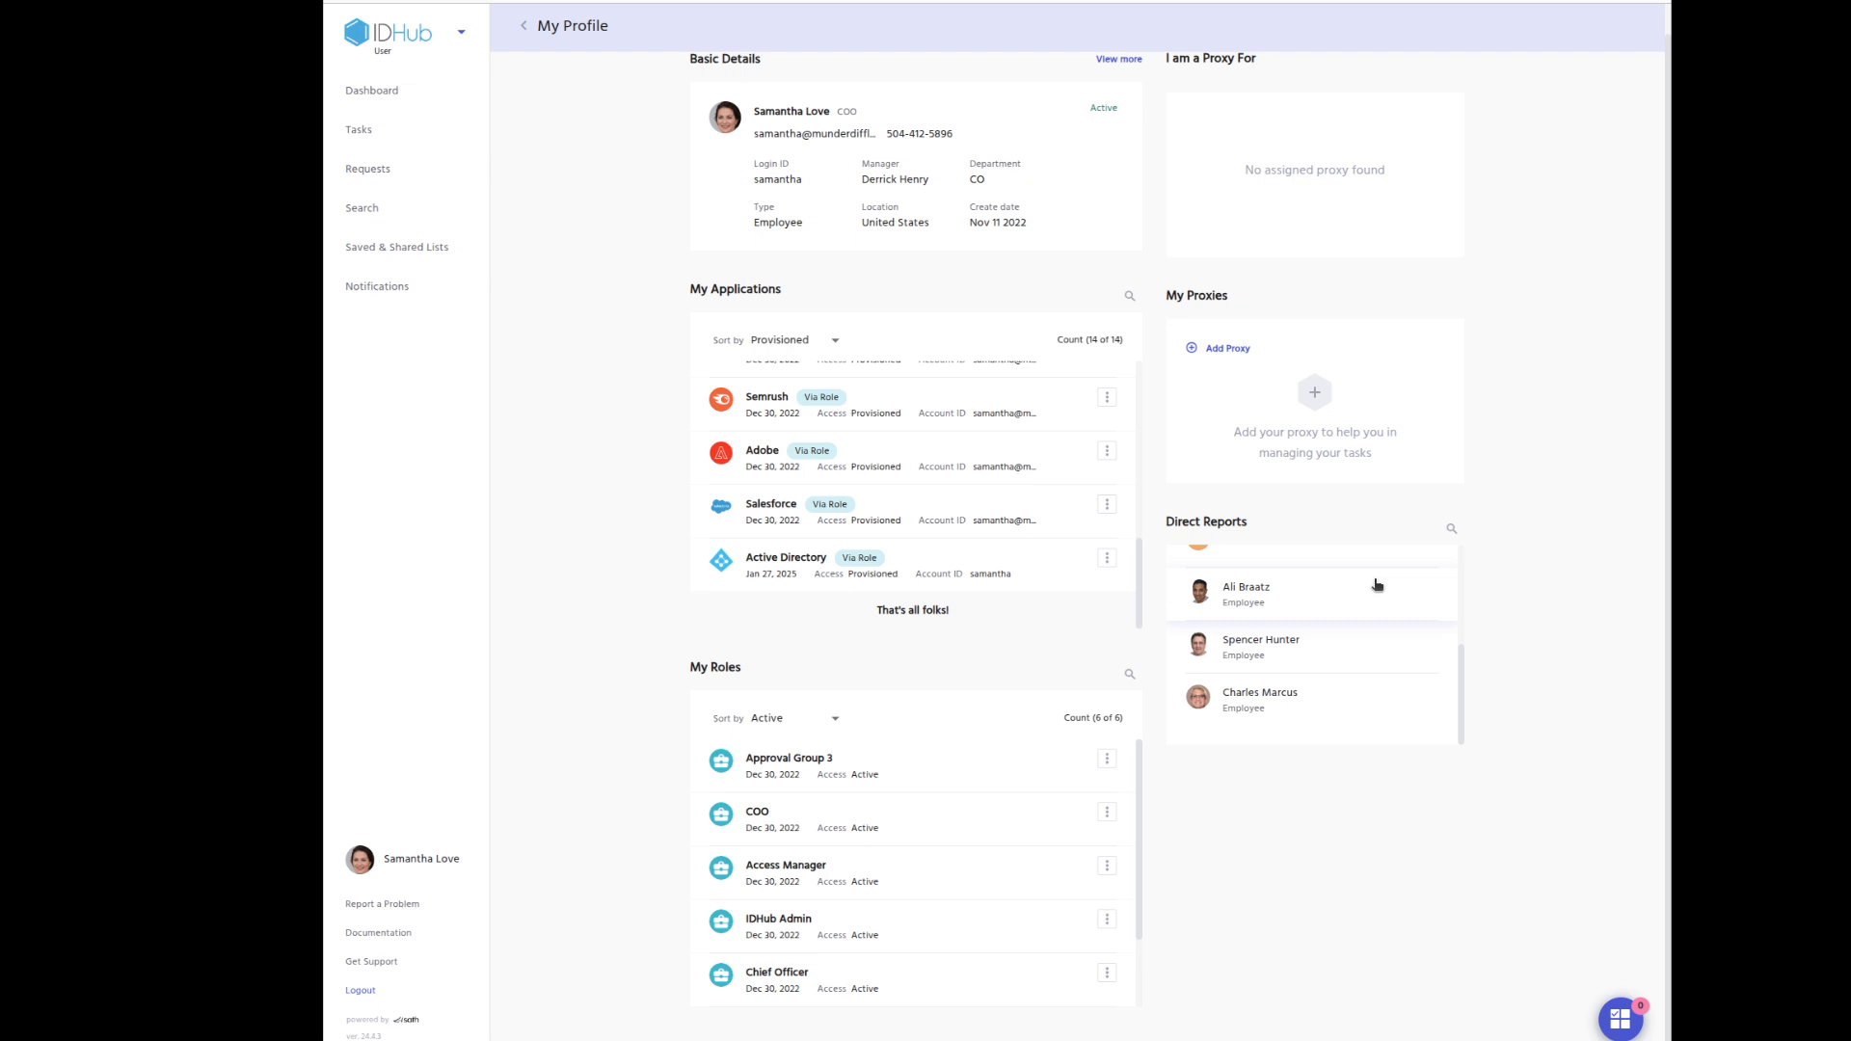
scroll(1409, 648, "up", 5)
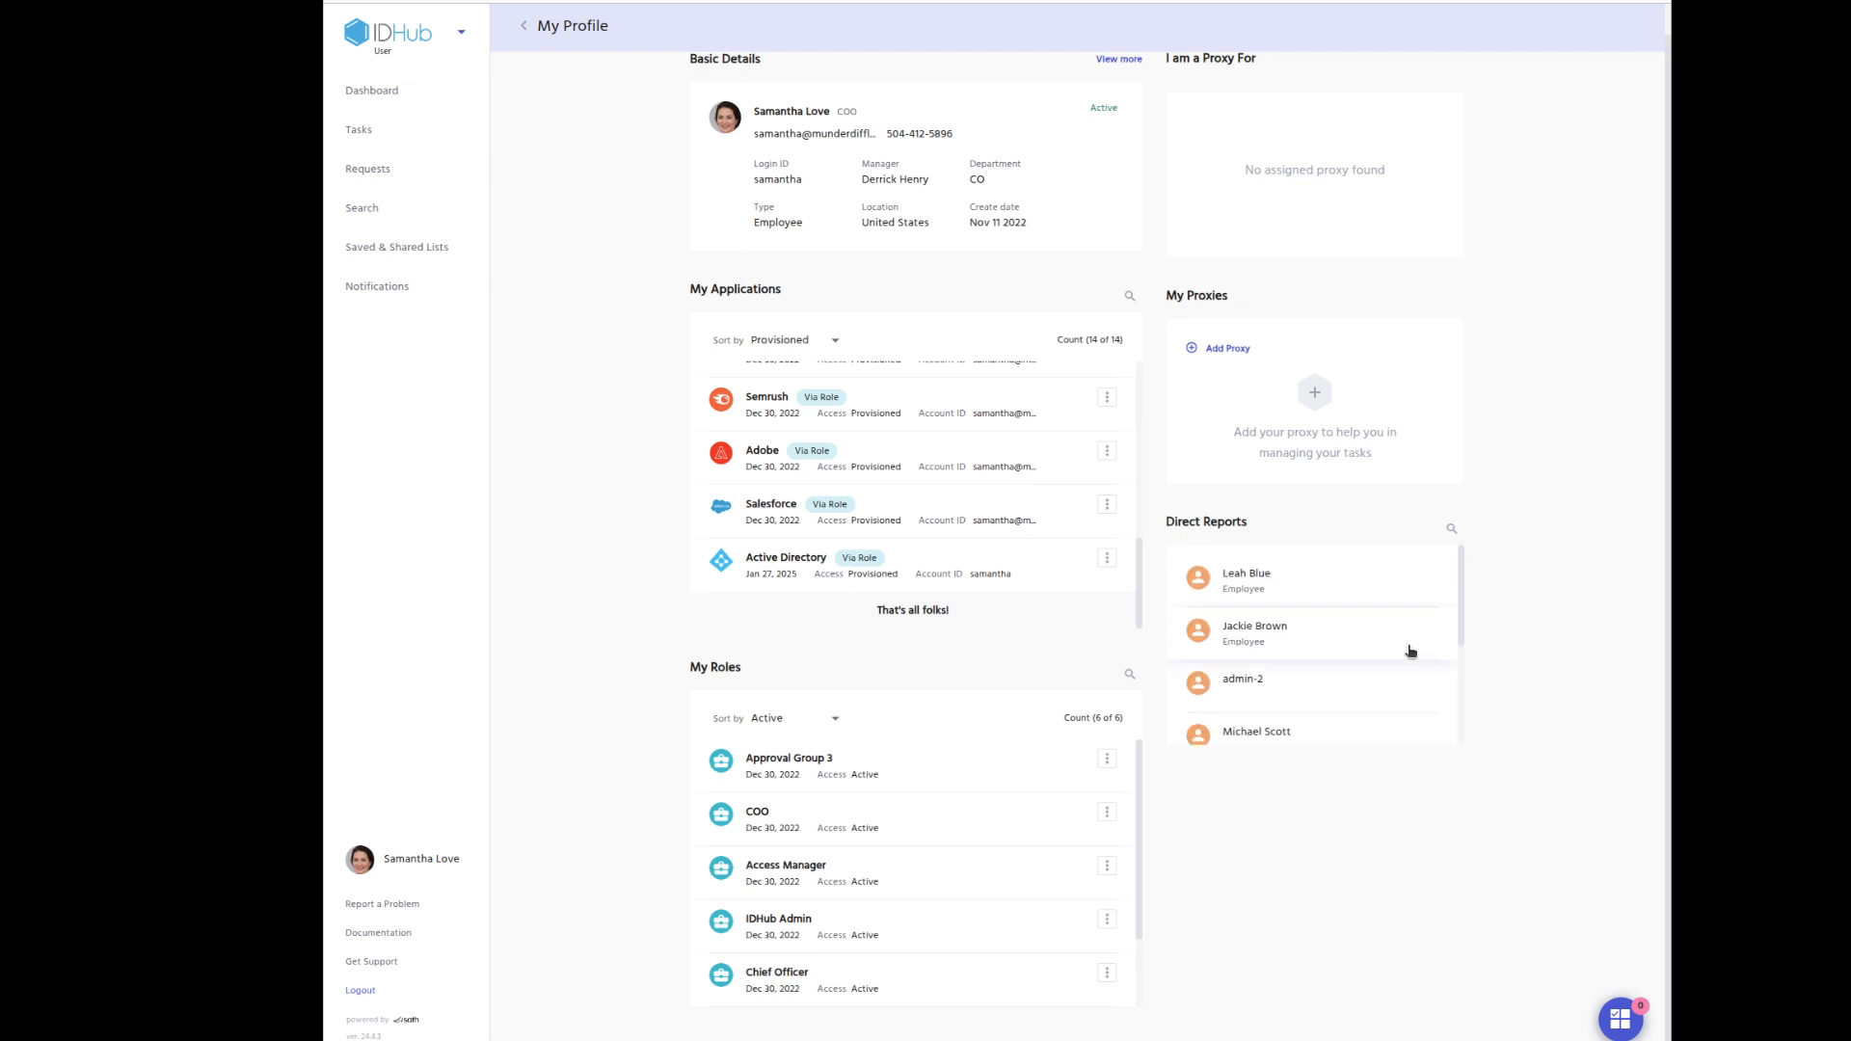
left_click(441, 220)
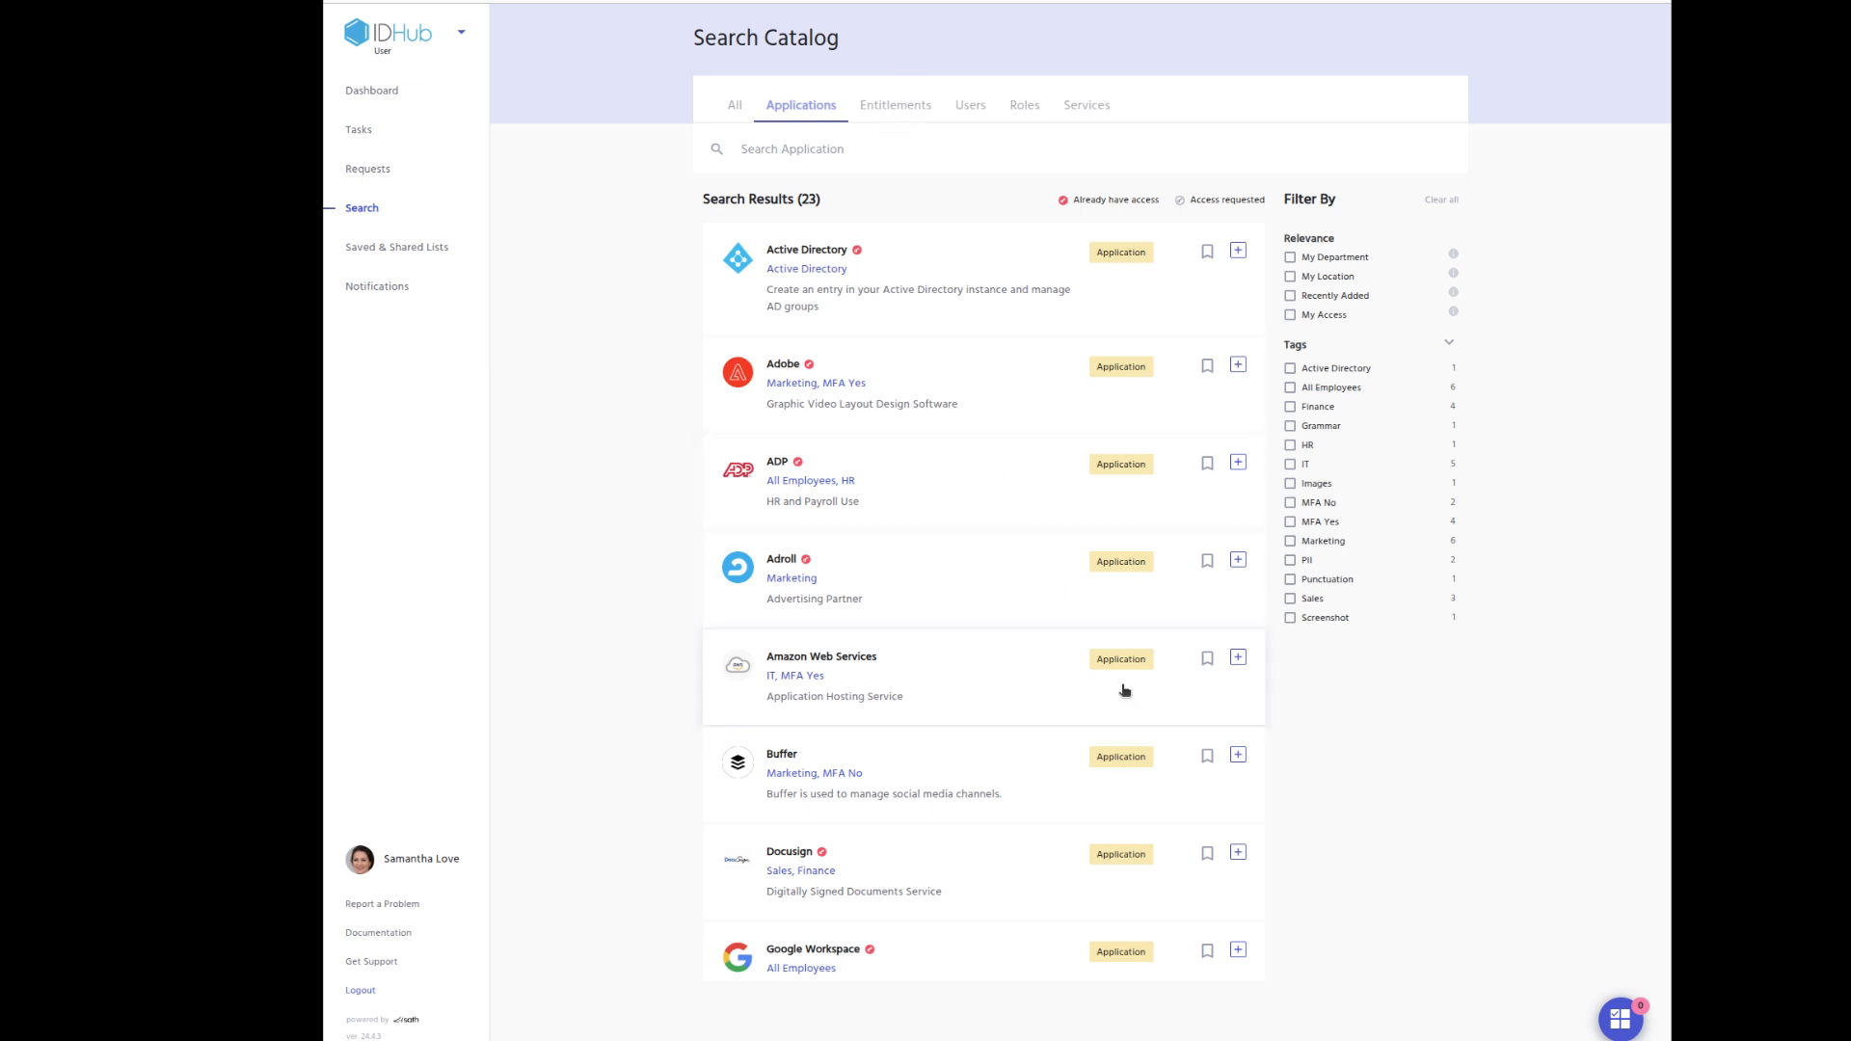
Put Buffer in the request cart and proceed to request it for yourself.
left_click(1238, 759)
left_click(1621, 1019)
left_click(1607, 978)
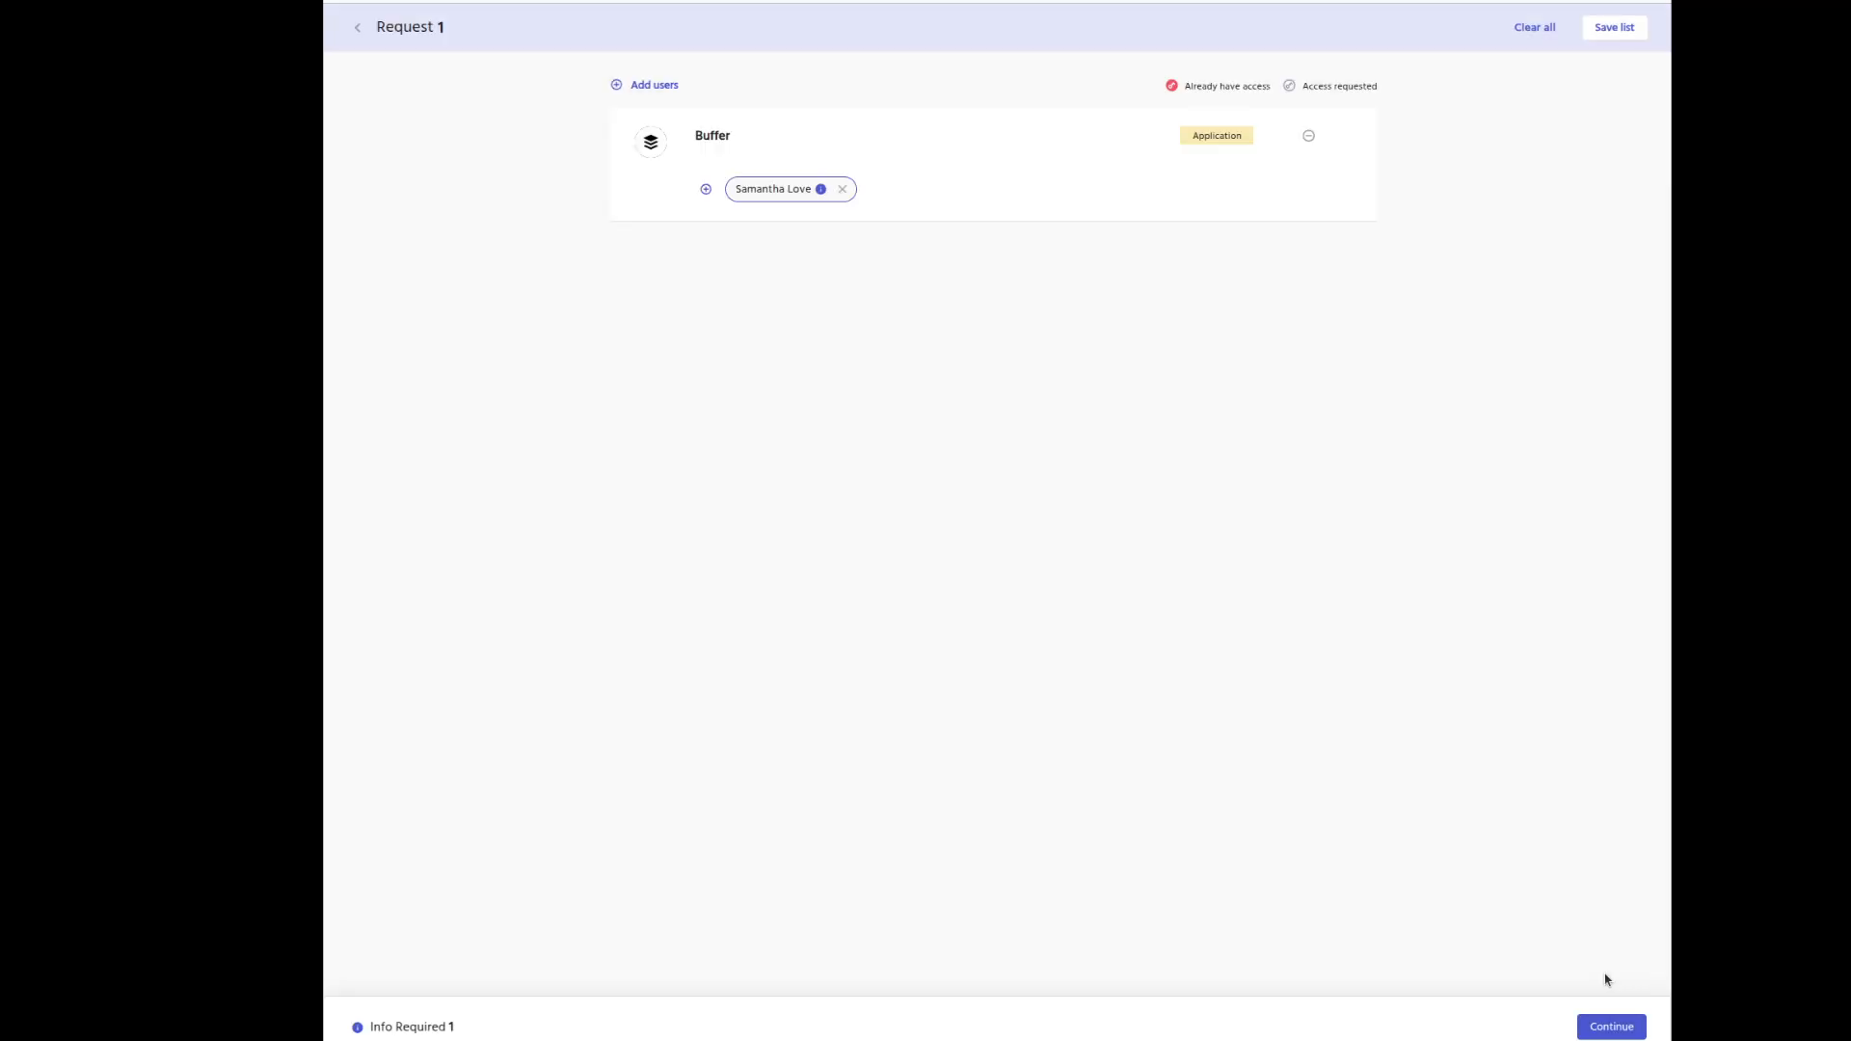
Complete the Buffer account details and submit the request with justification 'dne'.
left_click(1609, 1028)
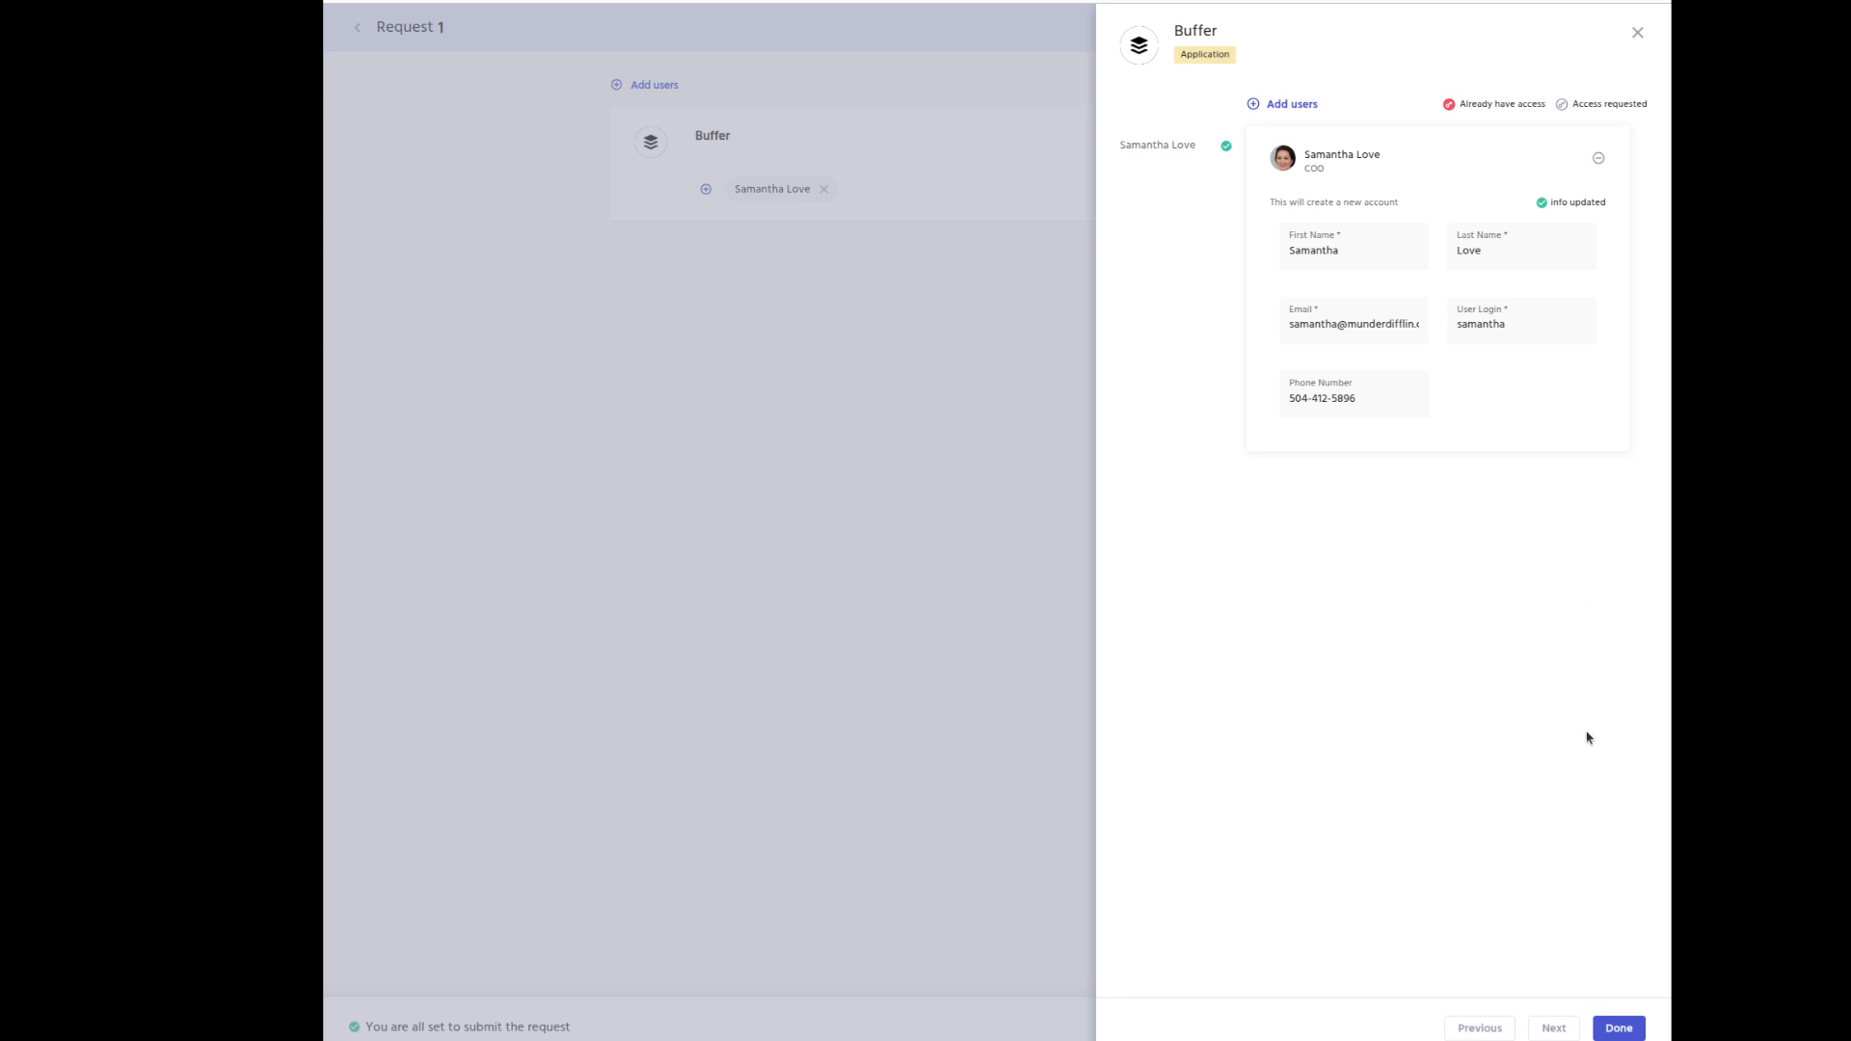
left_click(1616, 1027)
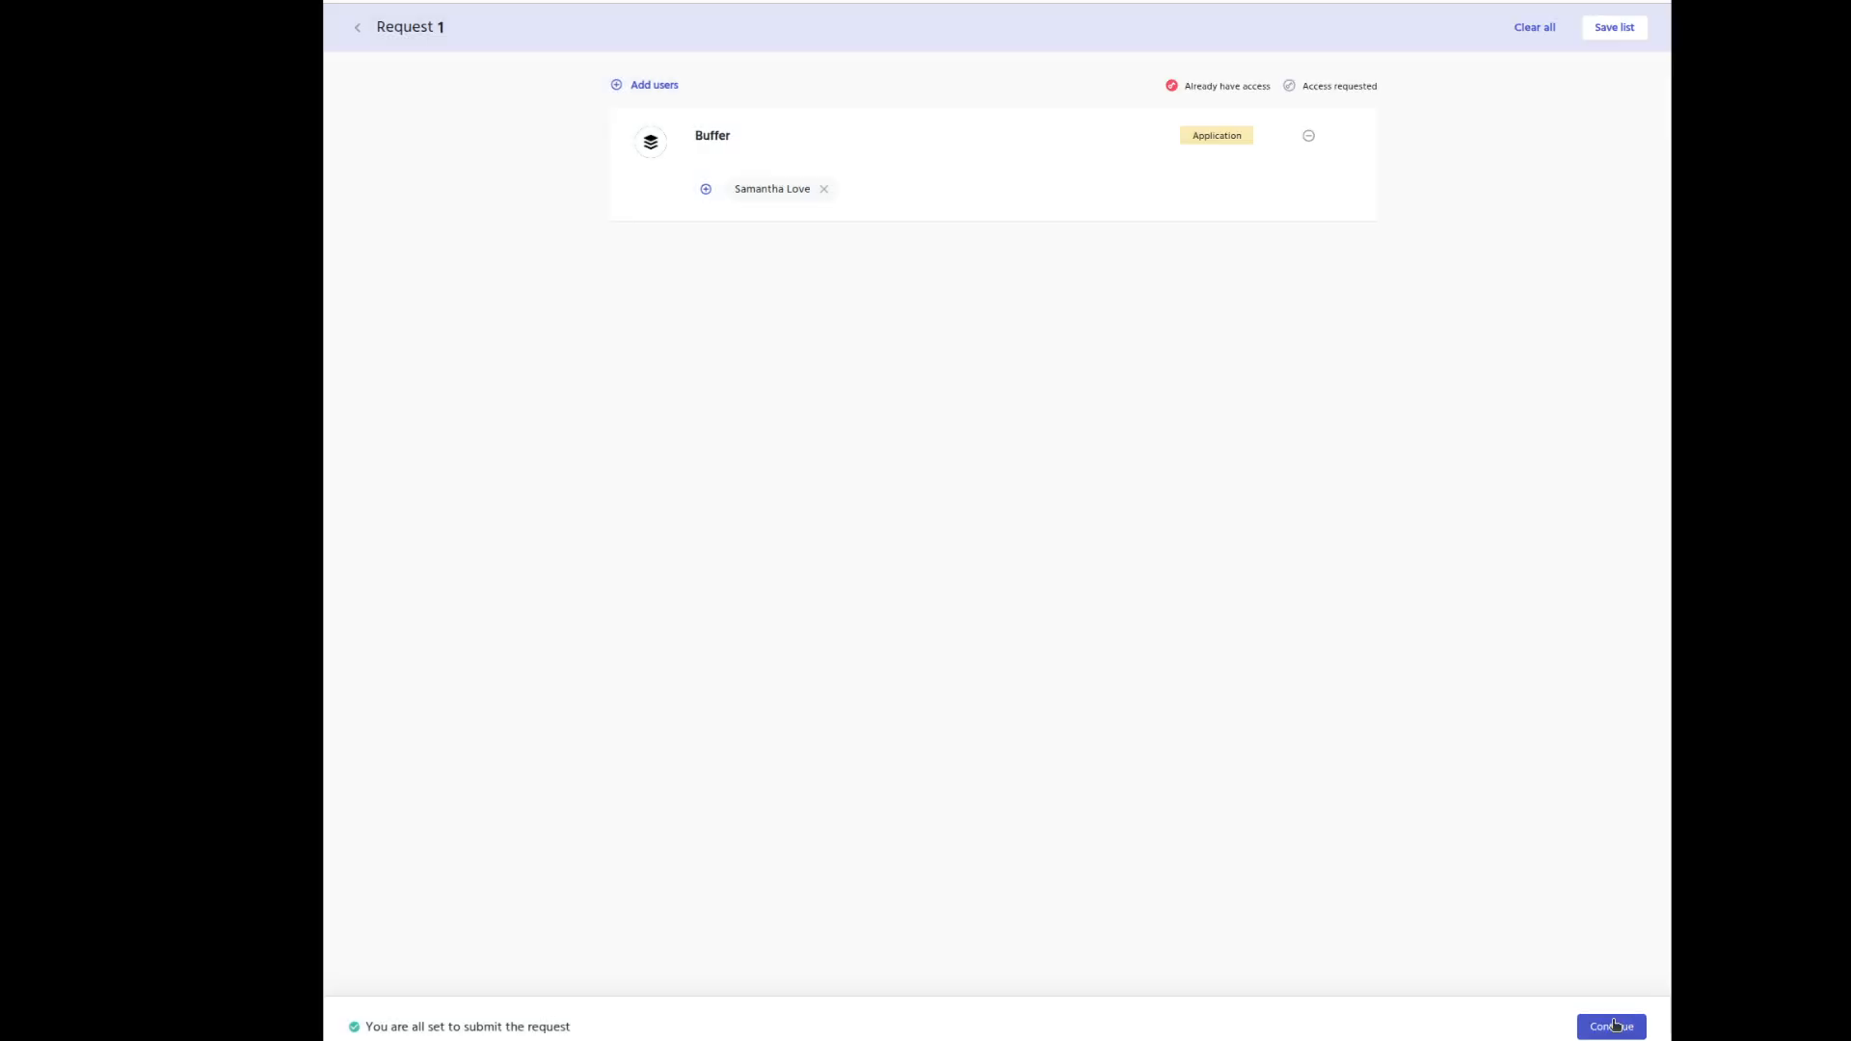
left_click(1612, 1026)
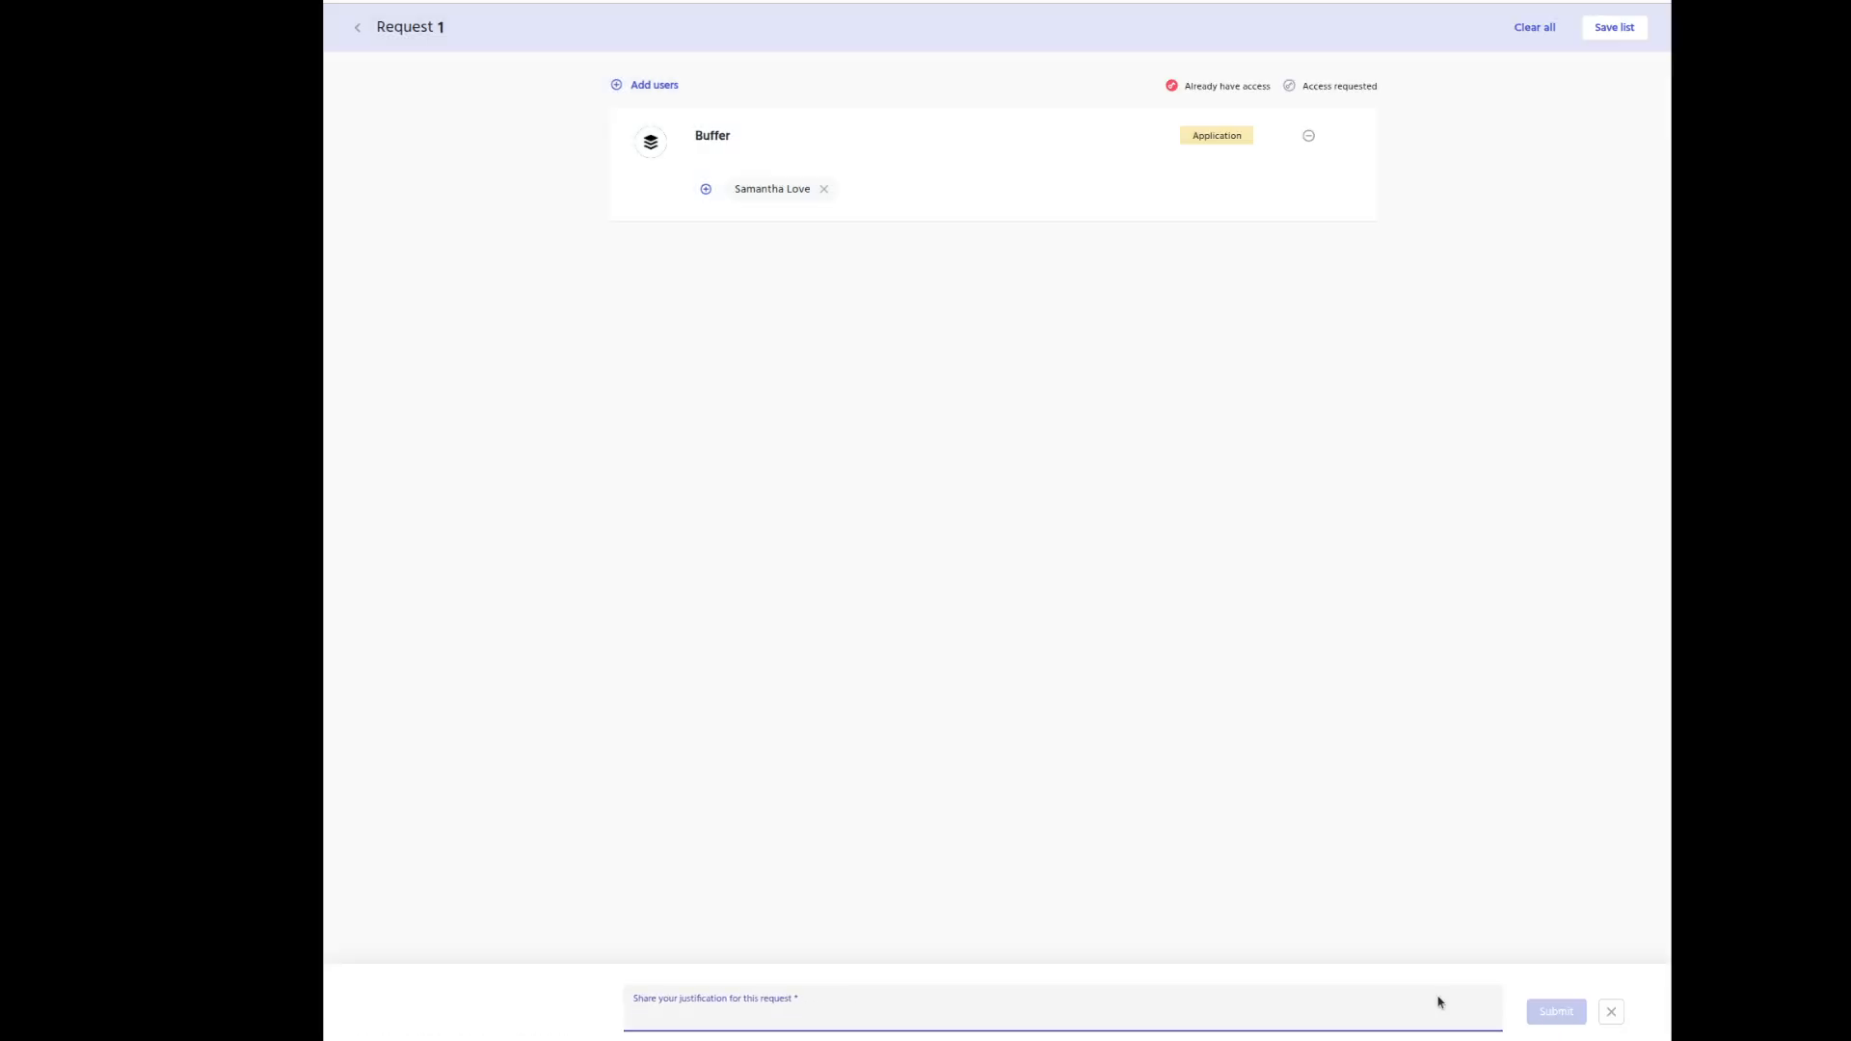
type("dne")
left_click(1567, 1007)
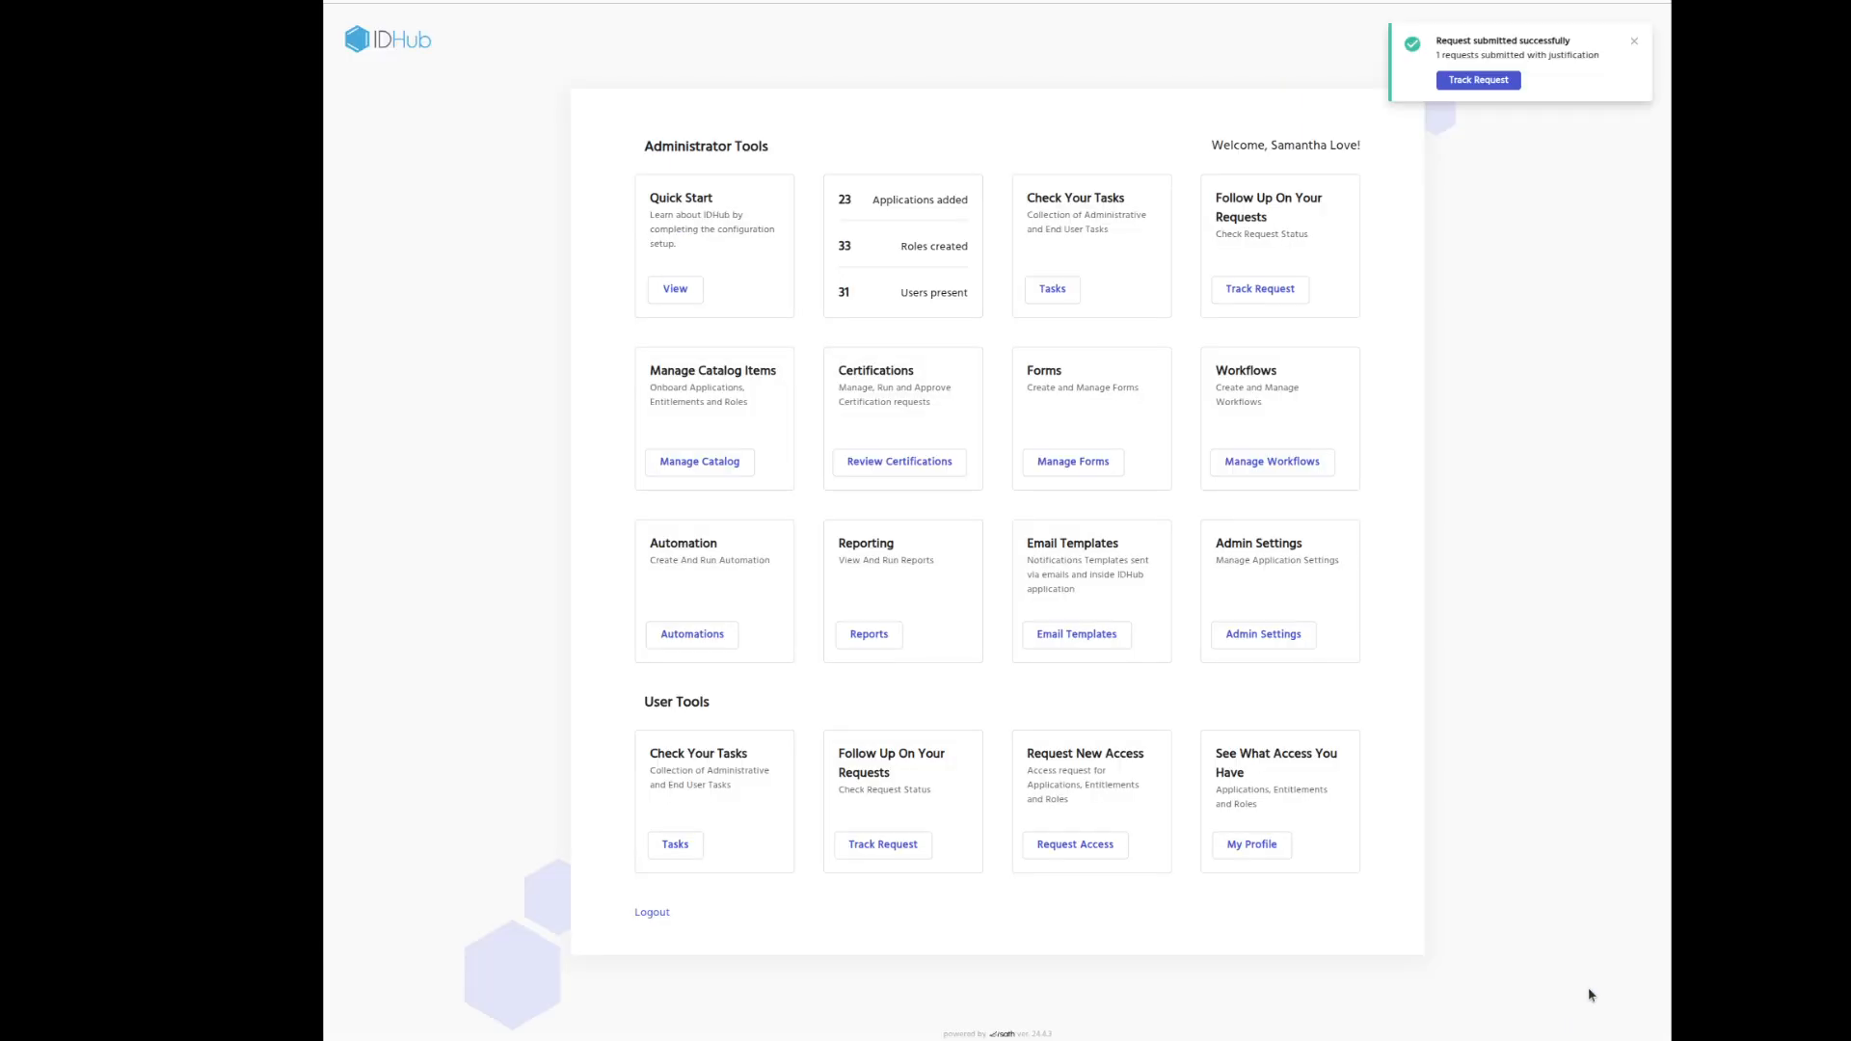
left_click(1488, 81)
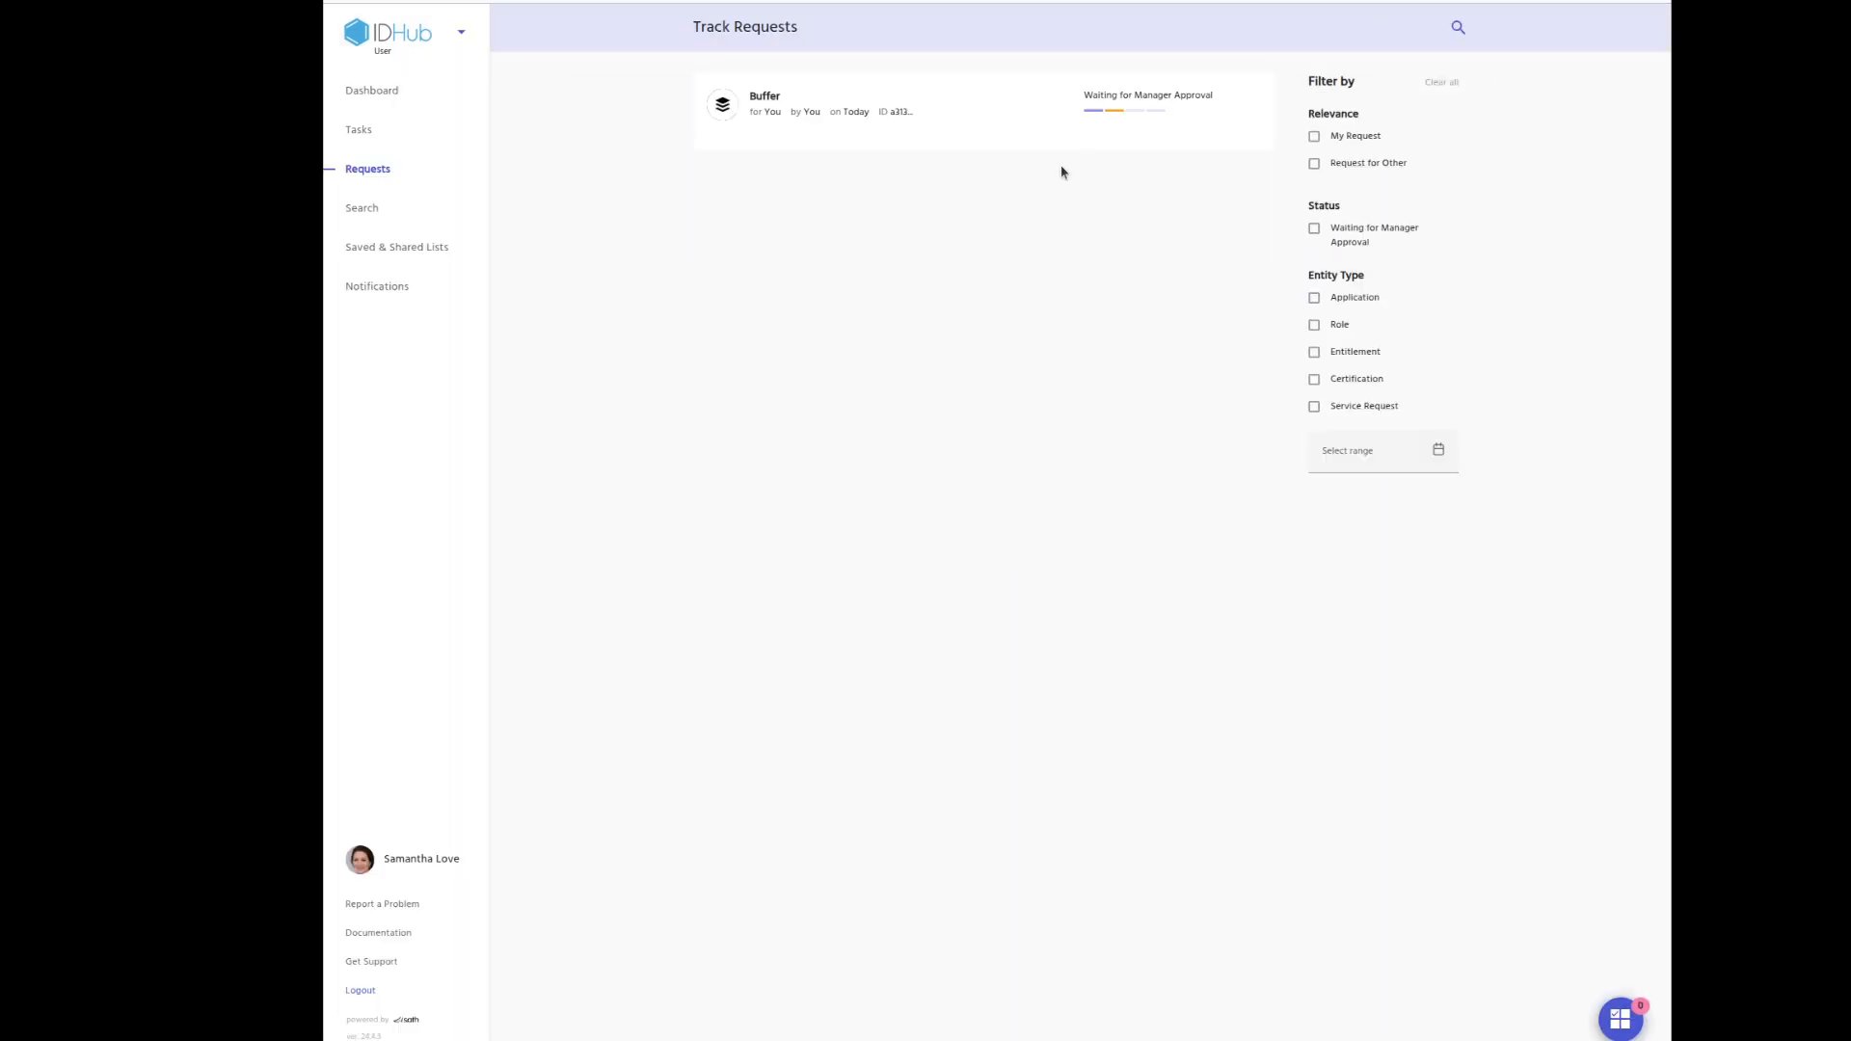
Inspect the Buffer request's pending manager-approval workflow, then return to Track Requests.
left_click(945, 133)
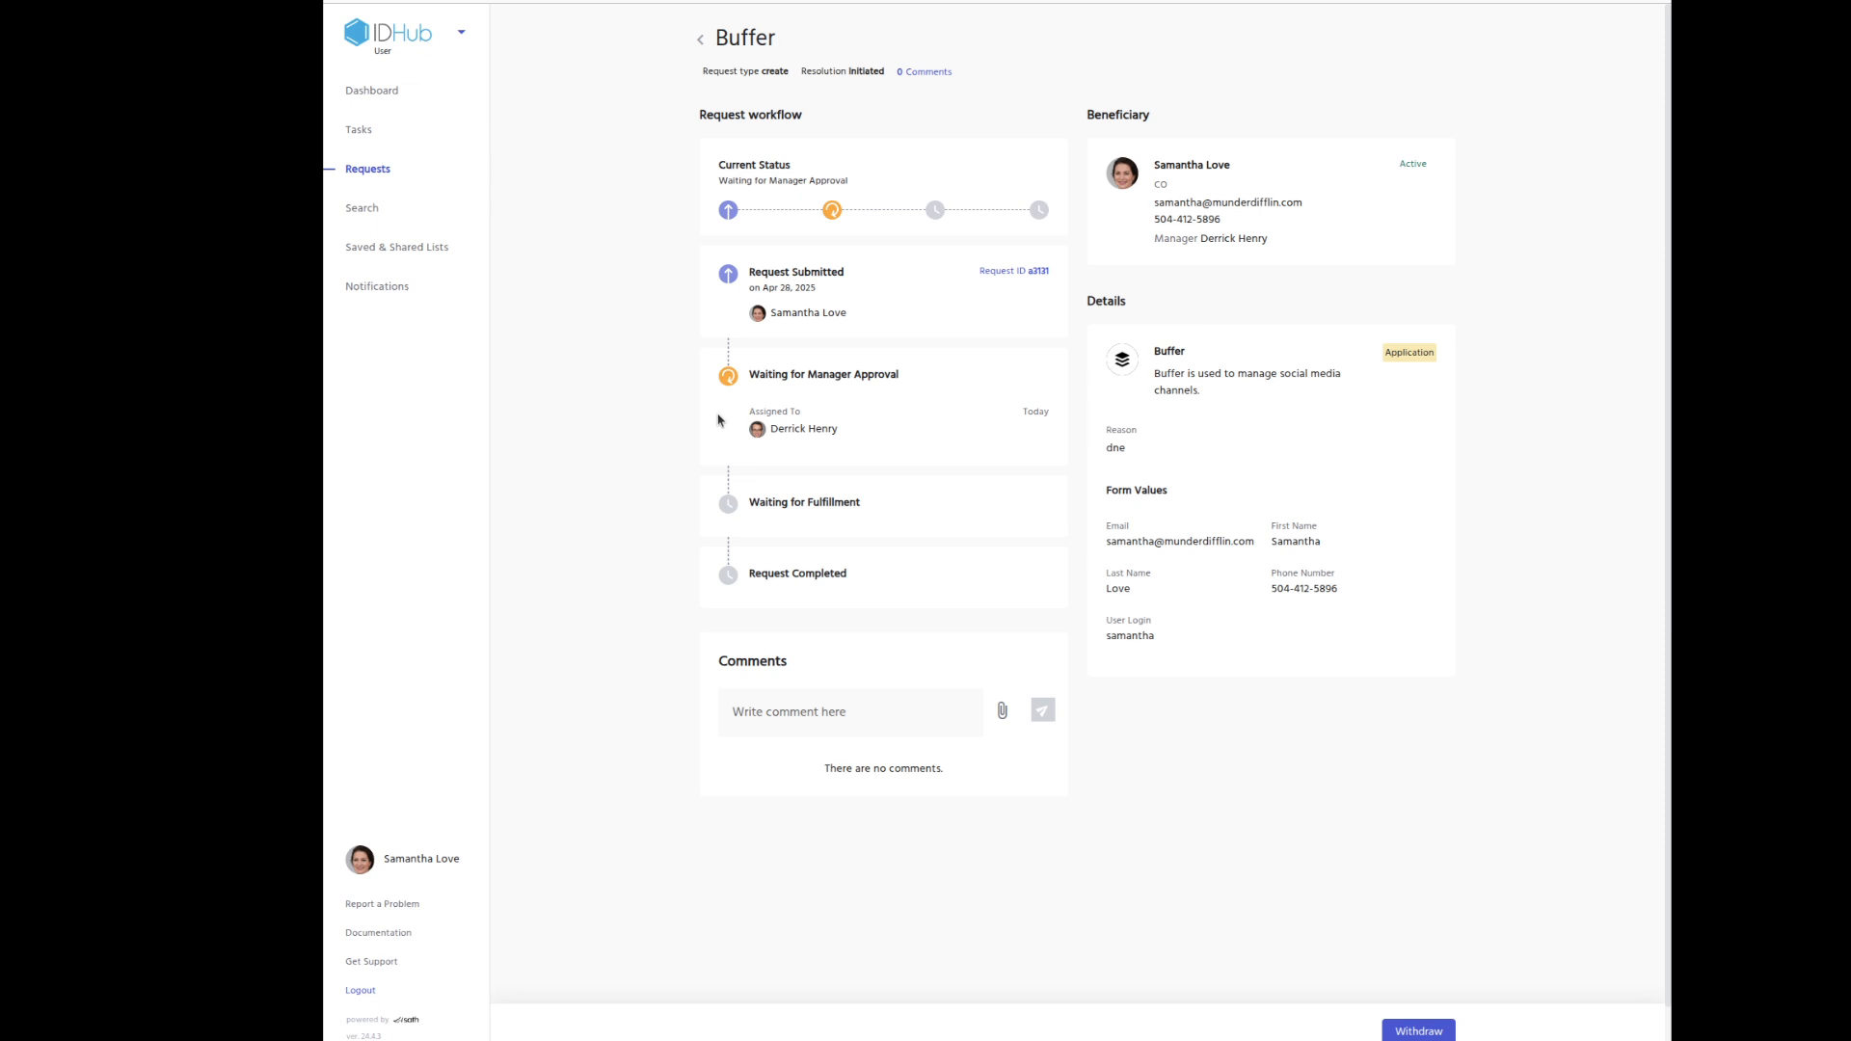
left_click(699, 43)
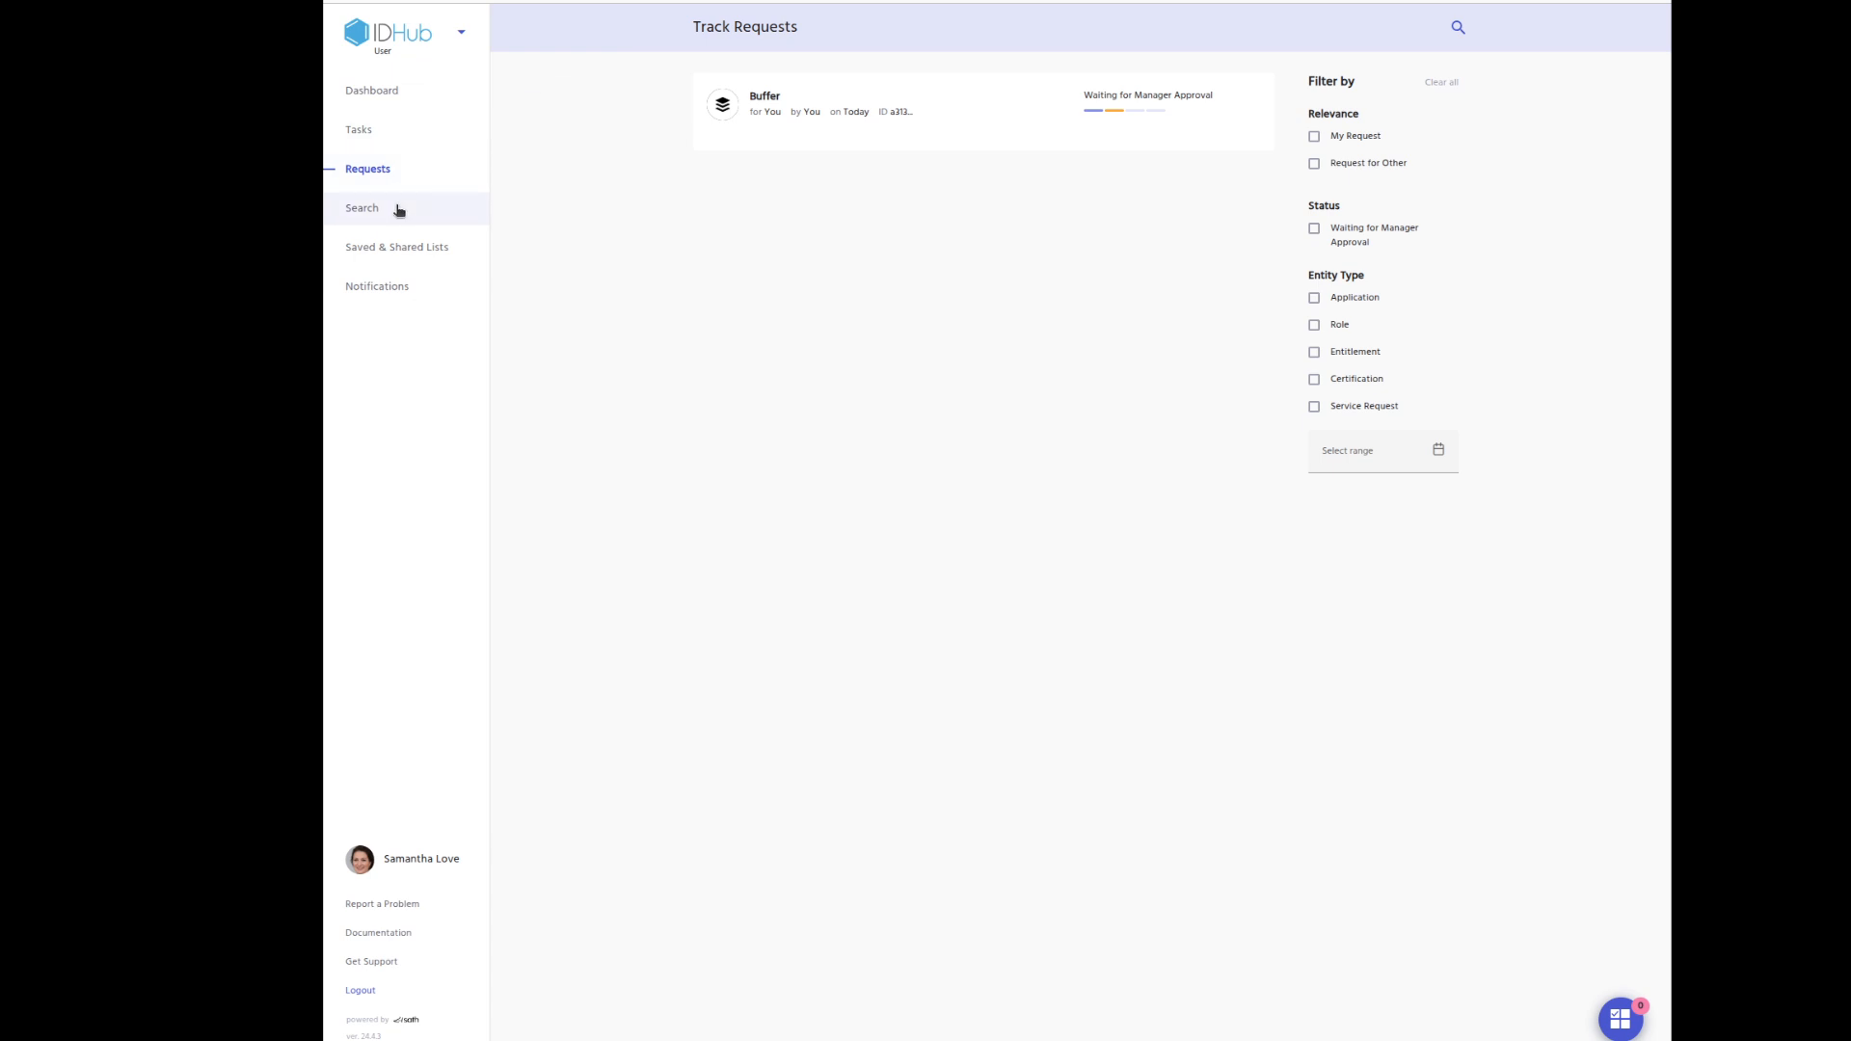
Switch to the Admin App and filter Manage Catalog to Applications.
left_click(460, 33)
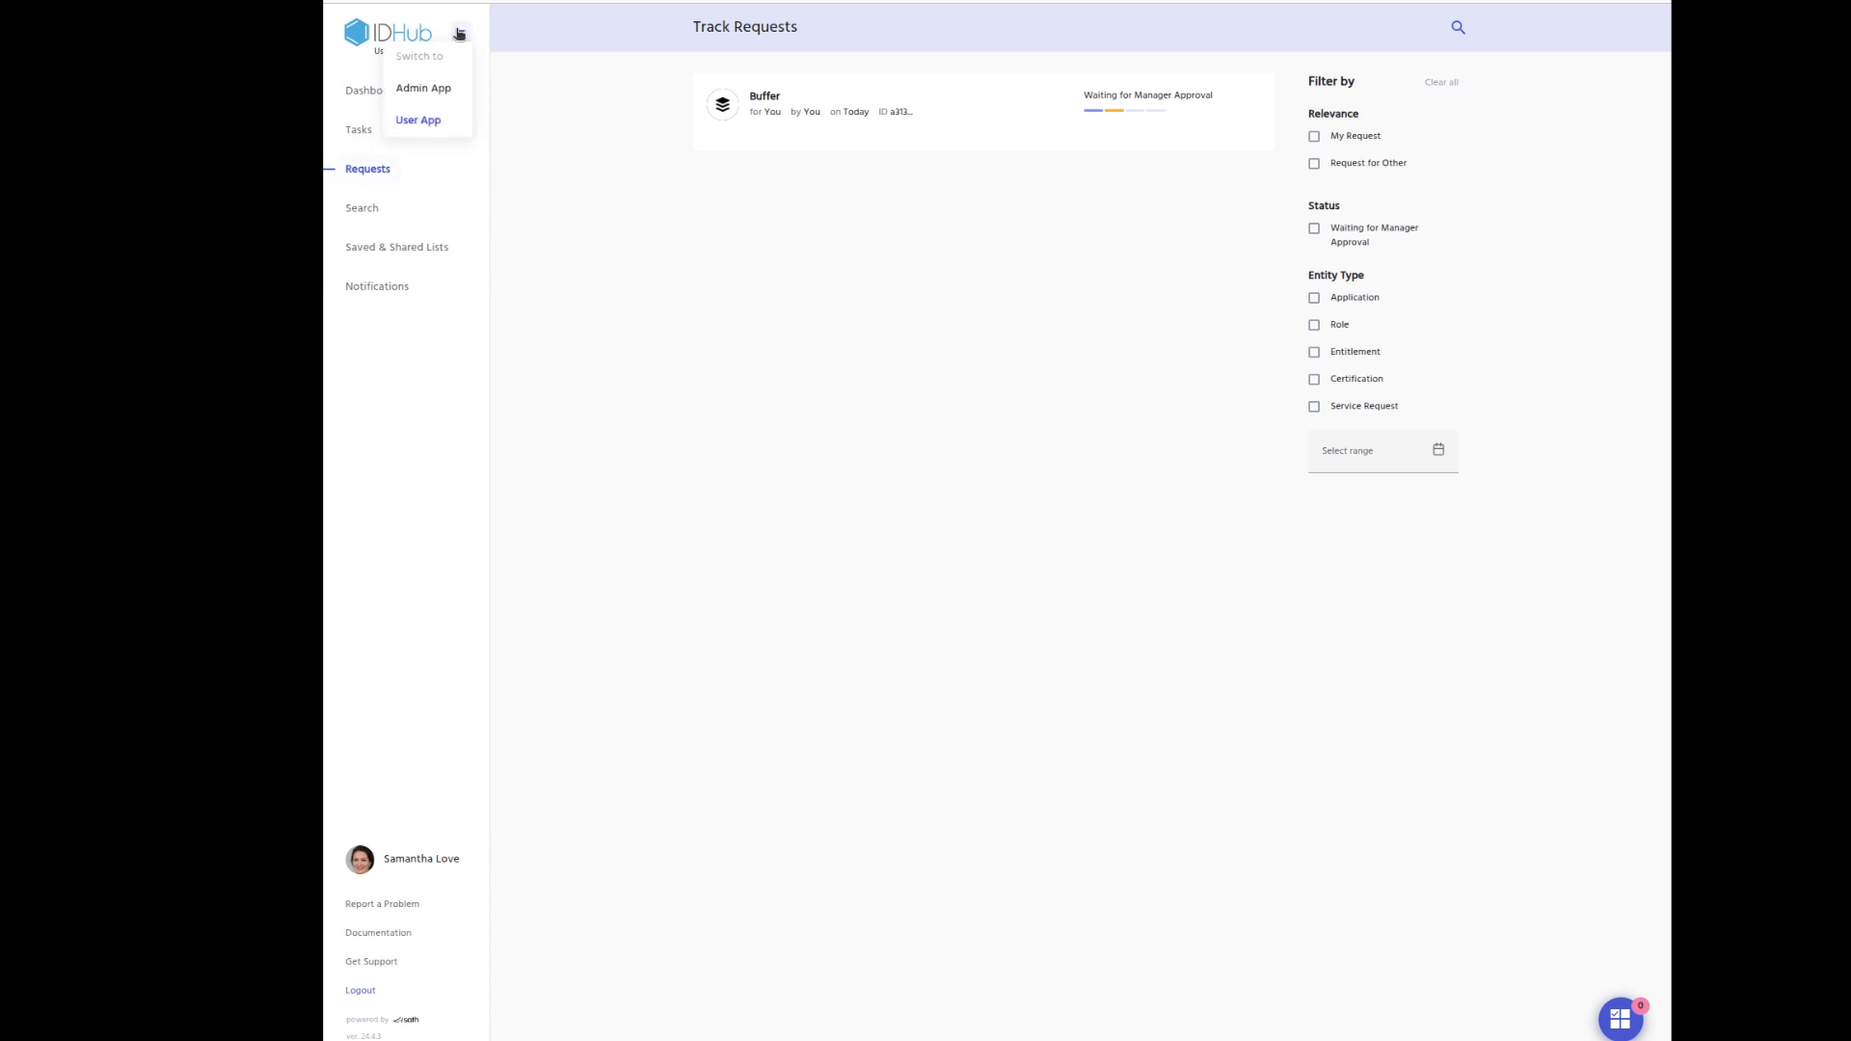
left_click(453, 91)
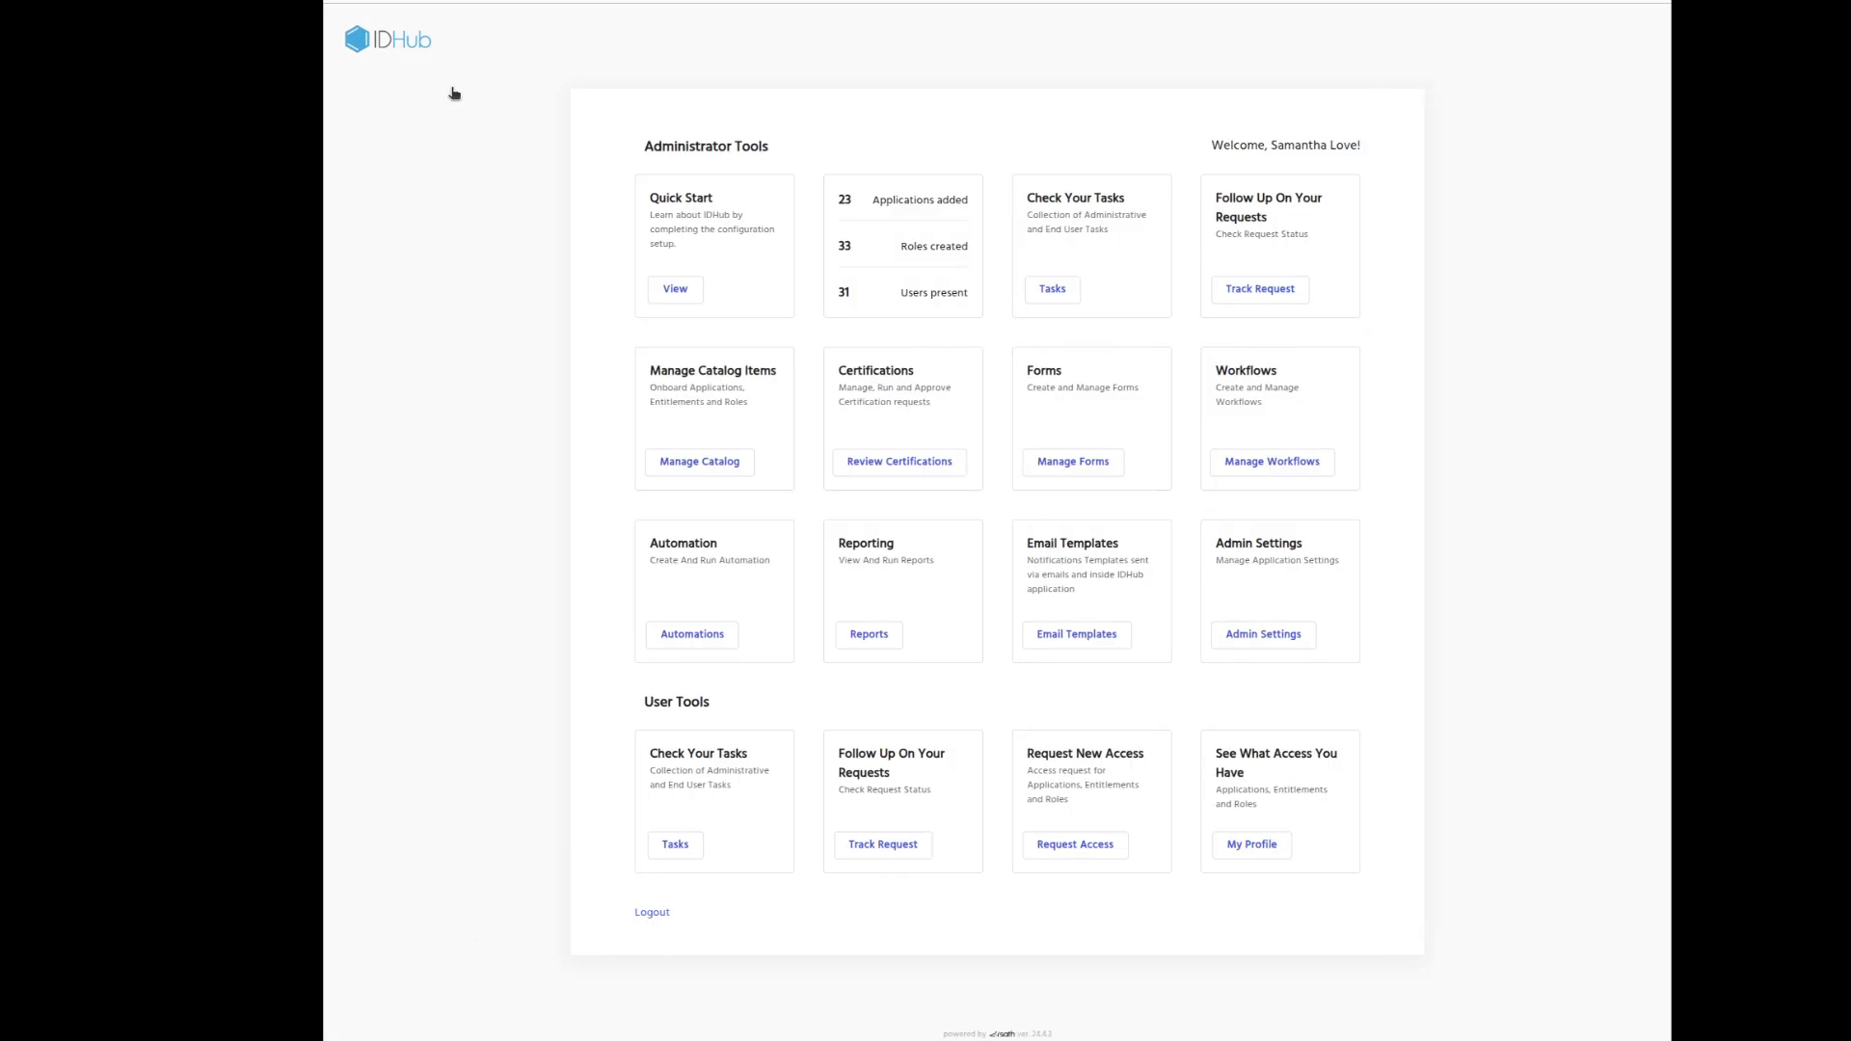
left_click(700, 463)
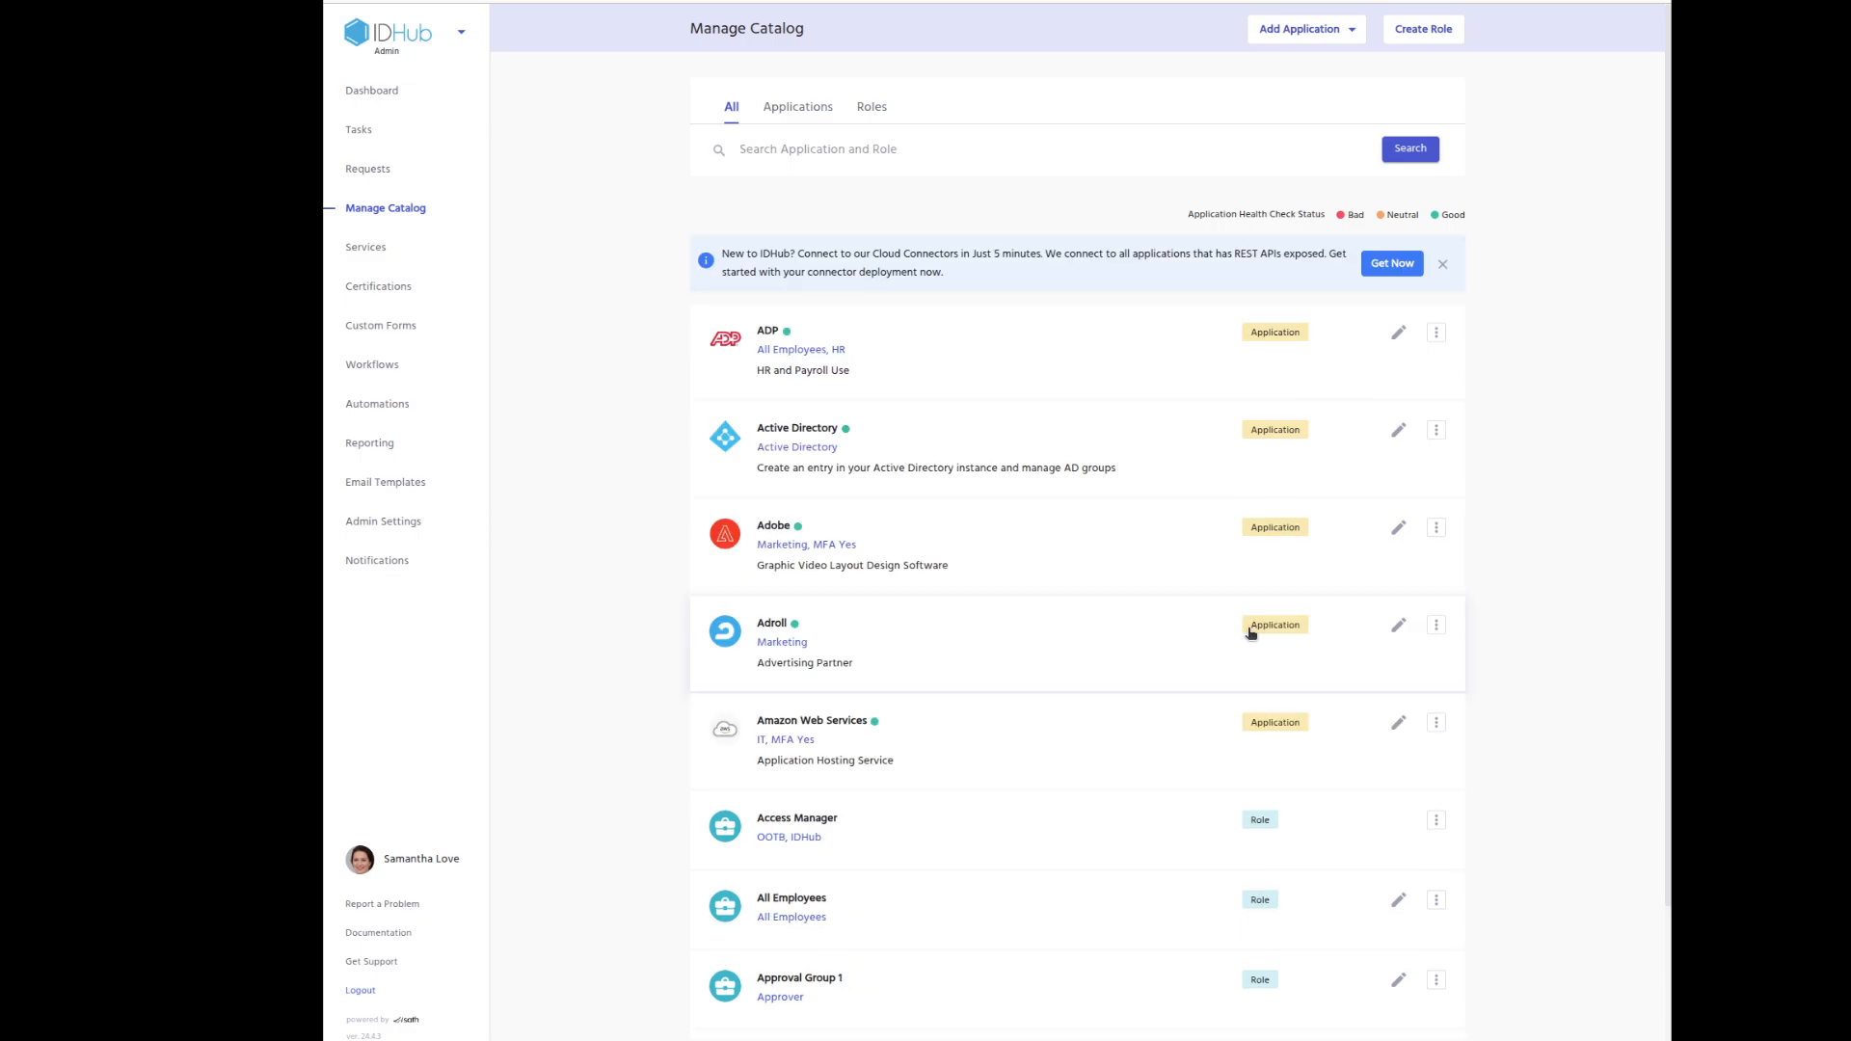
left_click(814, 110)
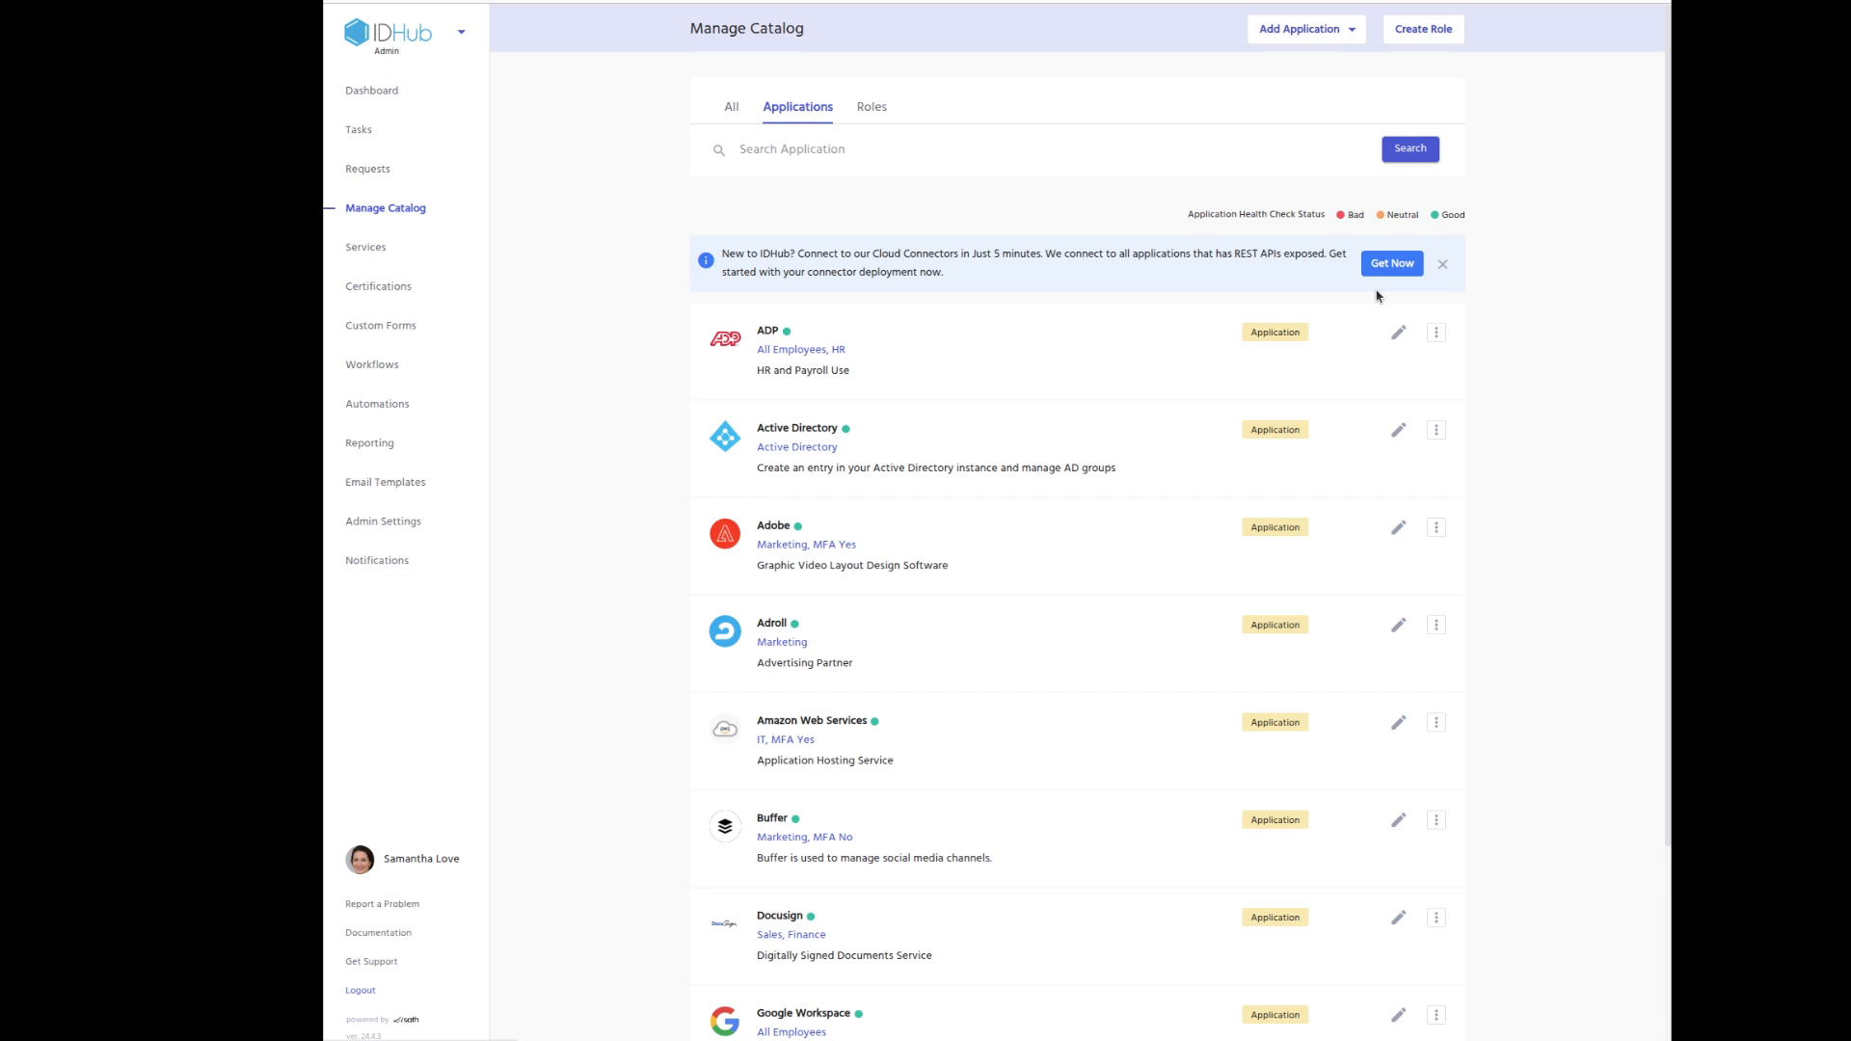
Open the Buffer application's details from the catalog list.
scroll(1367, 322, "down", 2)
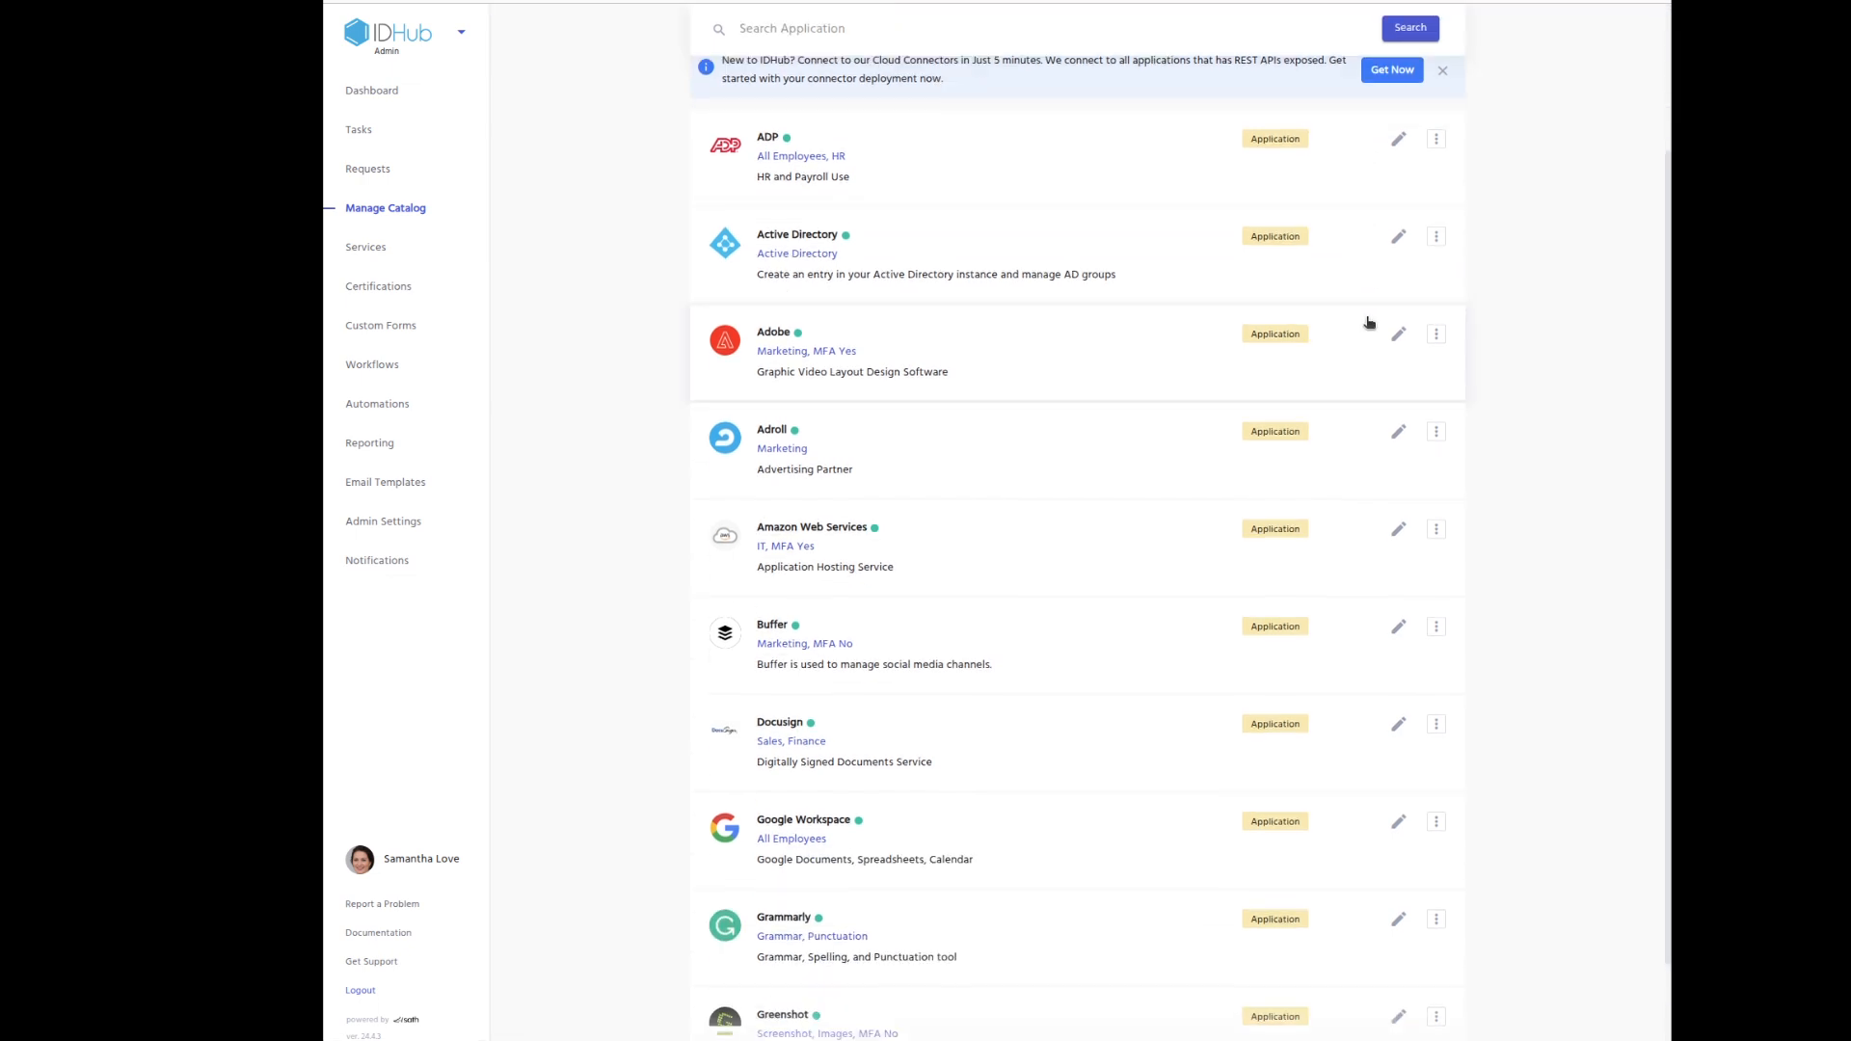
scroll(1369, 322, "down", 2)
scroll(1220, 279, "down", 7)
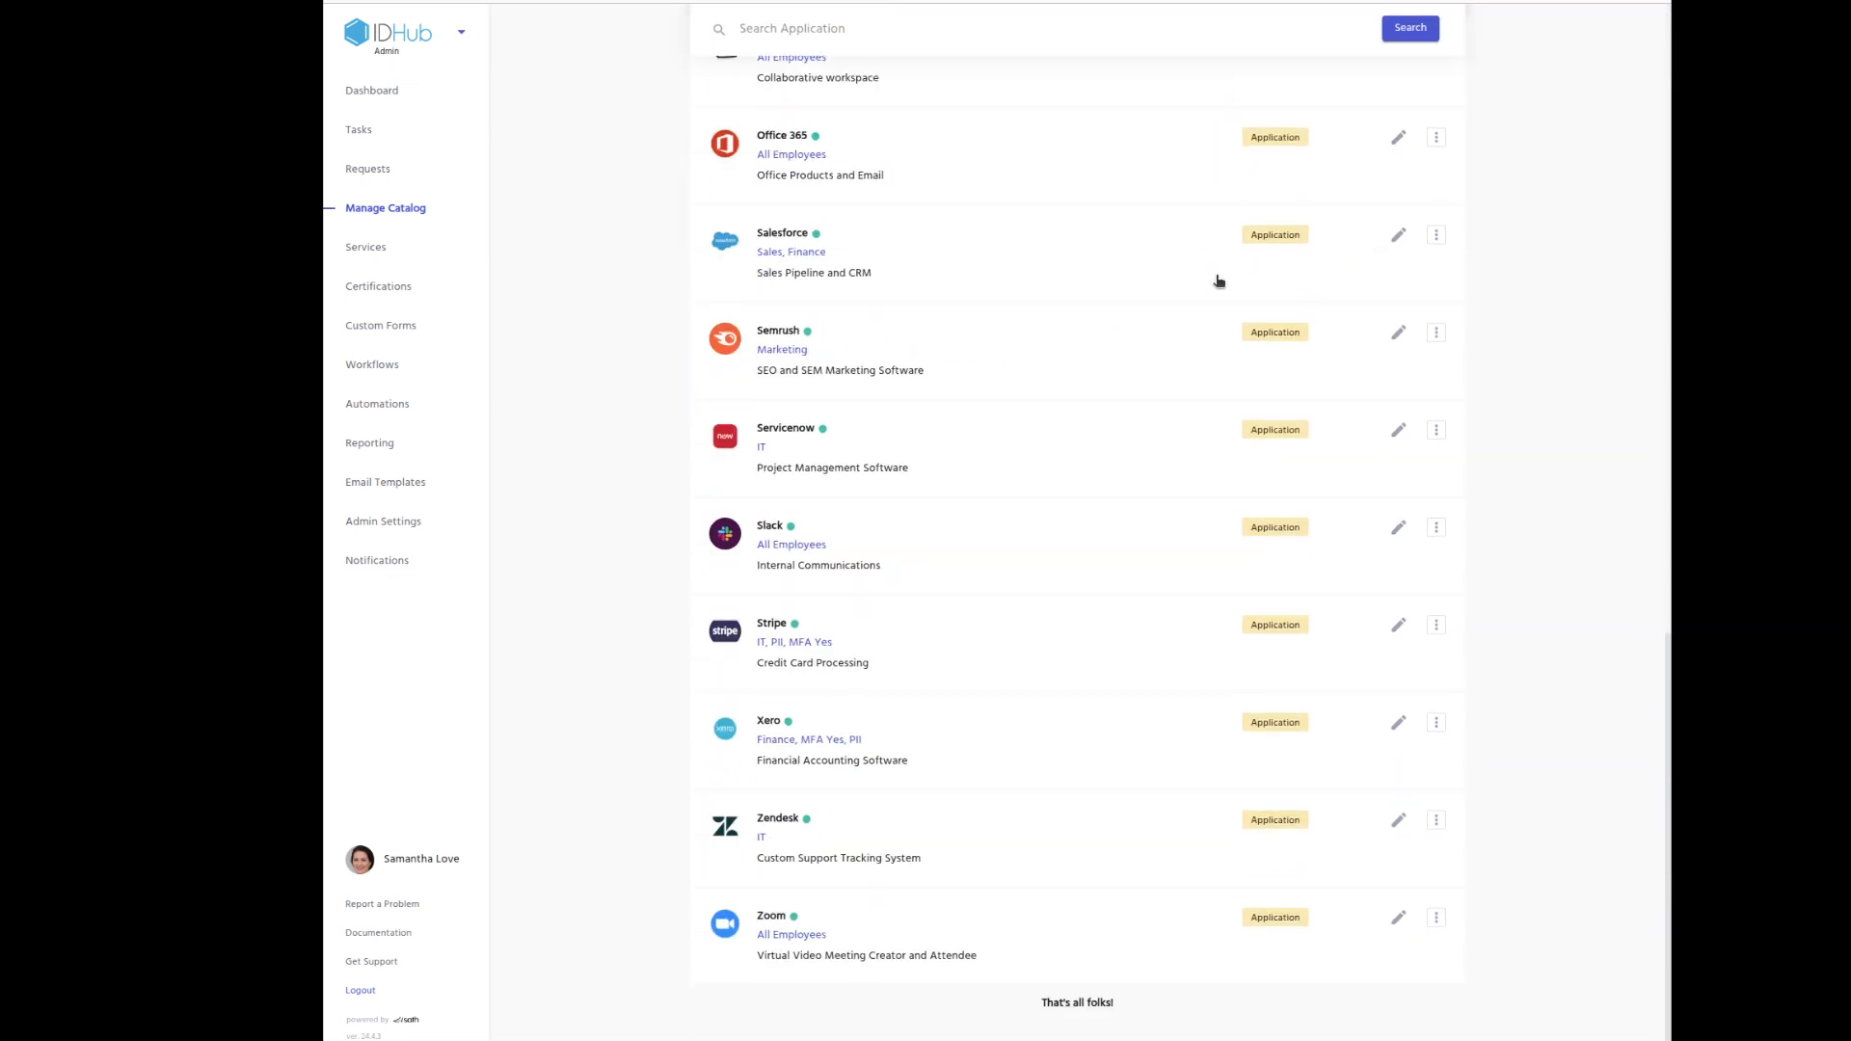
scroll(1219, 289, "up", 13)
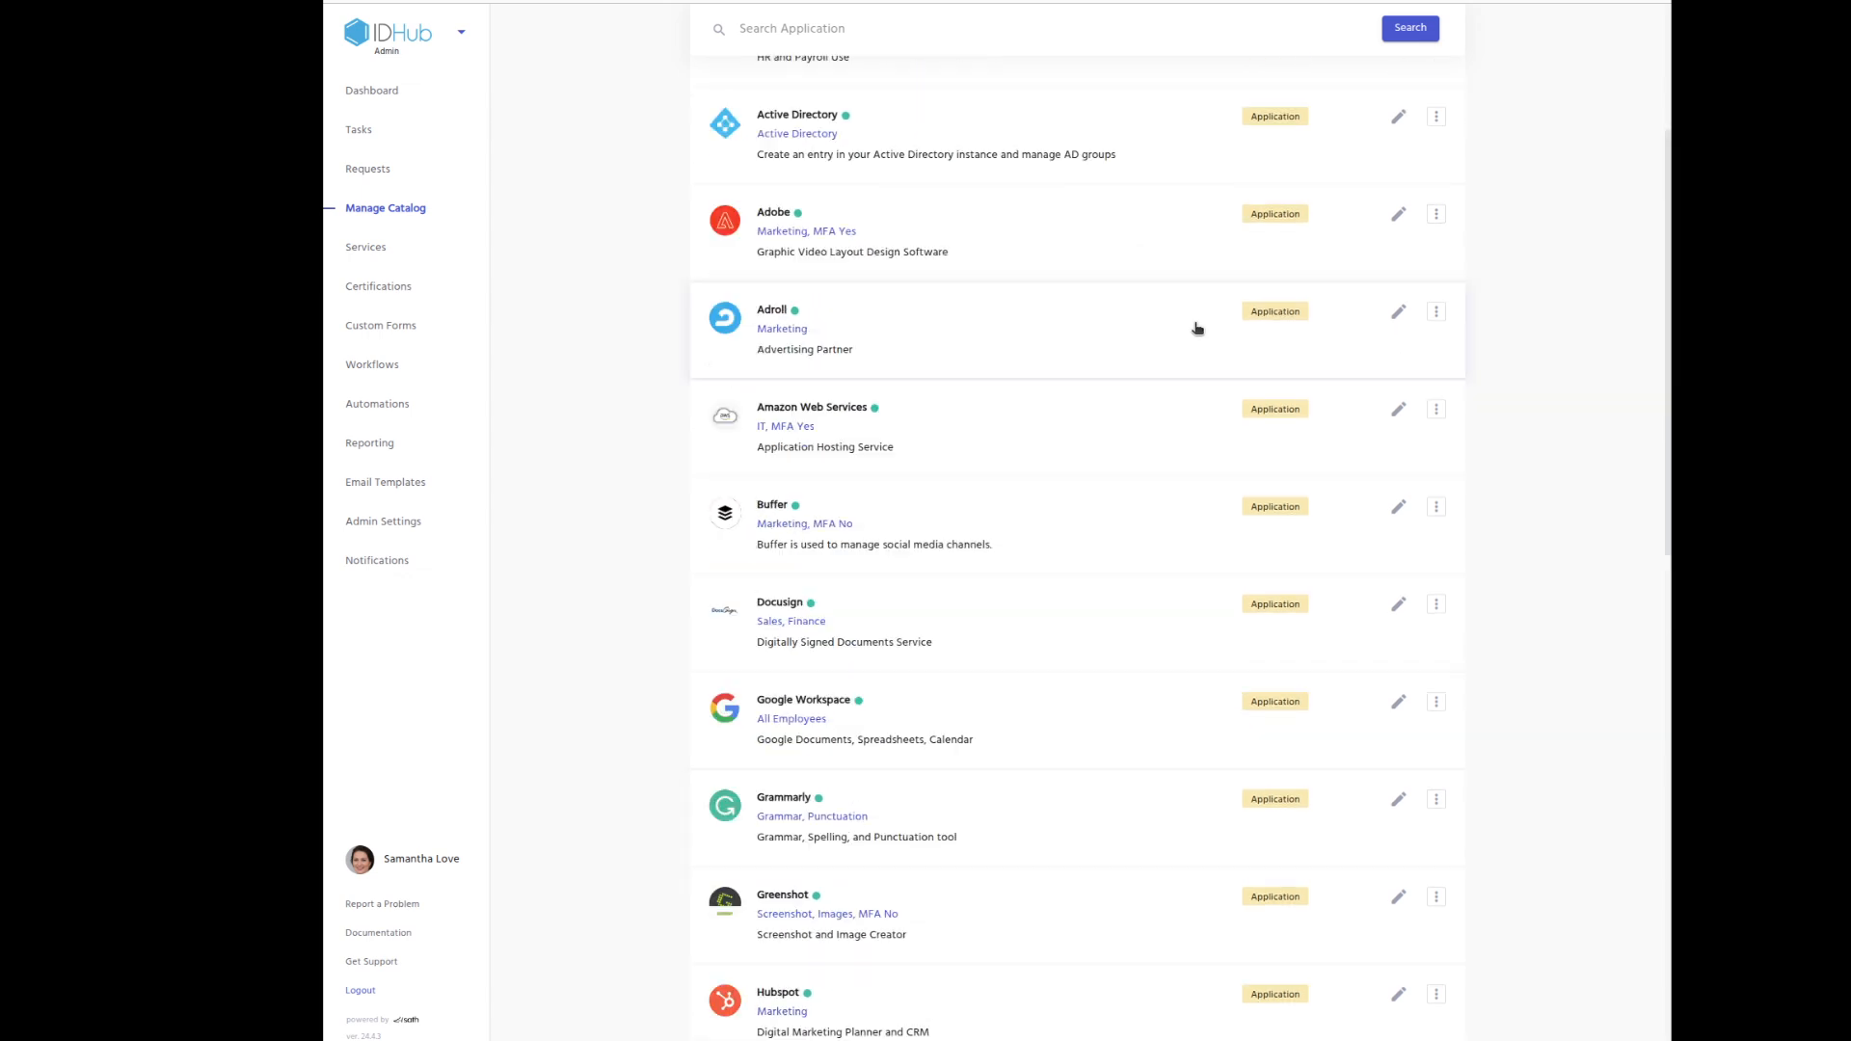
left_click(1021, 540)
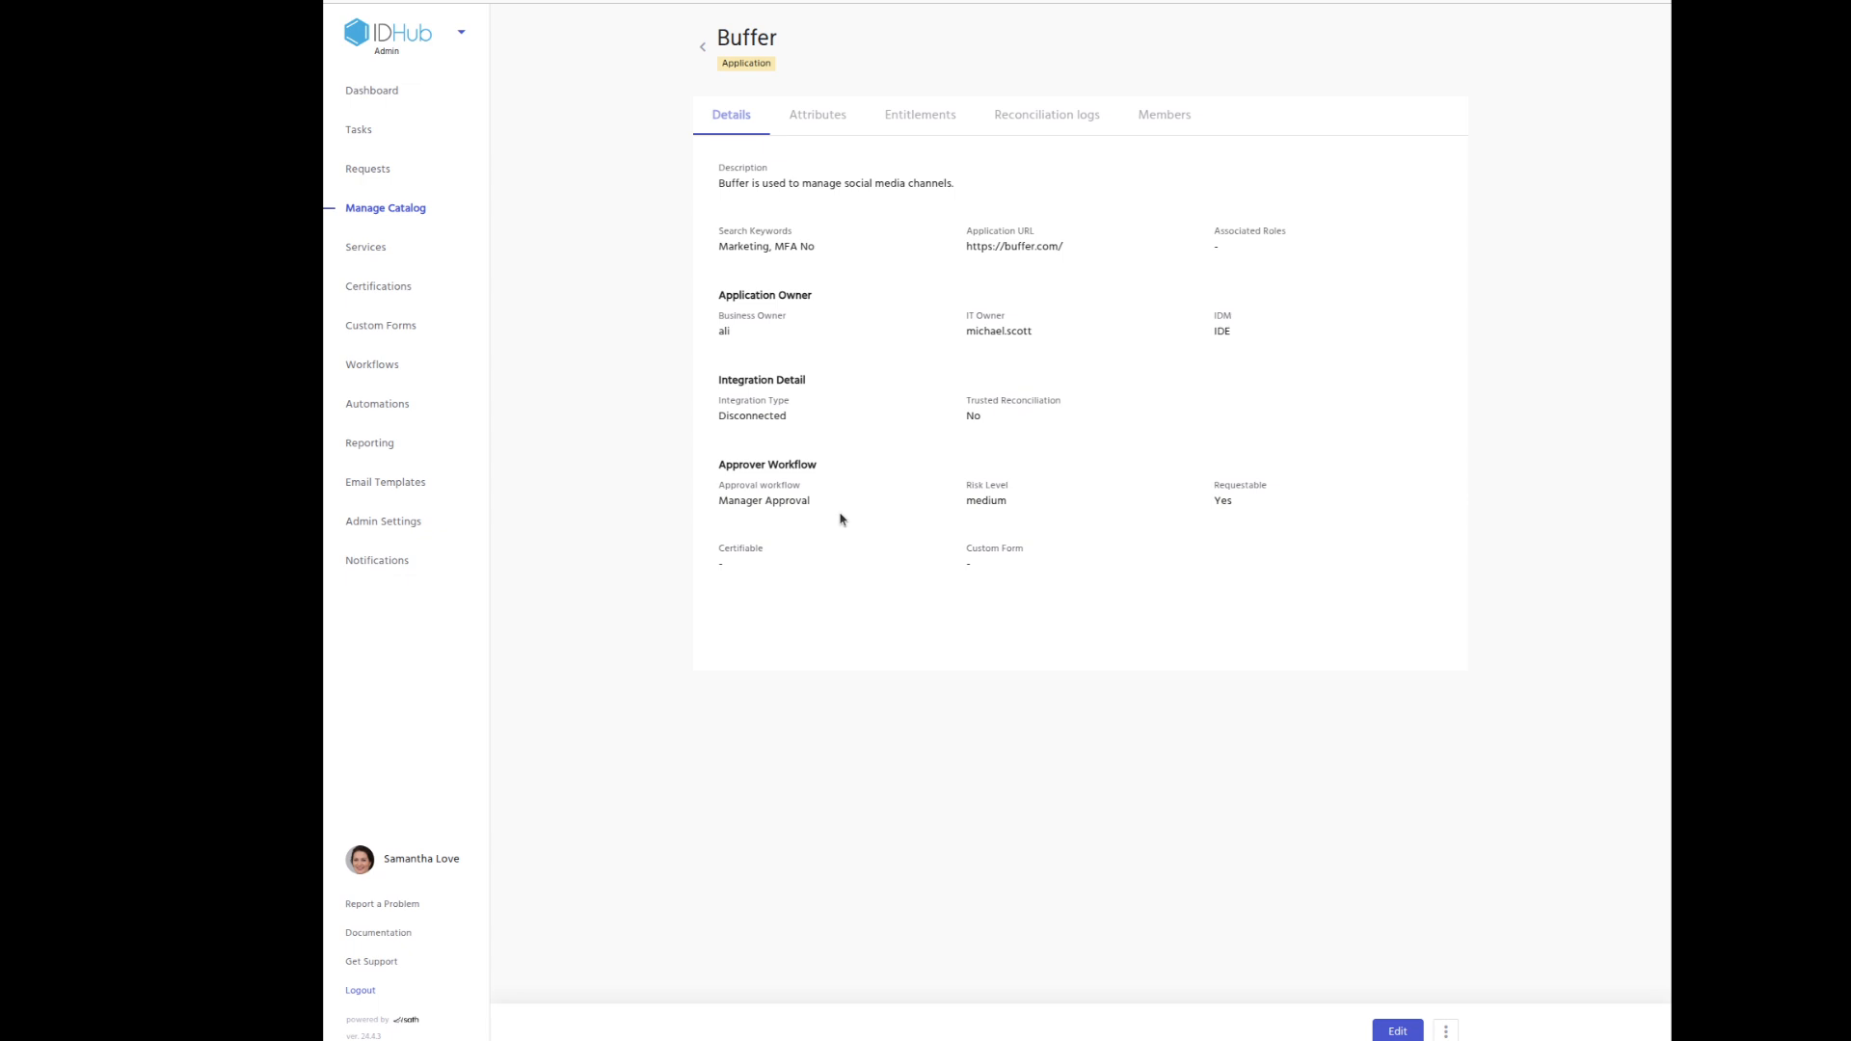
Check Buffer's Manager Approval workflow and Buffer Standard User entitlement, then go to Workflows.
left_click_drag(839, 508, 720, 509)
left_click(922, 122)
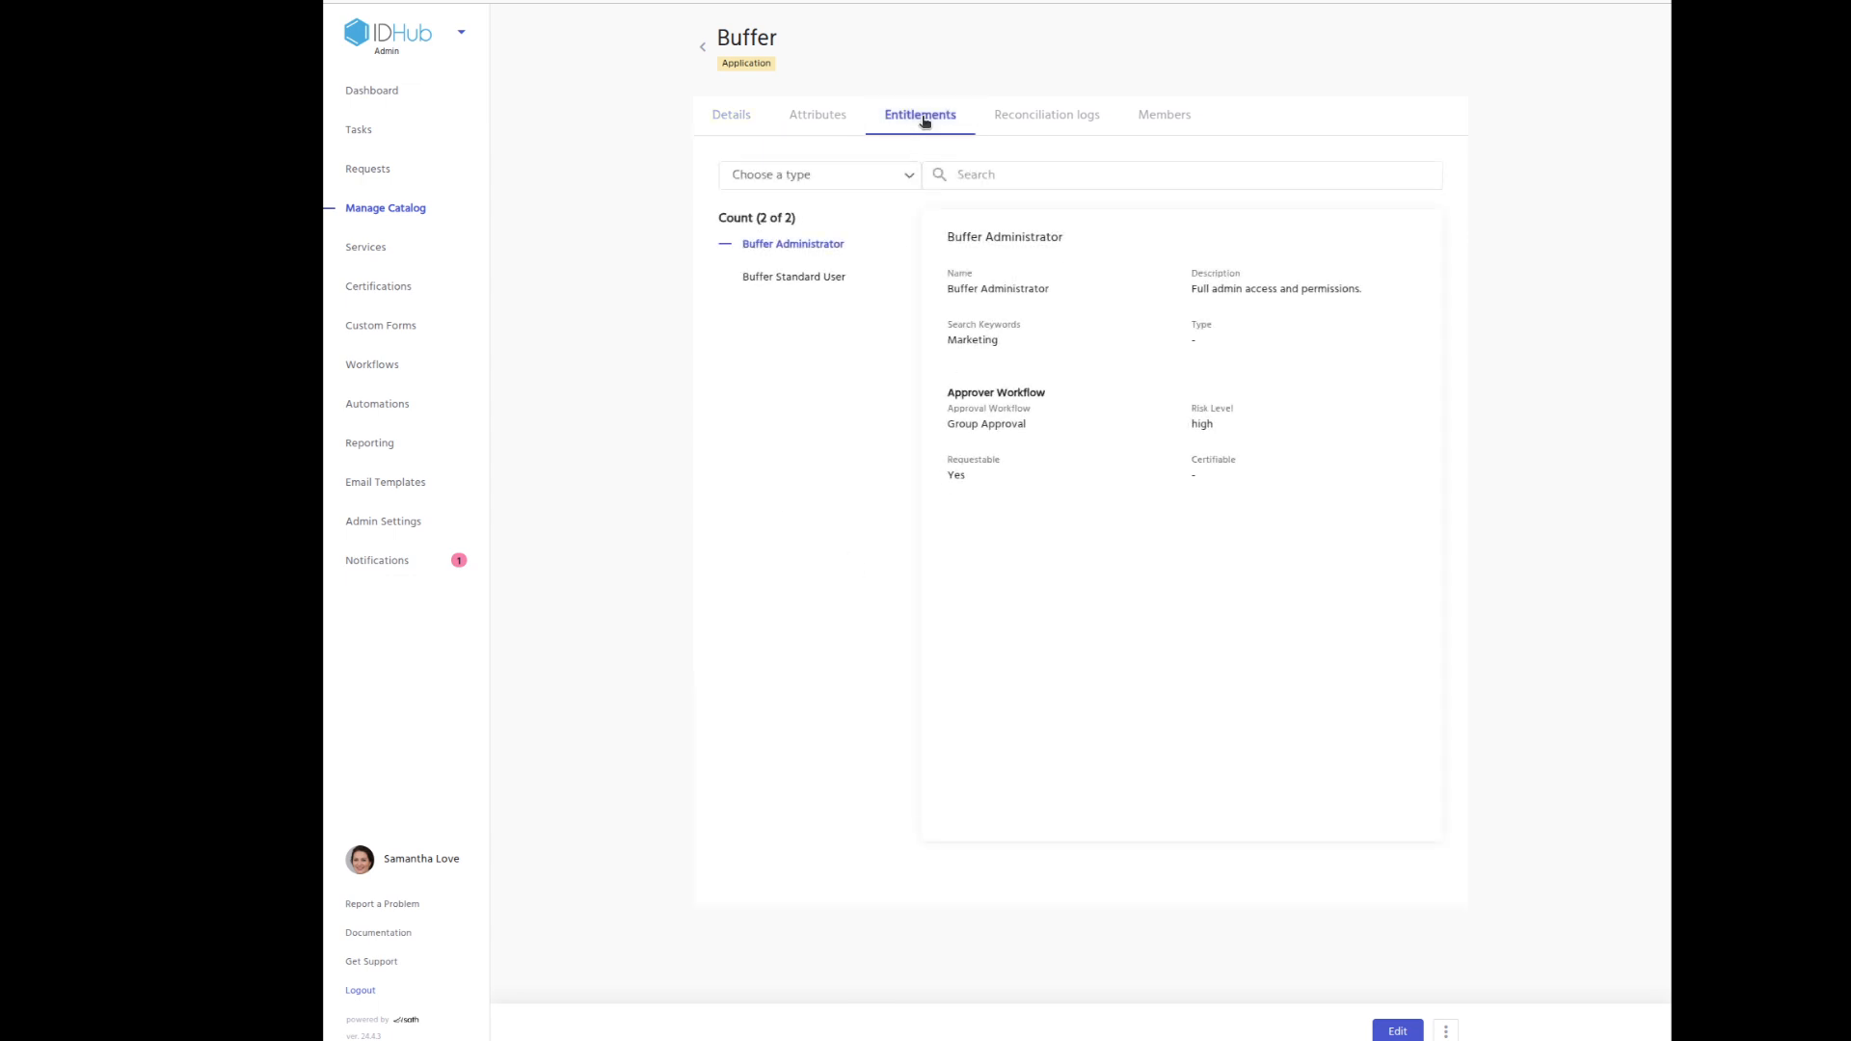
left_click(825, 279)
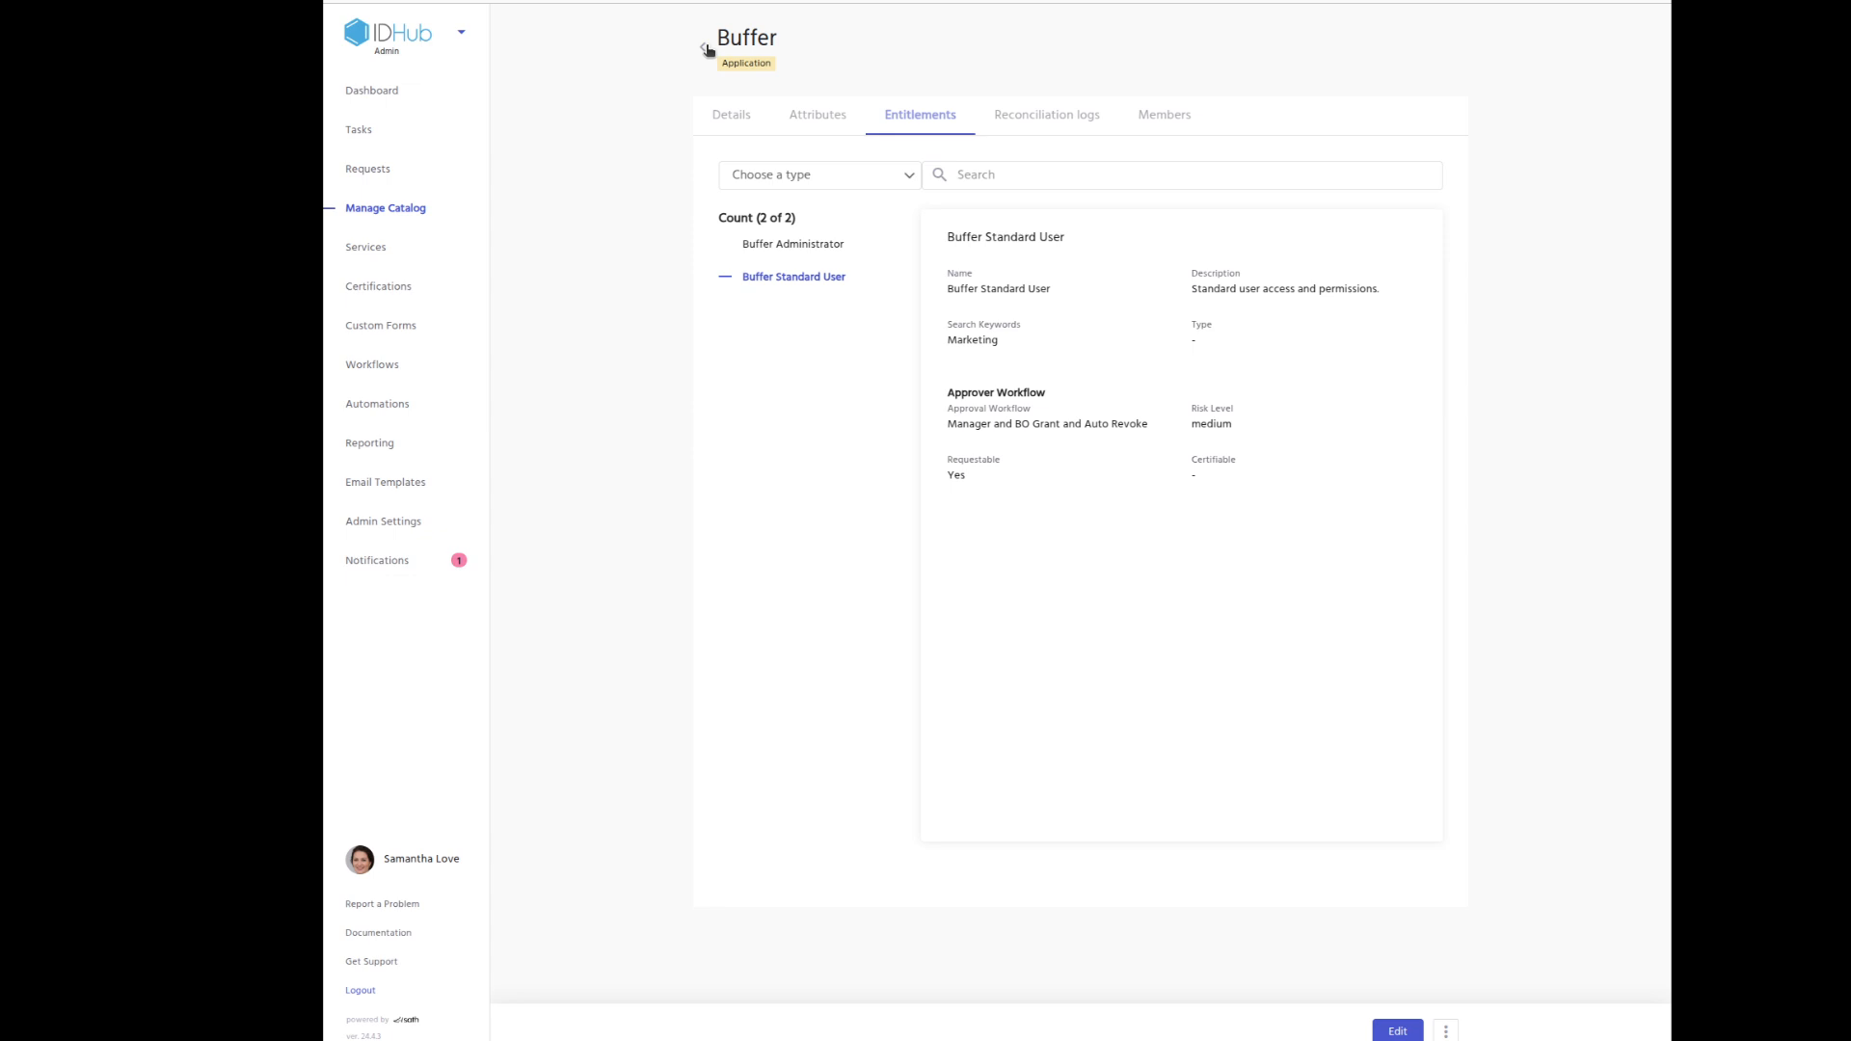
left_click(729, 118)
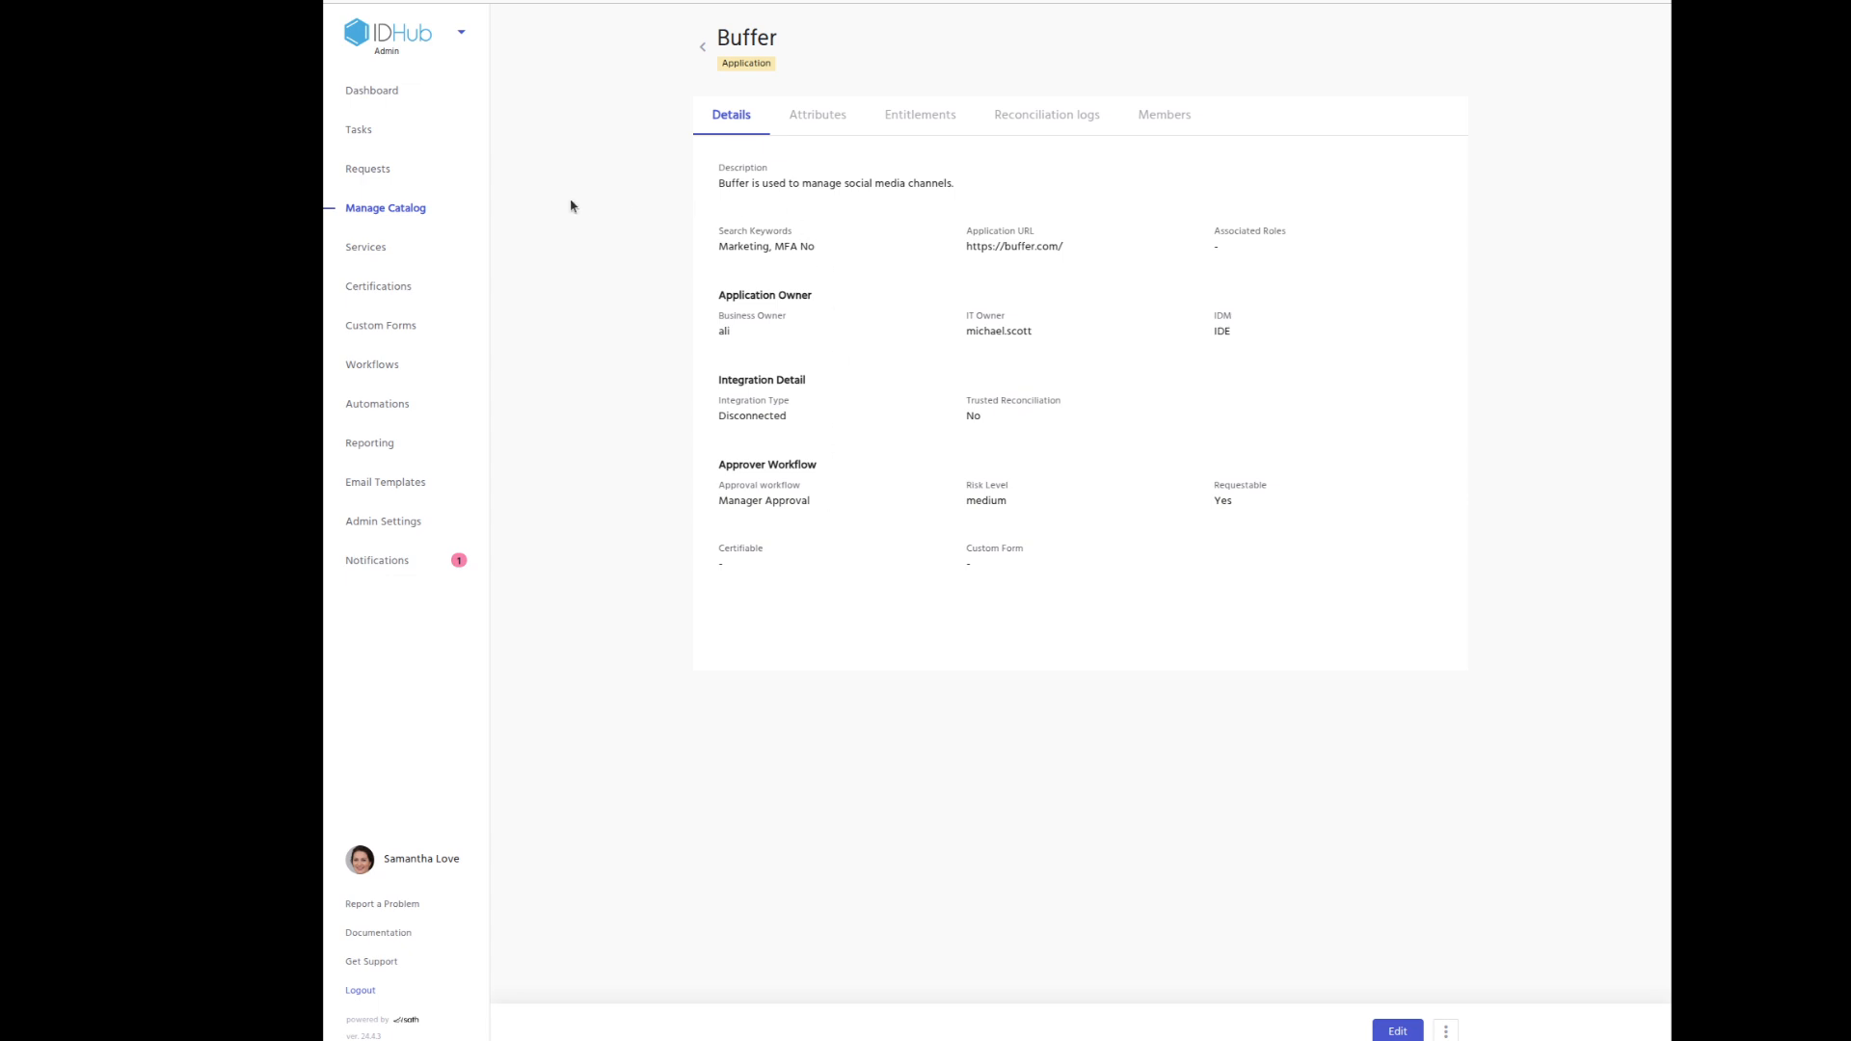
left_click(390, 375)
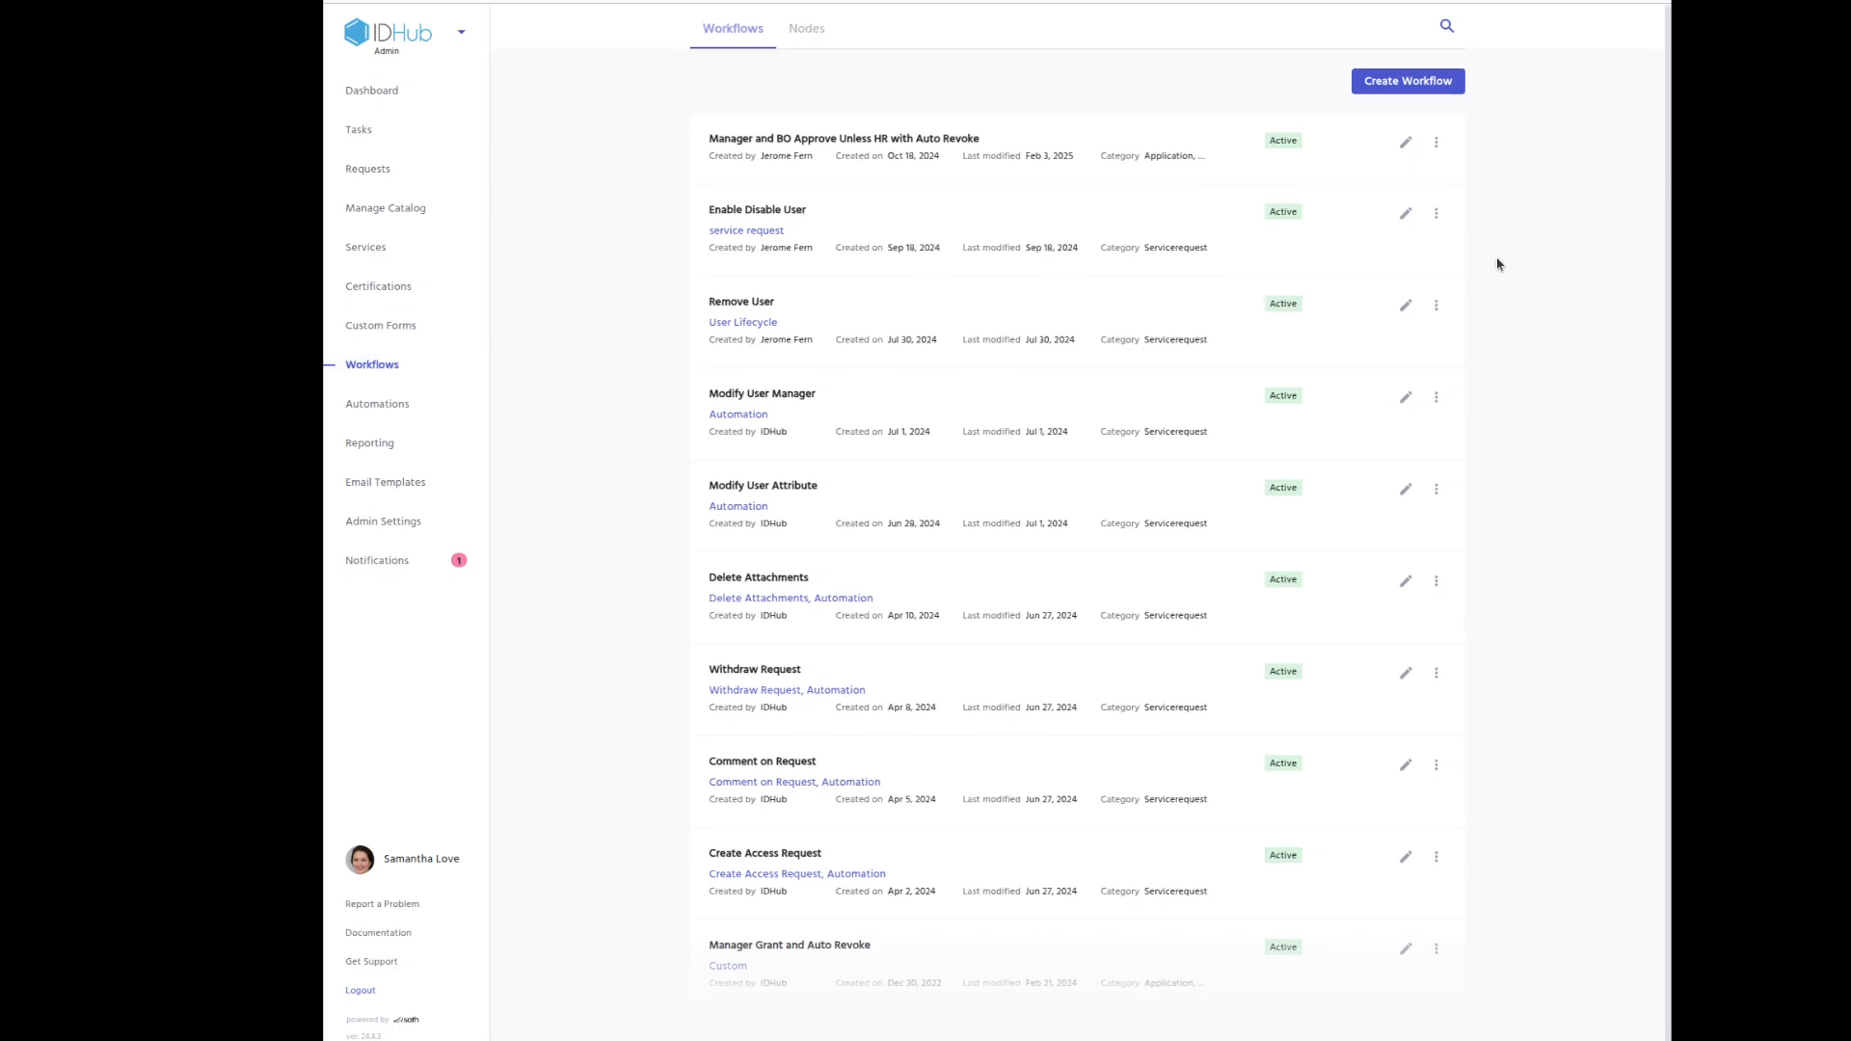
Scroll through the workflows, such as Modify User Manager and Create Access Request.
scroll(1518, 330, "down", 10)
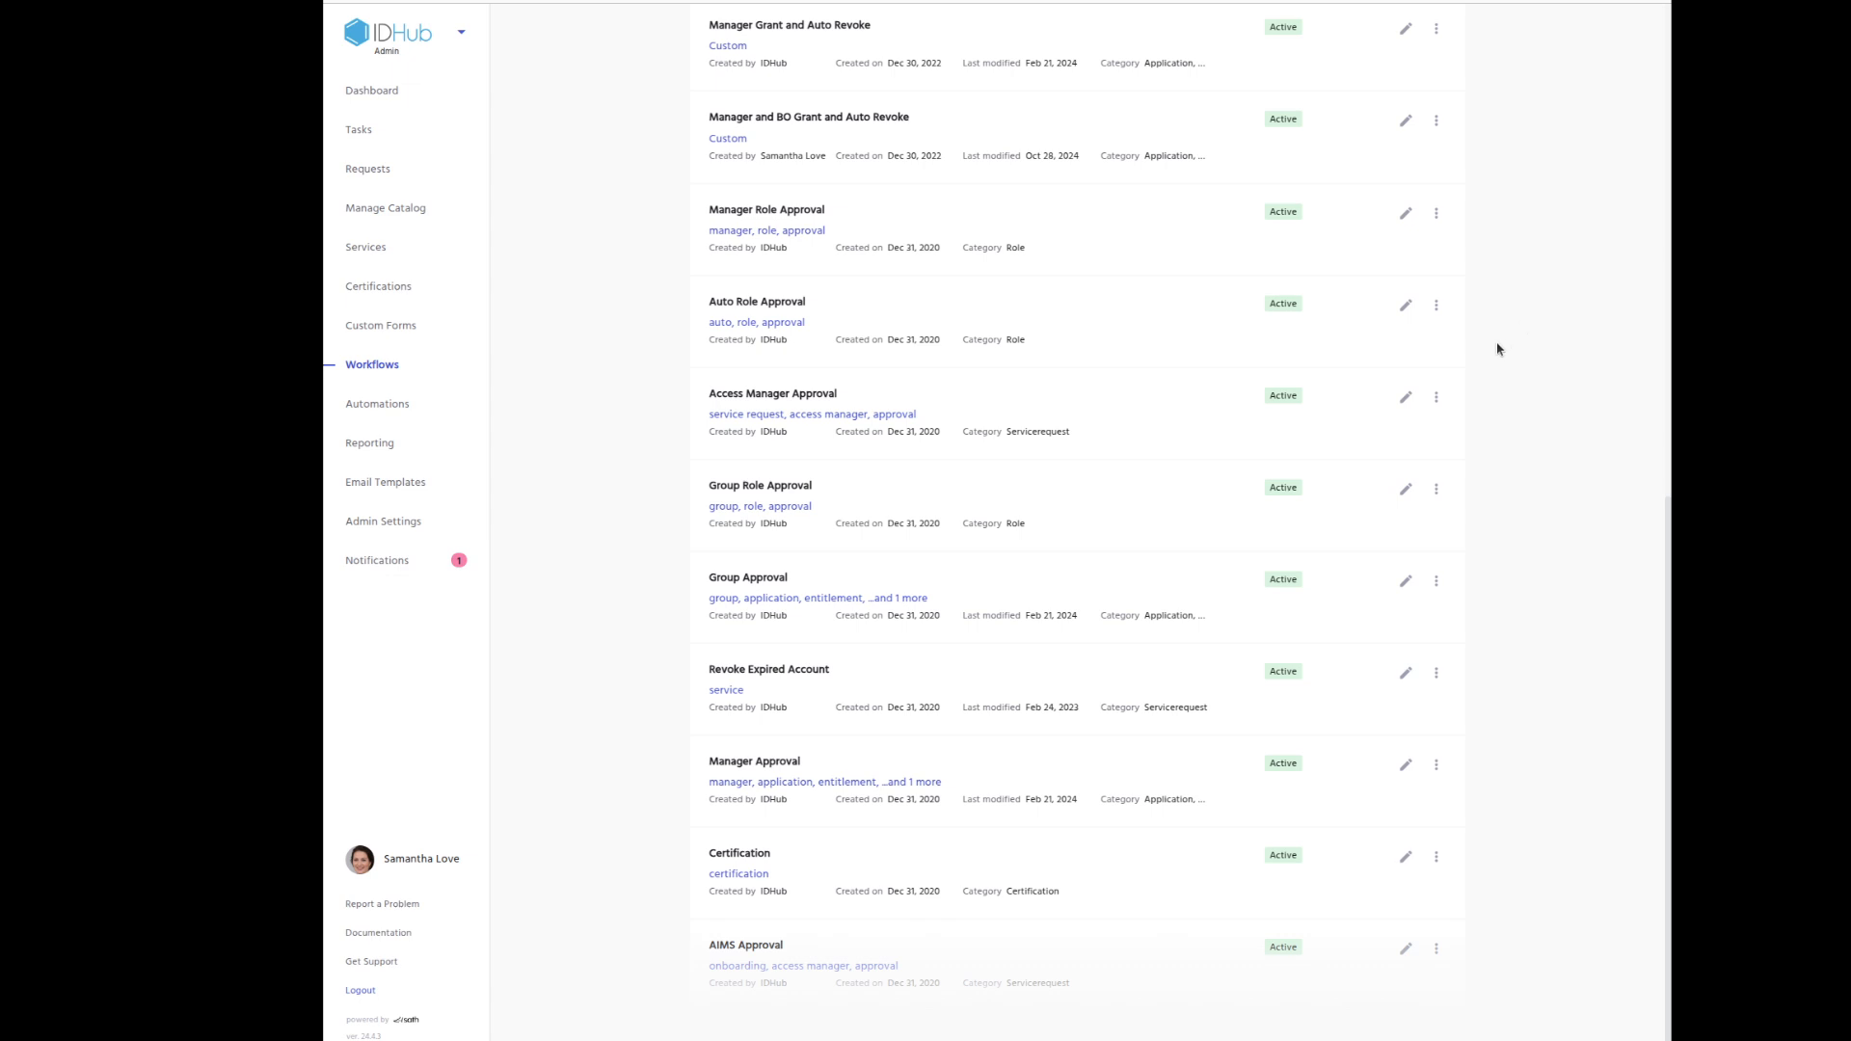
scroll(1503, 338, "up", 10)
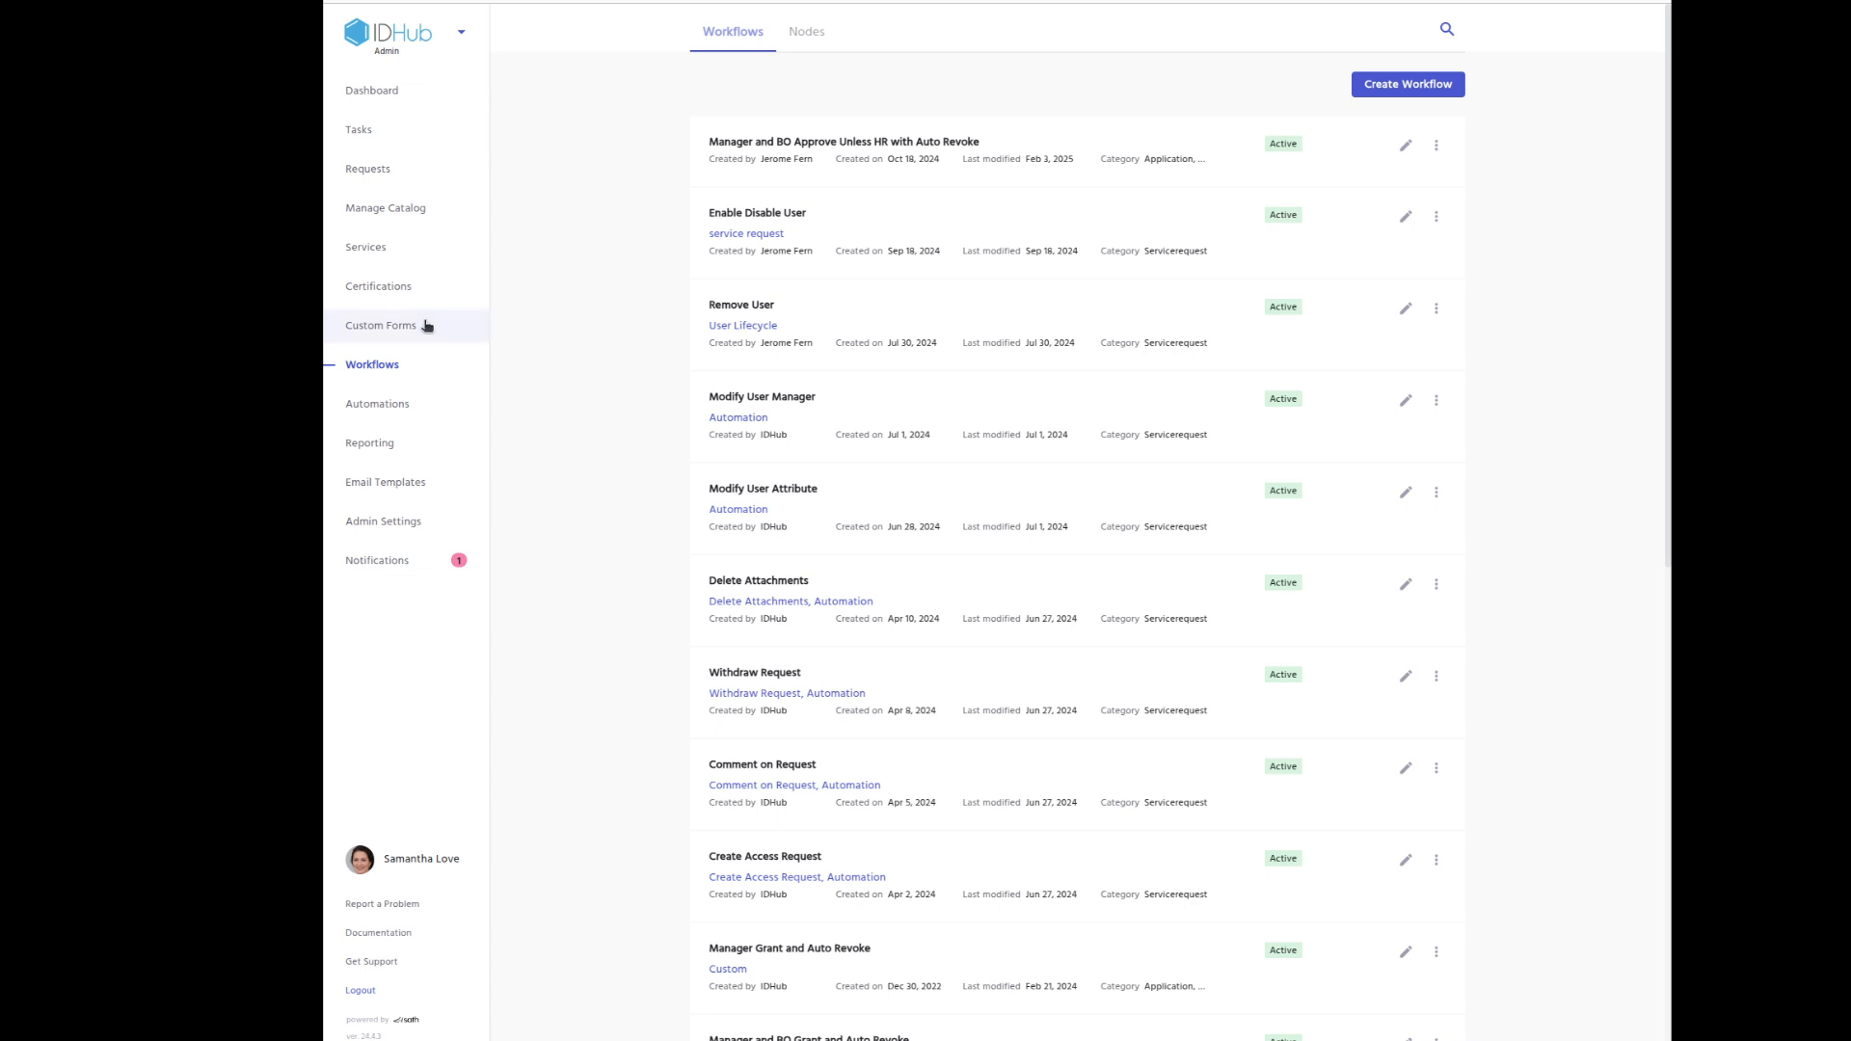
Check Adroll's Group Approval workflow, then return to the application catalog.
left_click(404, 217)
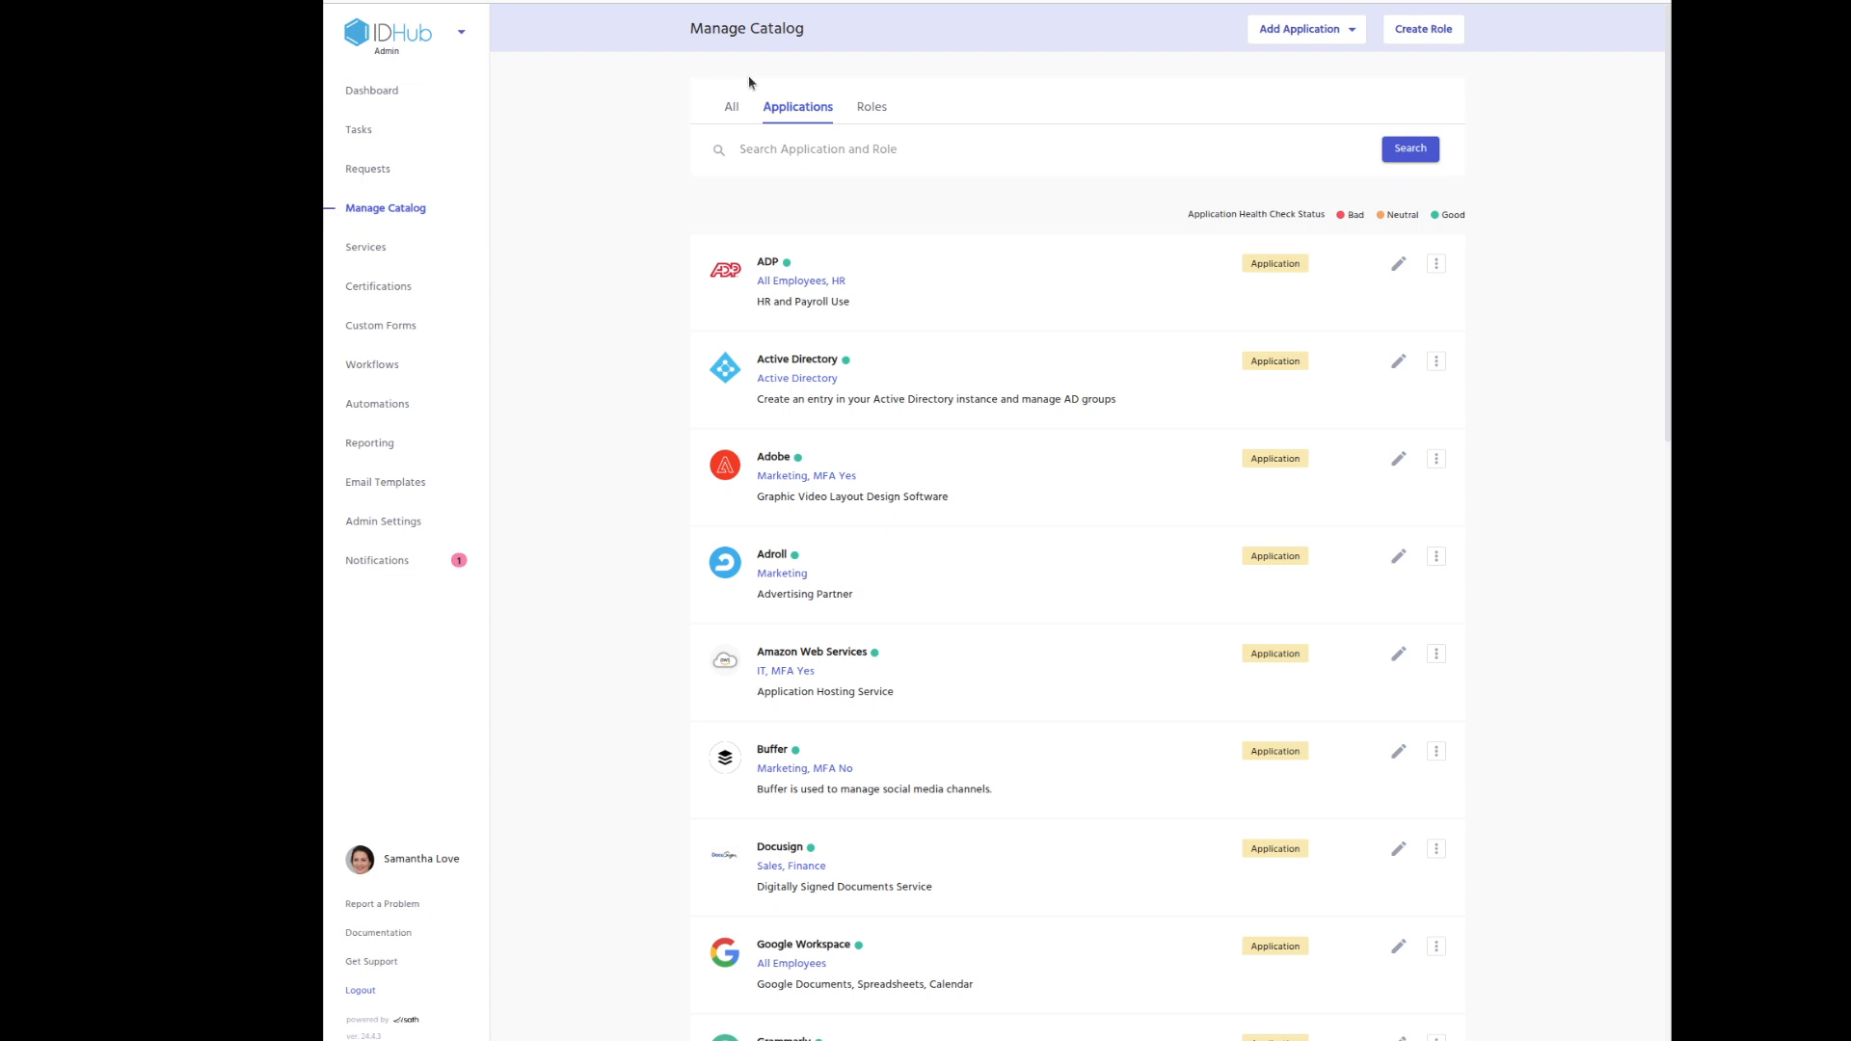
left_click(1070, 646)
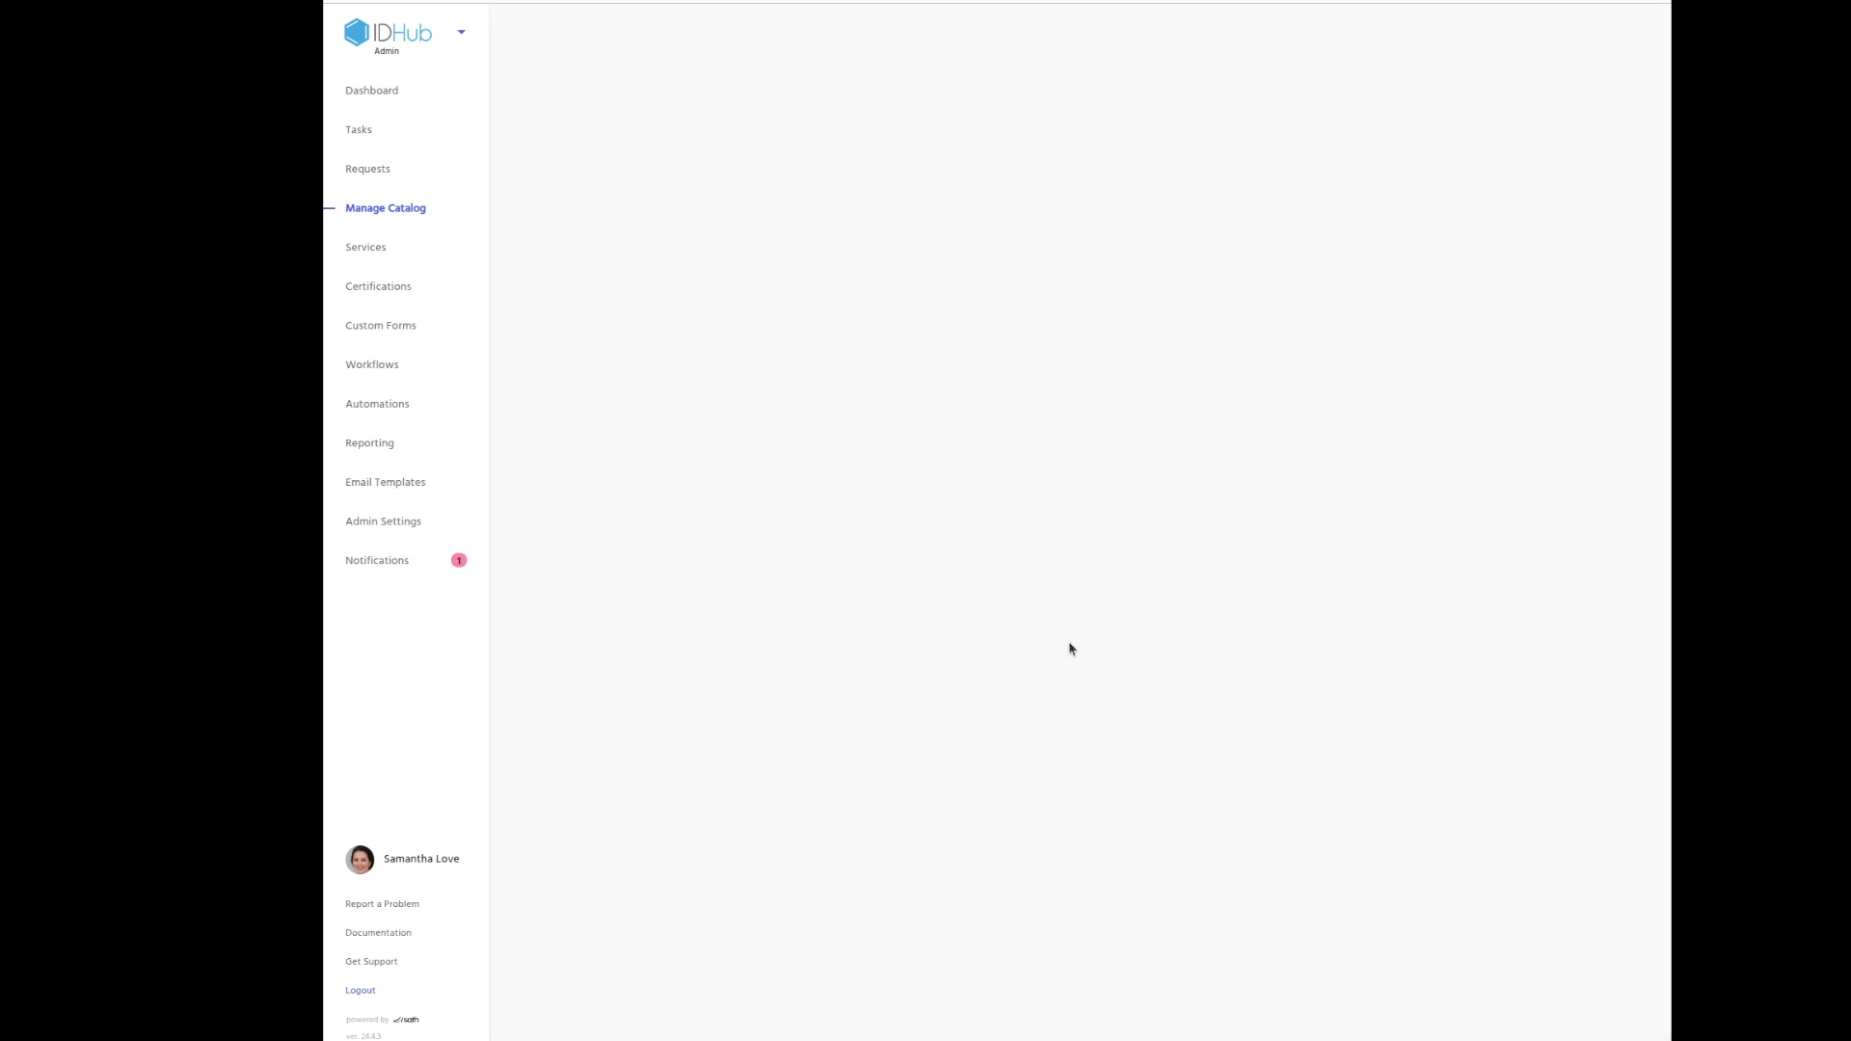
left_click_drag(831, 511, 693, 527)
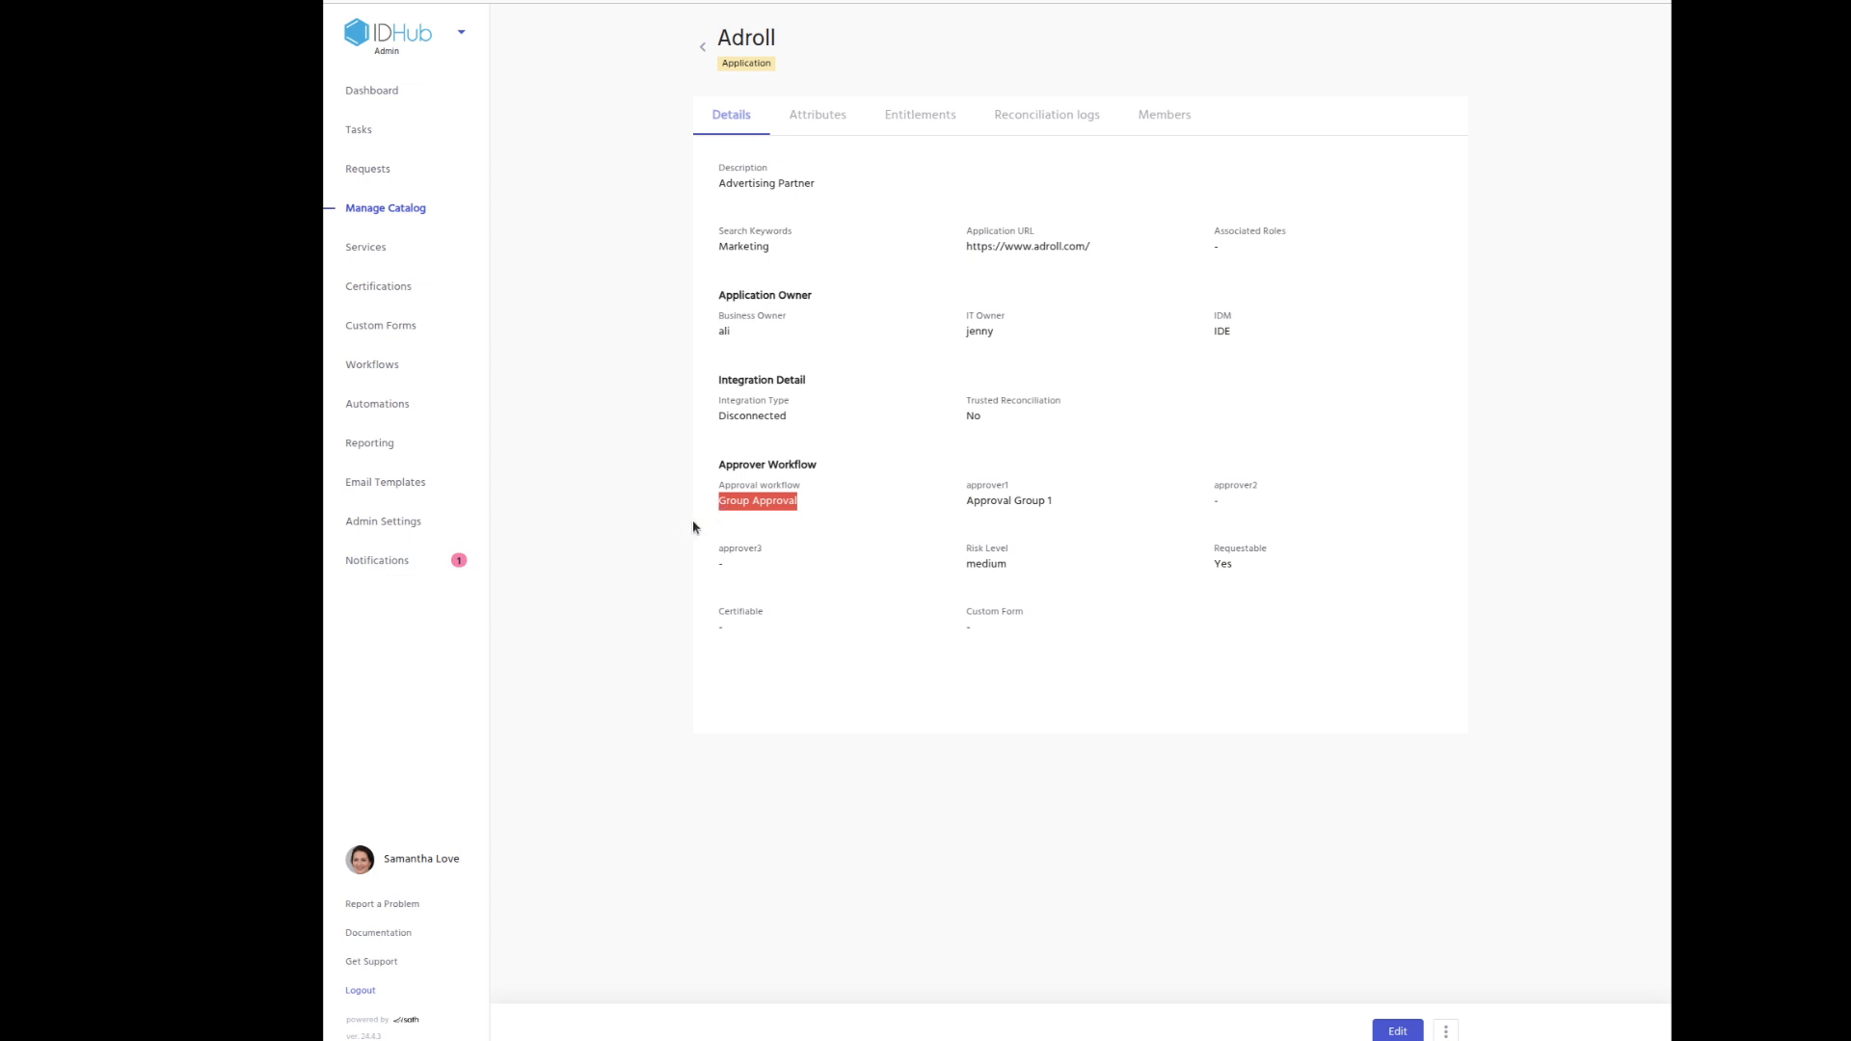
left_click(705, 52)
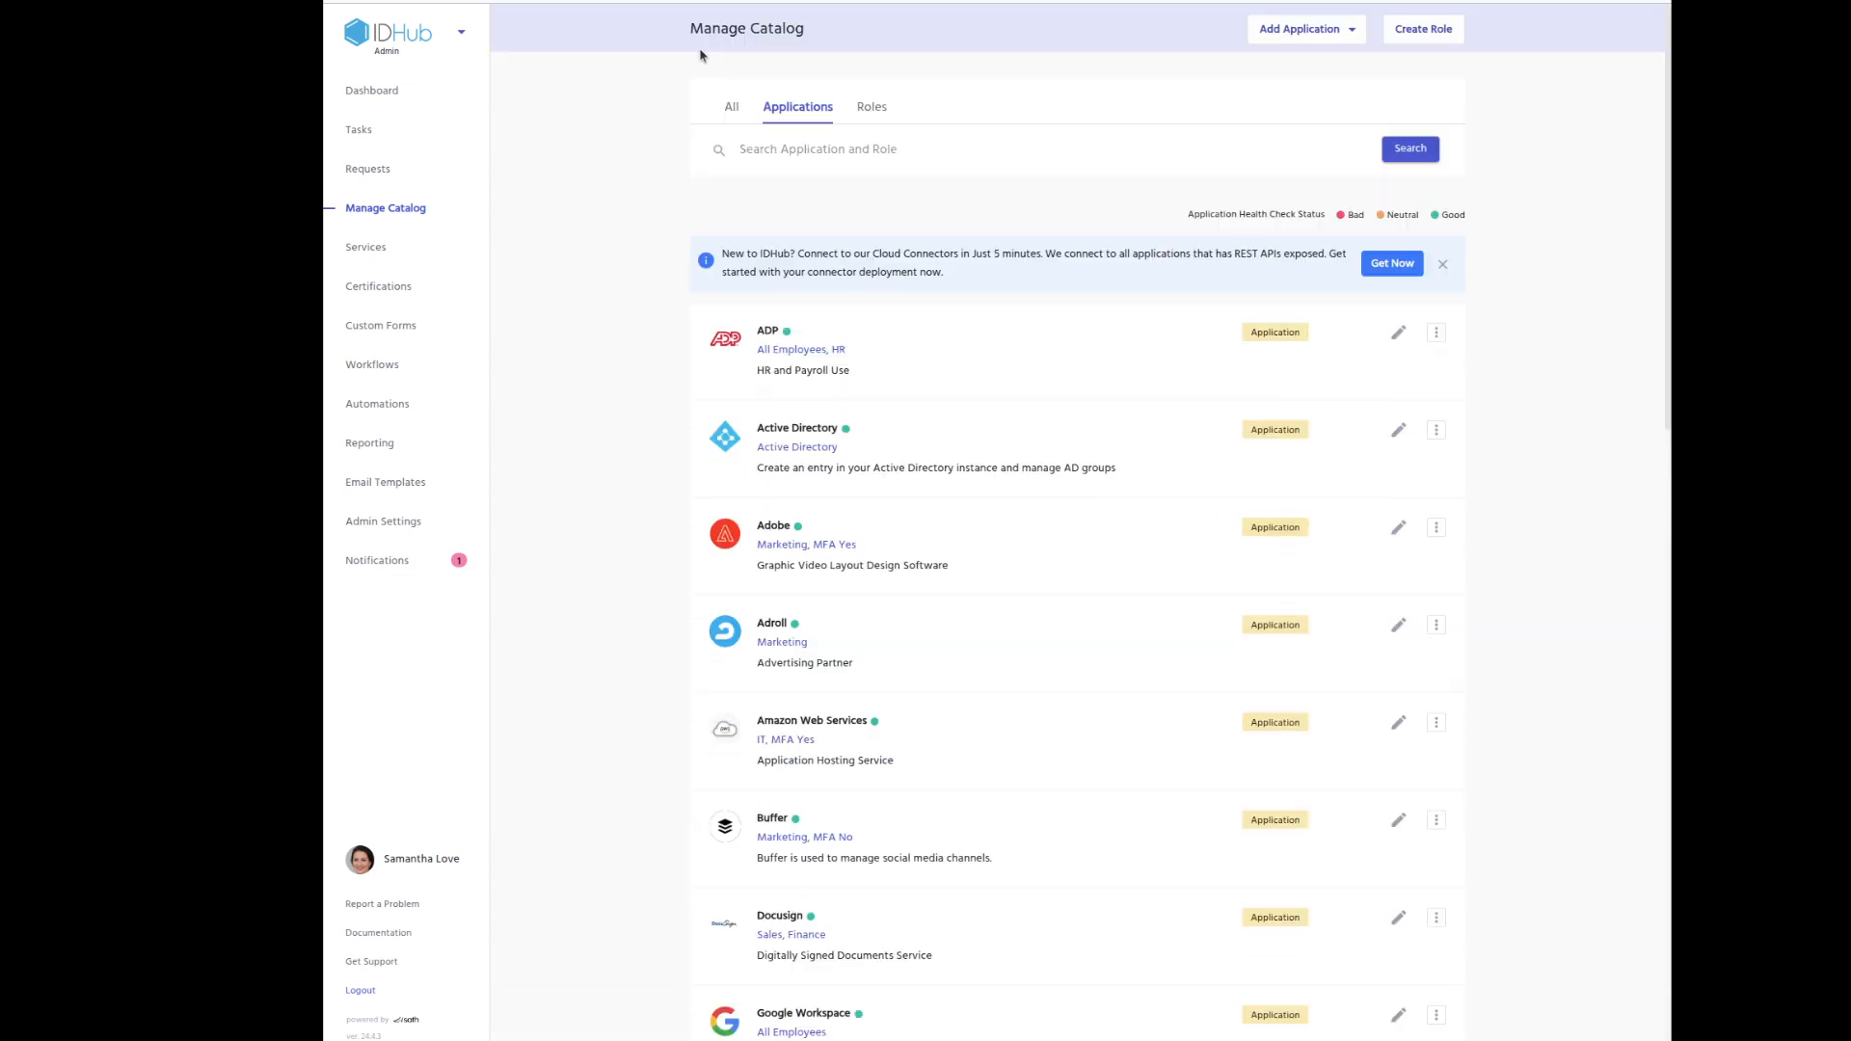
Dismiss the connector banner and browse the catalog's Roles list.
left_click(1442, 263)
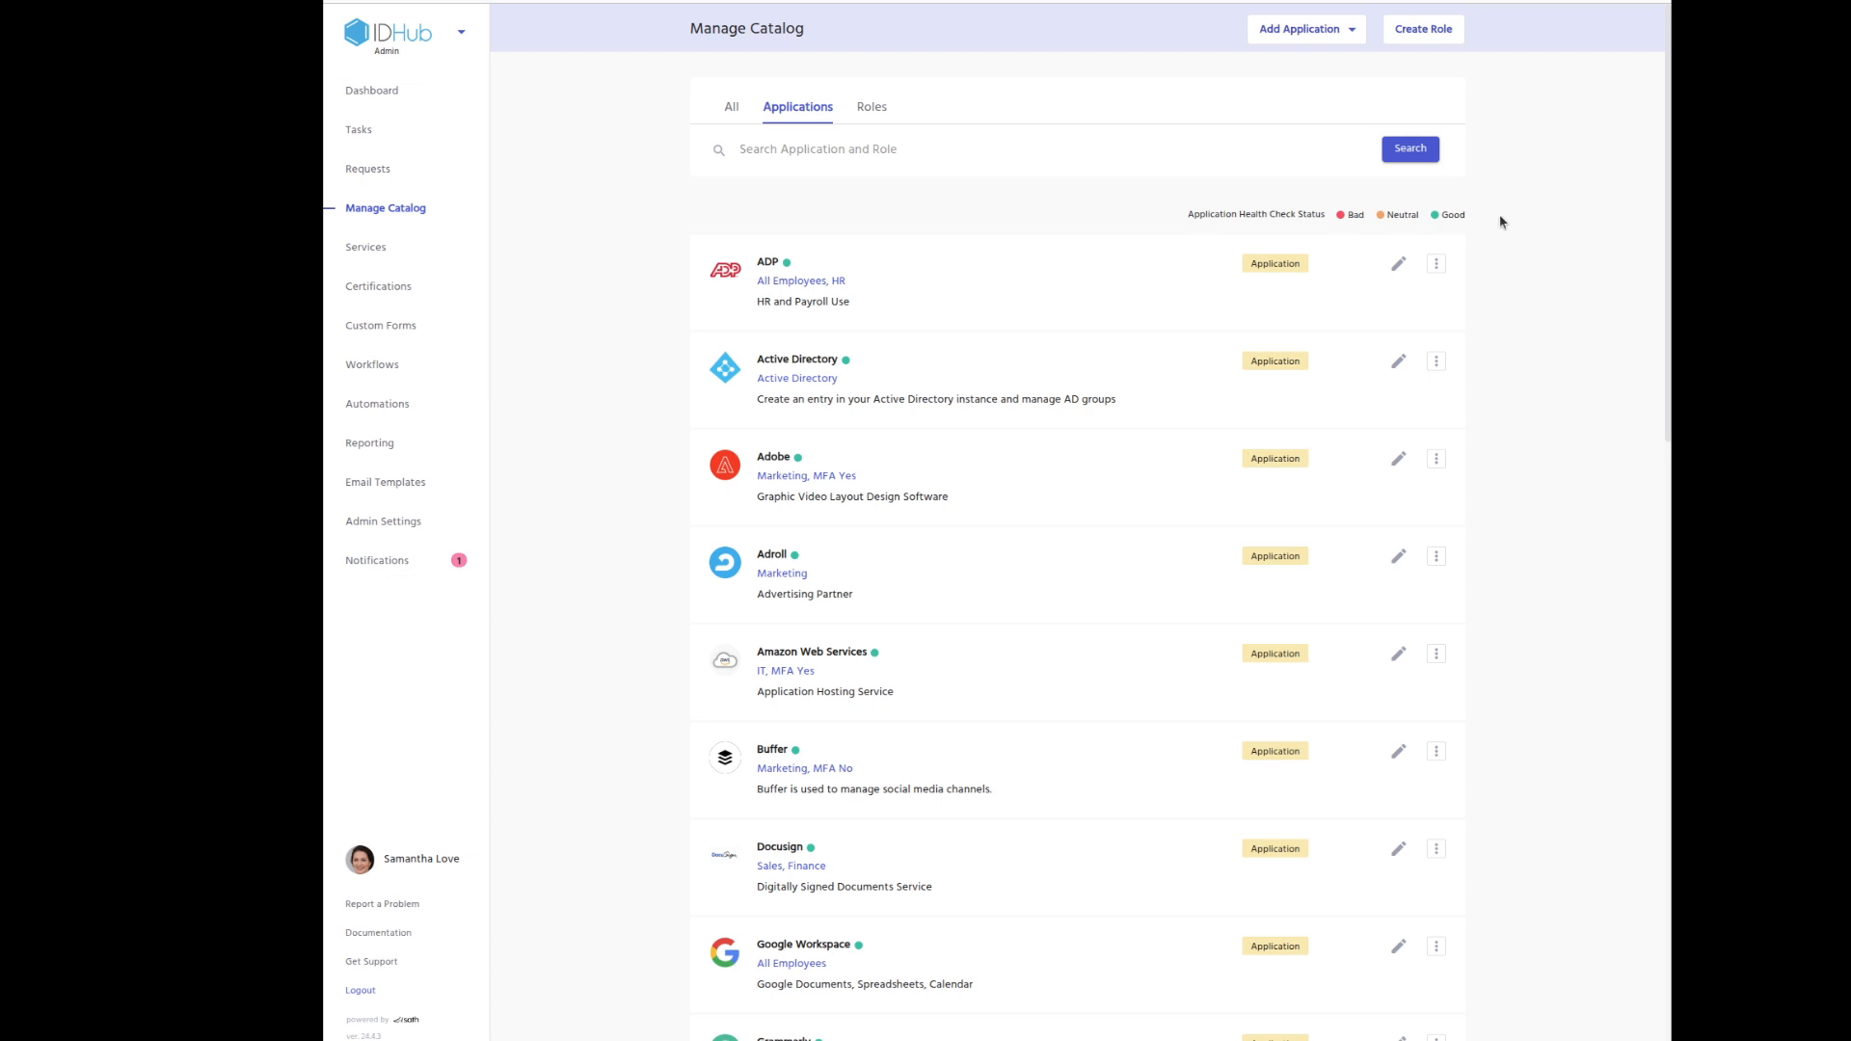
left_click(875, 108)
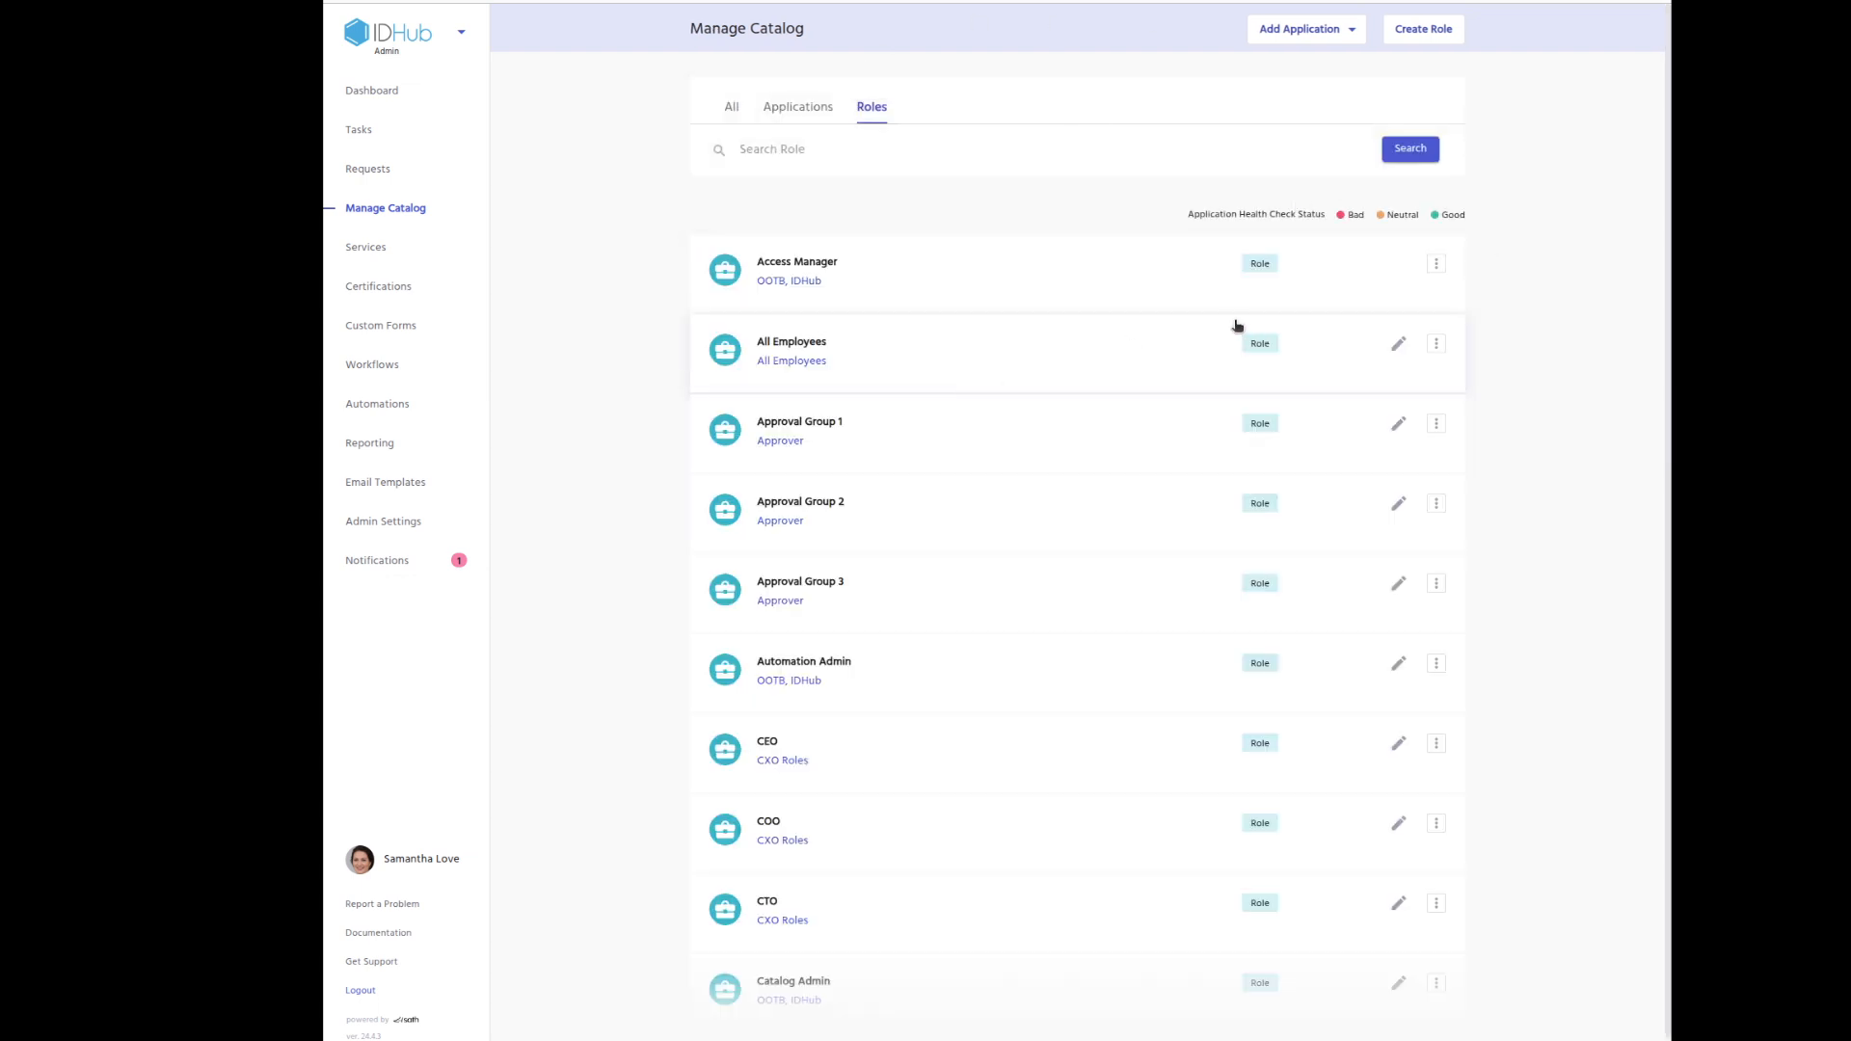
scroll(1241, 328, "down", 1)
scroll(1241, 328, "down", 9)
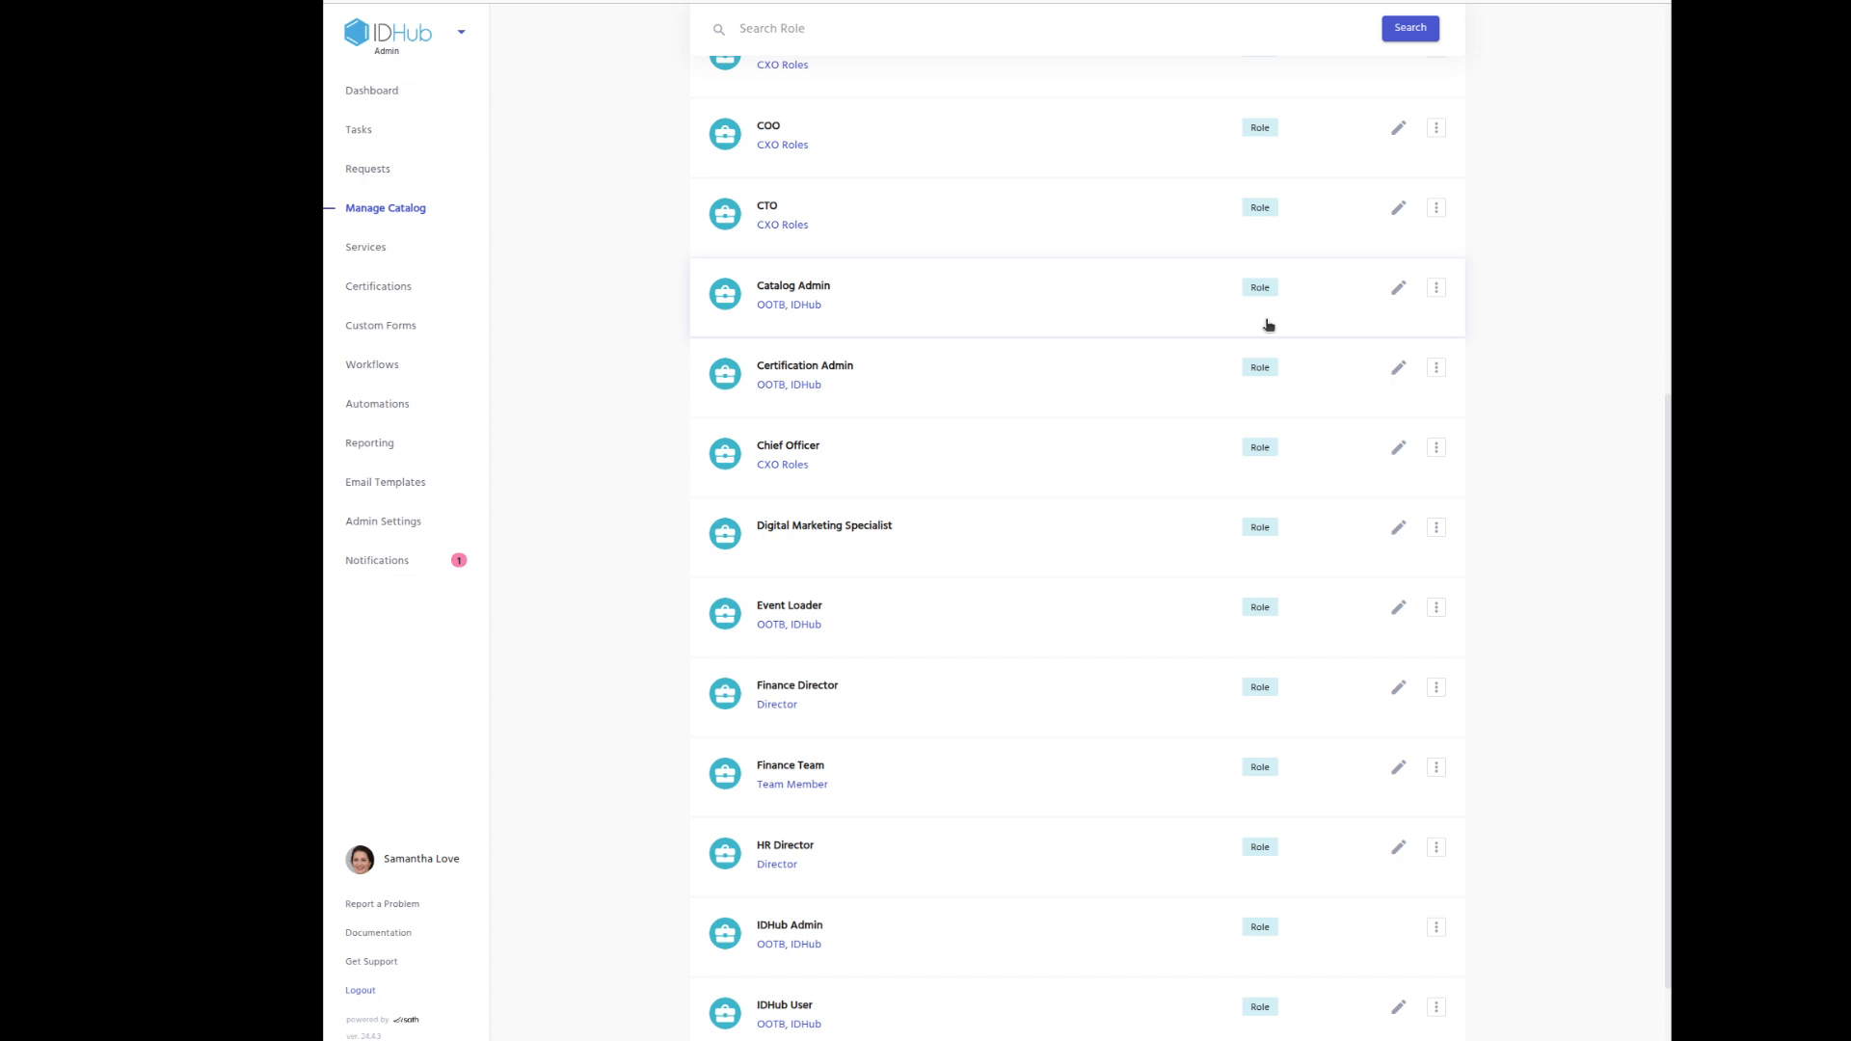
scroll(1269, 325, "down", 8)
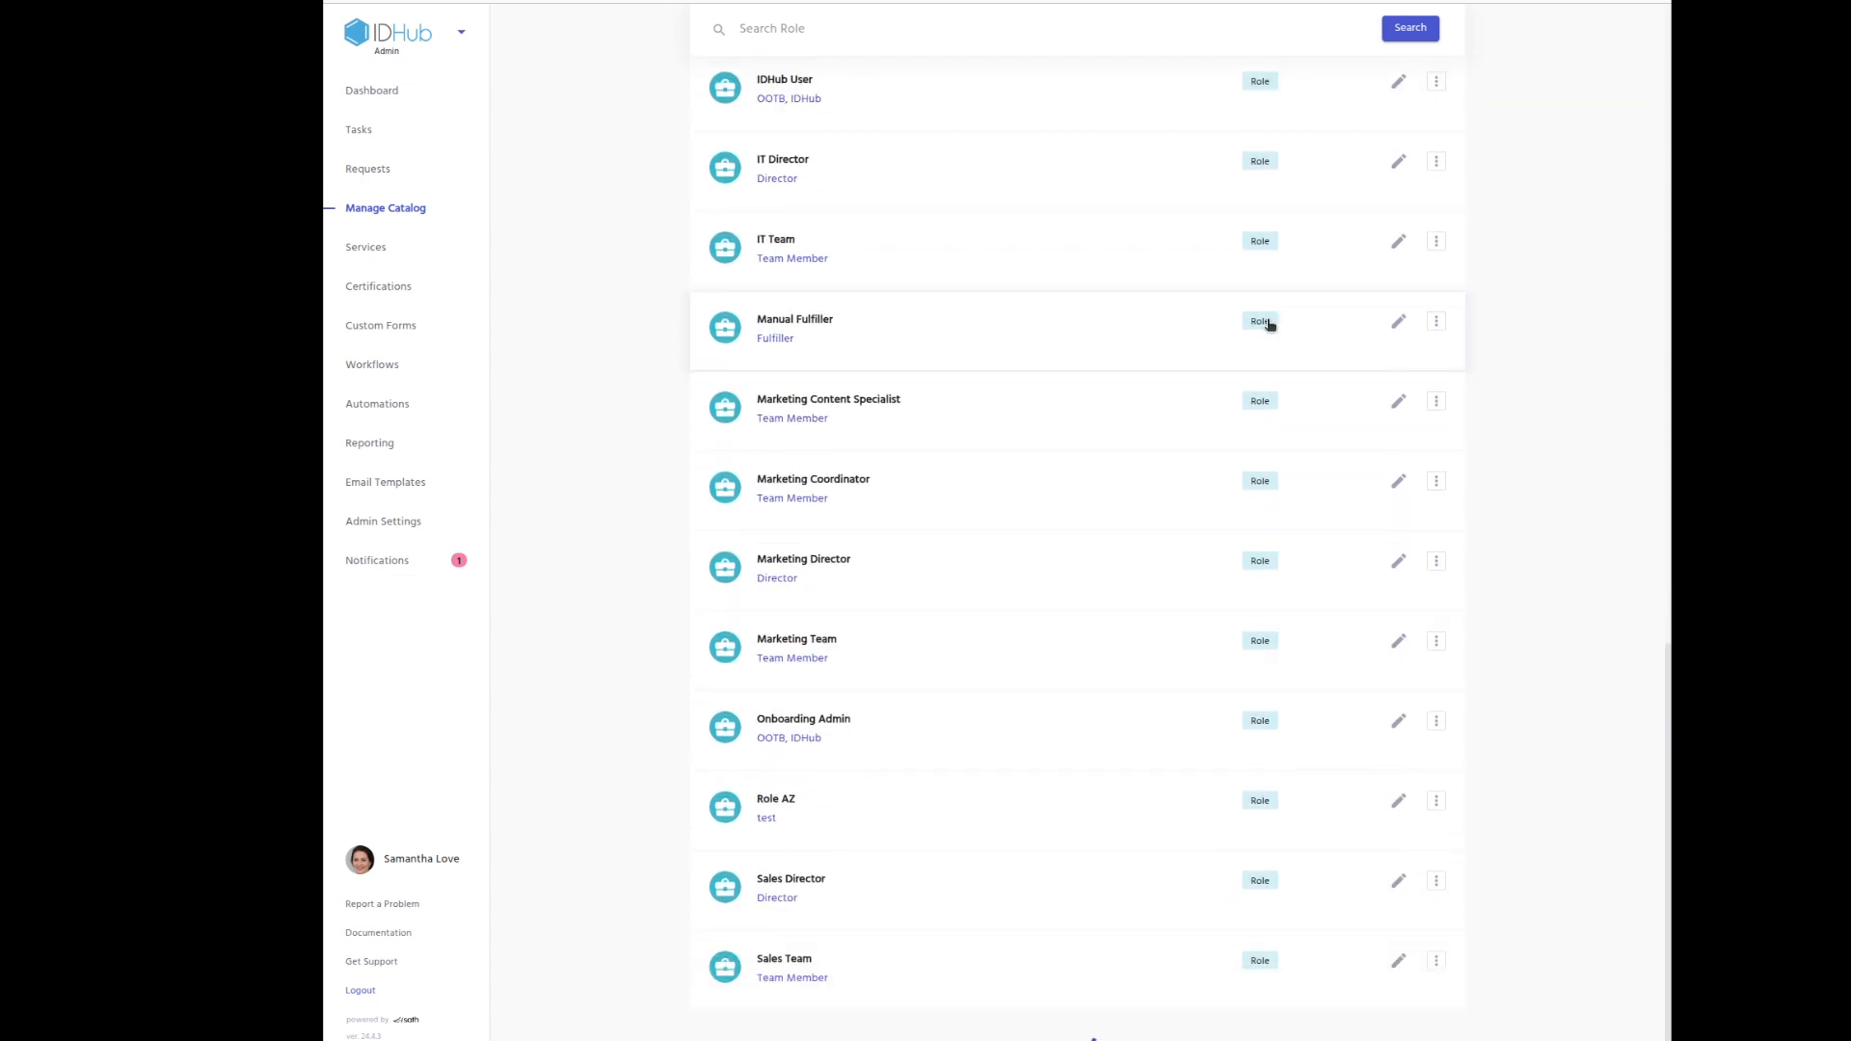
scroll(1269, 325, "down", 4)
scroll(1267, 322, "up", 20)
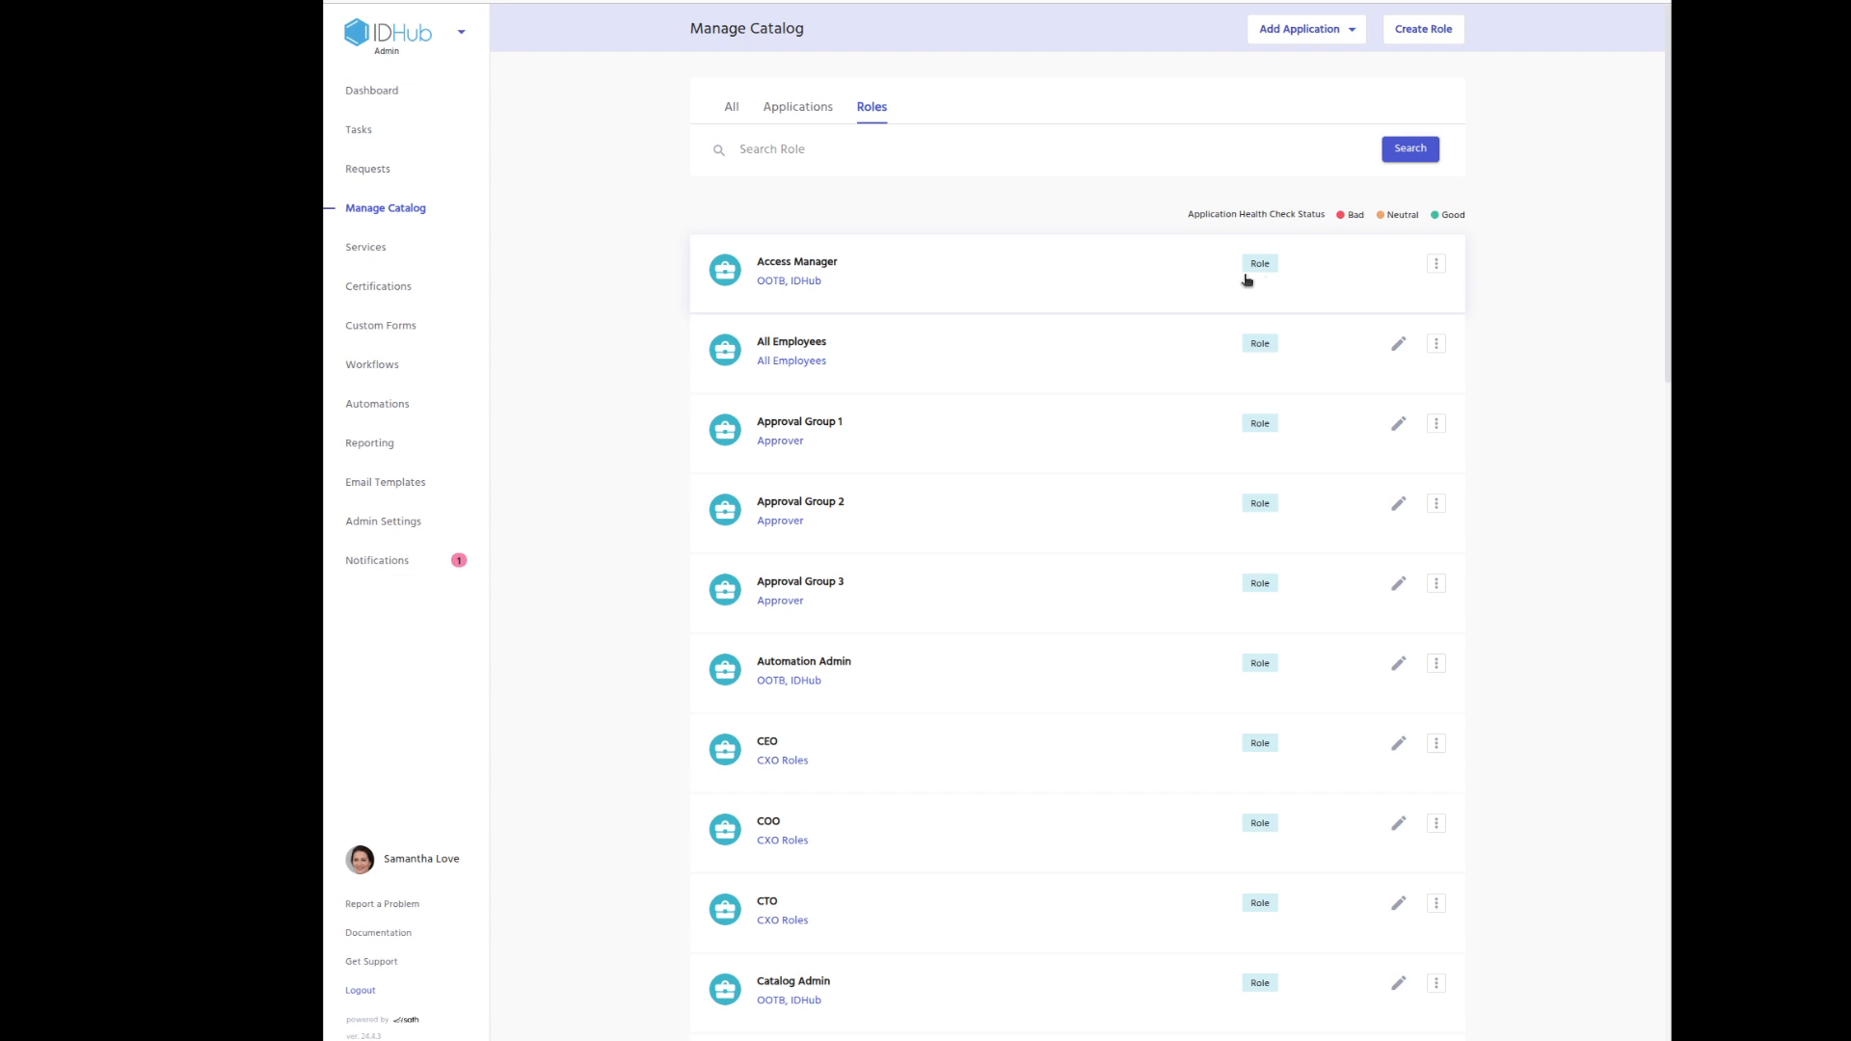
Review All Employees' conditions and its six apps, ADP to Zoom, then return to roles.
left_click(1142, 354)
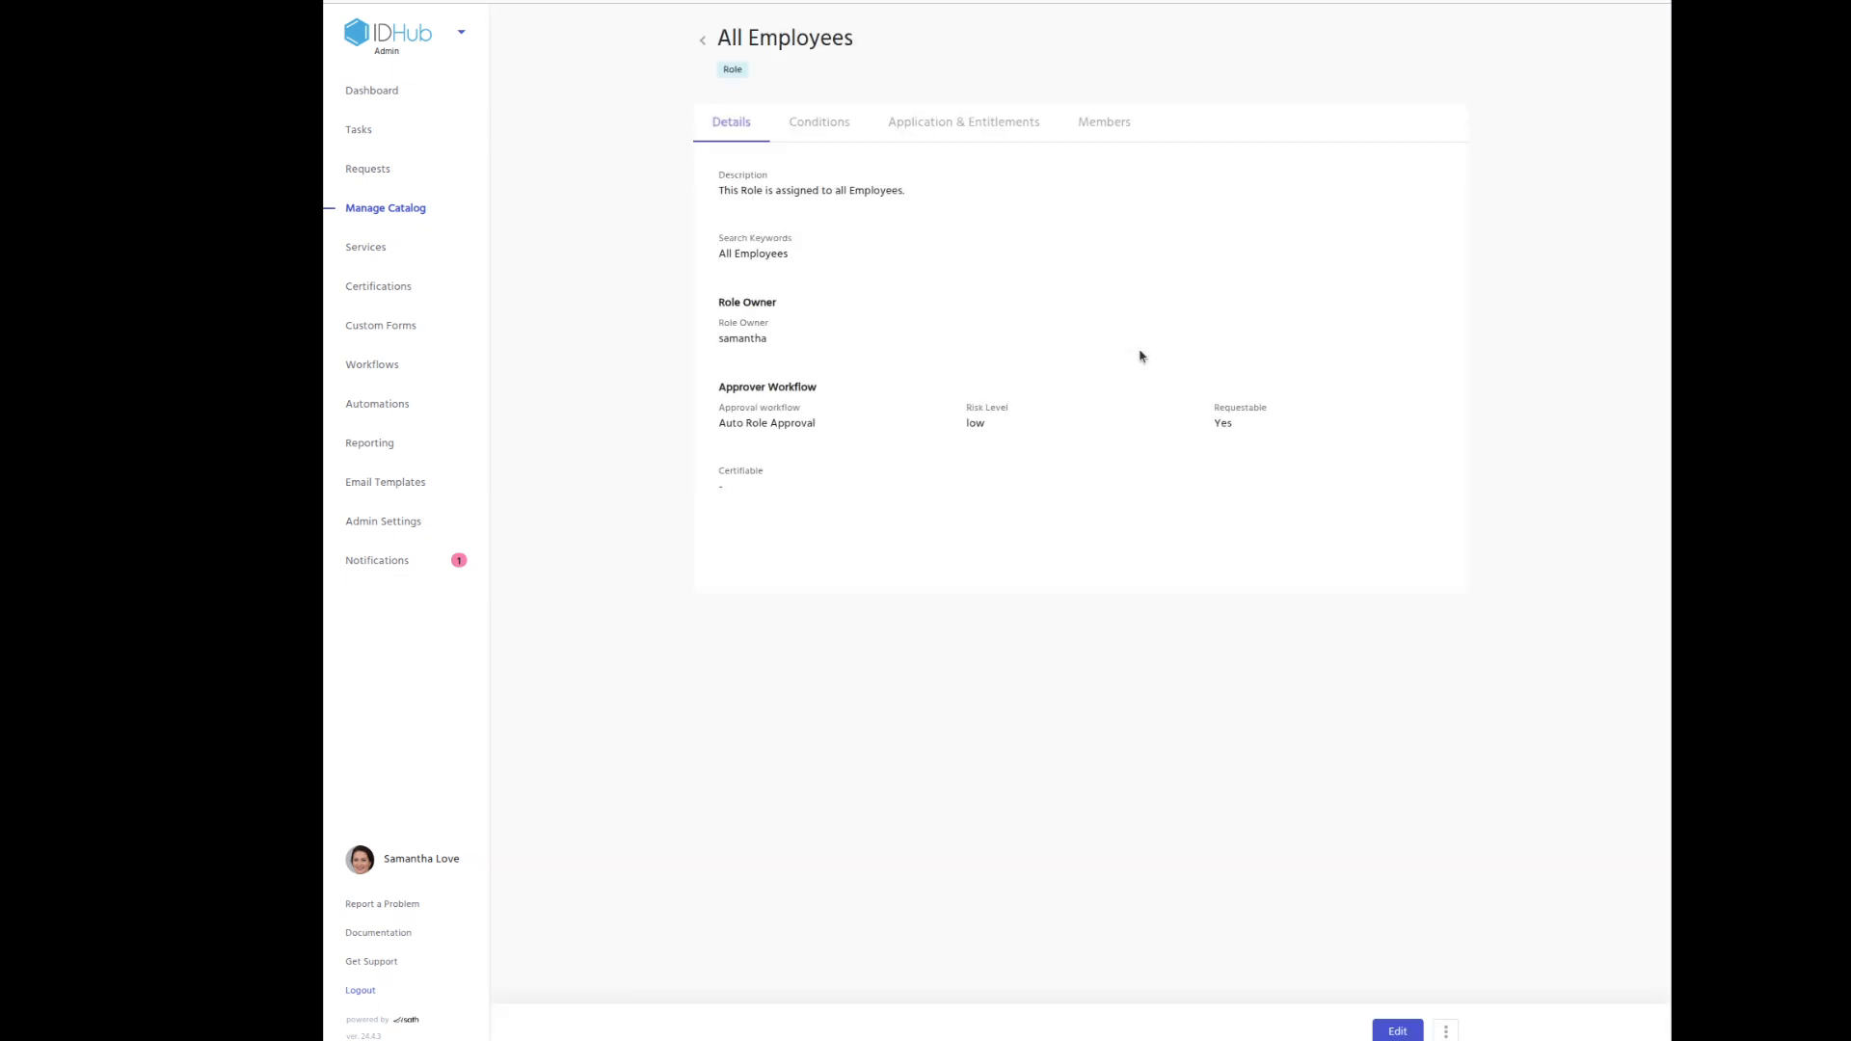
left_click(847, 129)
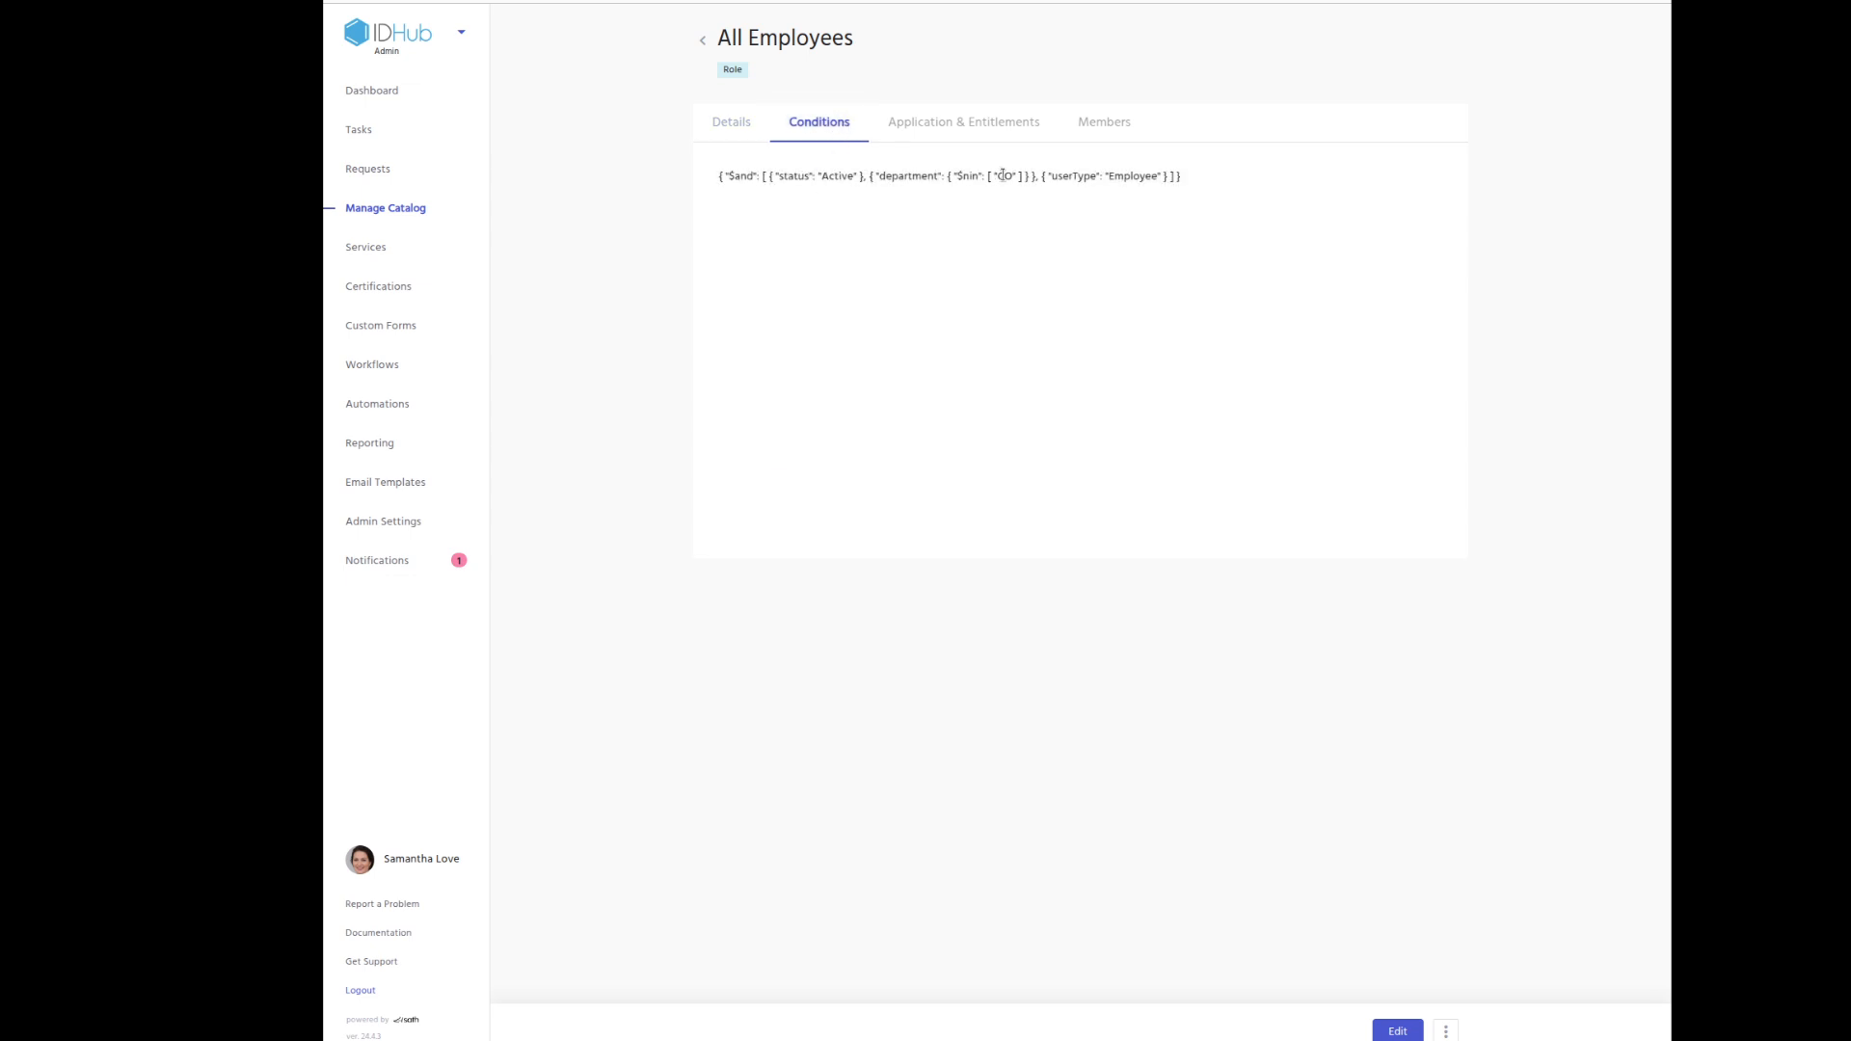
left_click(1007, 126)
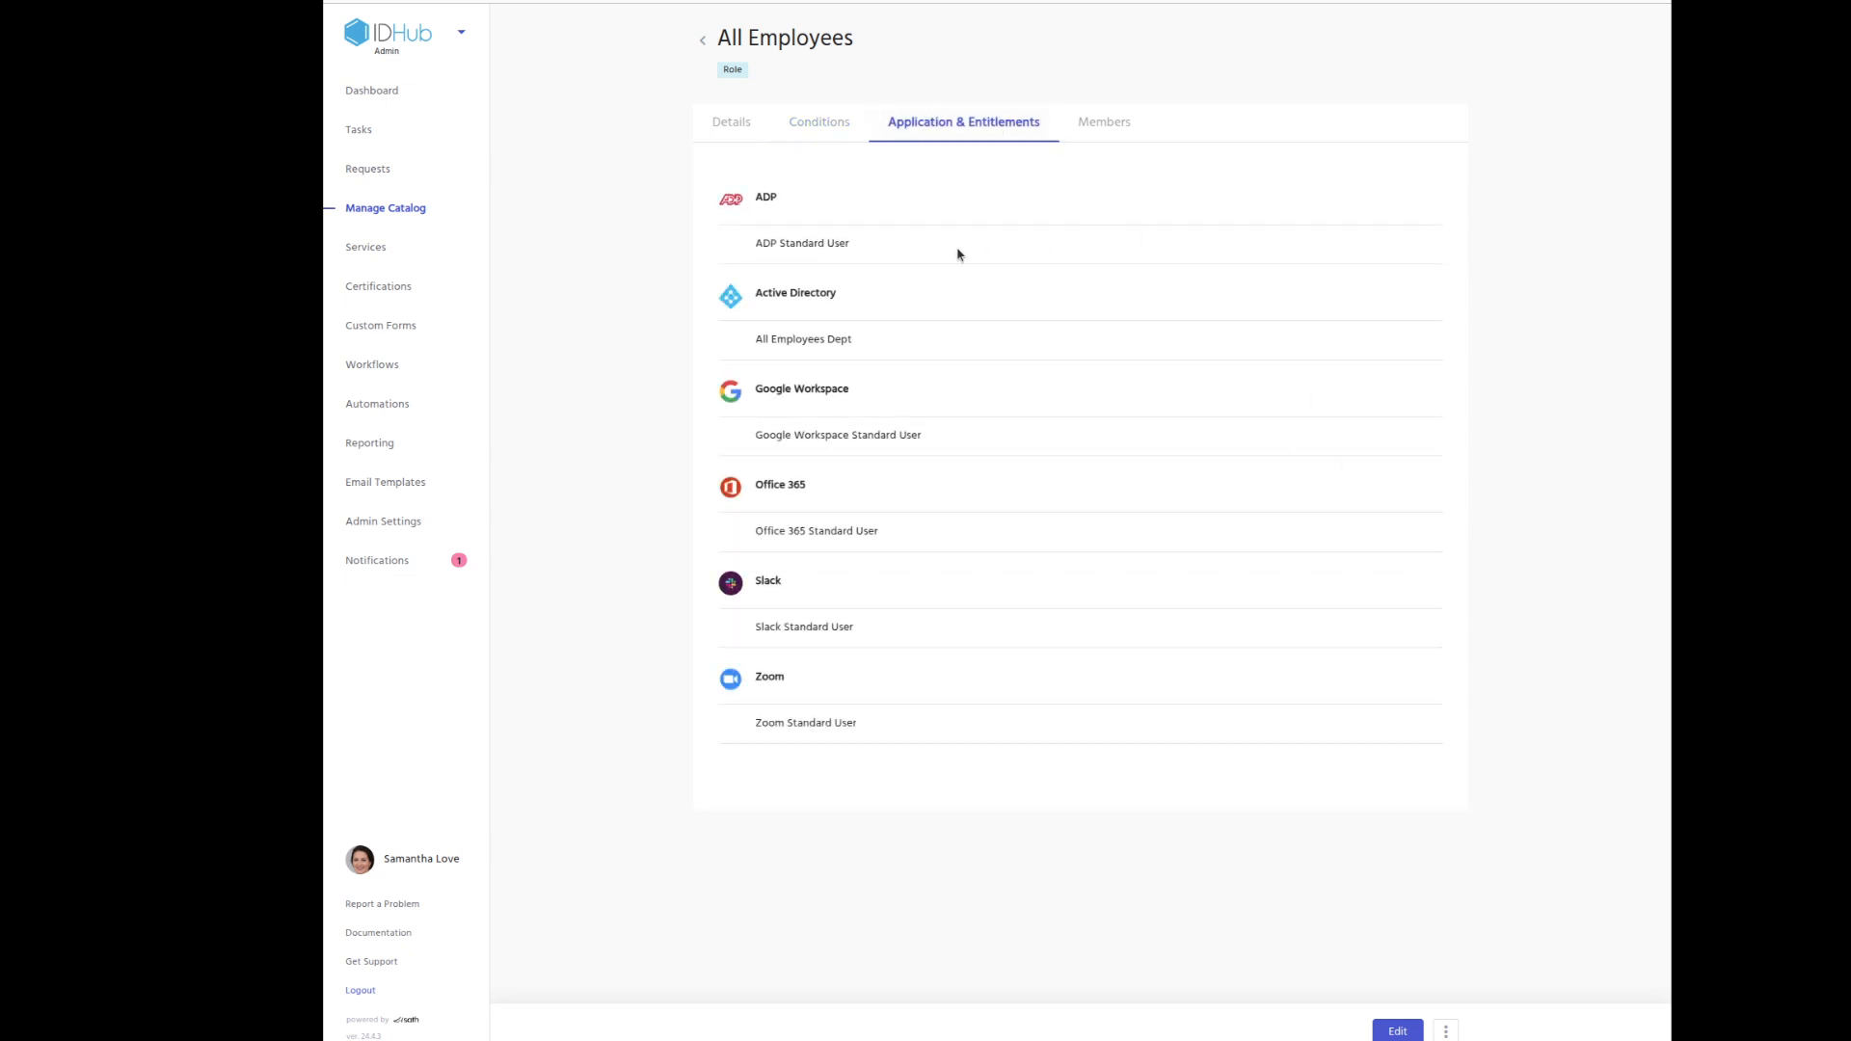
left_click_drag(873, 297, 852, 342)
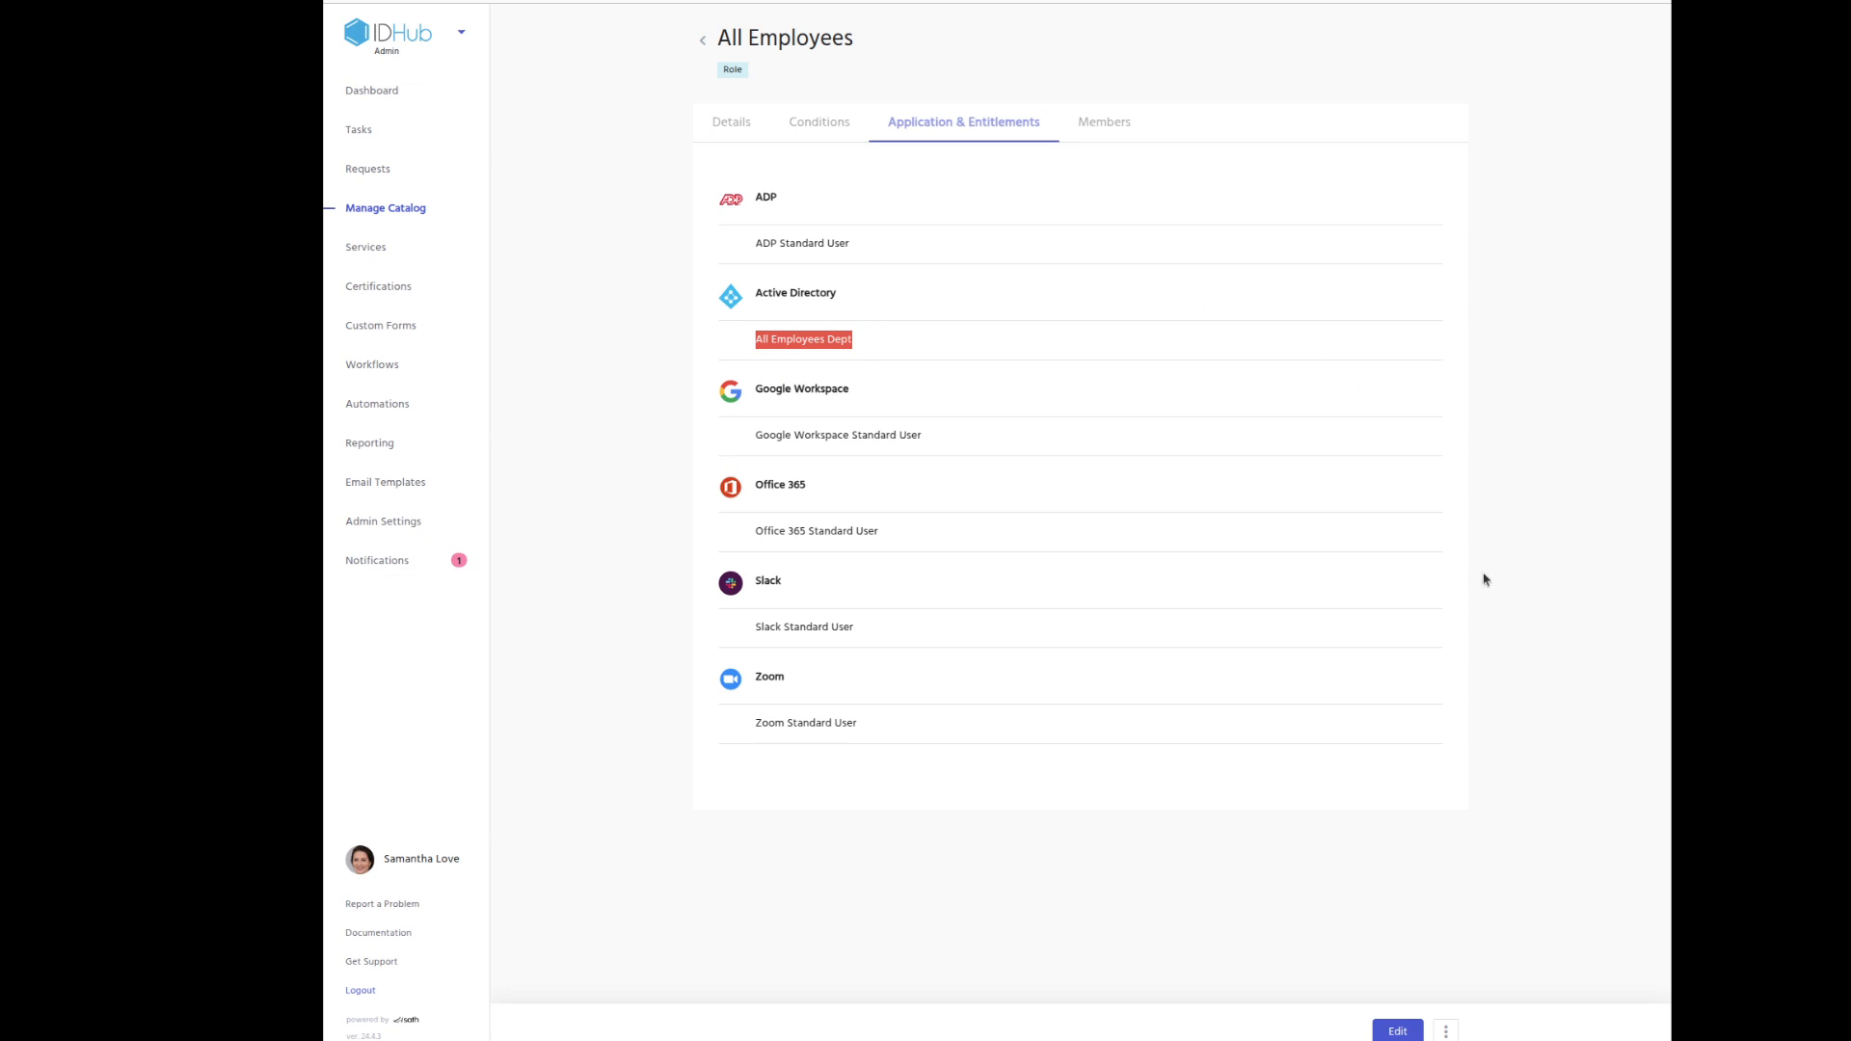
left_click(703, 39)
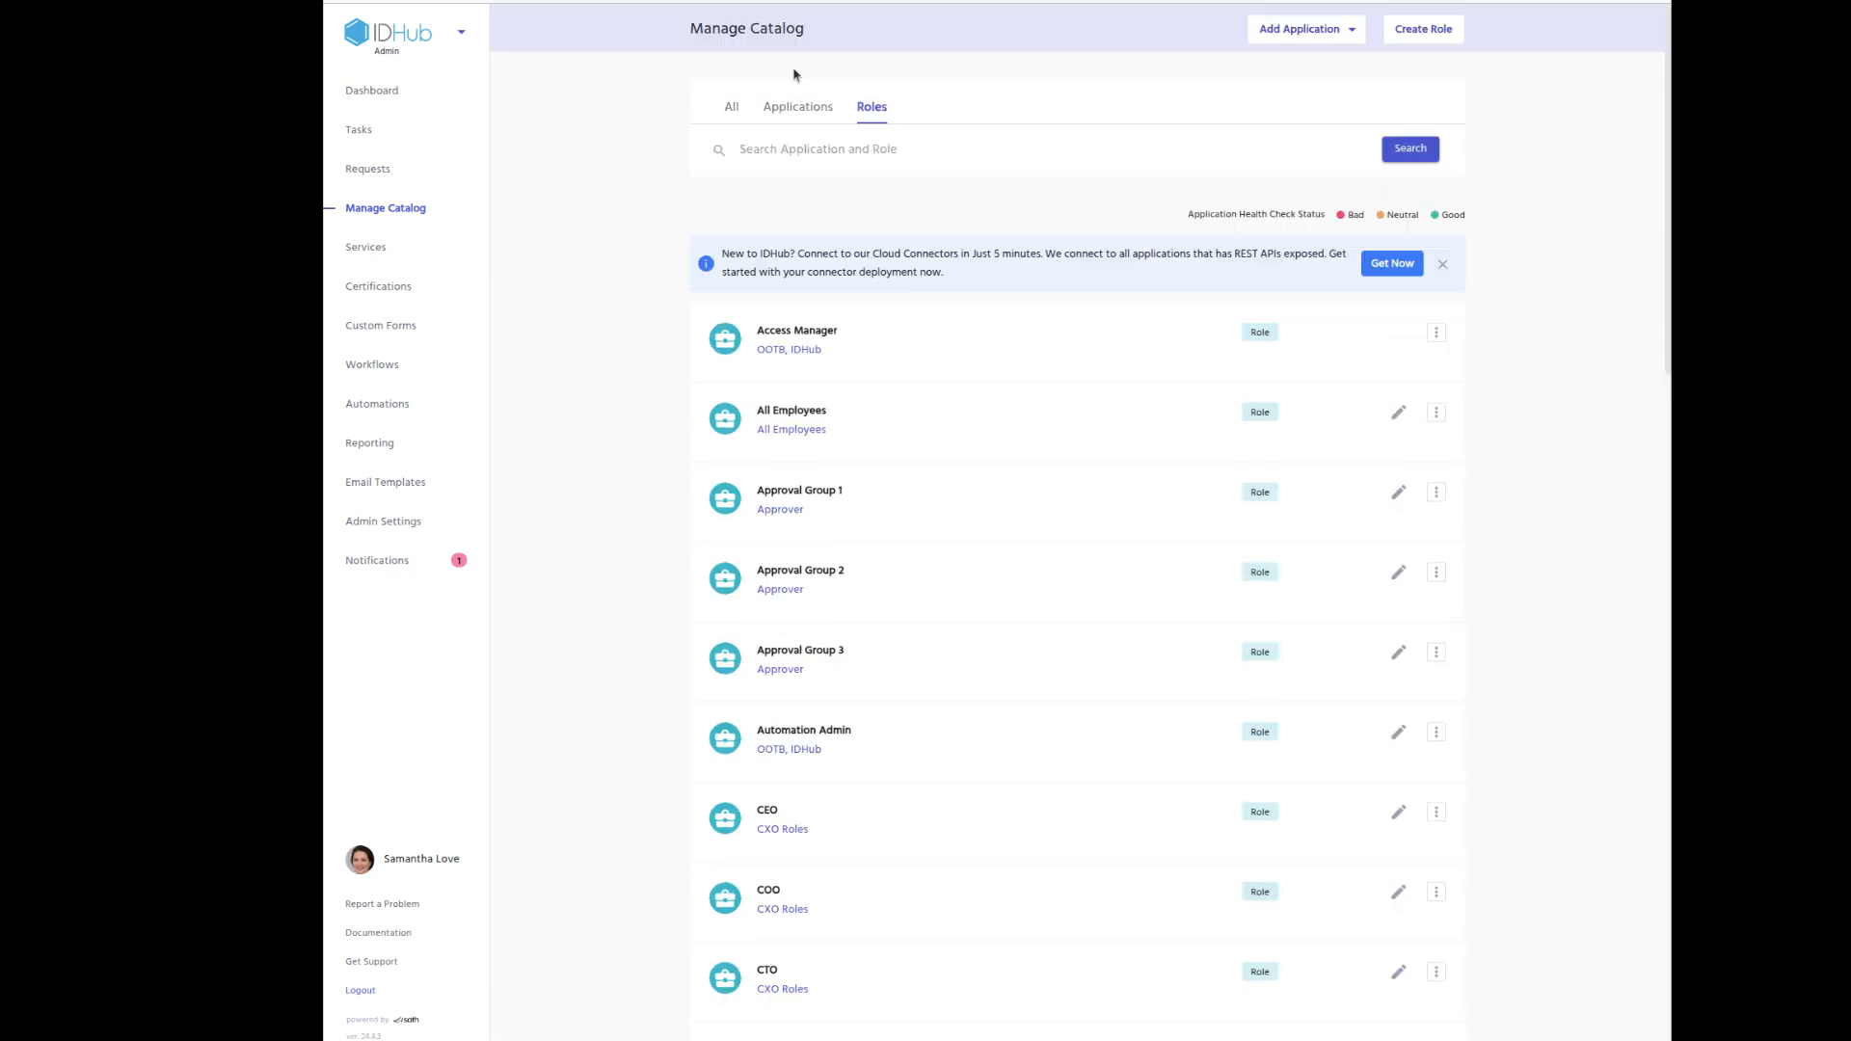
Review the Marketing Team role's Marketing department conditions and its six apps, Active Directory through Semrush.
scroll(1119, 520, "down", 15)
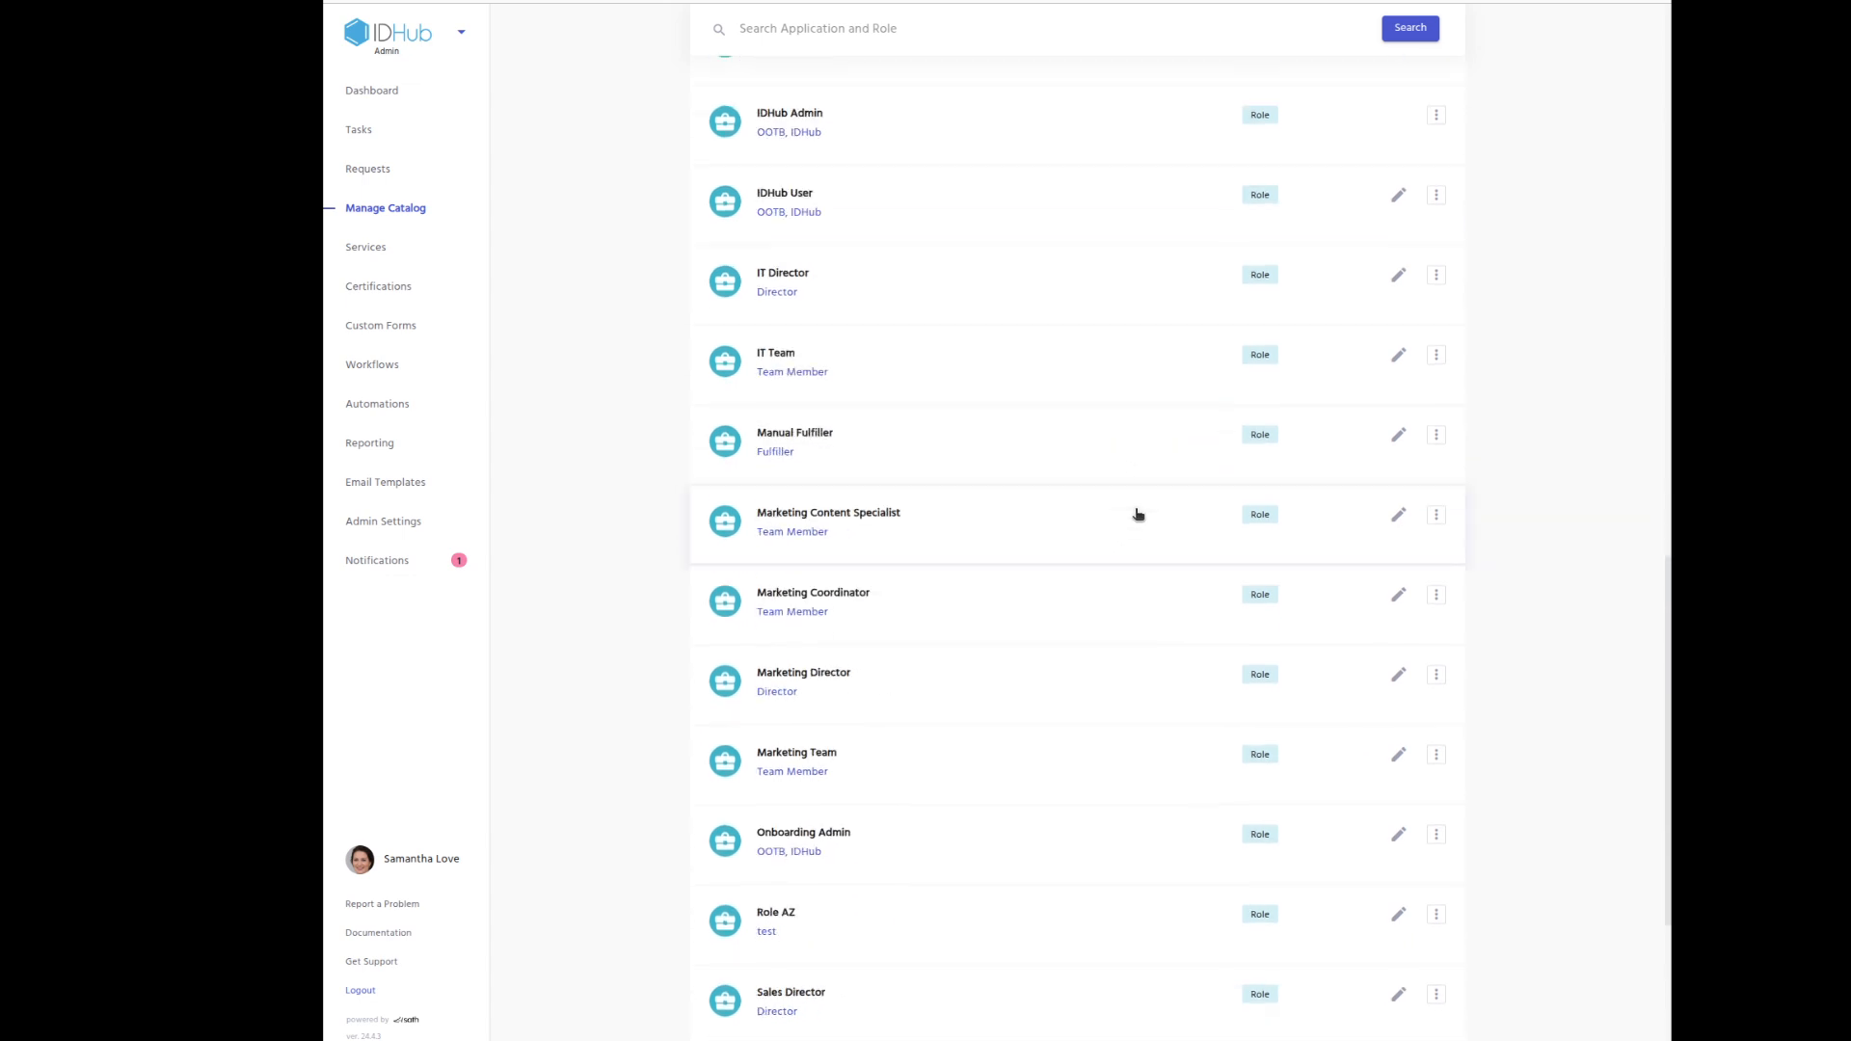
scroll(1118, 517, "down", 3)
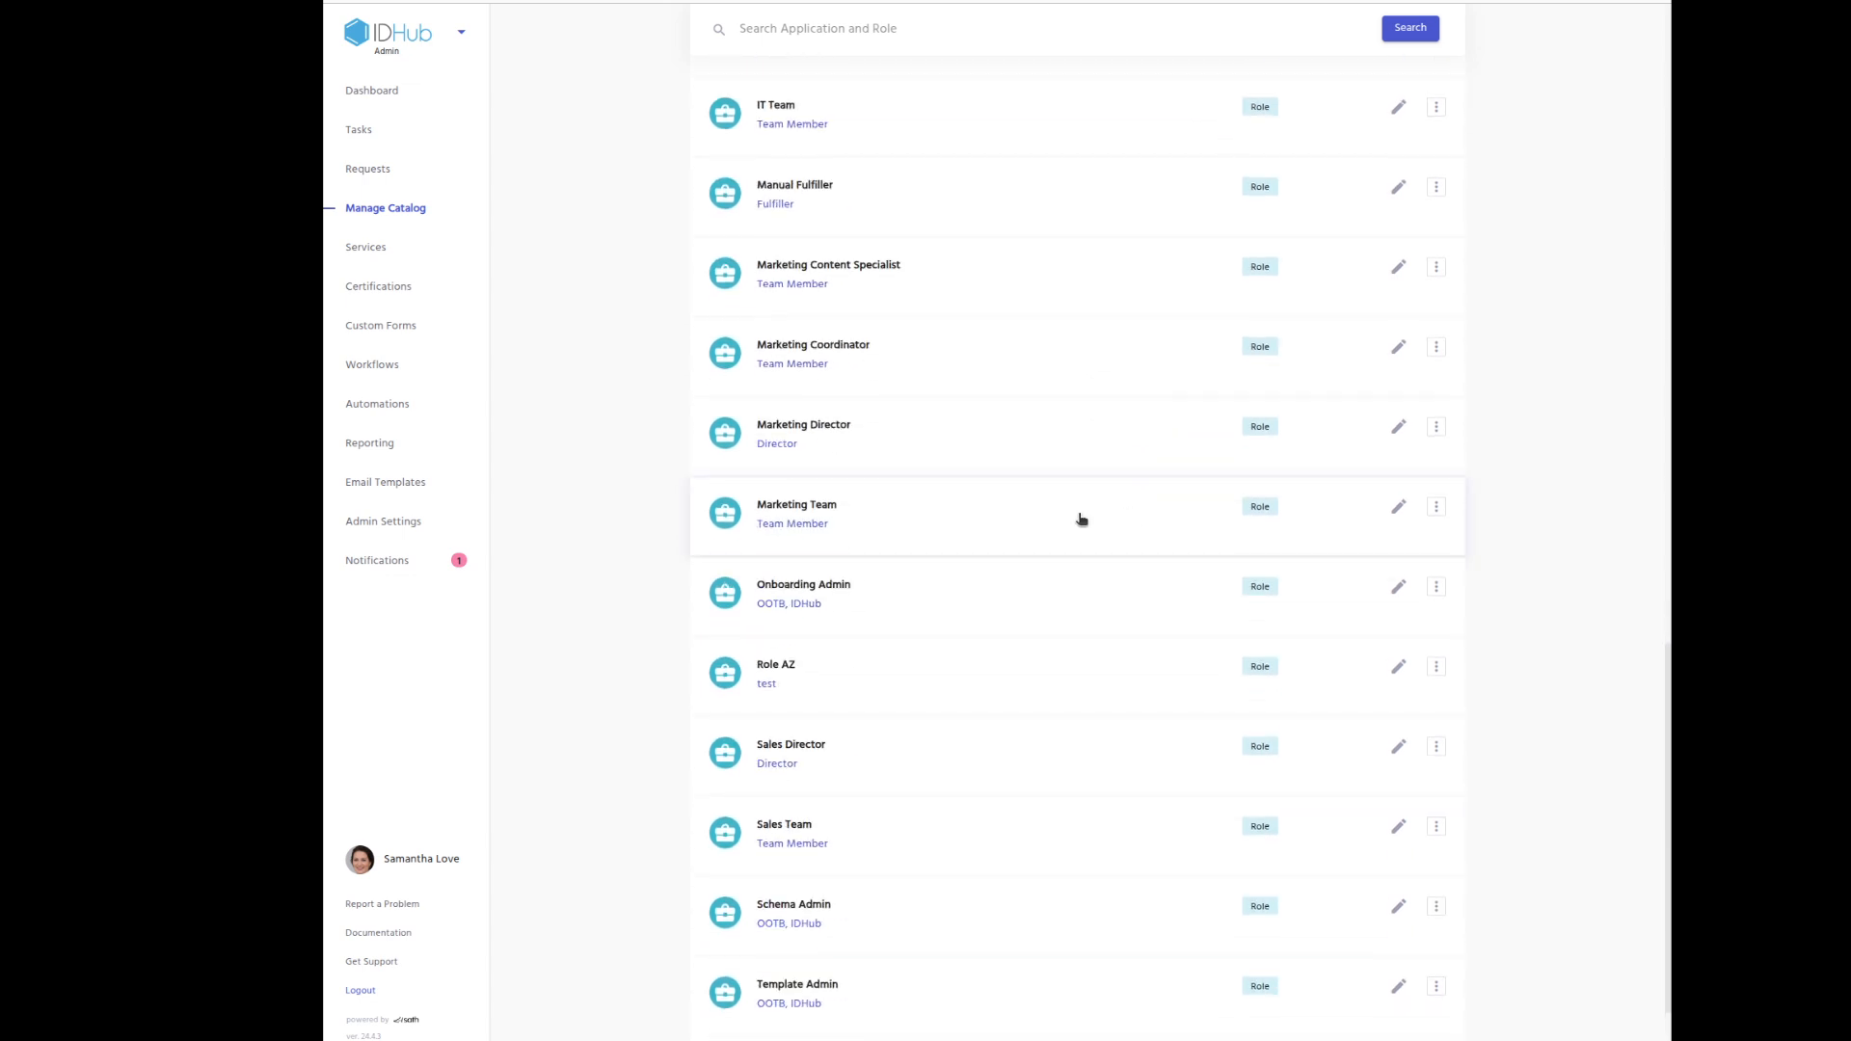
left_click(886, 526)
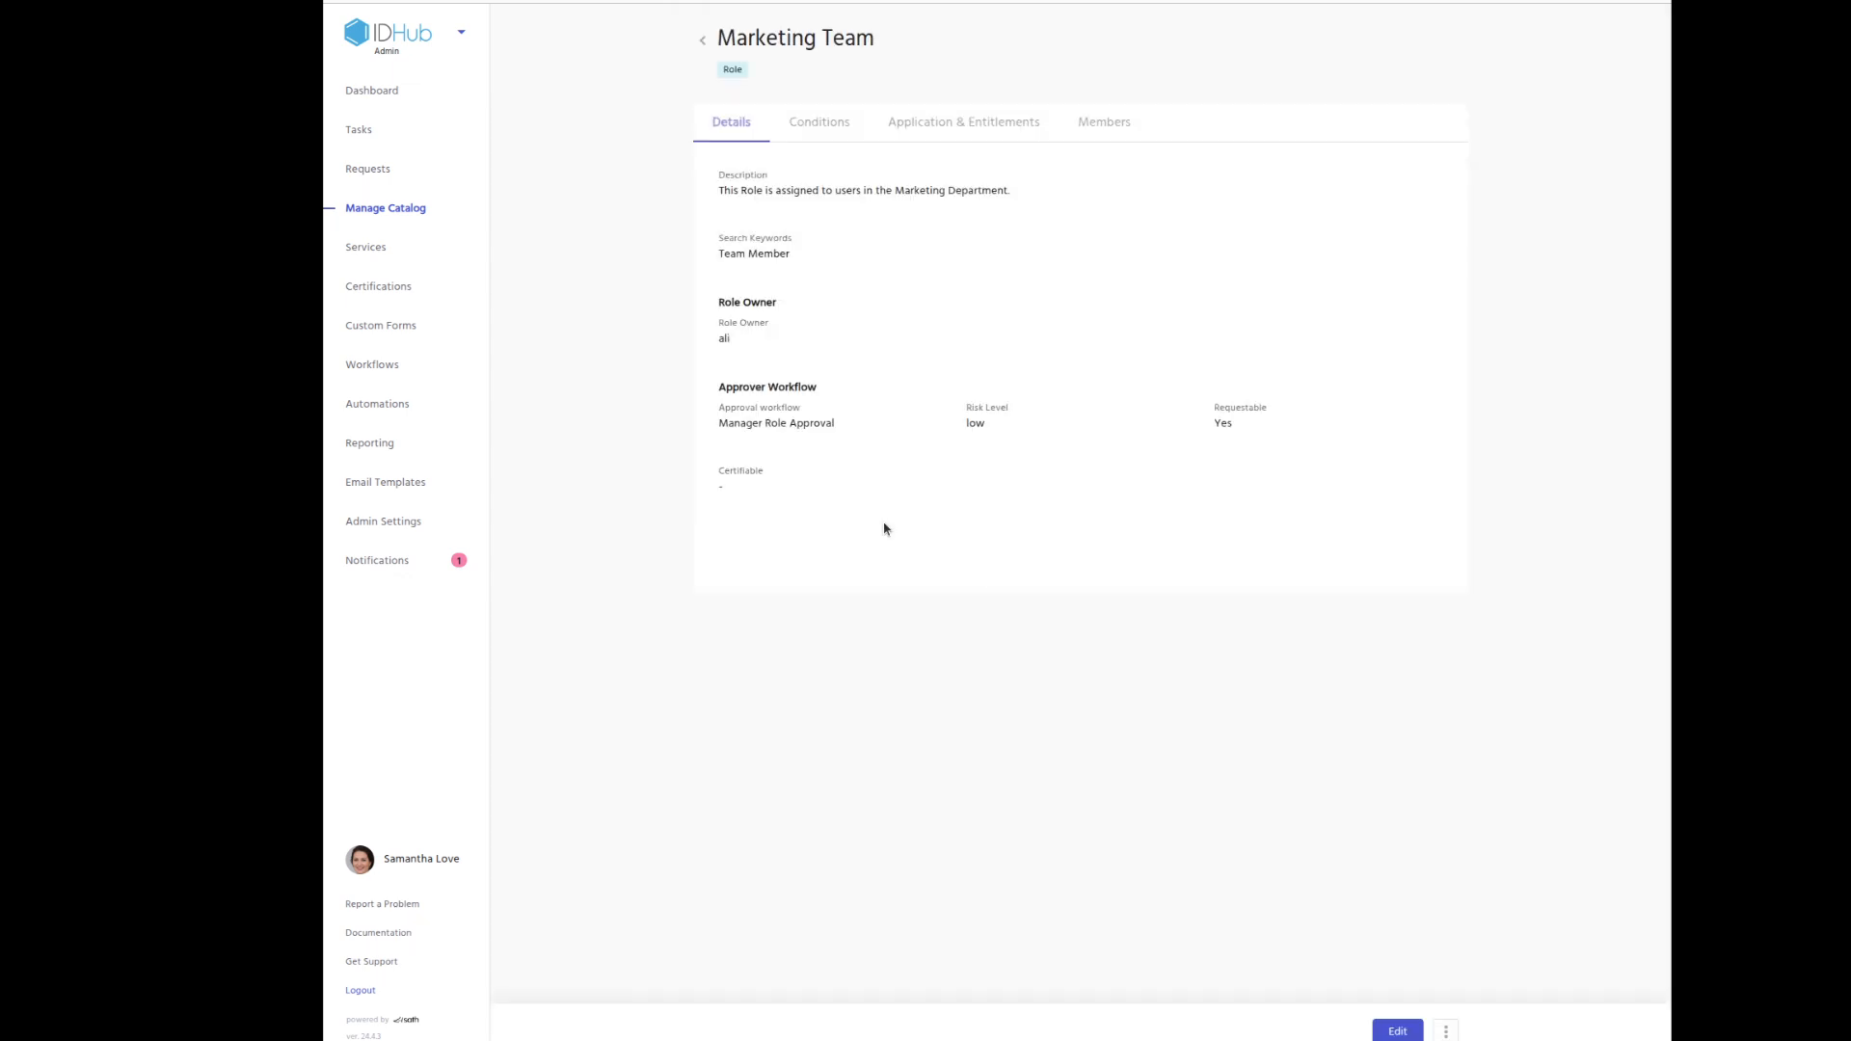
left_click(827, 125)
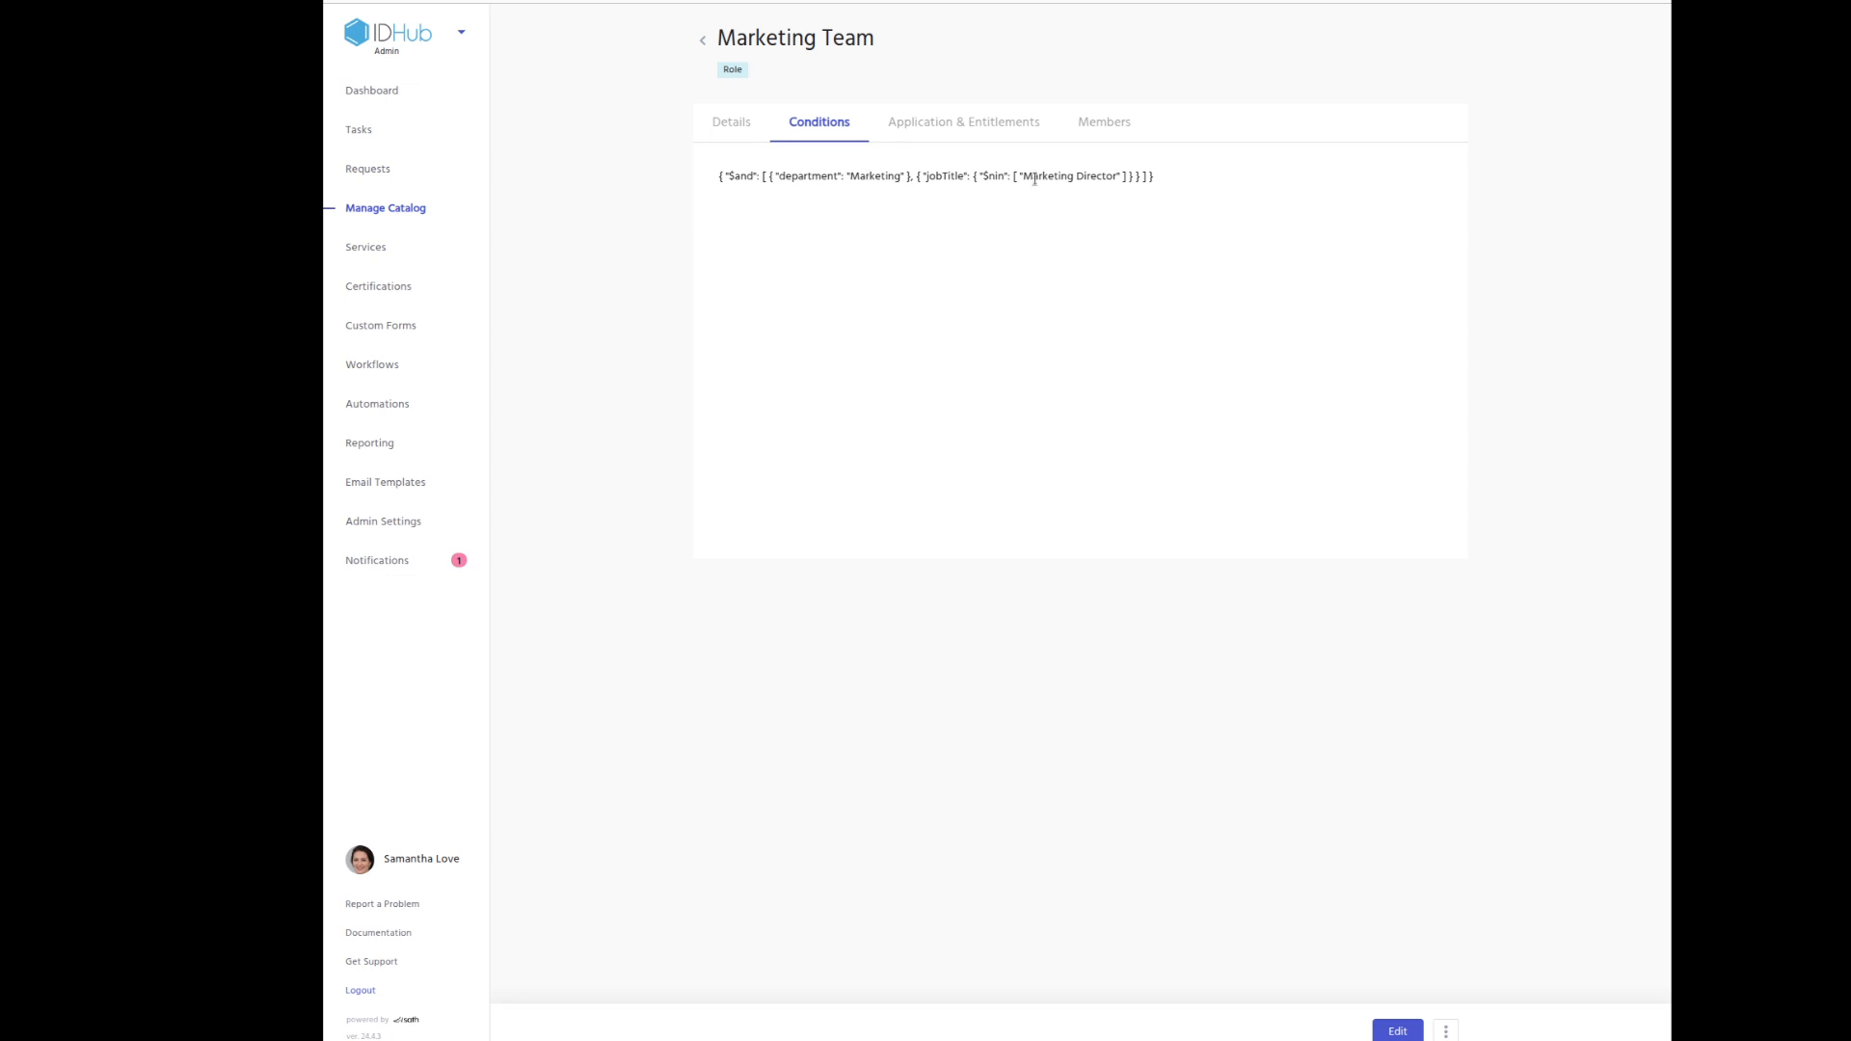
left_click(1022, 122)
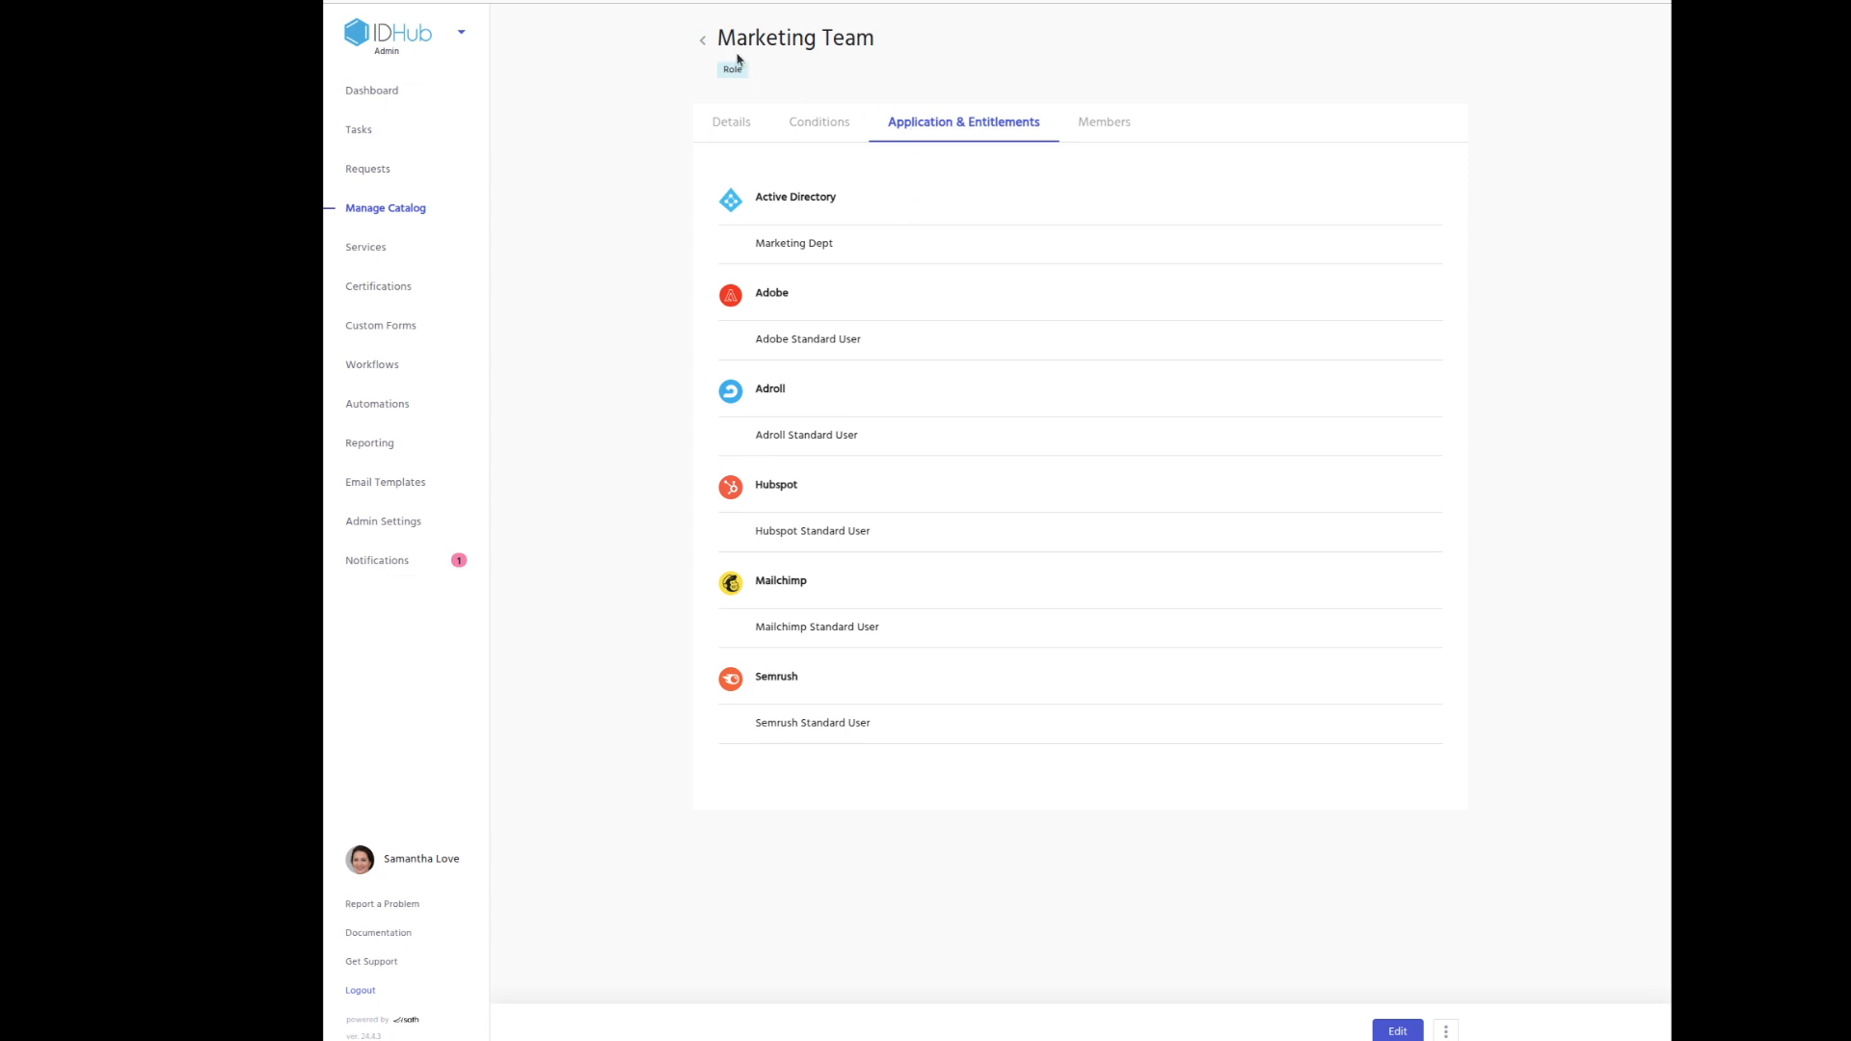
left_click(705, 43)
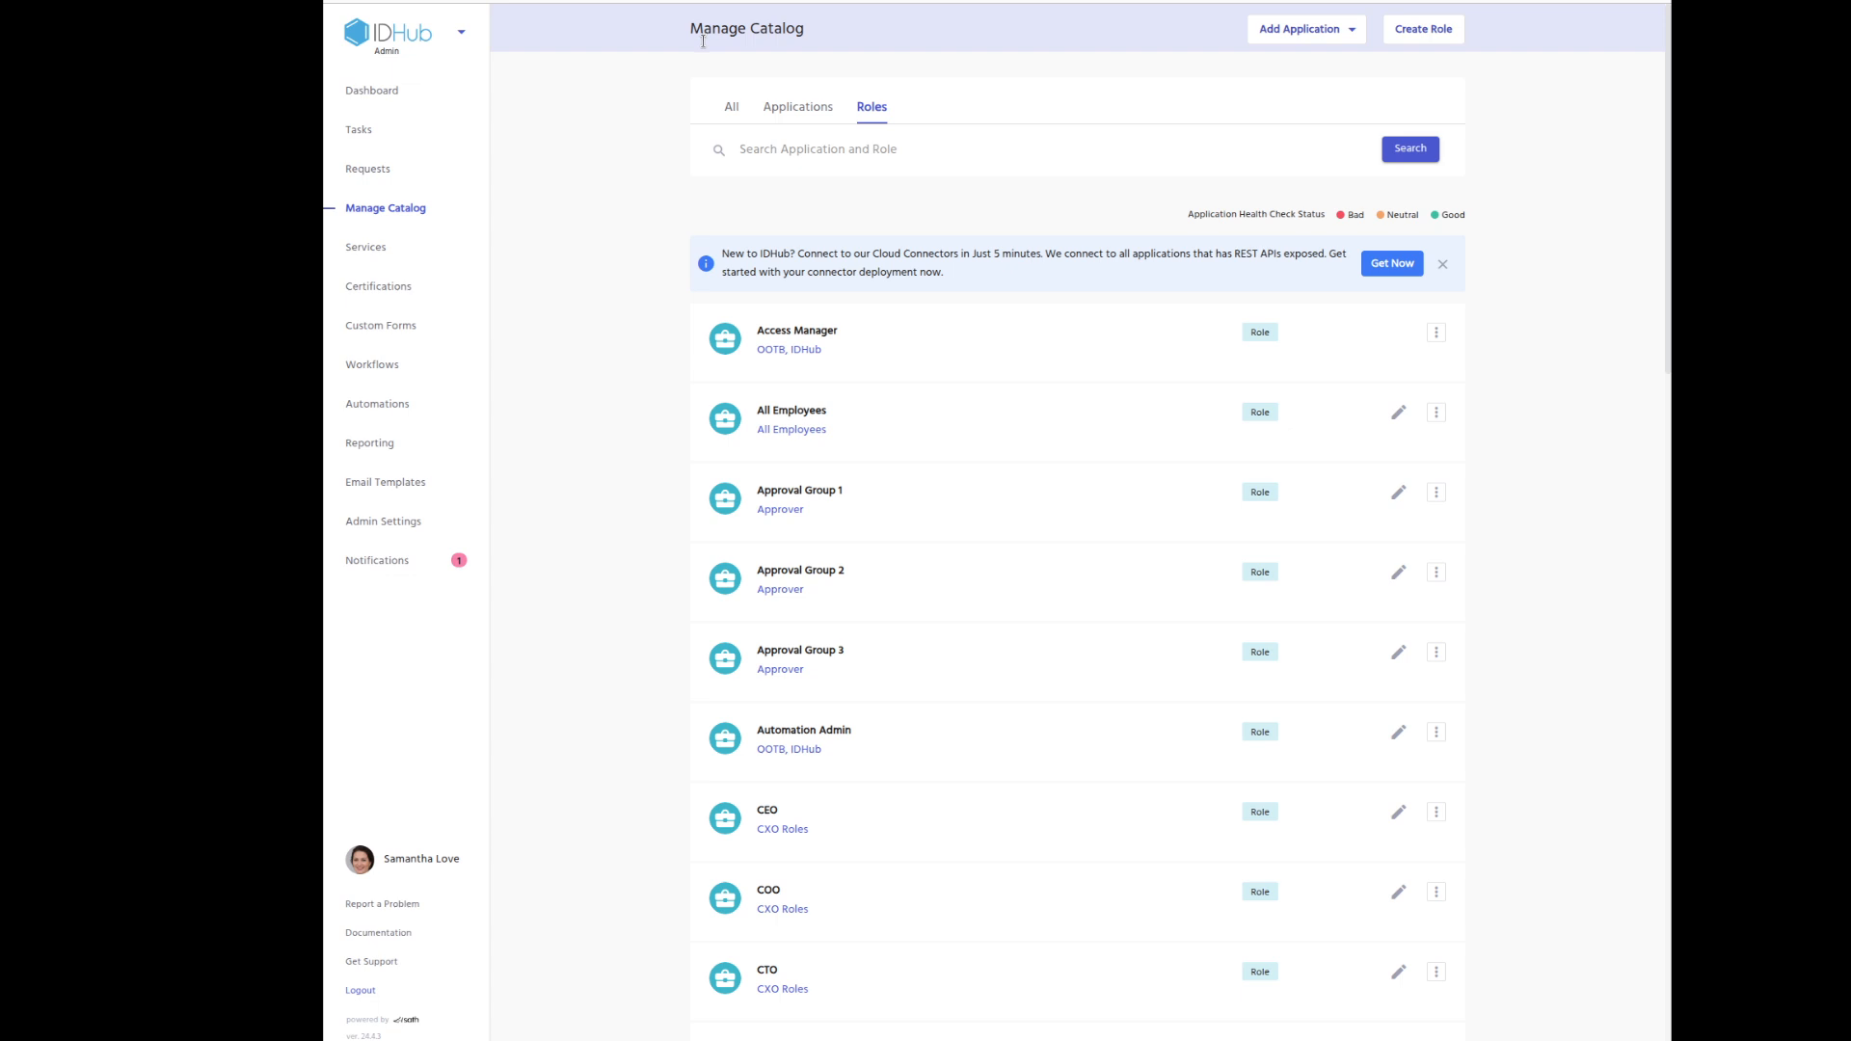
Switch to the User App and search Users for the new person's first name, which finds no results.
left_click(460, 32)
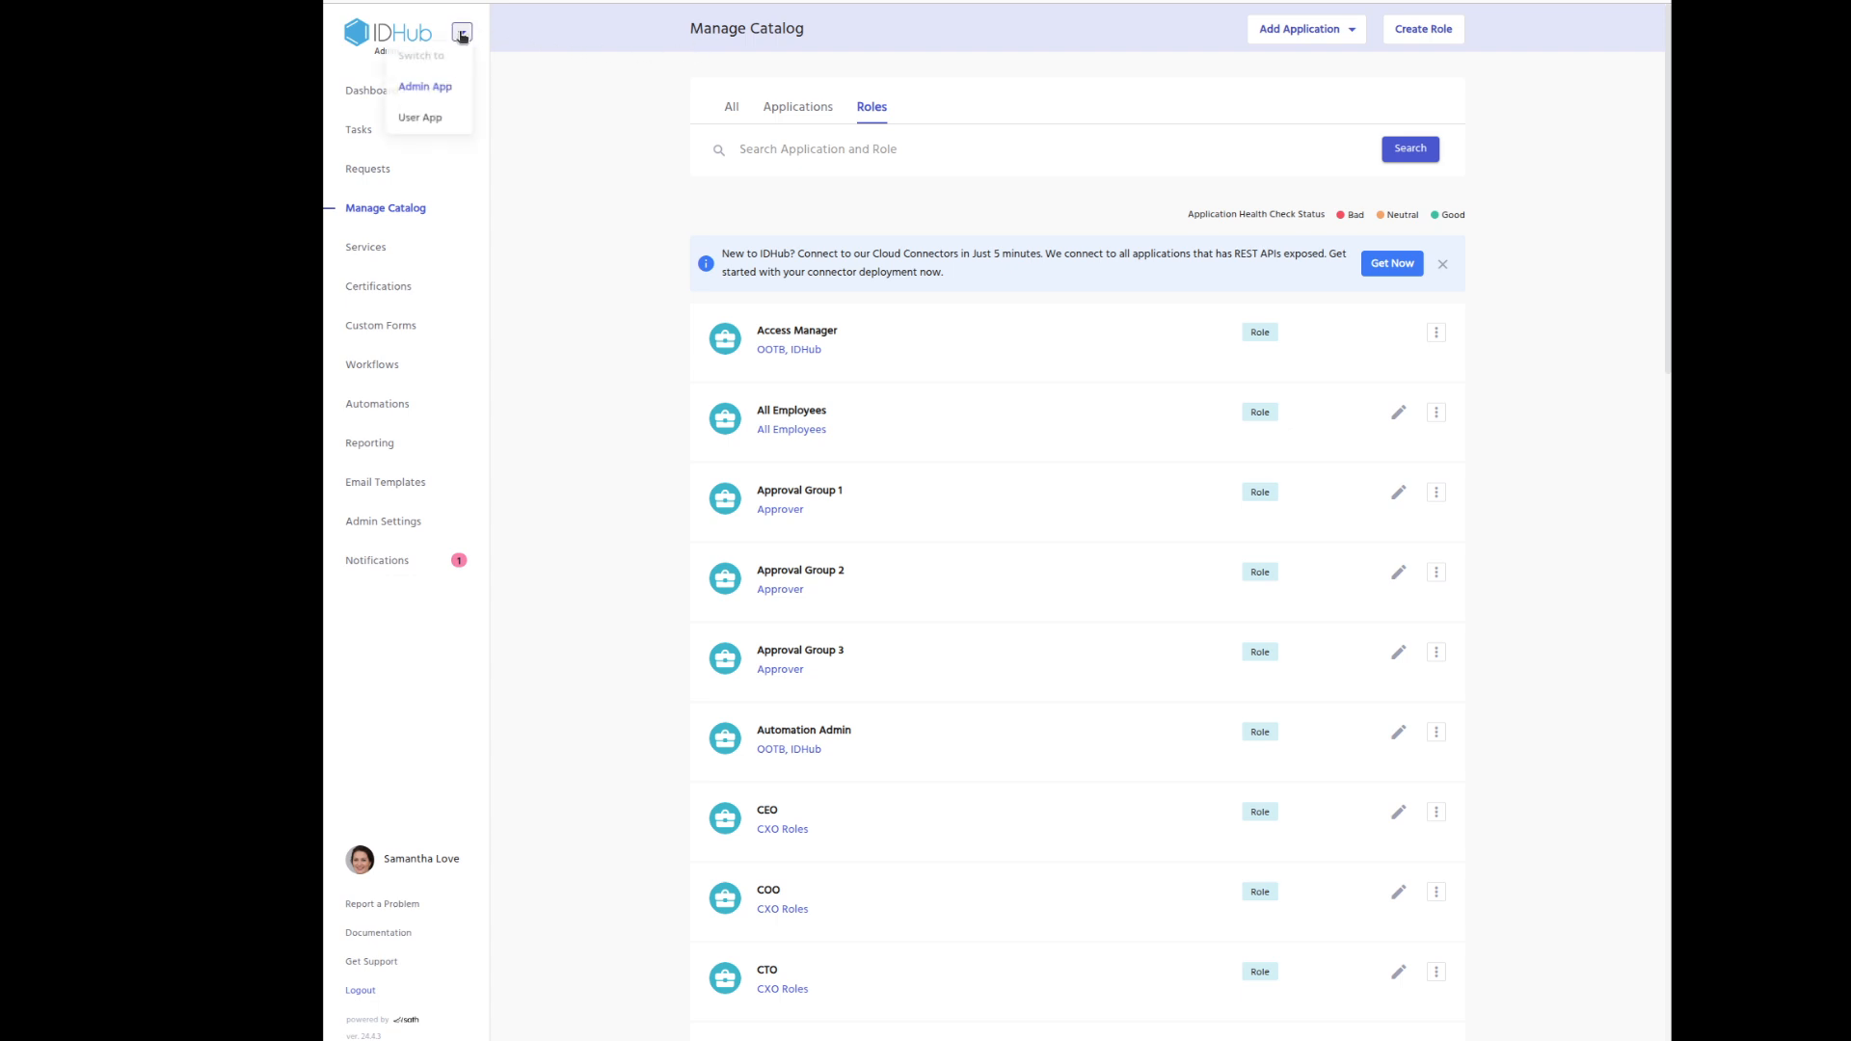
left_click(425, 120)
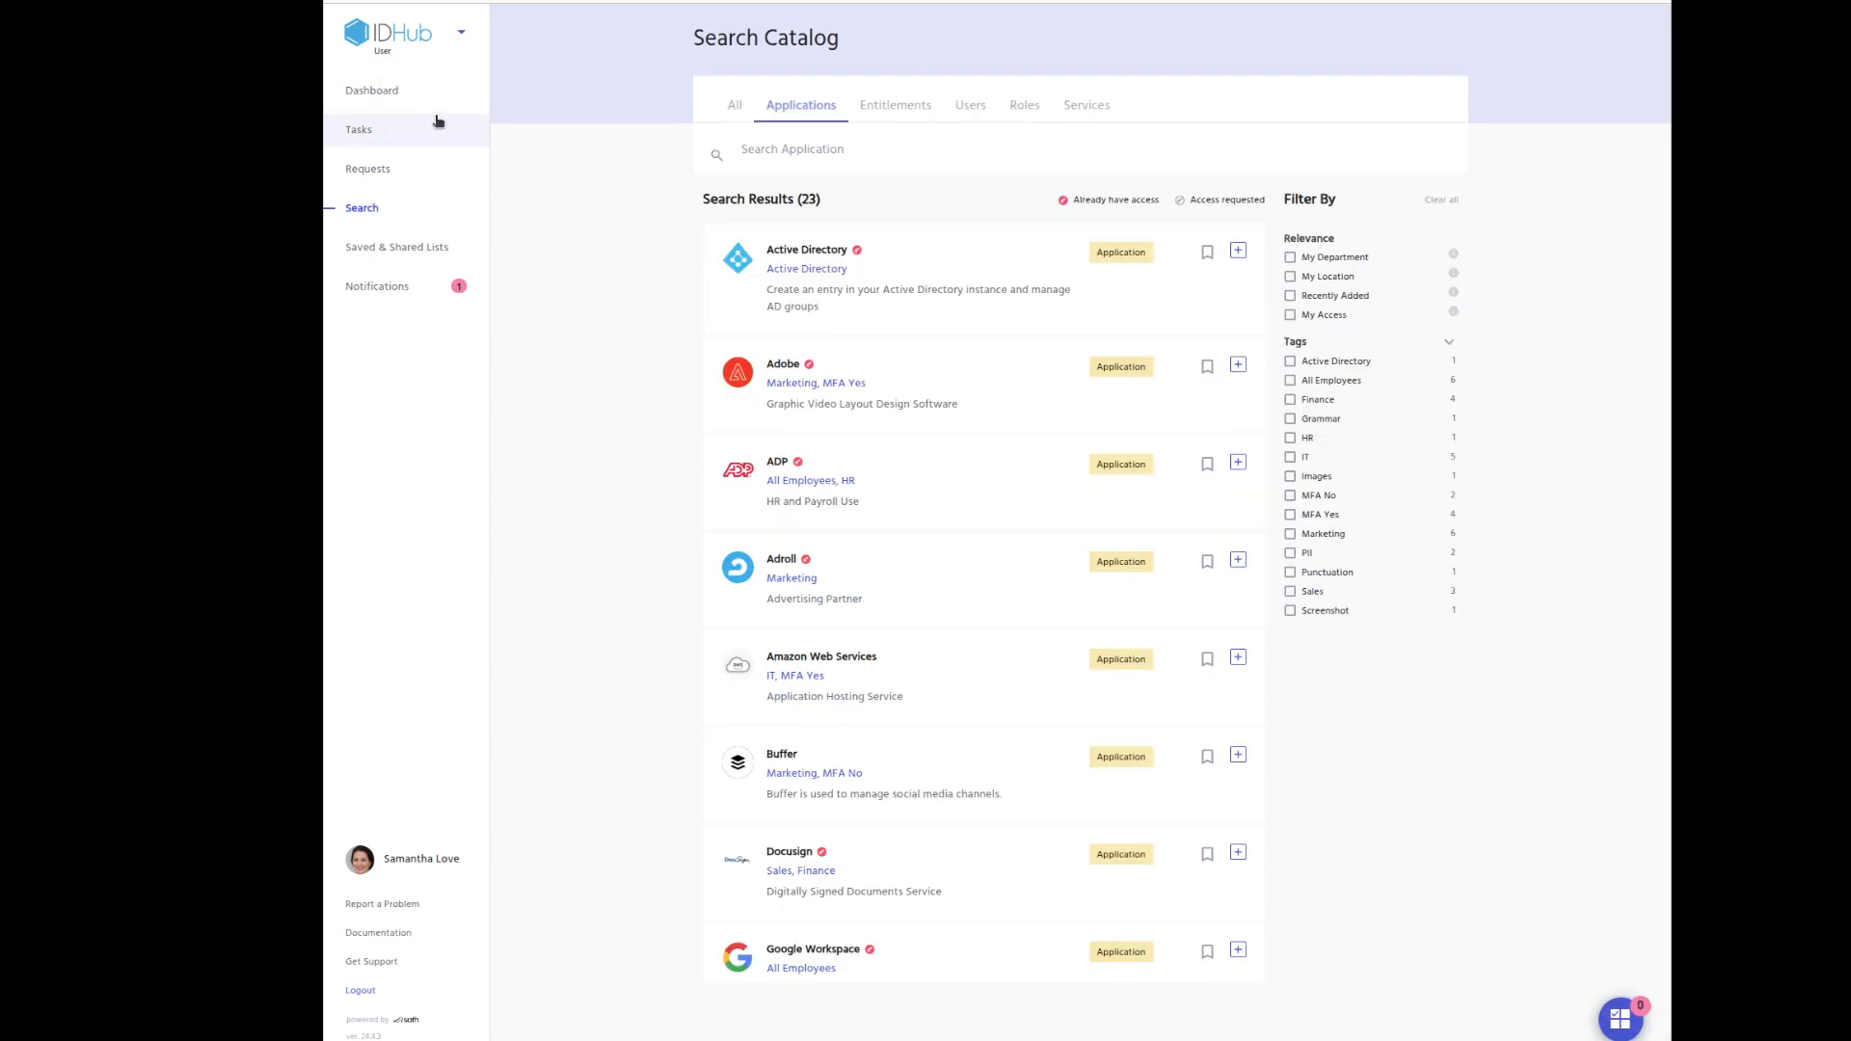
left_click(960, 106)
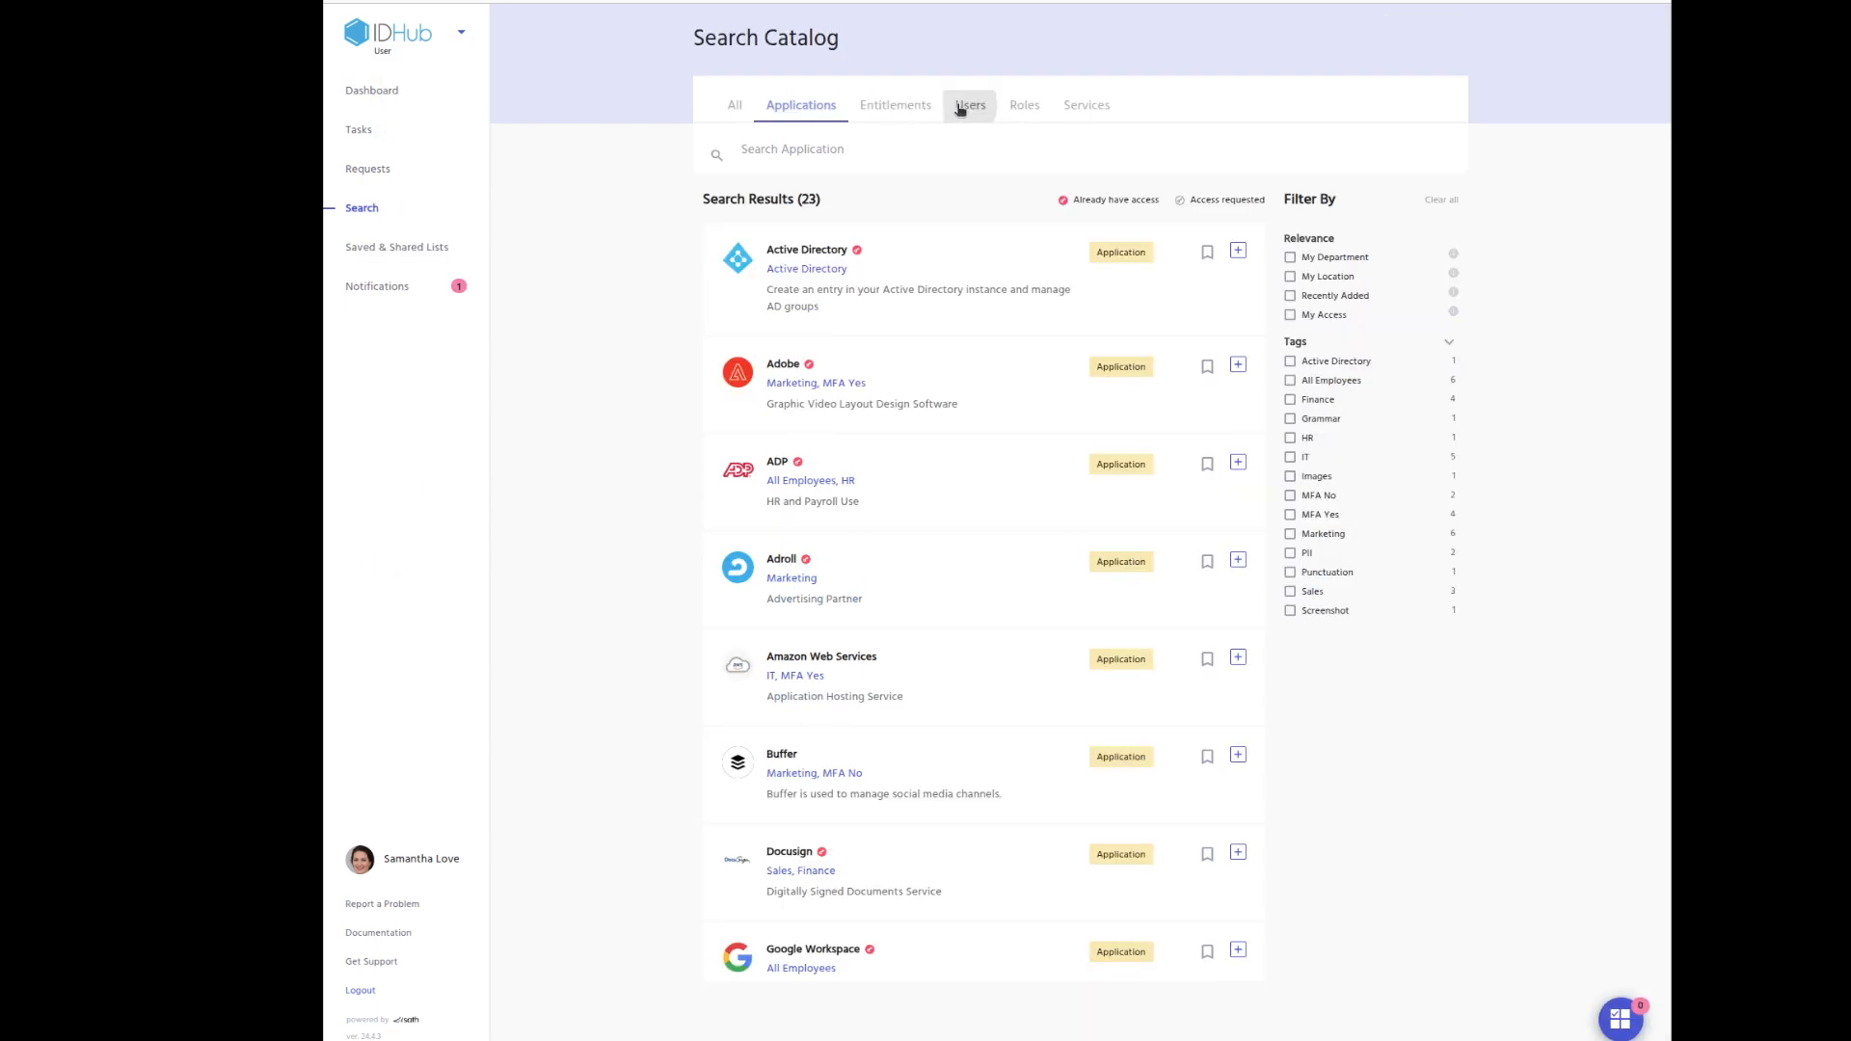
left_click(902, 150)
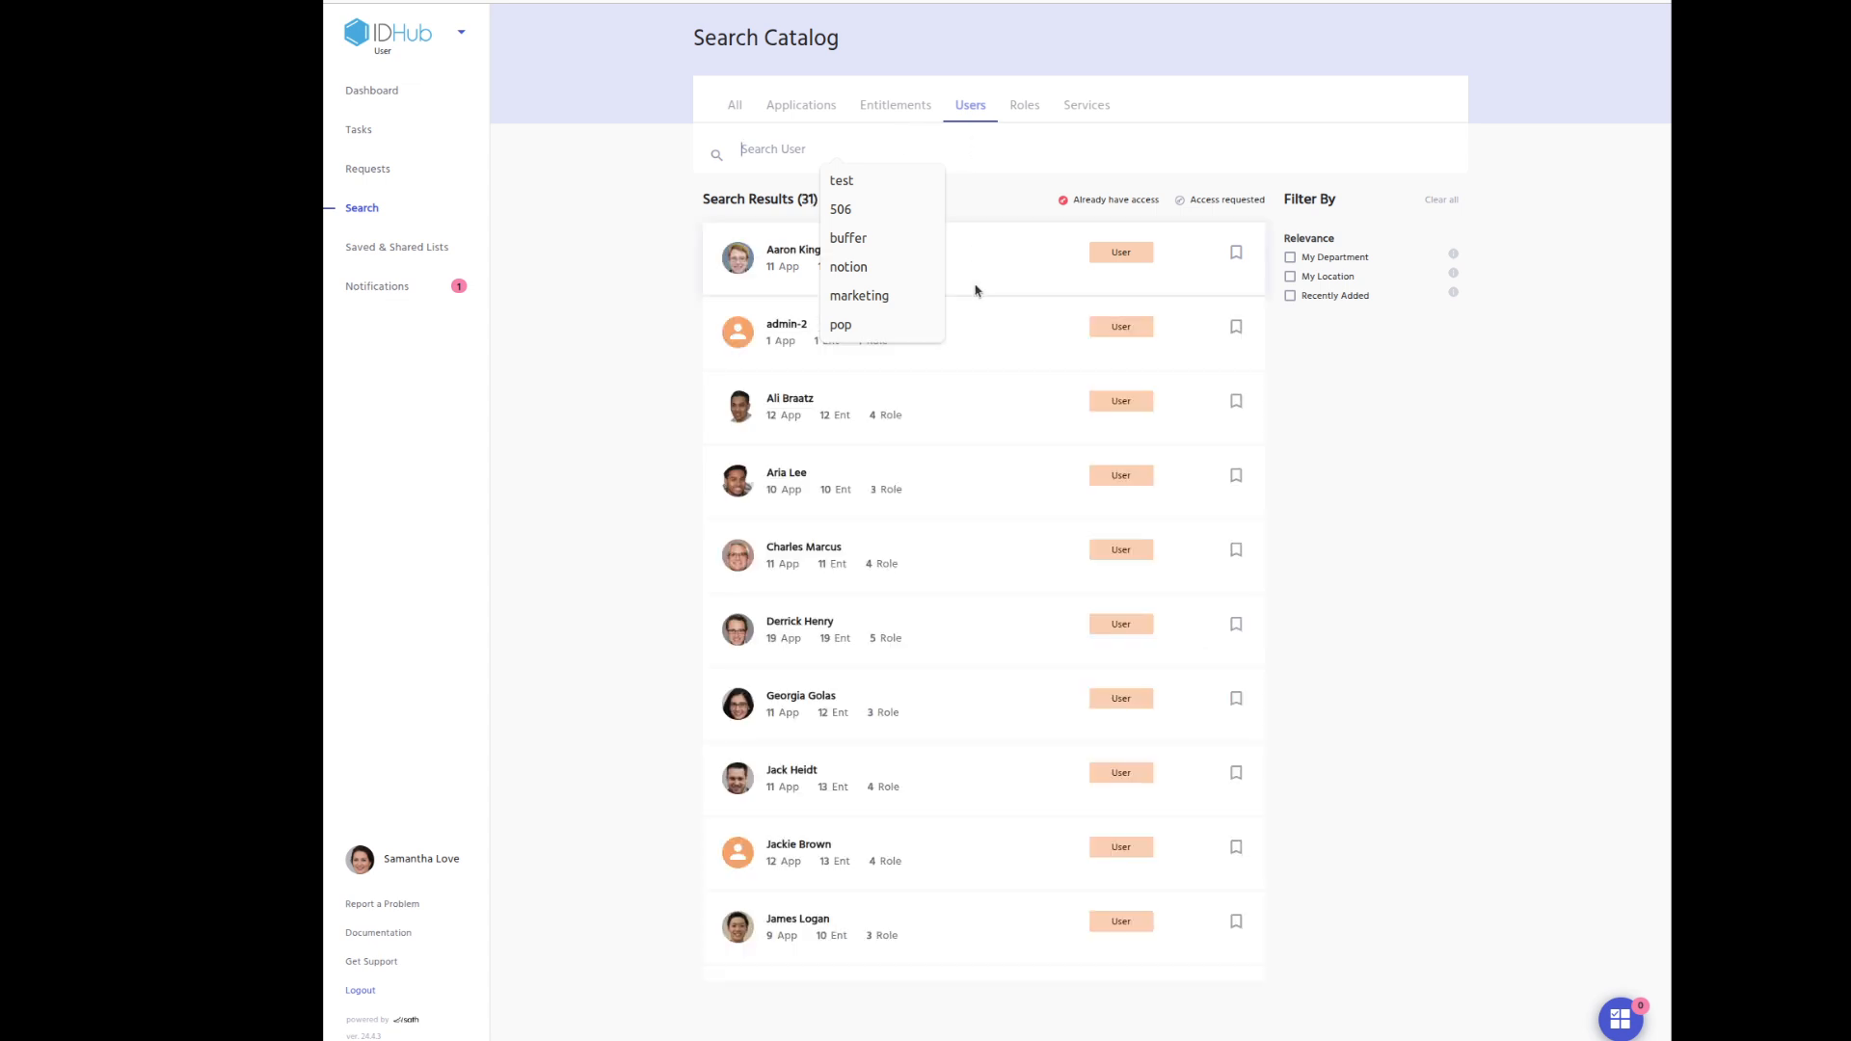
left_click(1554, 636)
left_click(929, 150)
type("Joe")
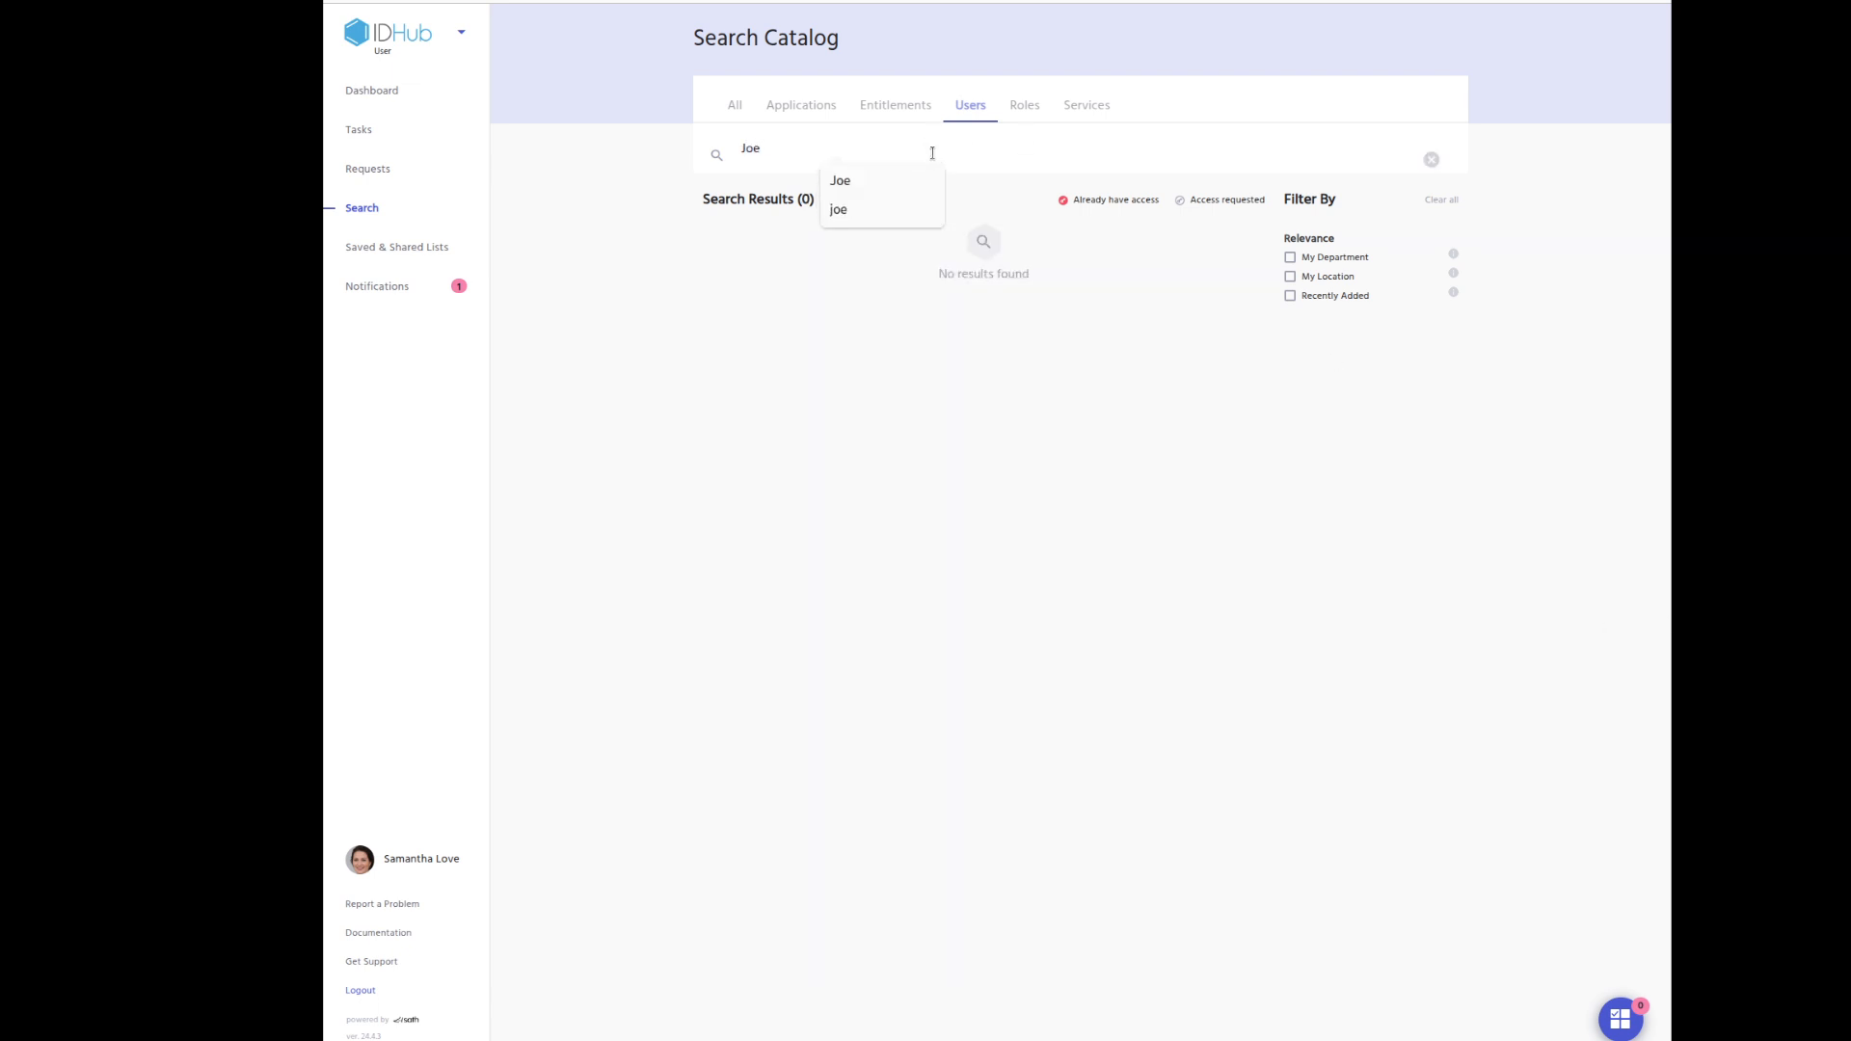
left_click(1103, 483)
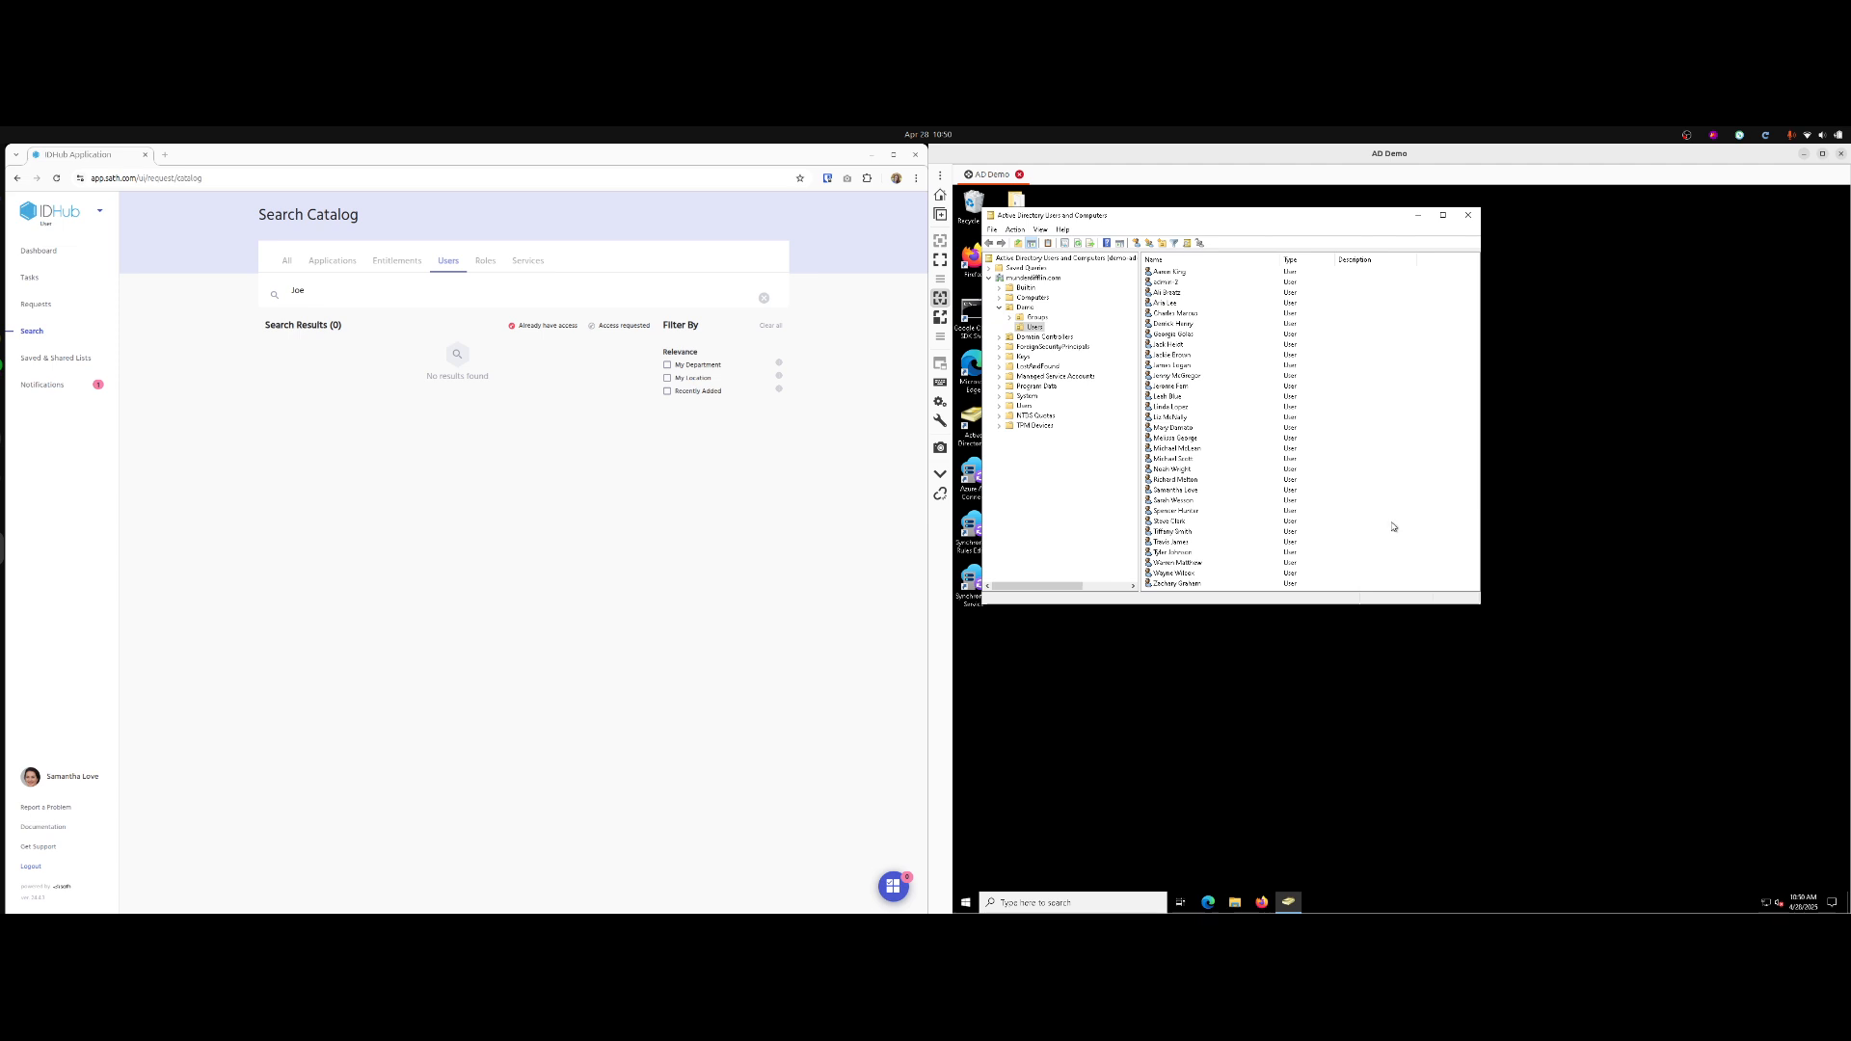
right_click(1467, 334)
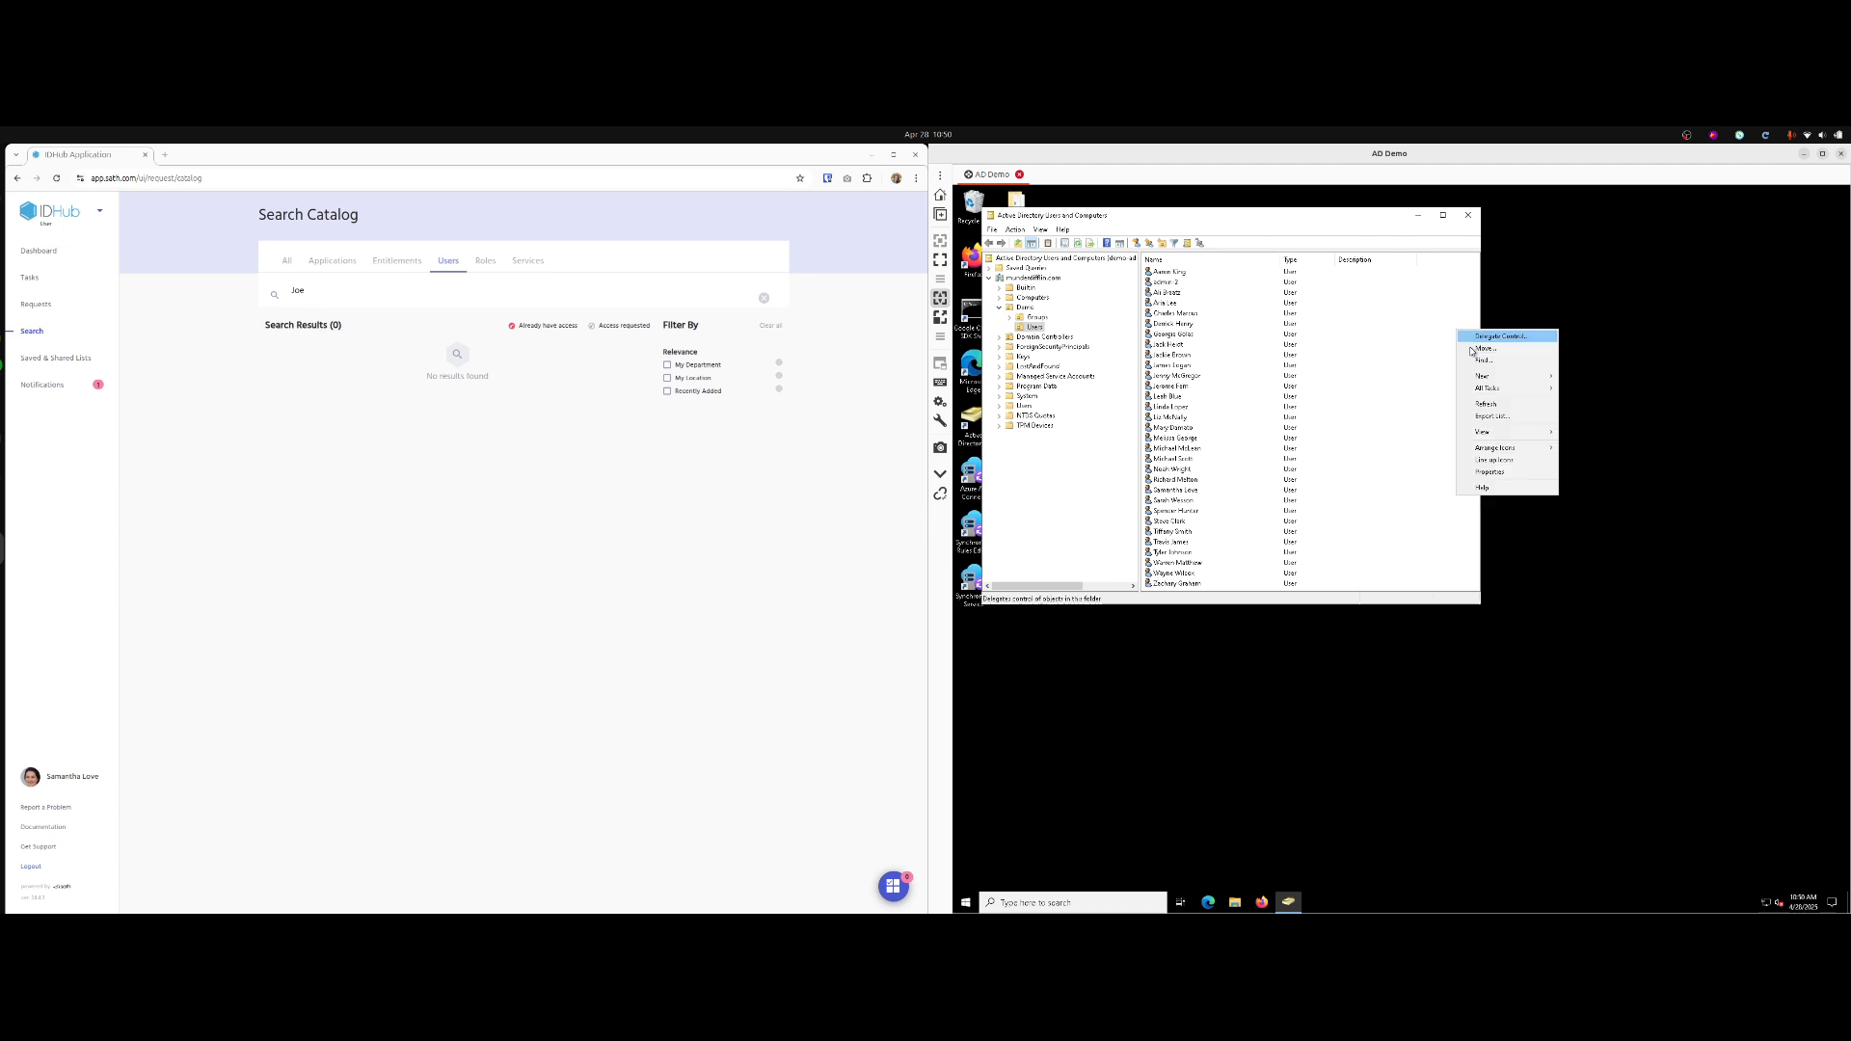
left_click(1495, 406)
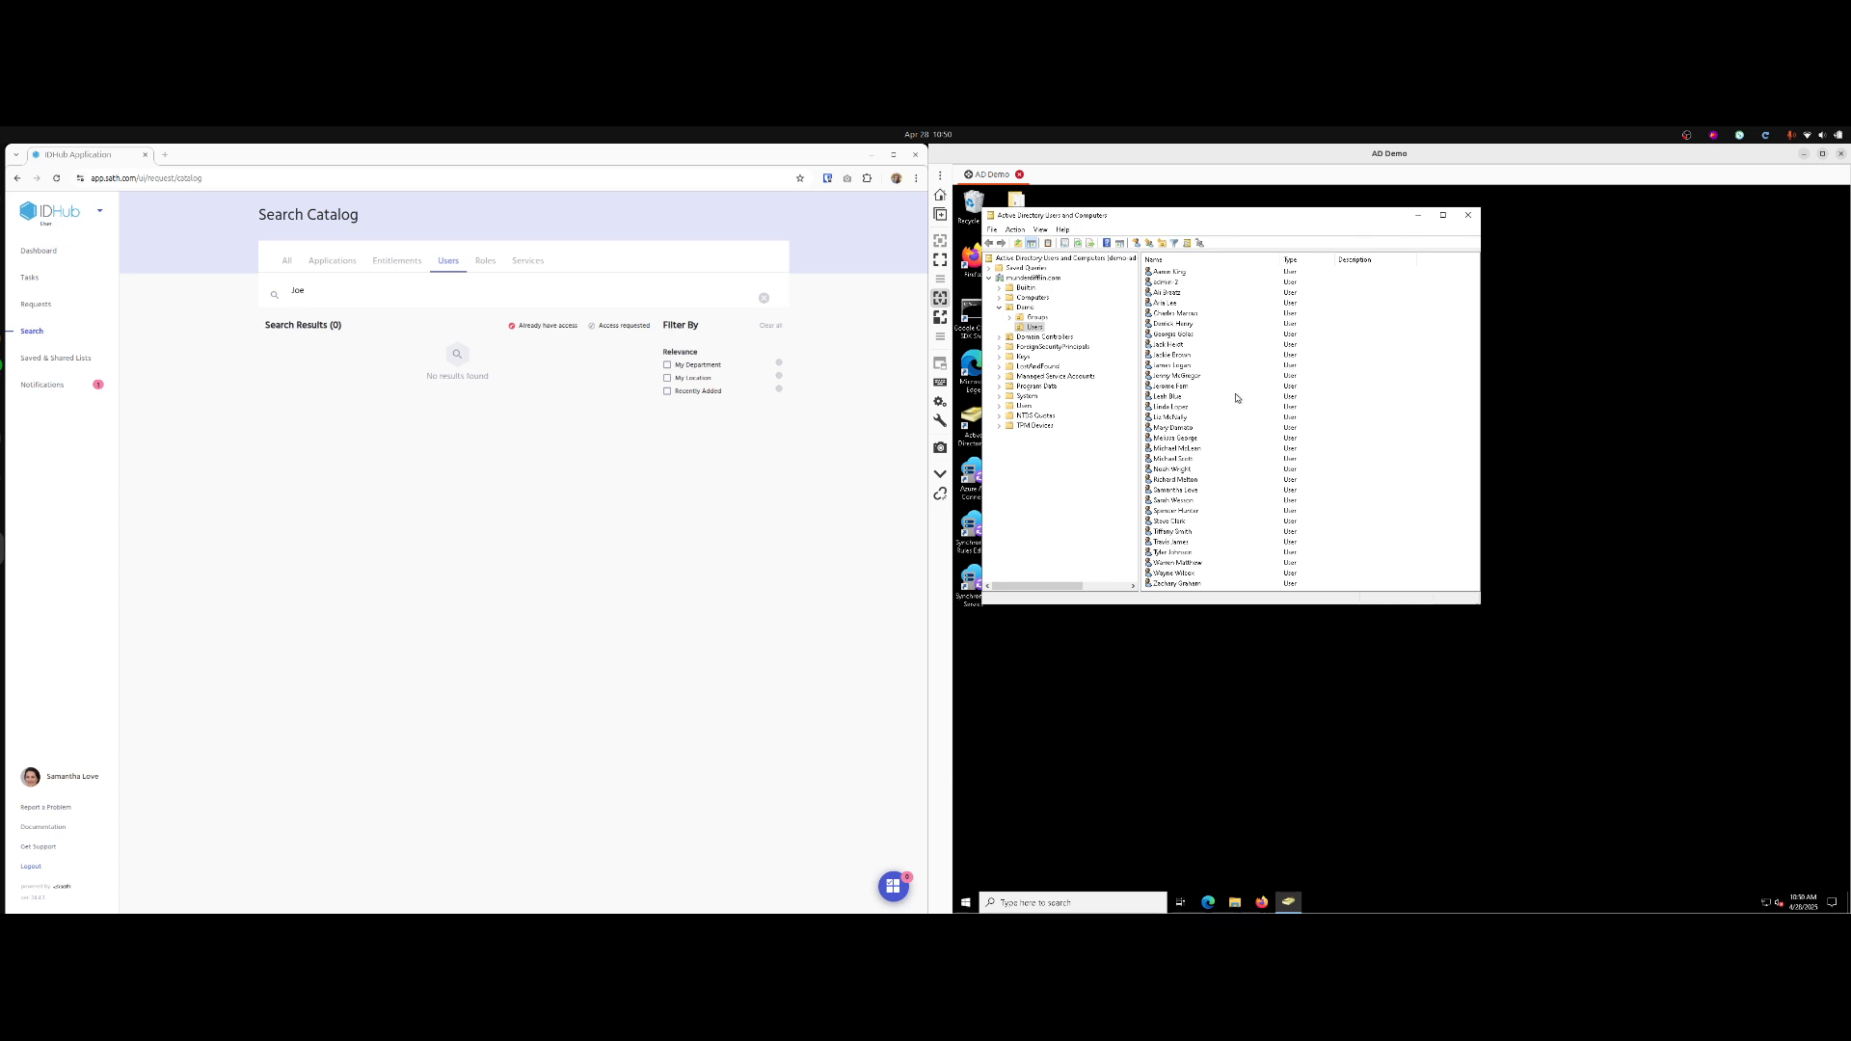
left_click(1186, 345)
left_click(1184, 356)
left_click(1186, 365)
left_click(1190, 375)
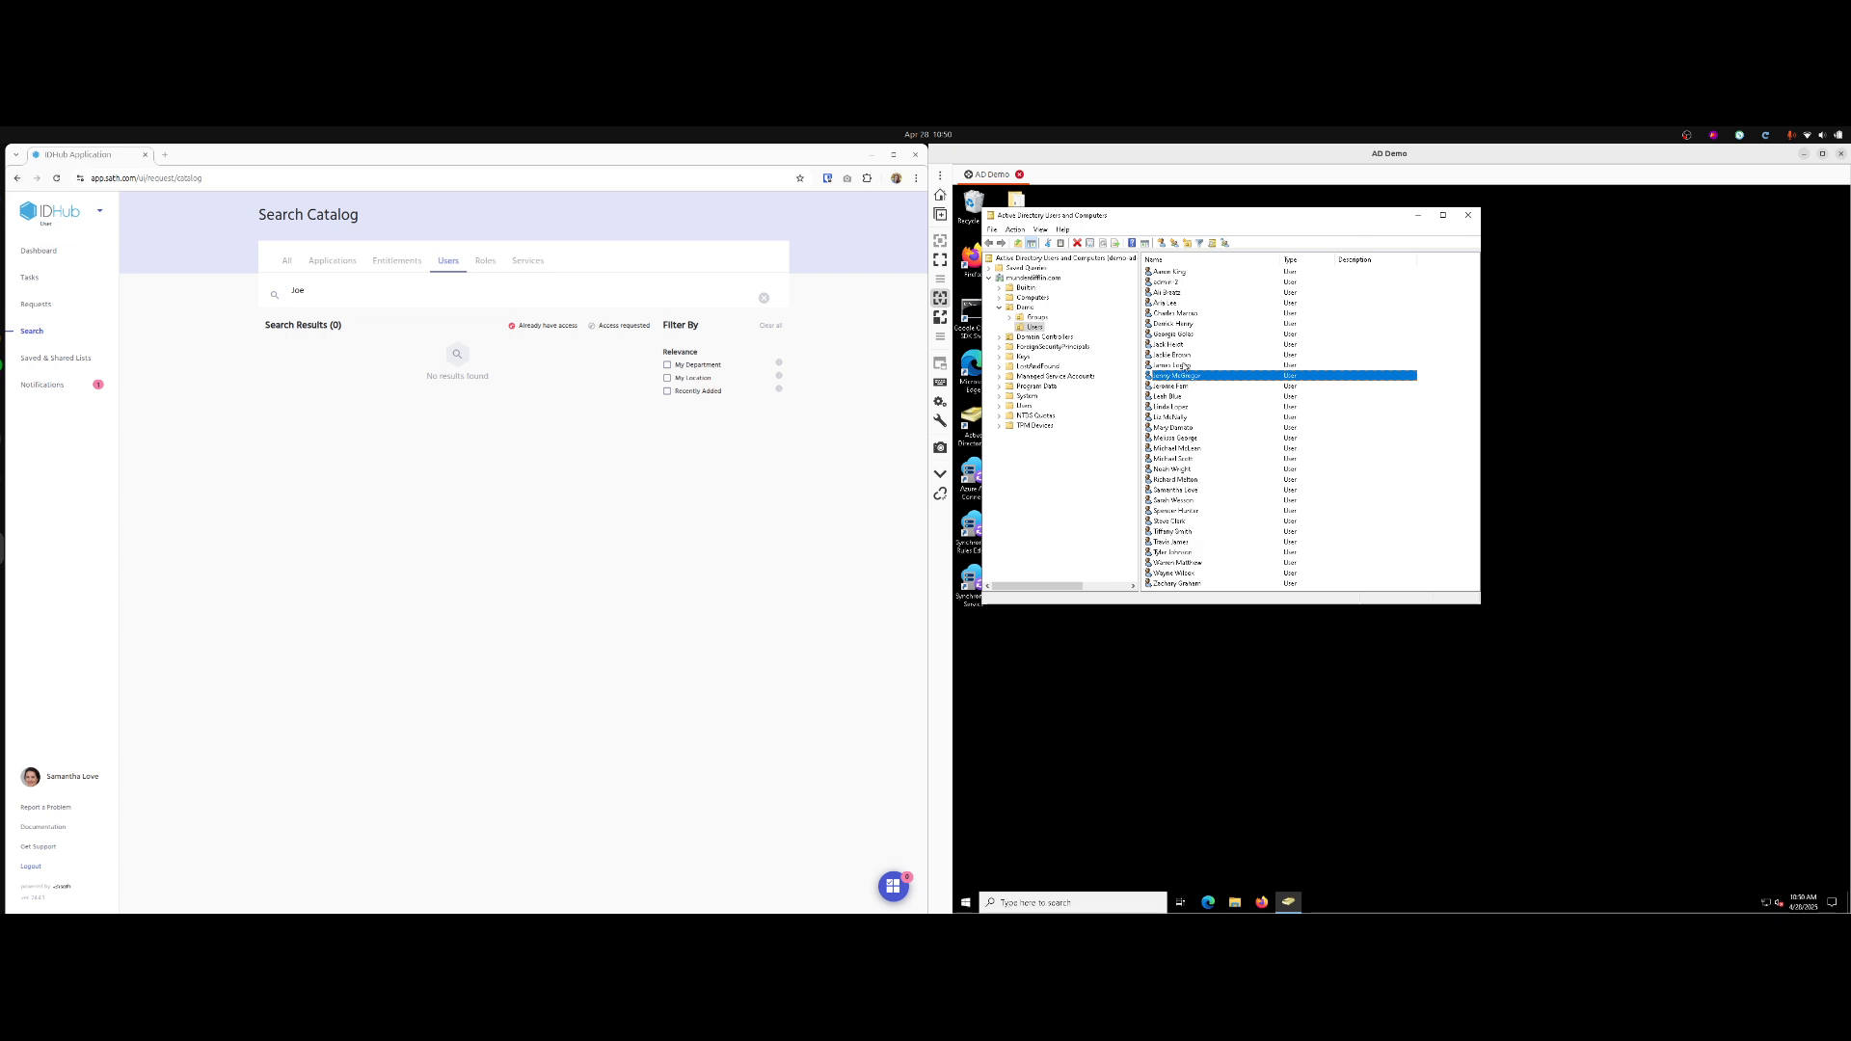
left_click(1086, 556)
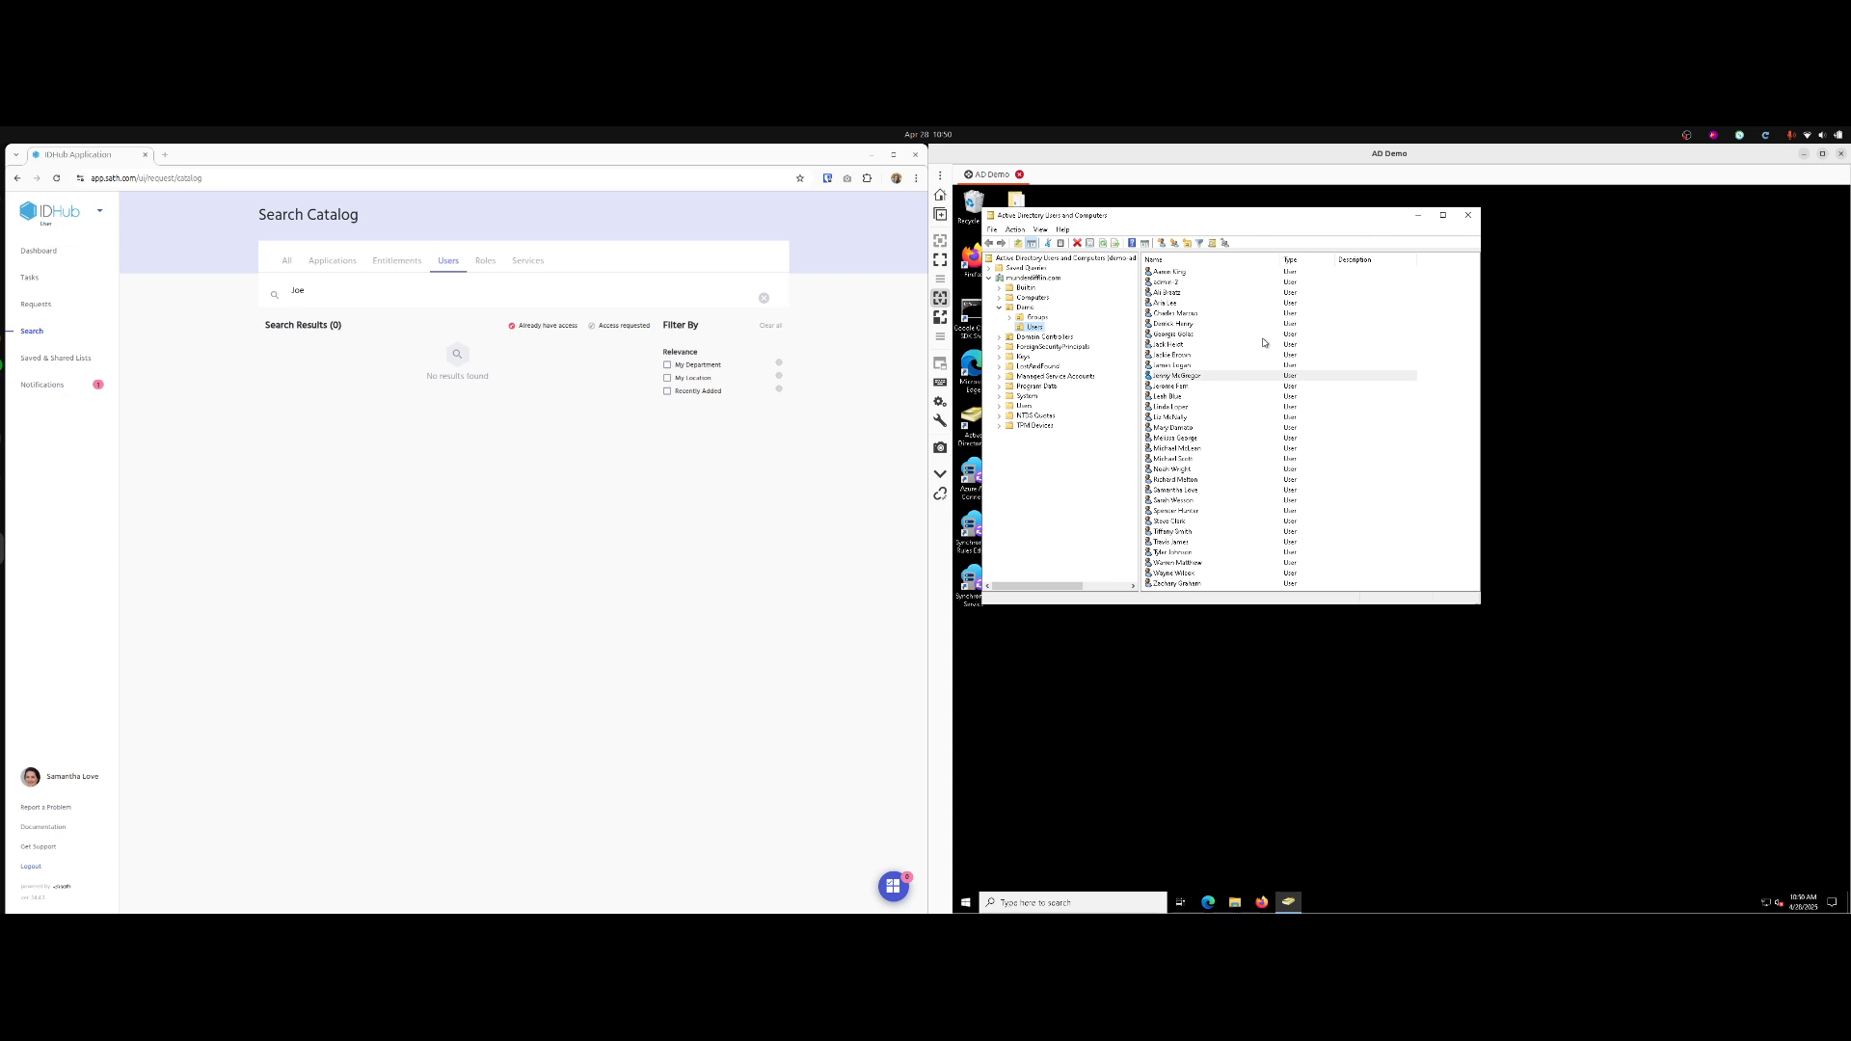
left_click(333, 287)
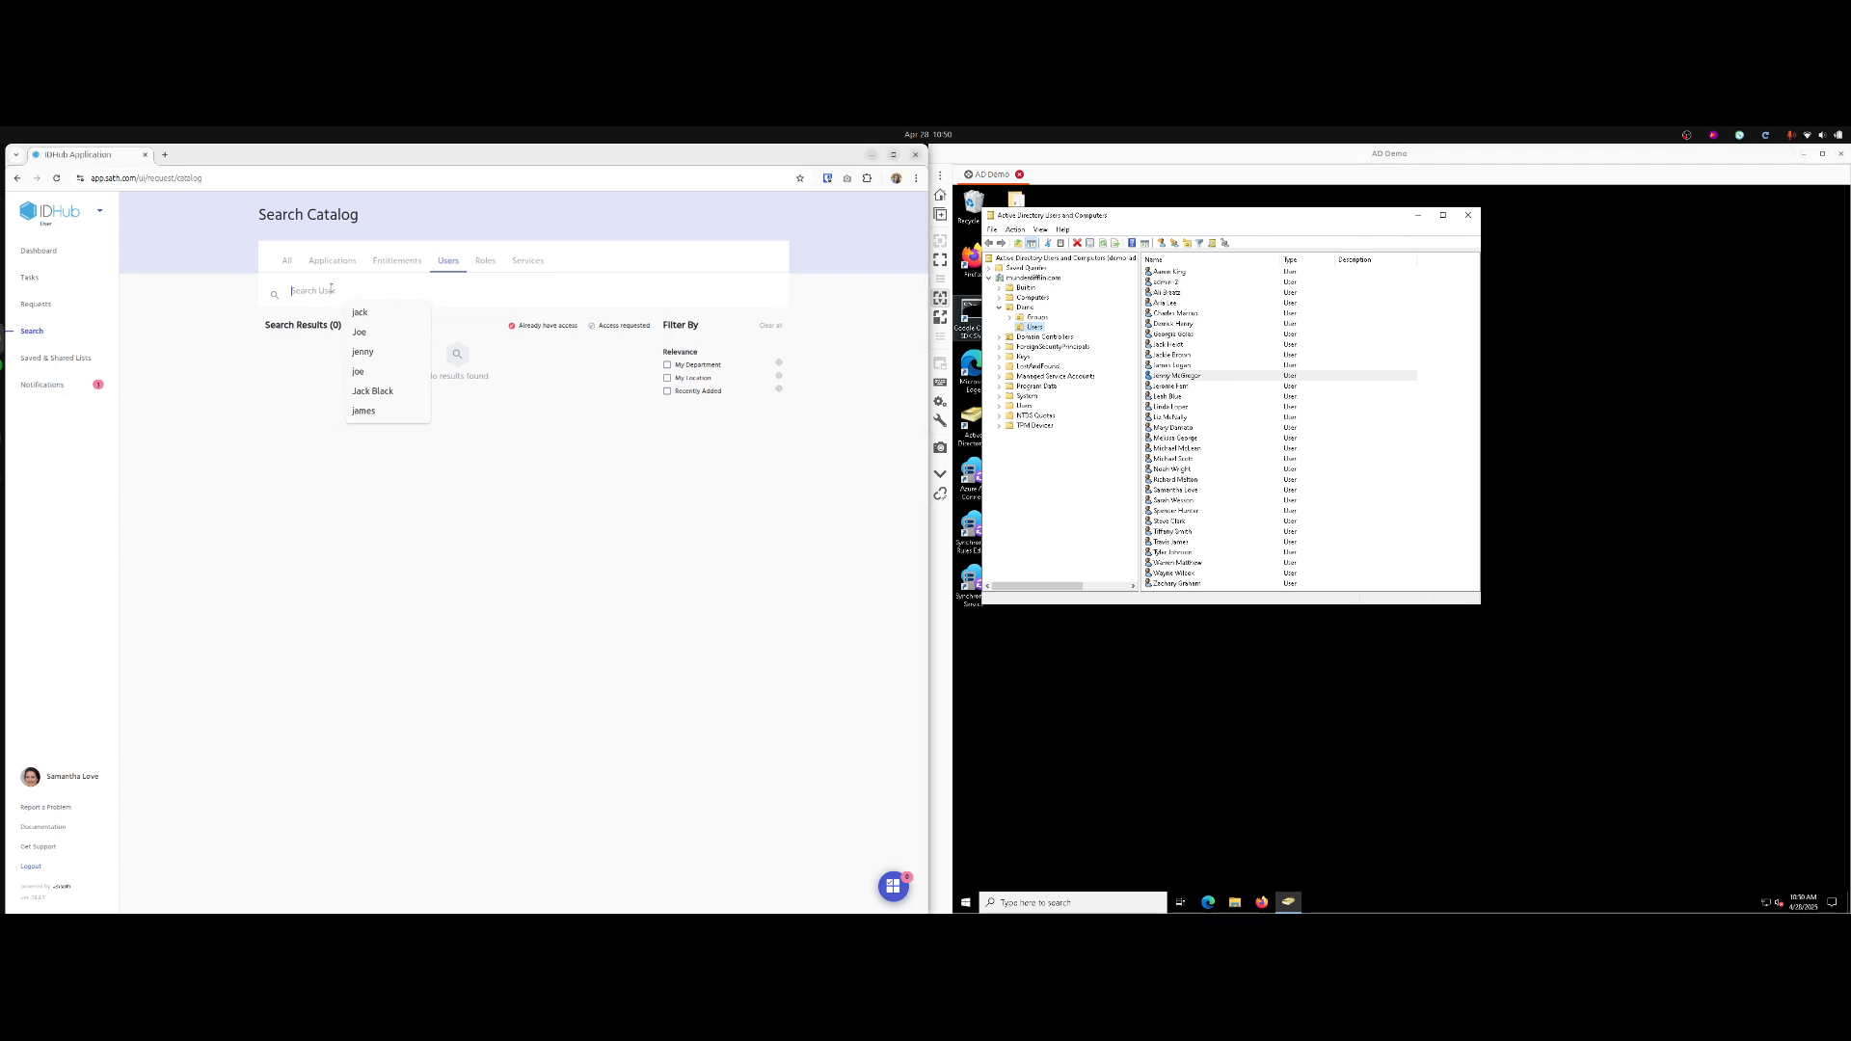
Add the Create New User service to the cart and proceed to its request form.
left_click(529, 262)
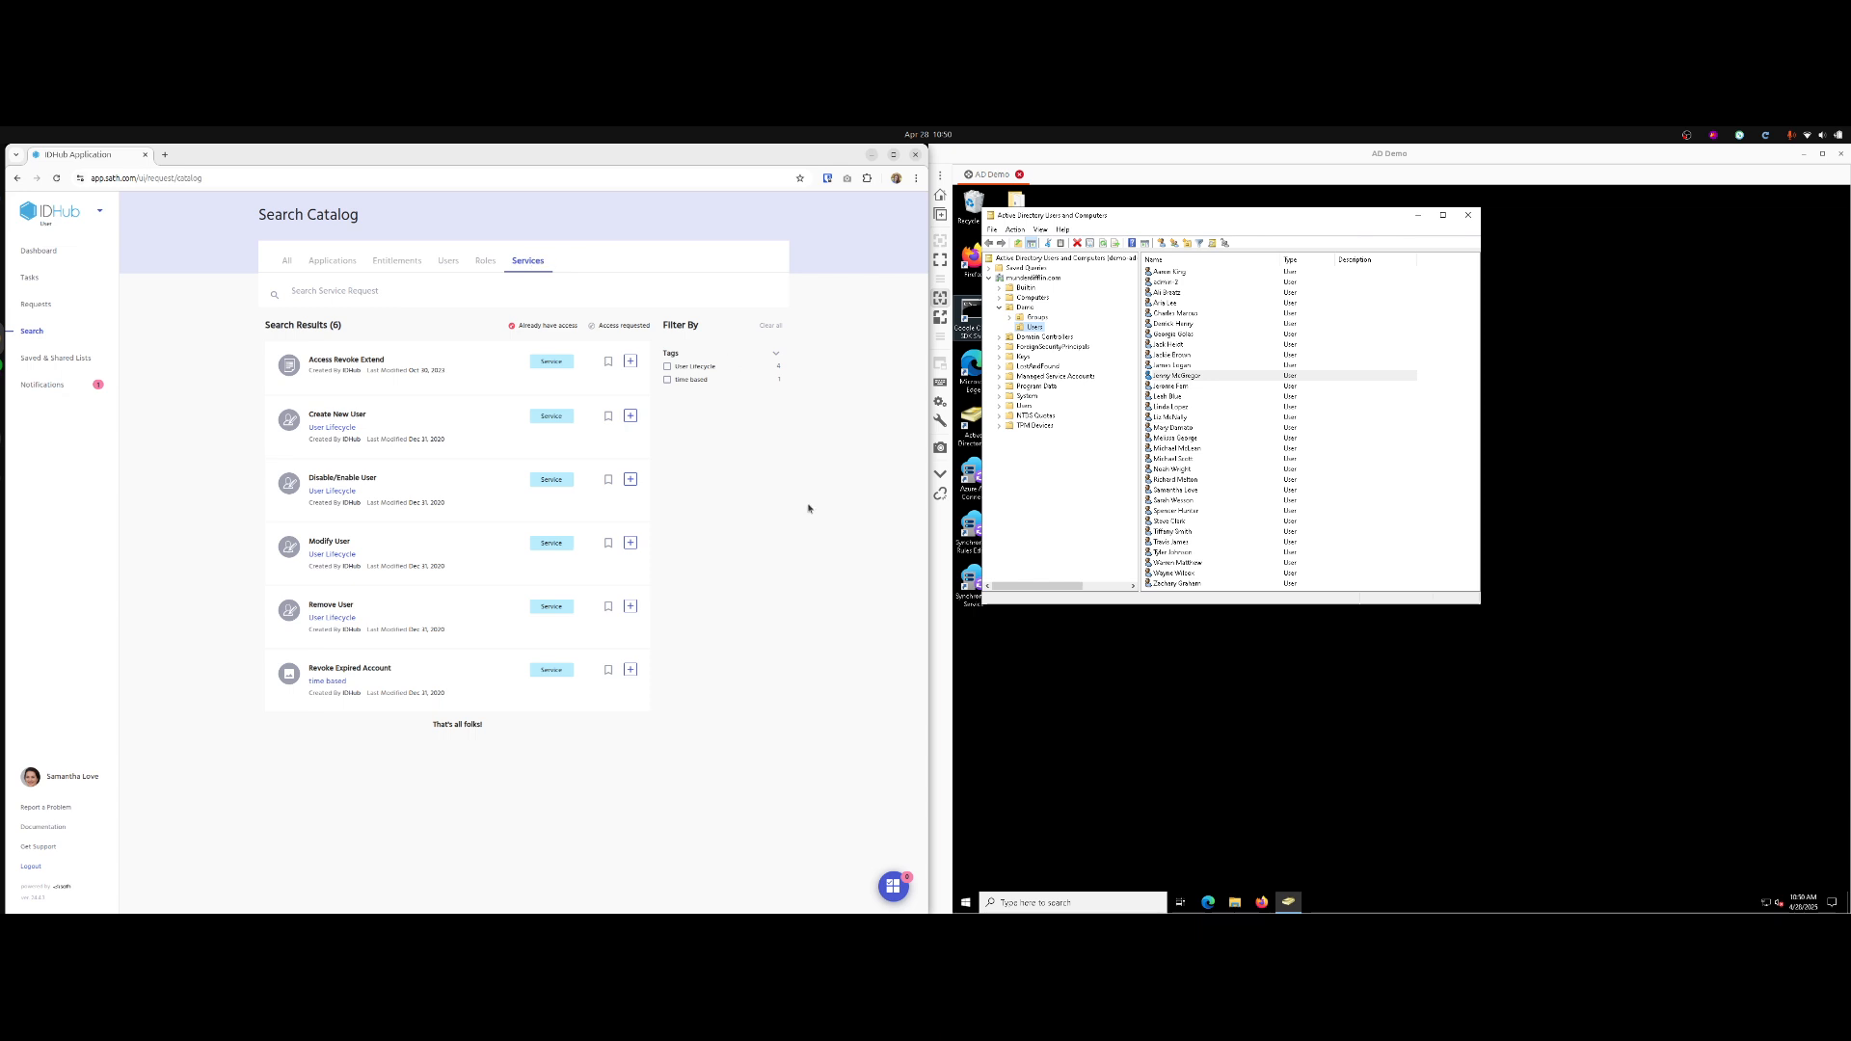
left_click(630, 416)
left_click(894, 884)
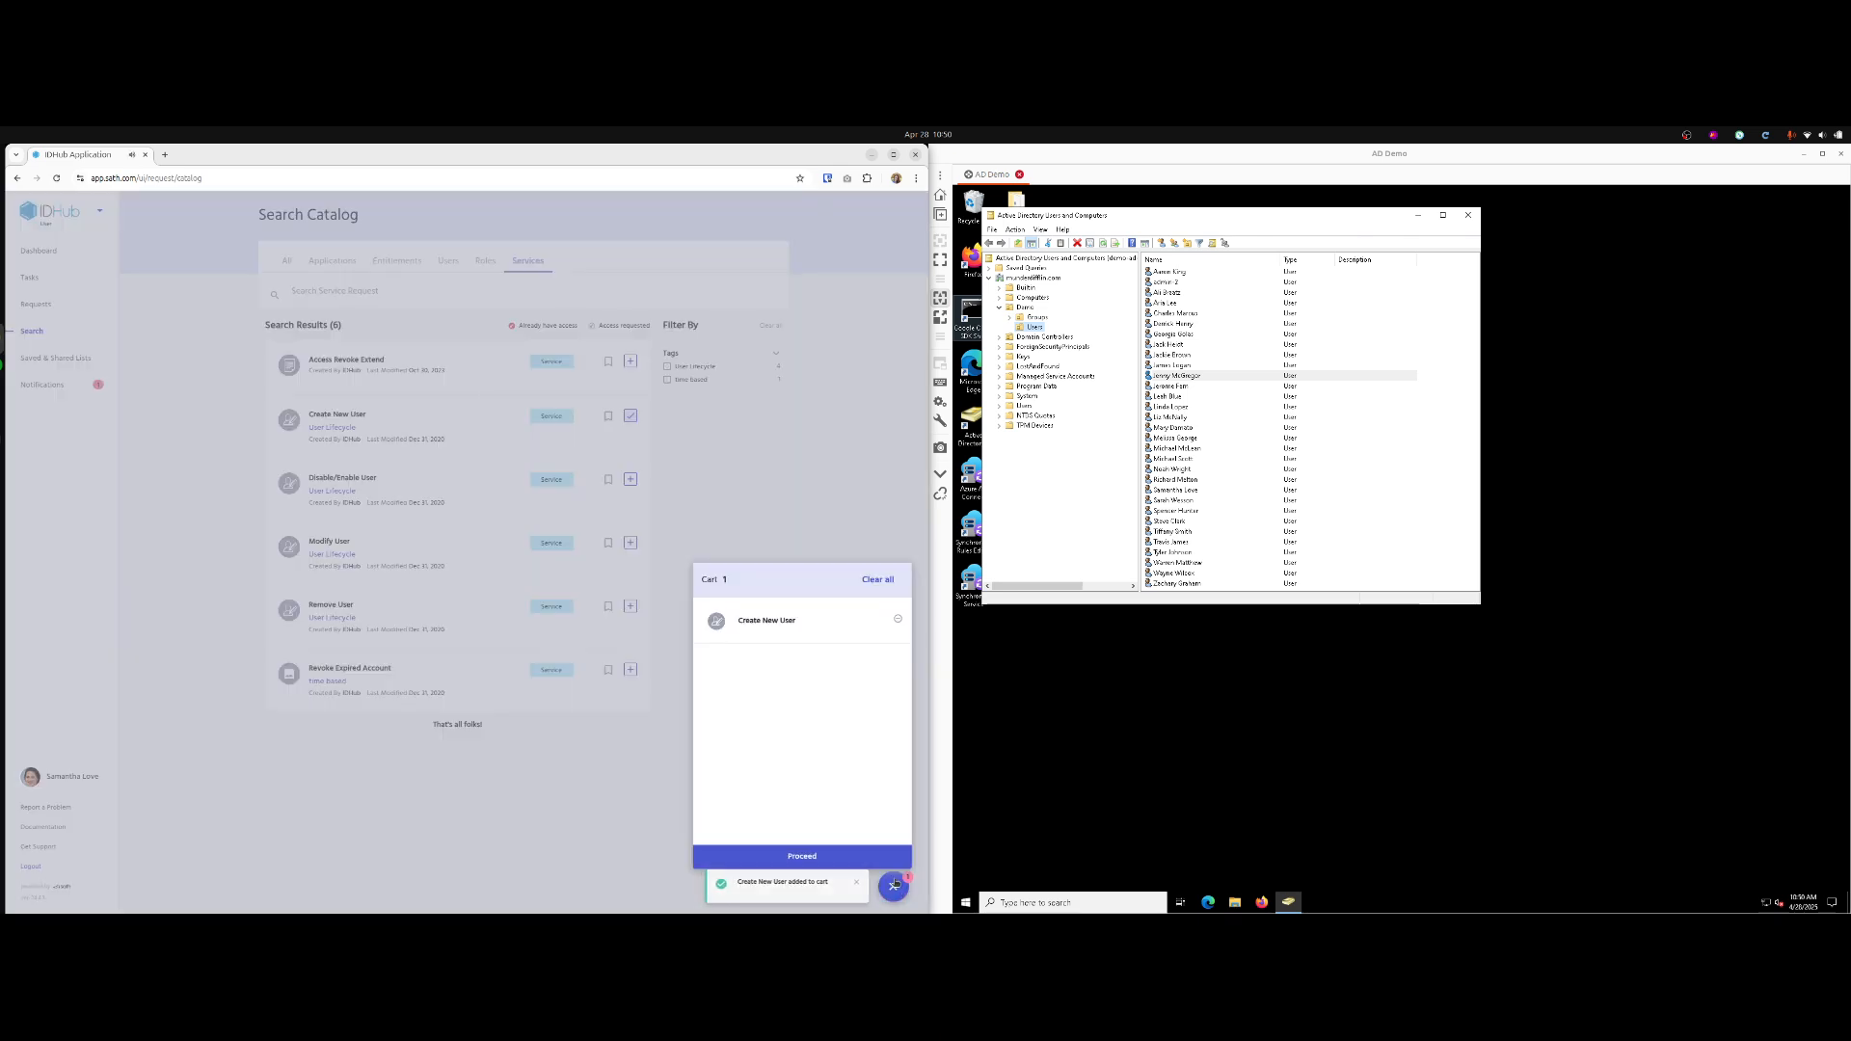
left_click(888, 856)
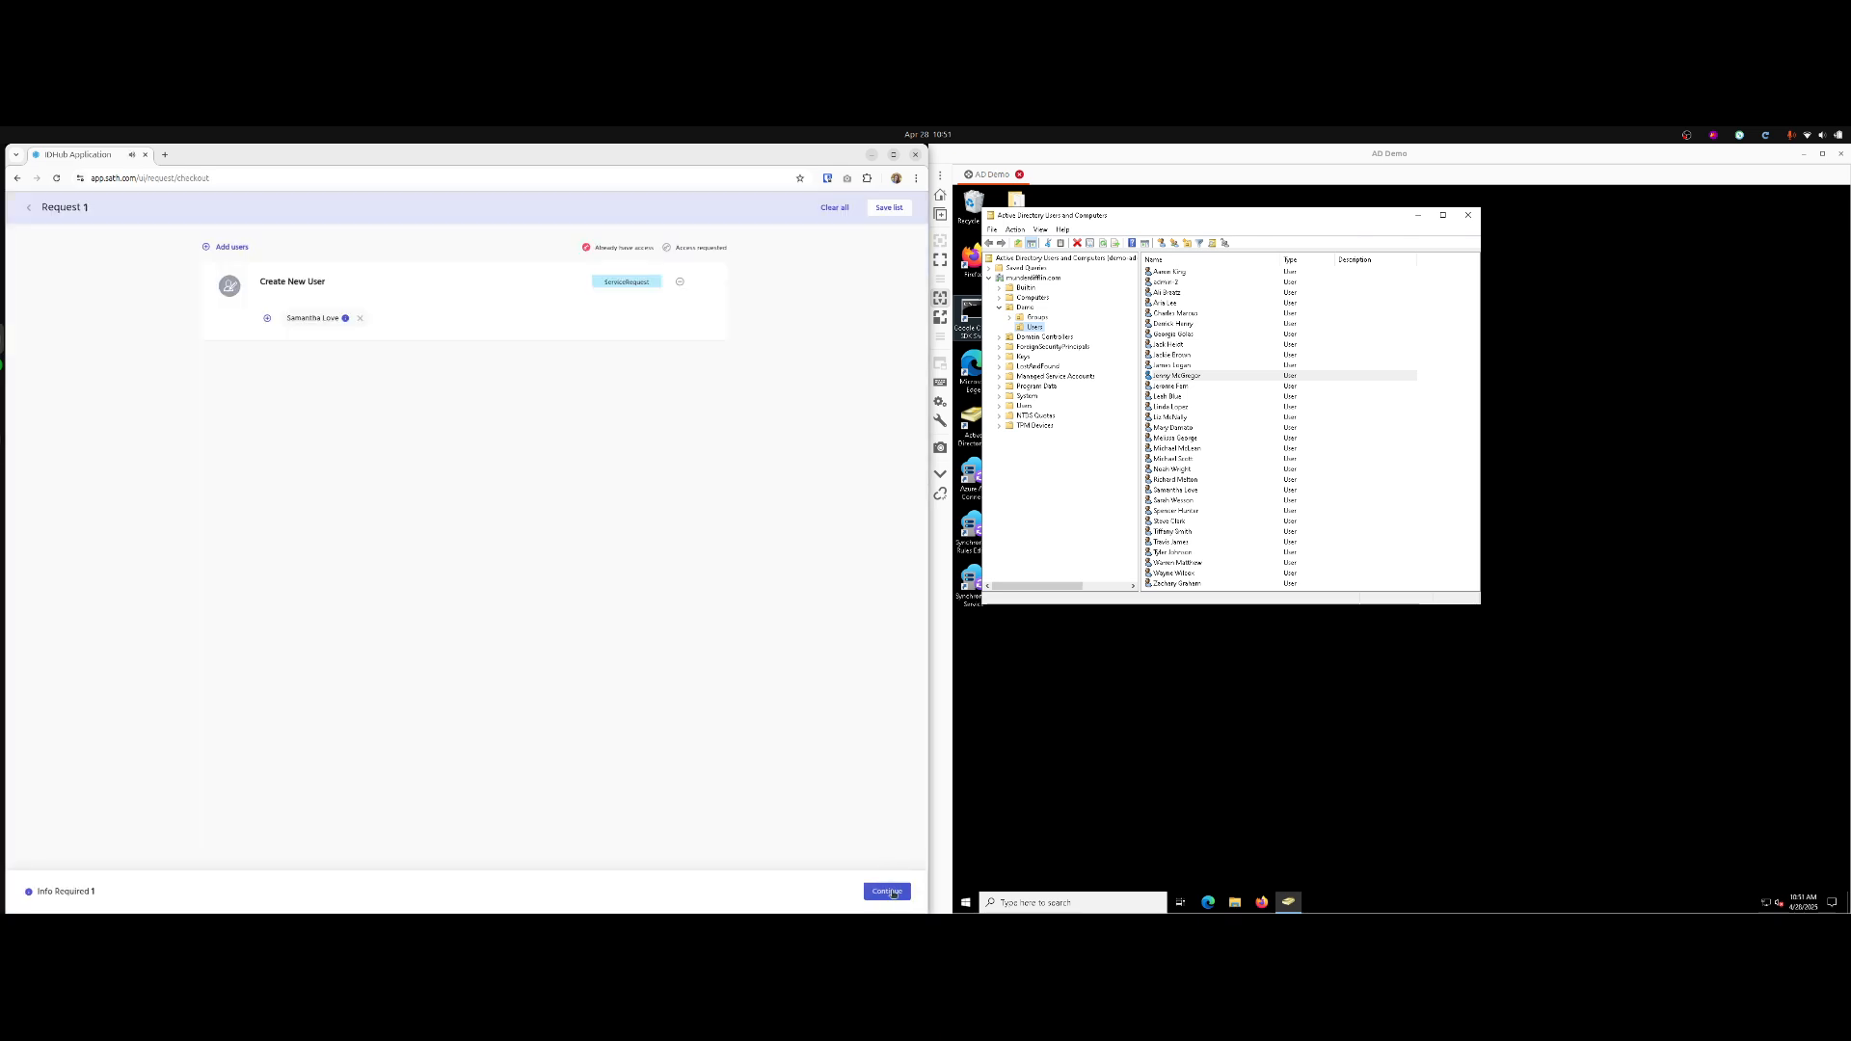
left_click(887, 891)
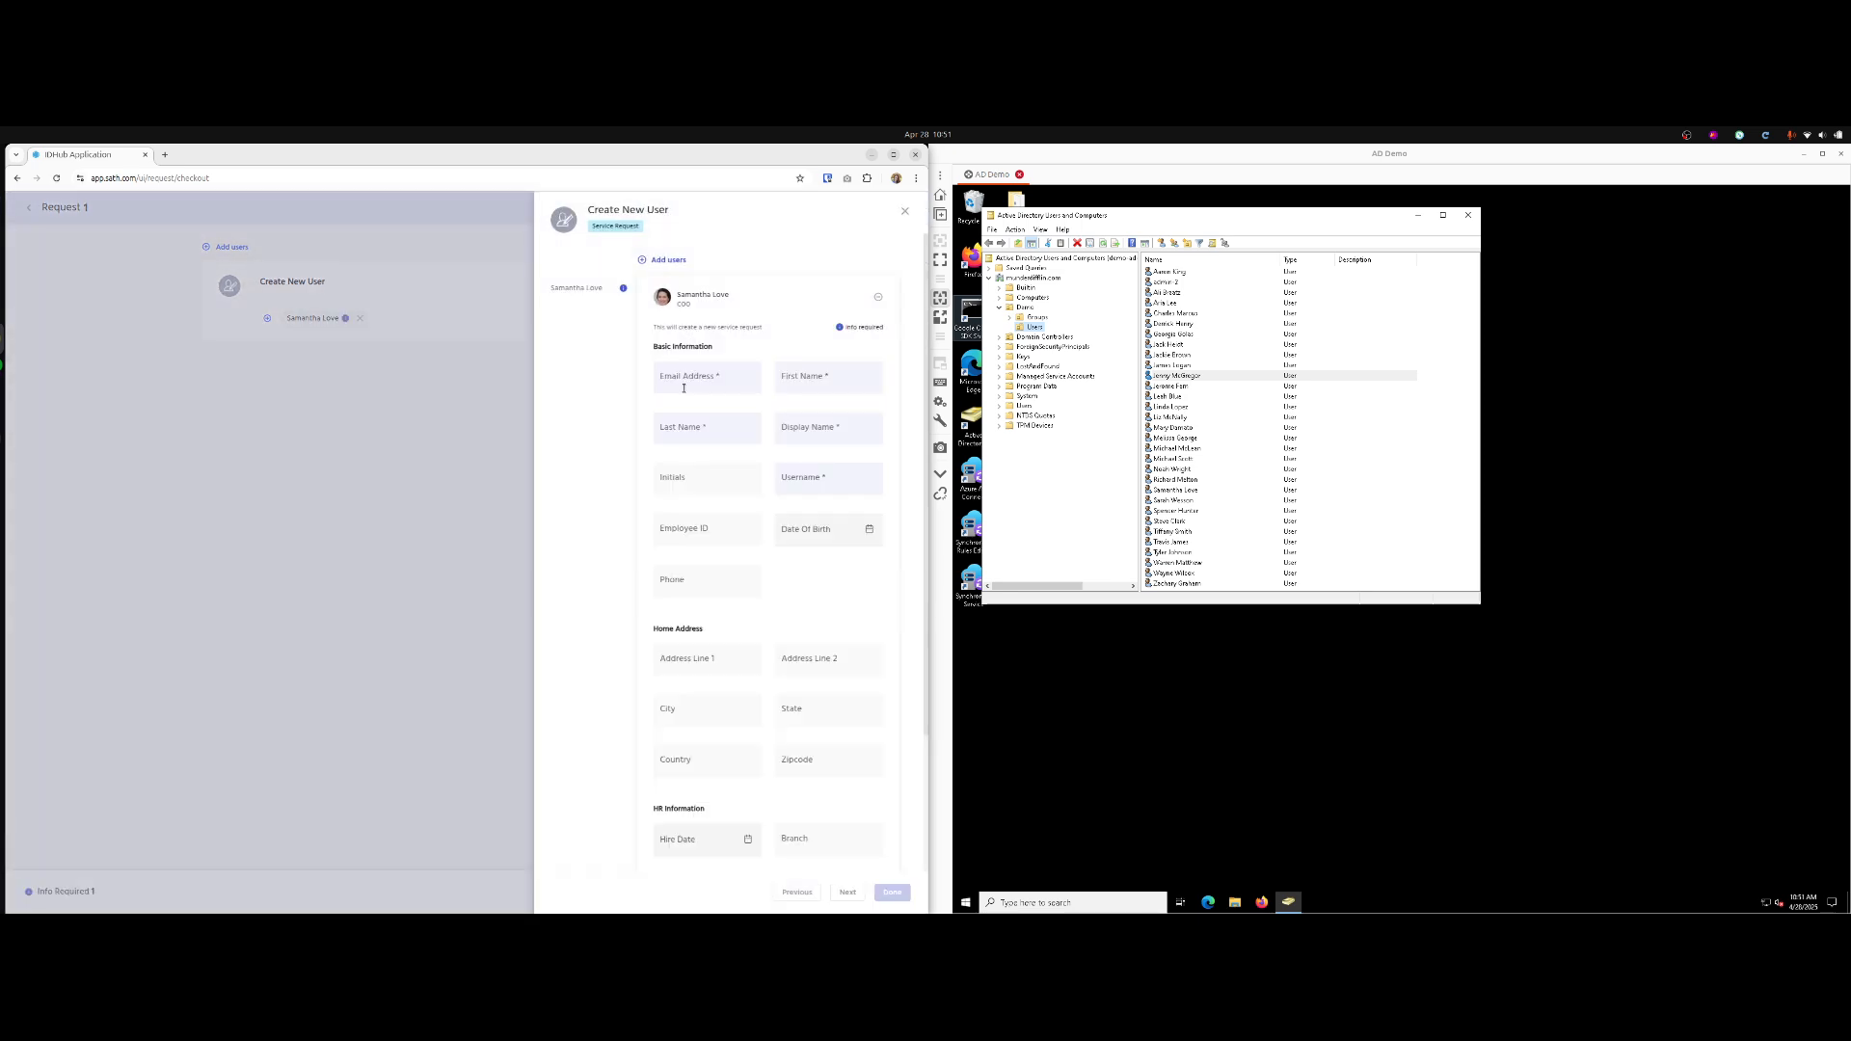
Enter the new user's email, first name, last name, display name and initials.
left_click(691, 383)
left_click(713, 337)
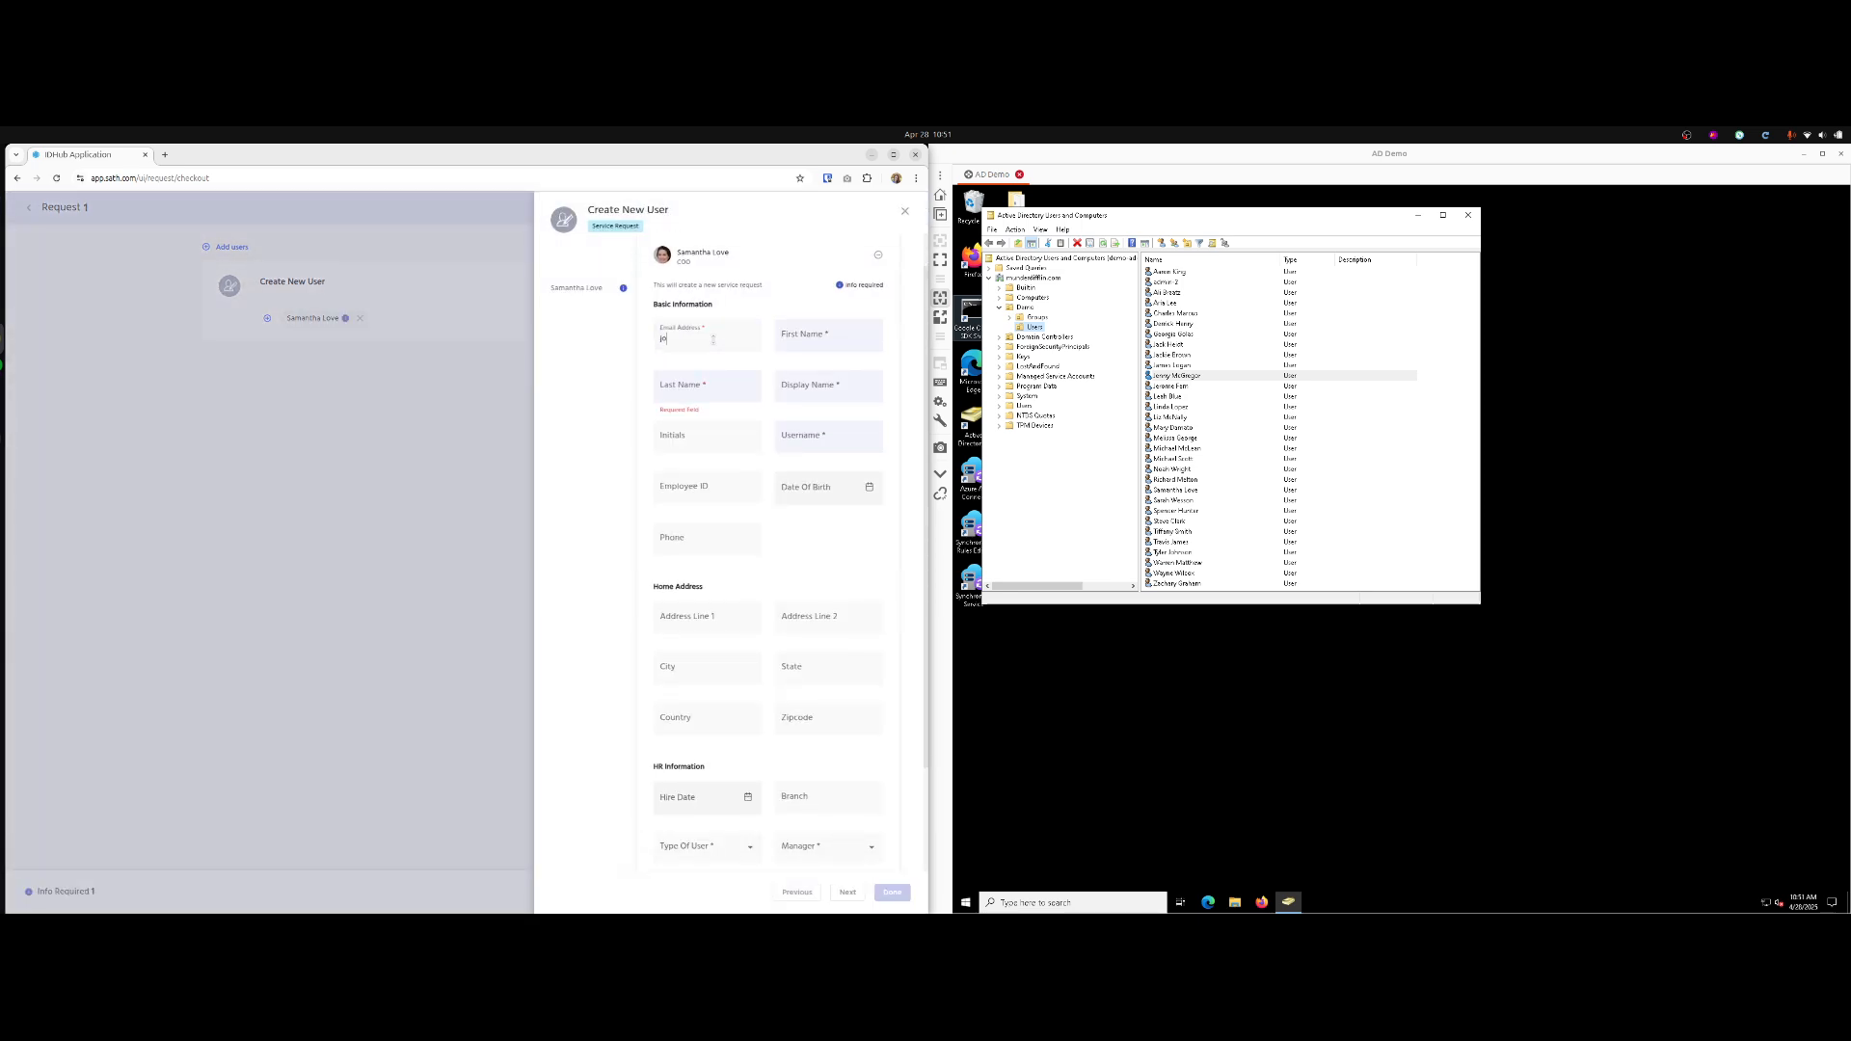
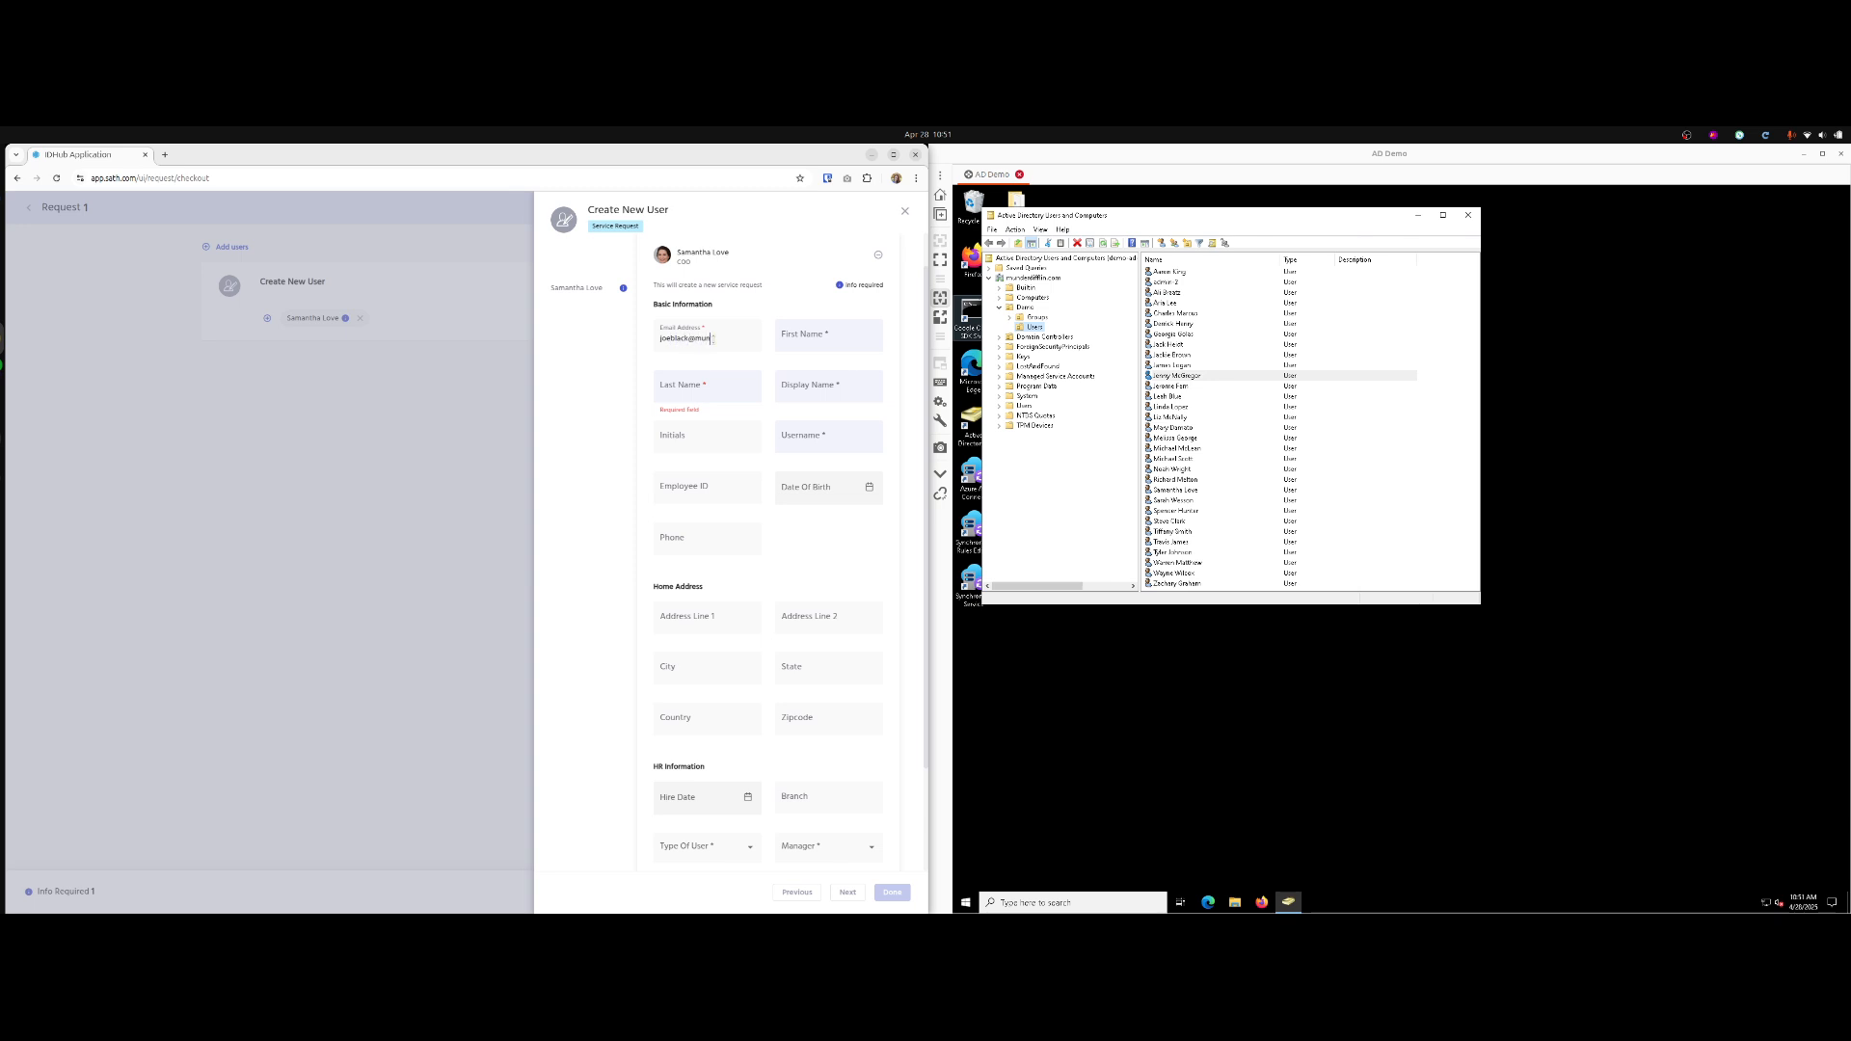
key("Tab")
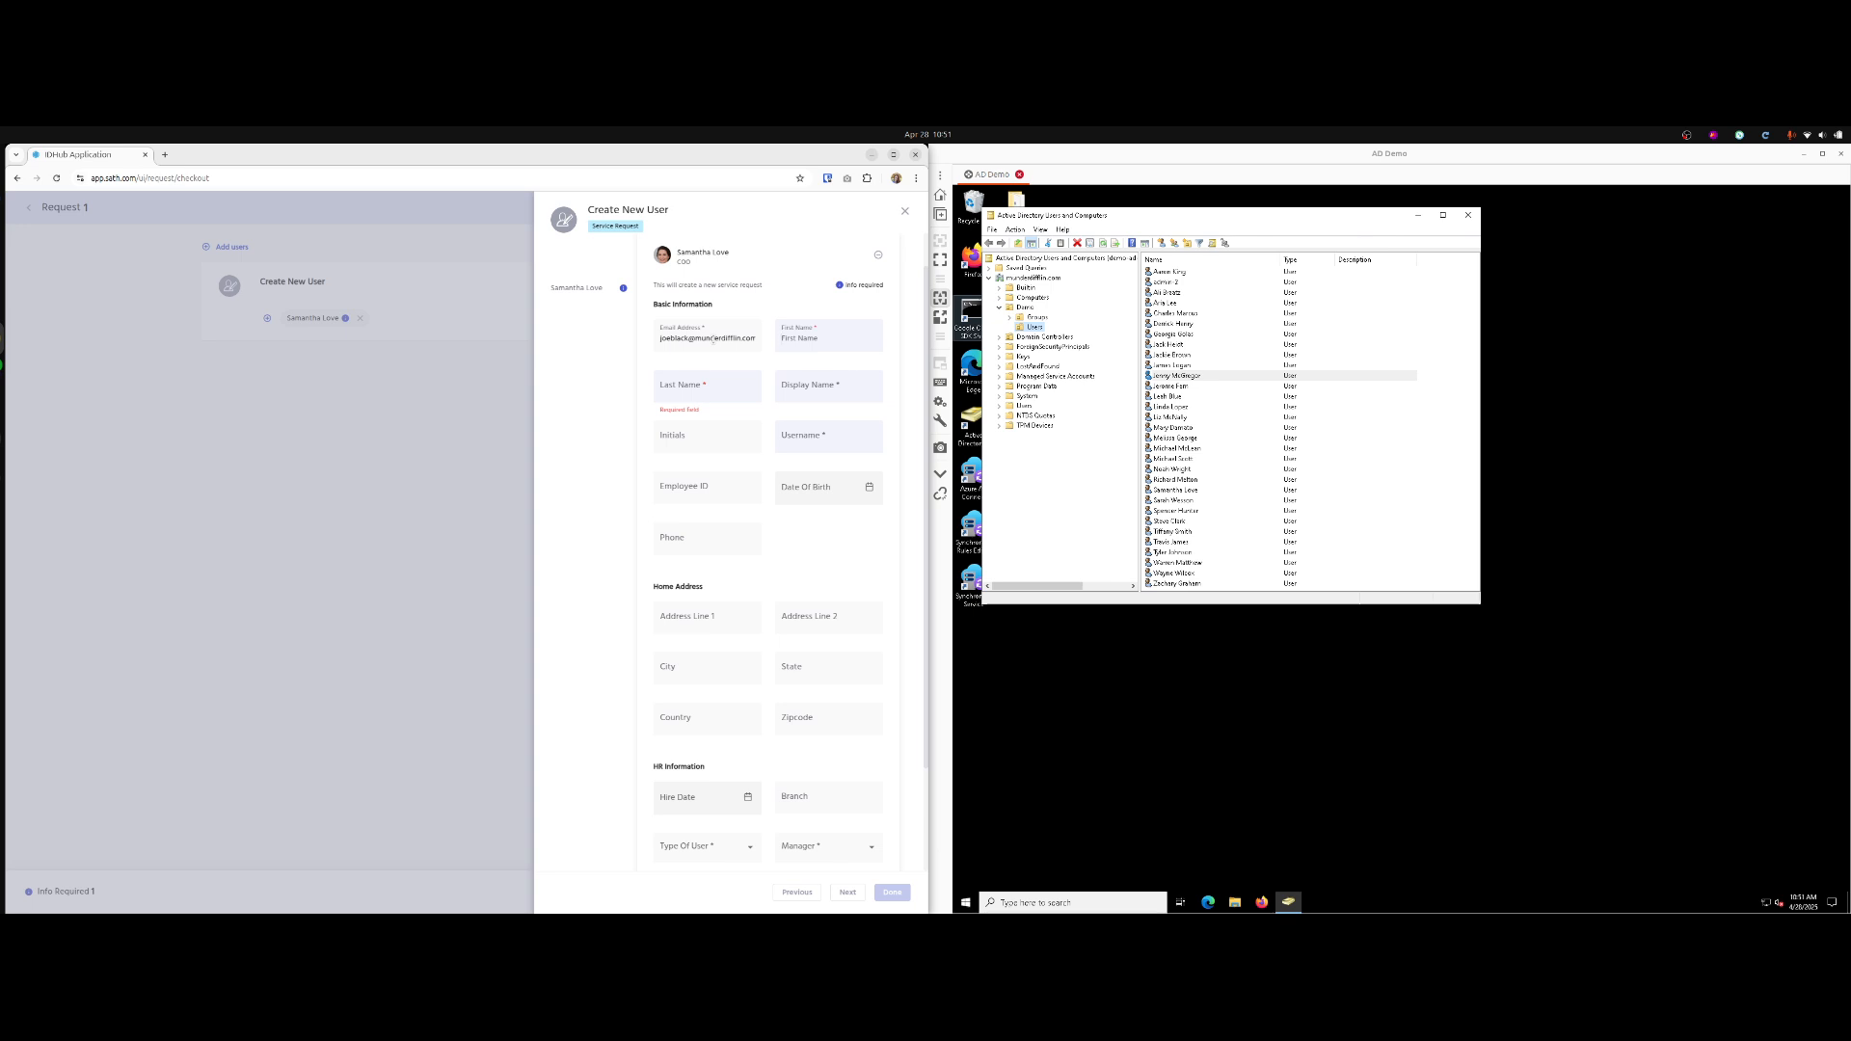
type("Joe")
key("Tab")
type("Black")
key("Tab")
type("Joe Black")
key("Tab")
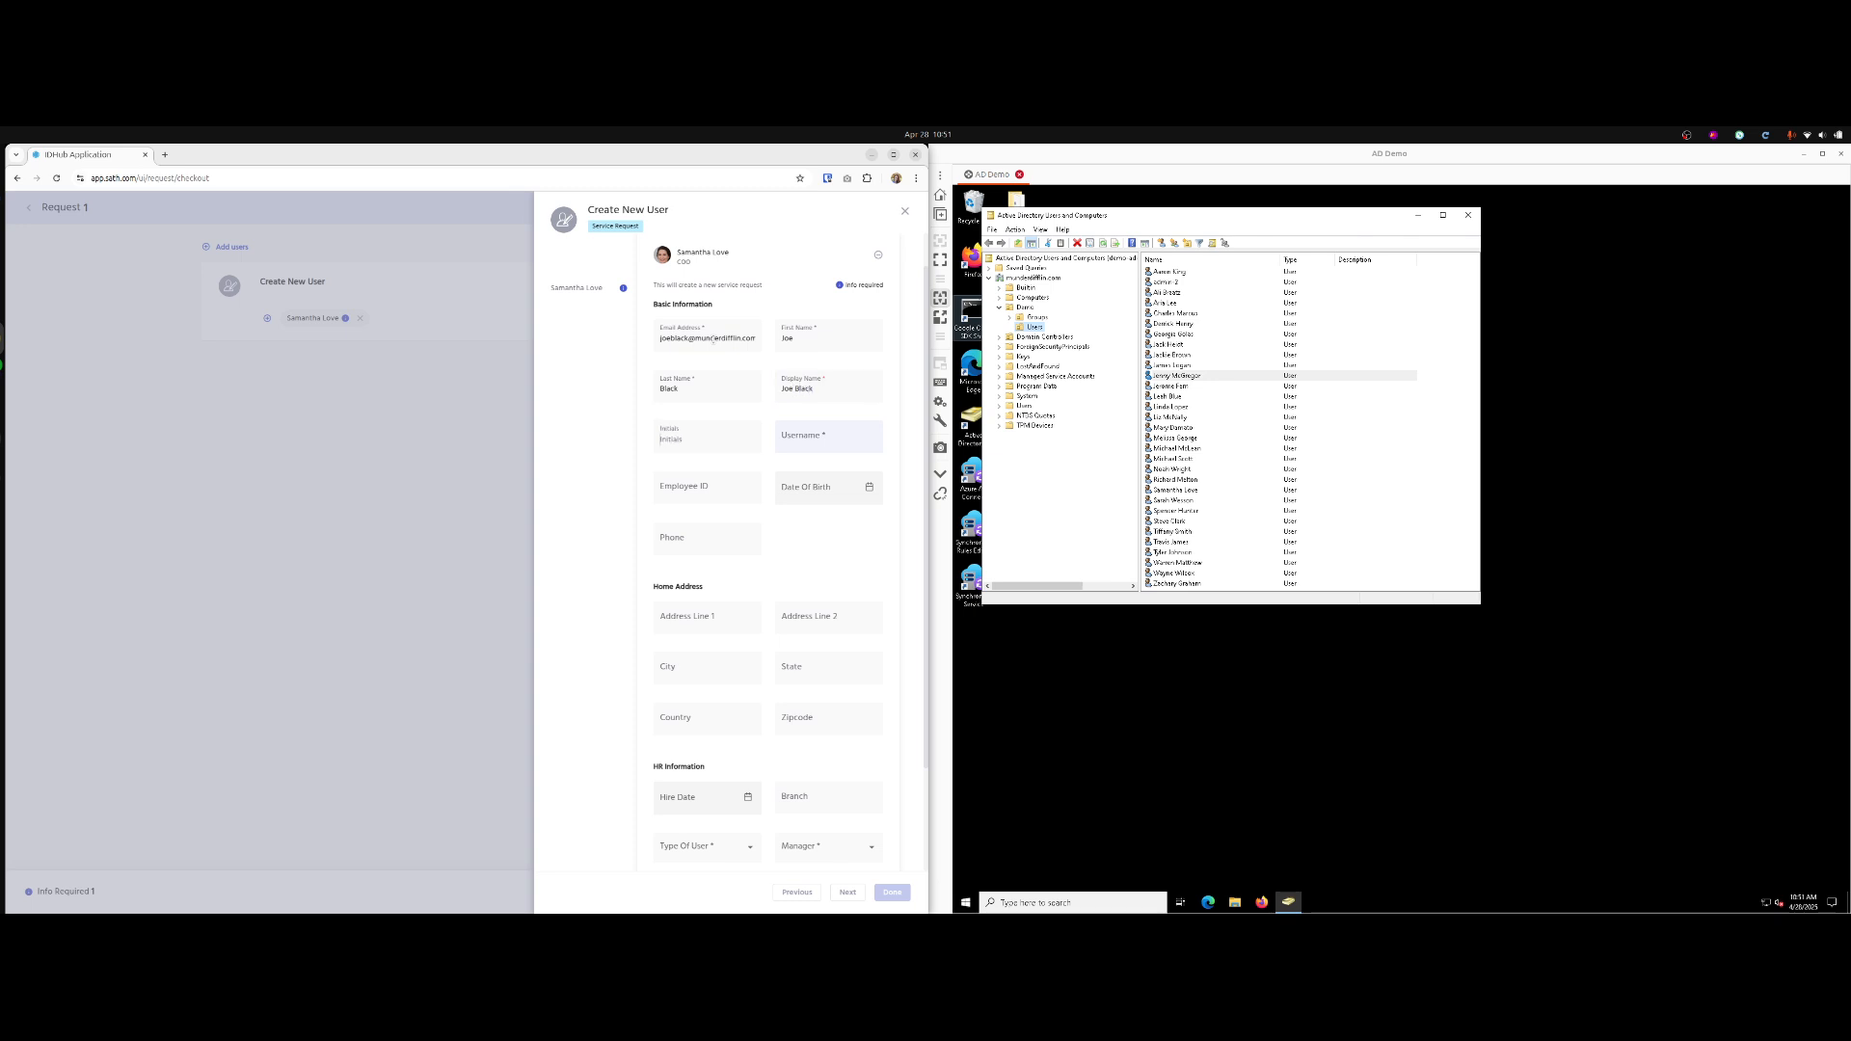
type("JB")
Set the new user's username and reuse it as the employee ID.
key("Tab")
type("jb")
key("Tab")
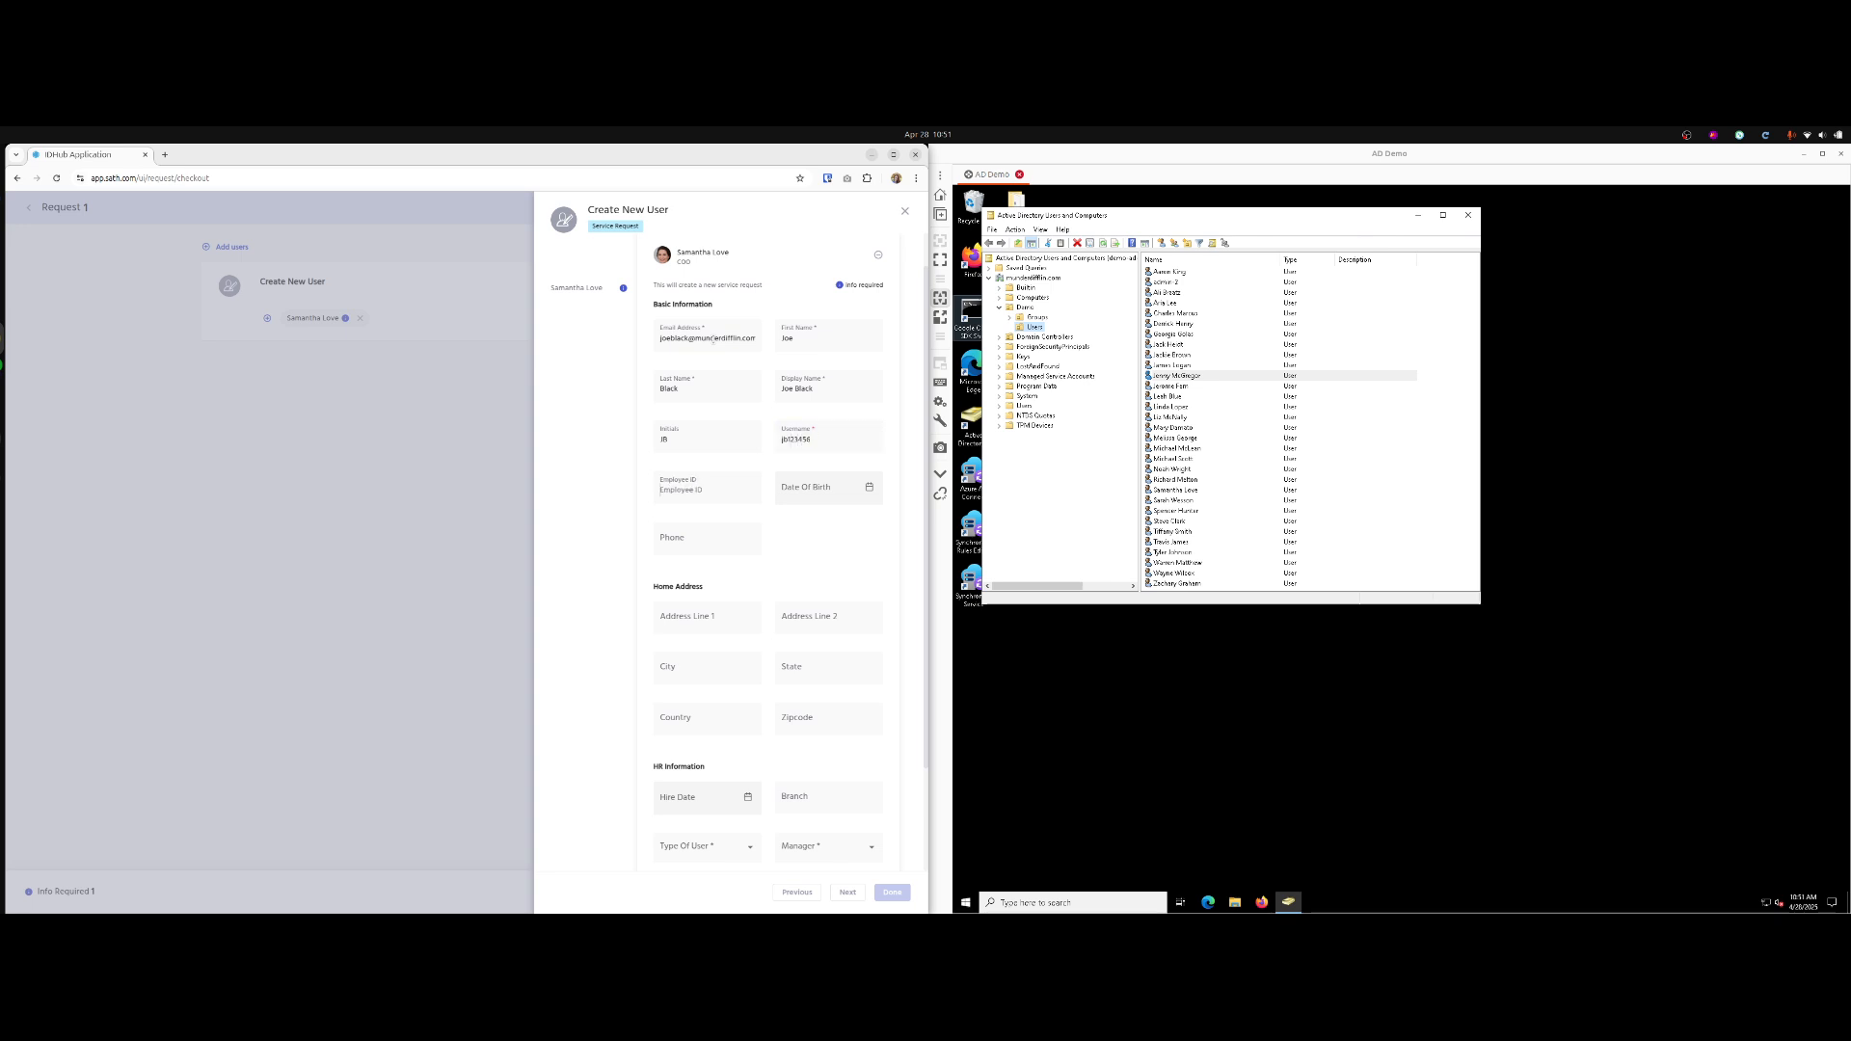
double_click(813, 438)
key("ctrl+c")
left_click(700, 484)
key("ctrl+v")
key("Tab")
left_click(748, 527)
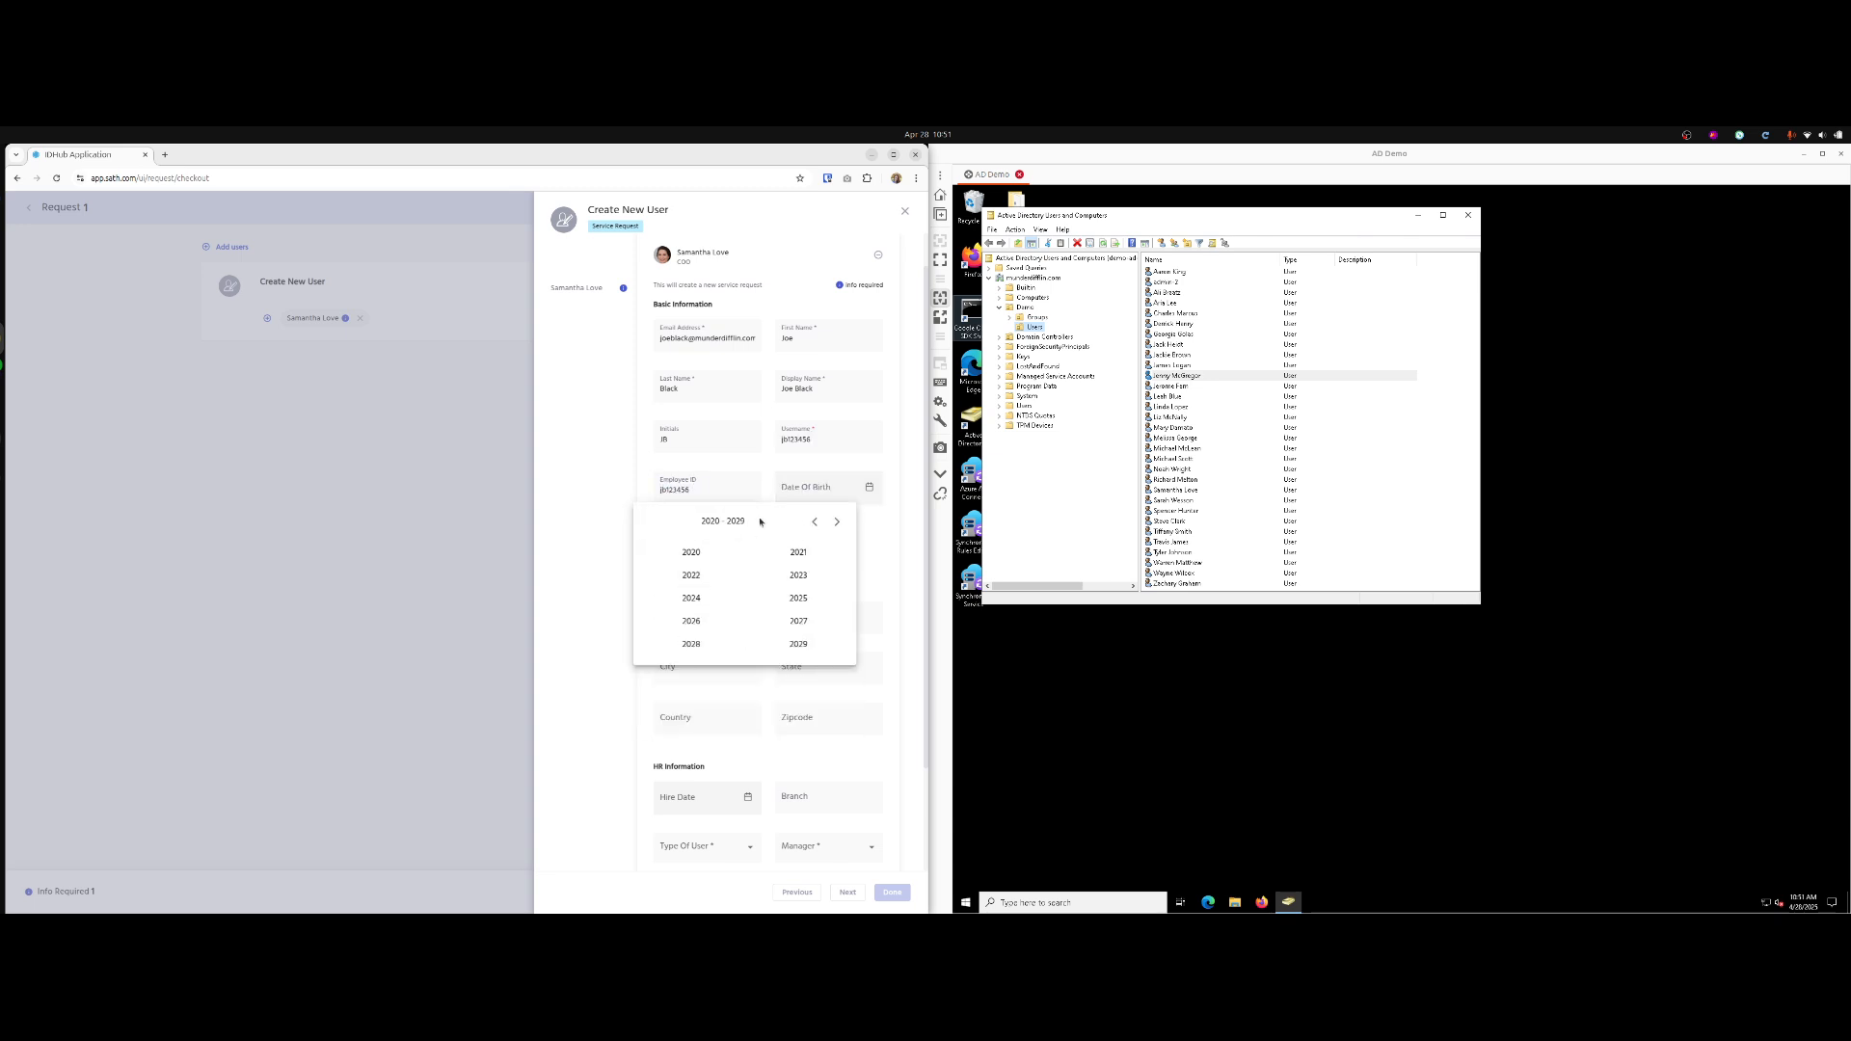
left_click(814, 521)
left_click(814, 522)
left_click(815, 522)
left_click(815, 522)
left_click(692, 599)
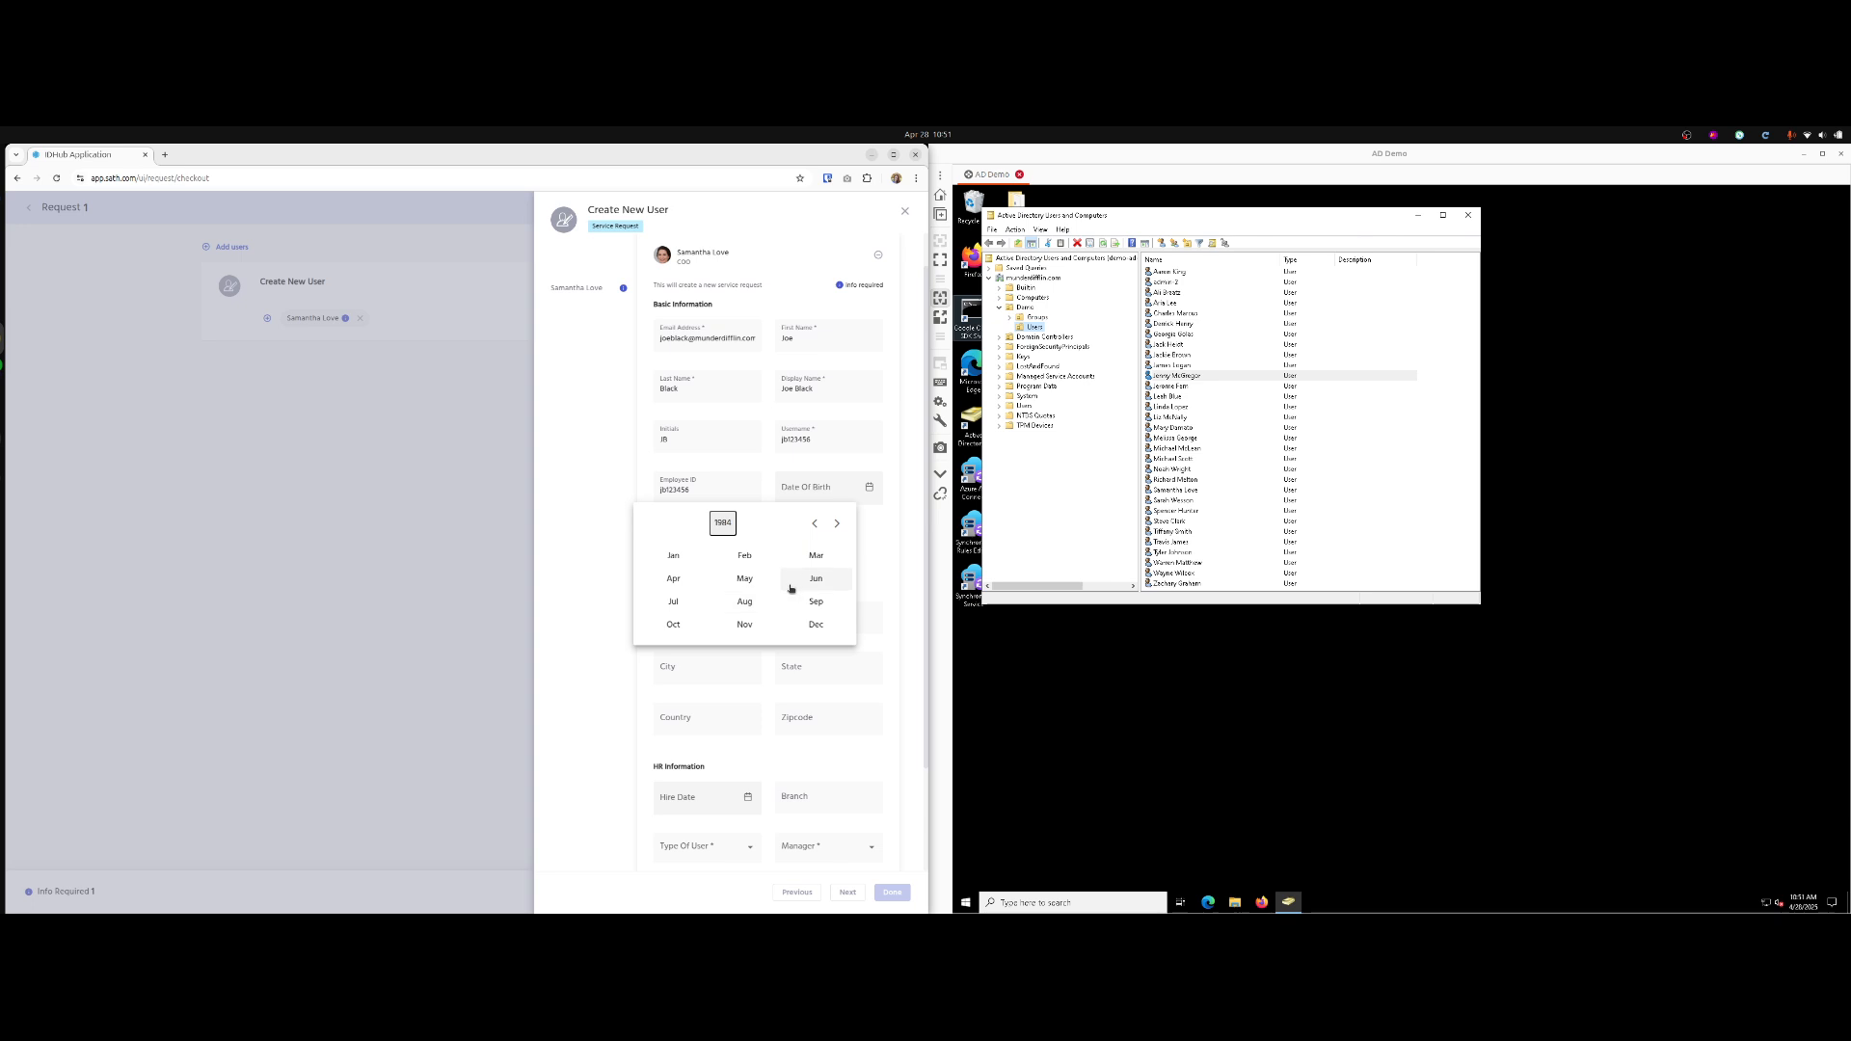
left_click(744, 584)
left_click(798, 604)
left_click(698, 538)
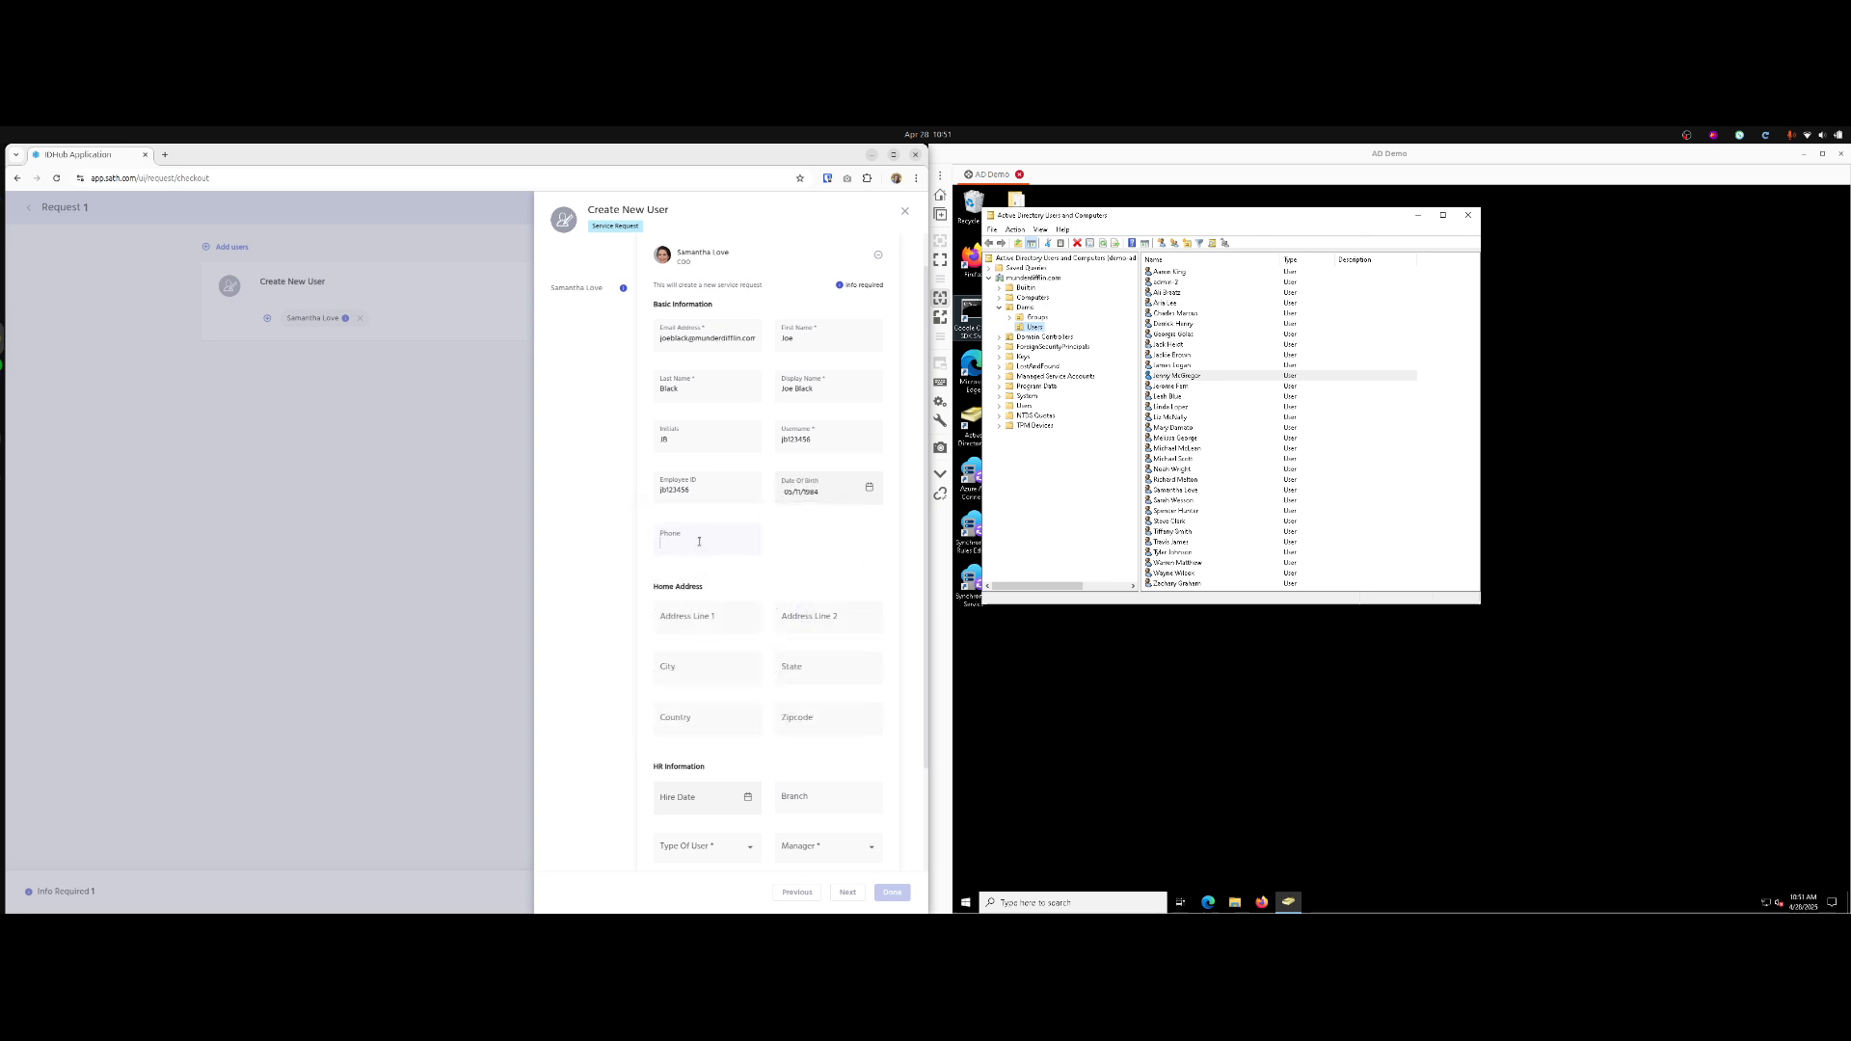
type("123456789")
scroll(771, 674, "down", 3)
left_click(683, 671)
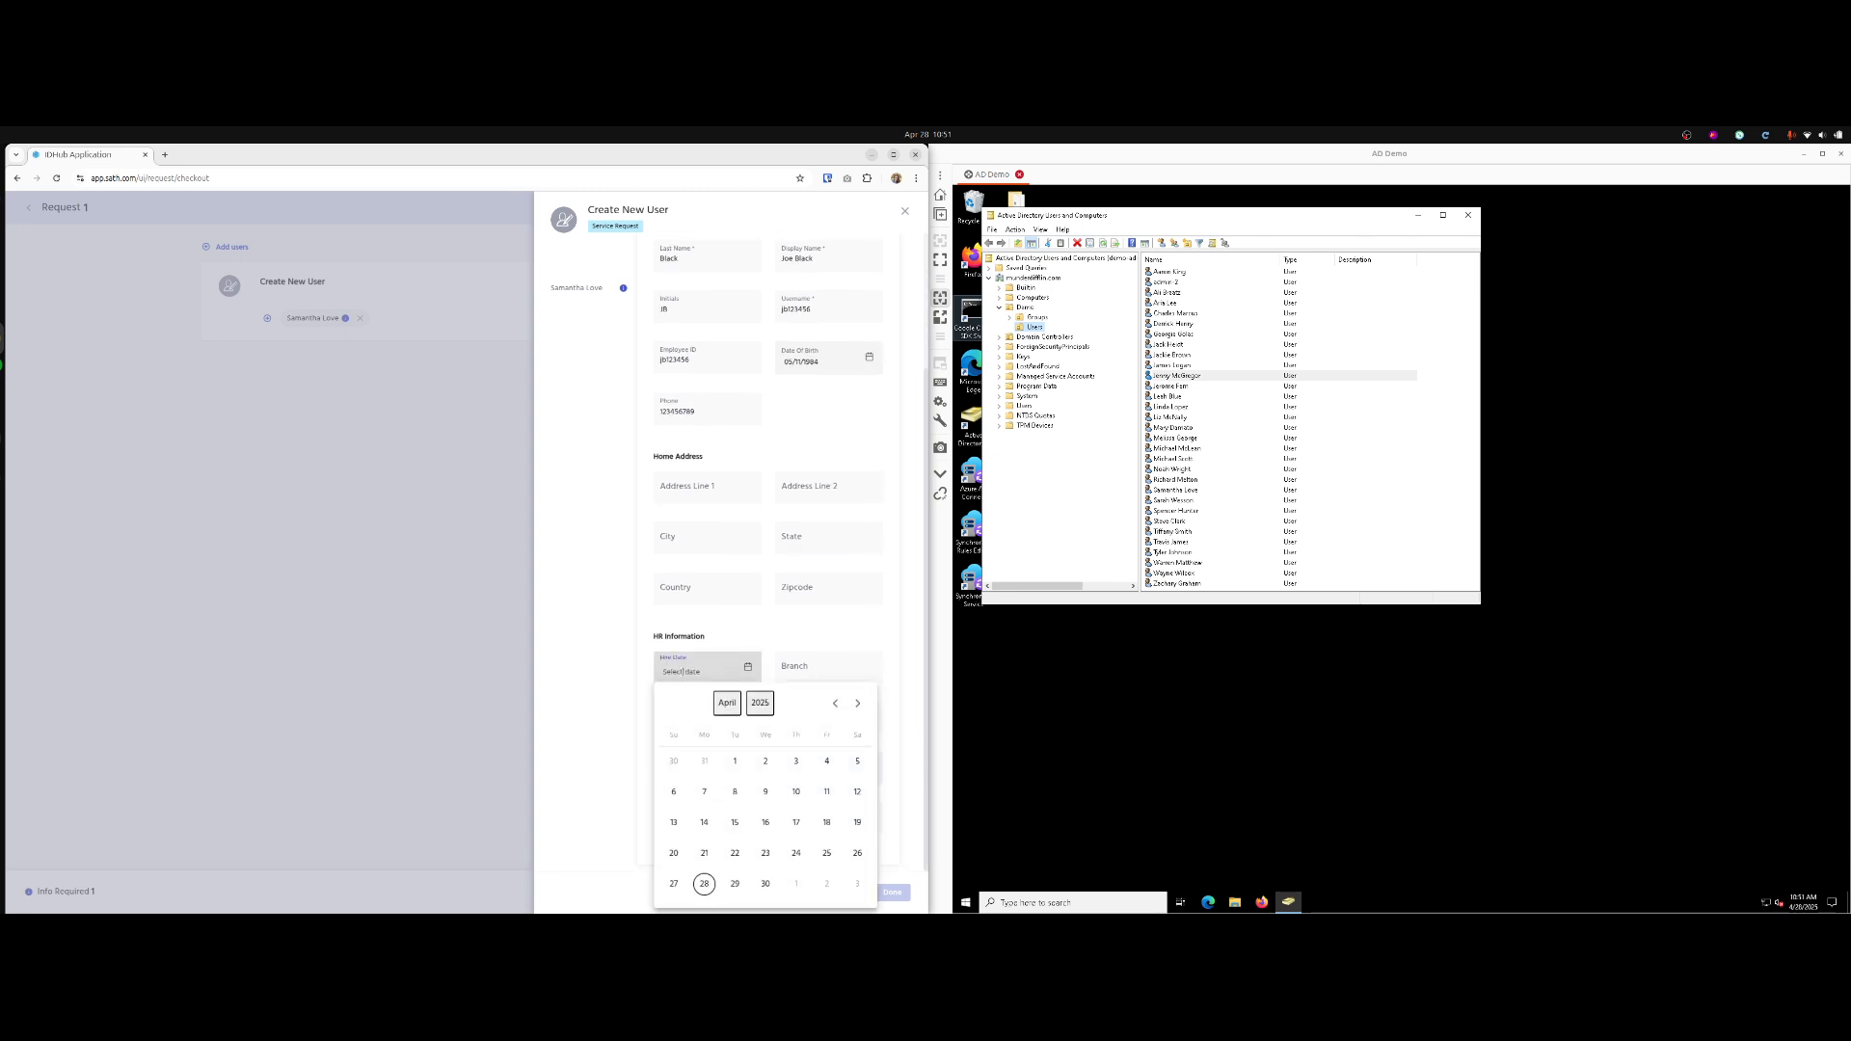
left_click(734, 821)
Set the branch to M, user type to Employee, and choose the new user's manager.
left_click(831, 672)
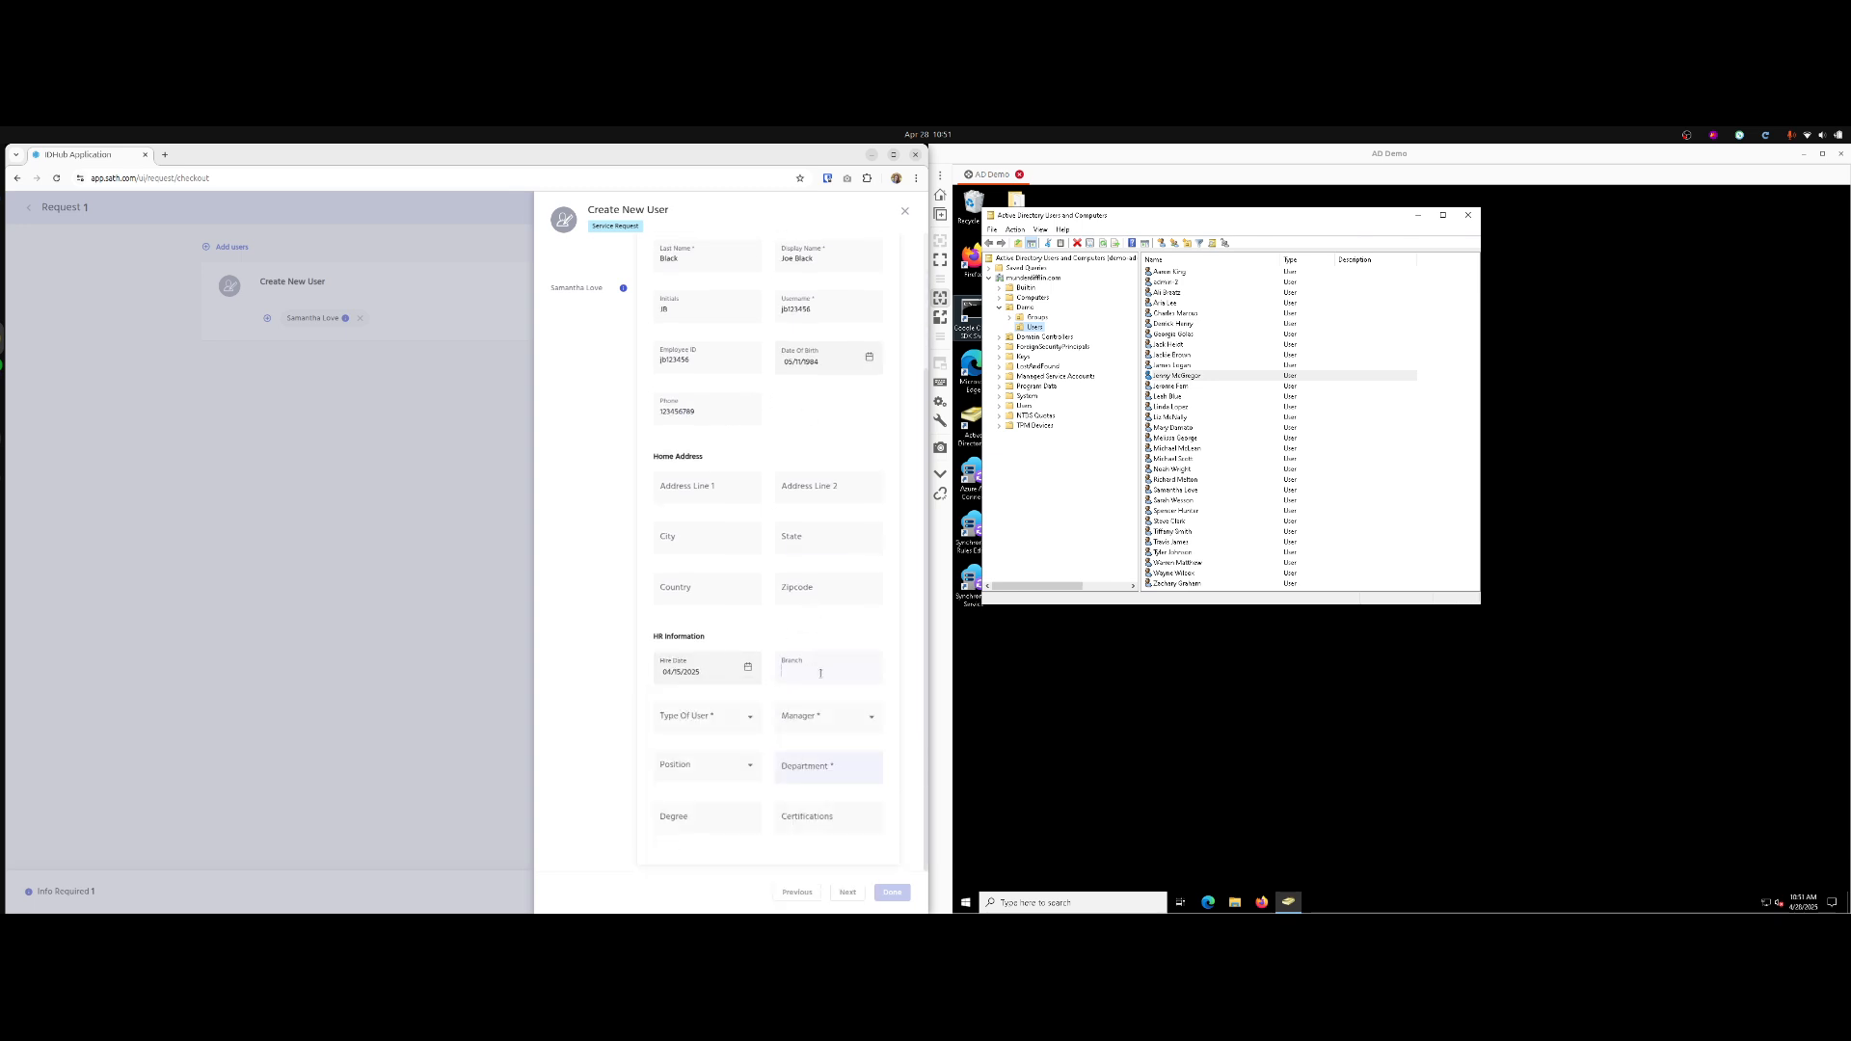
type("Main")
left_click(720, 730)
left_click(704, 773)
left_click(815, 717)
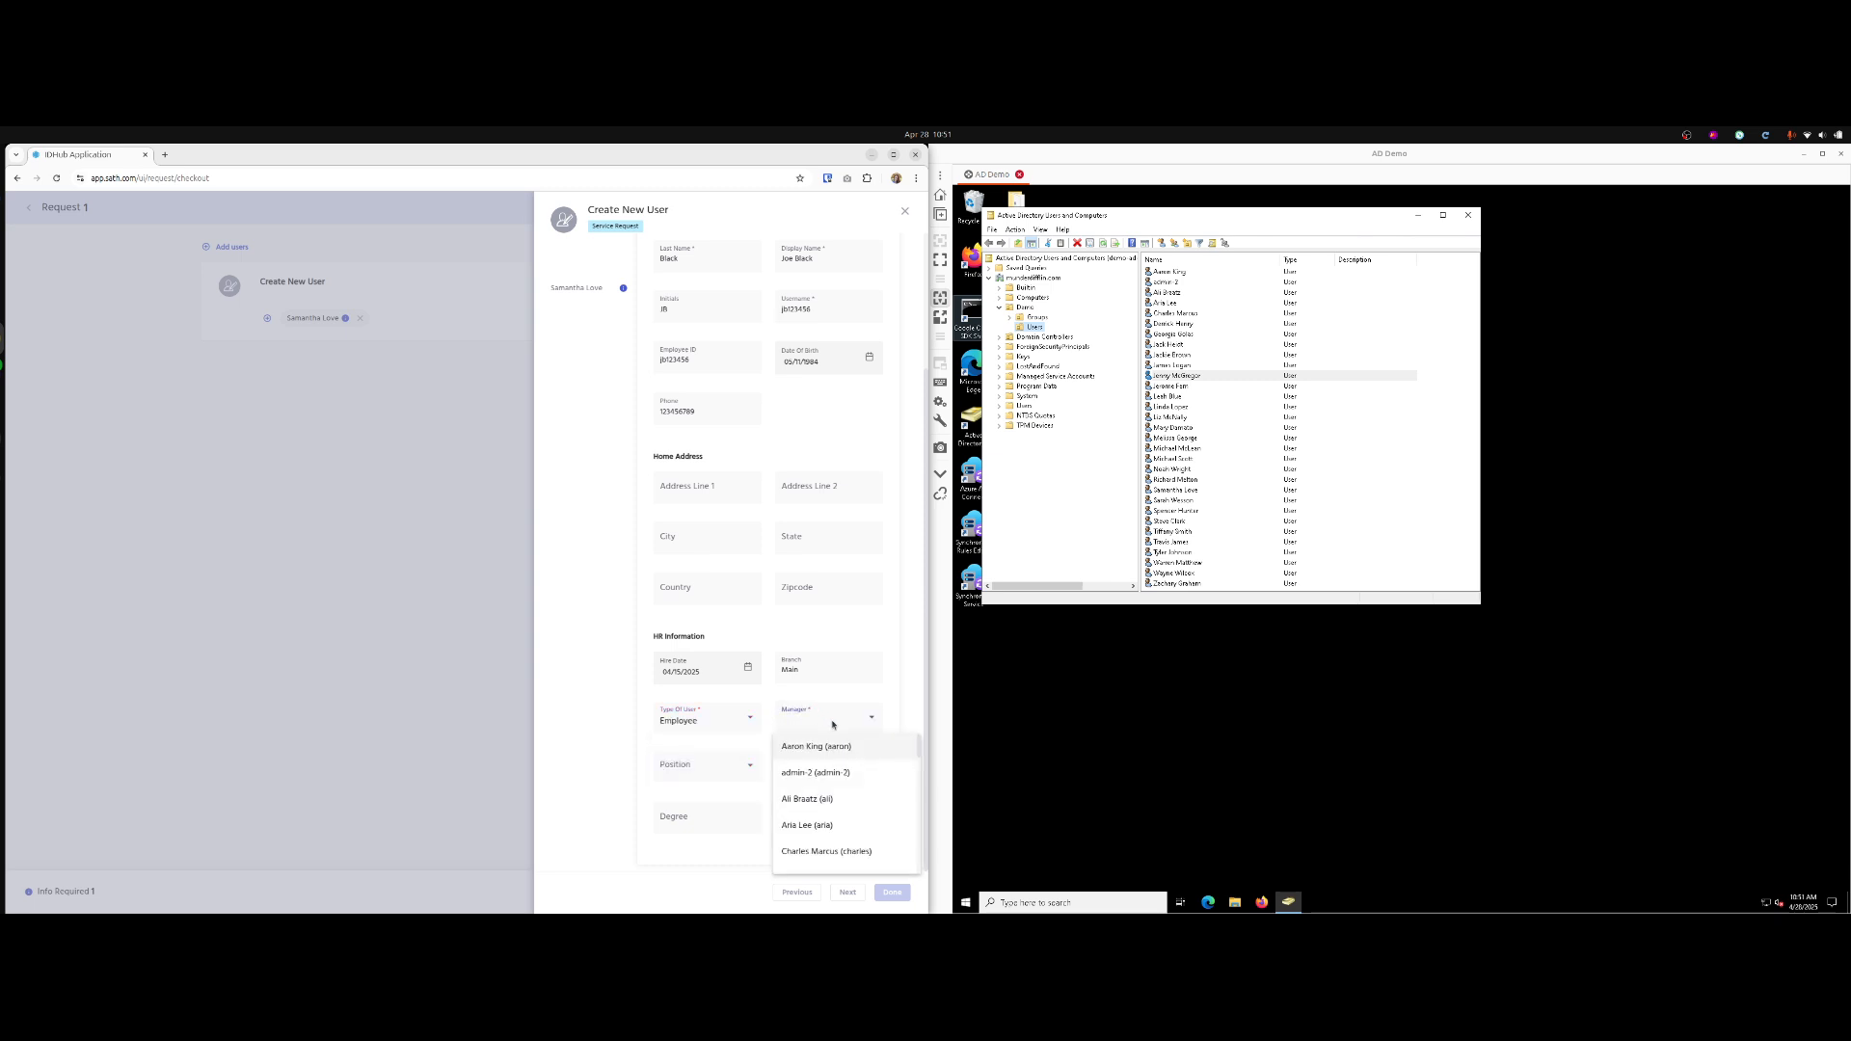
scroll(840, 800, "down", 5)
left_click(843, 858)
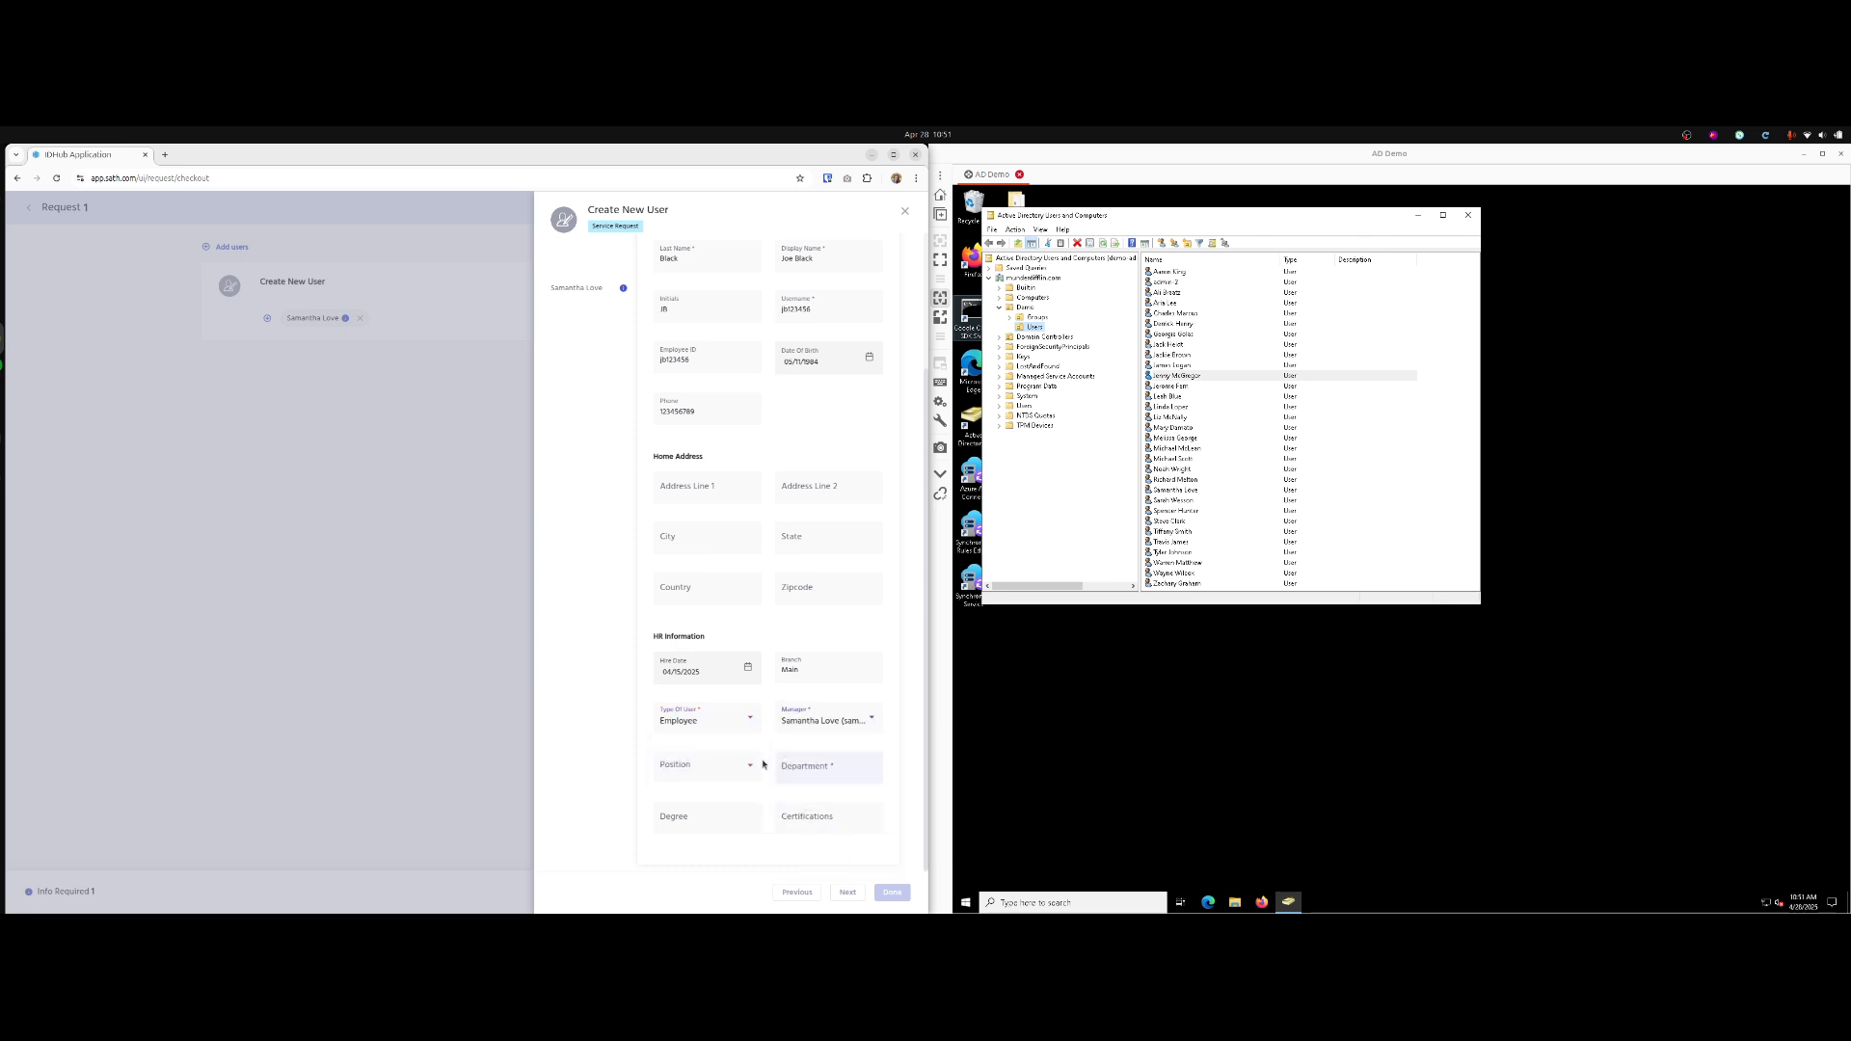
Set position Marketing Intern, department Marketing, and certifications SE.
left_click(699, 768)
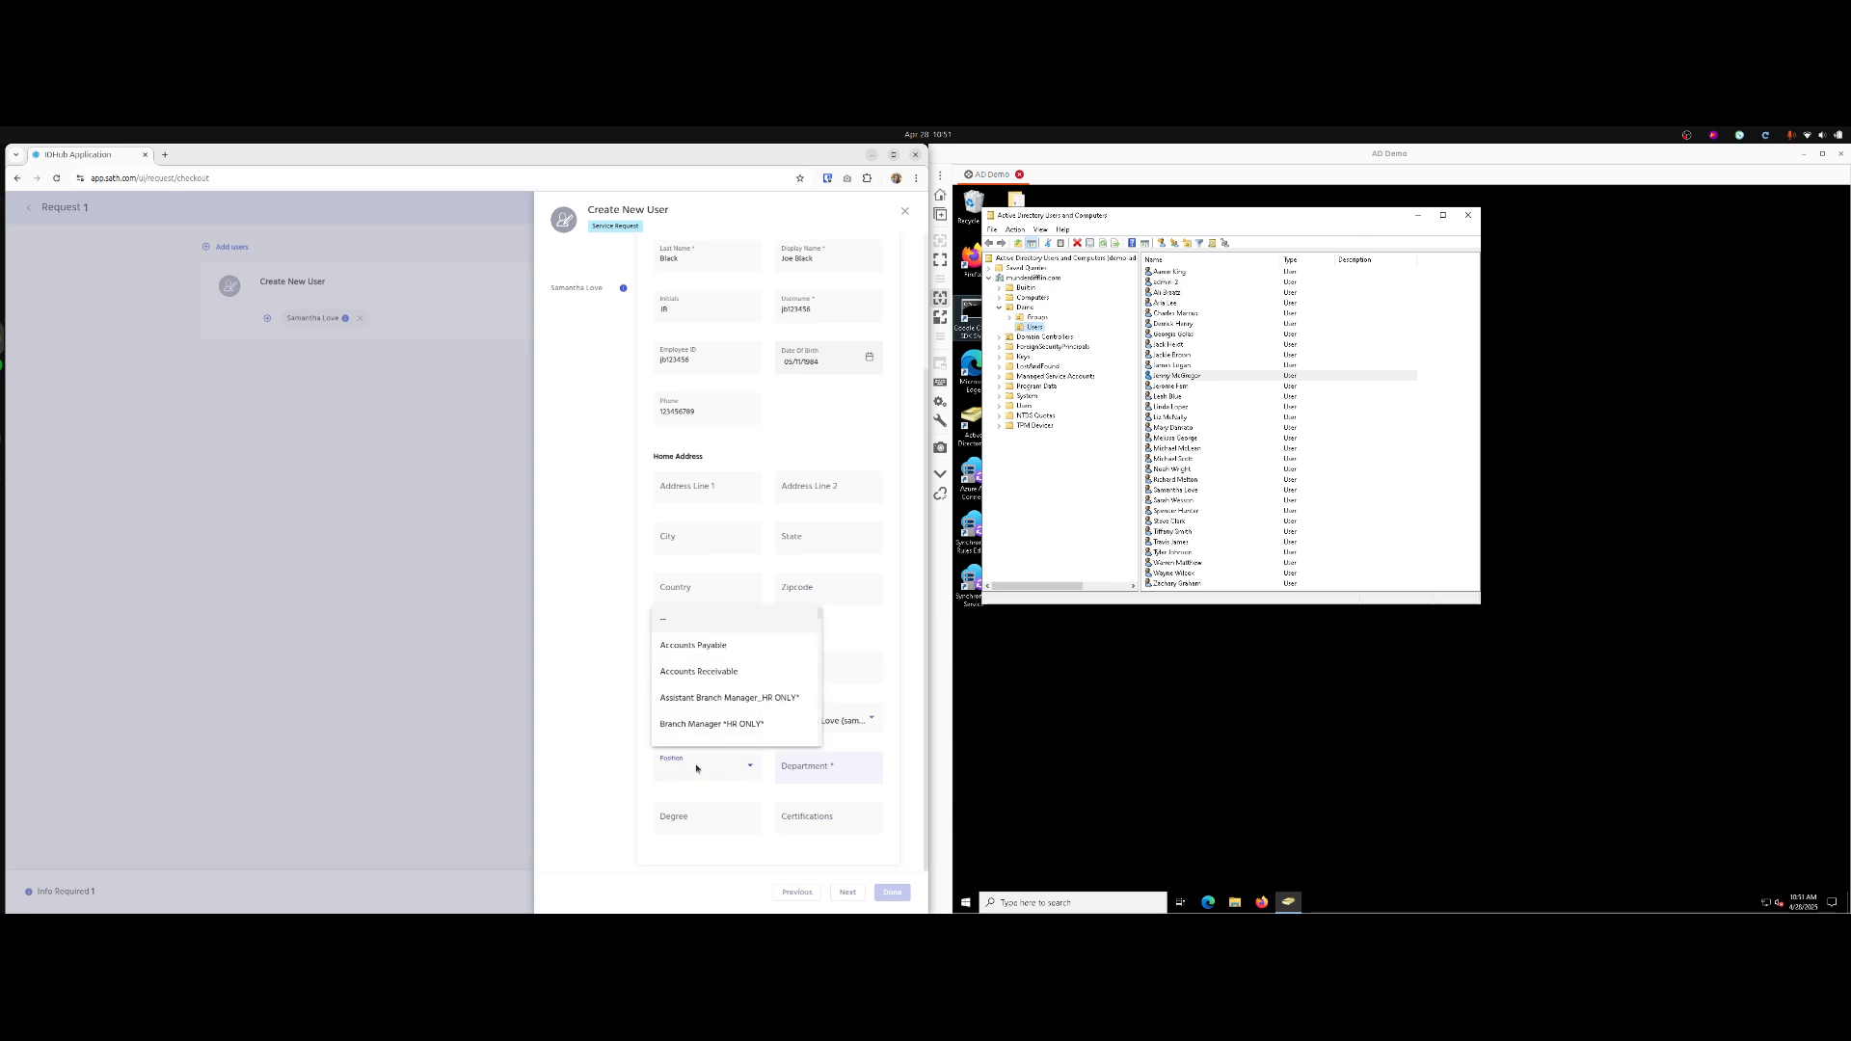
scroll(730, 713, "down", 10)
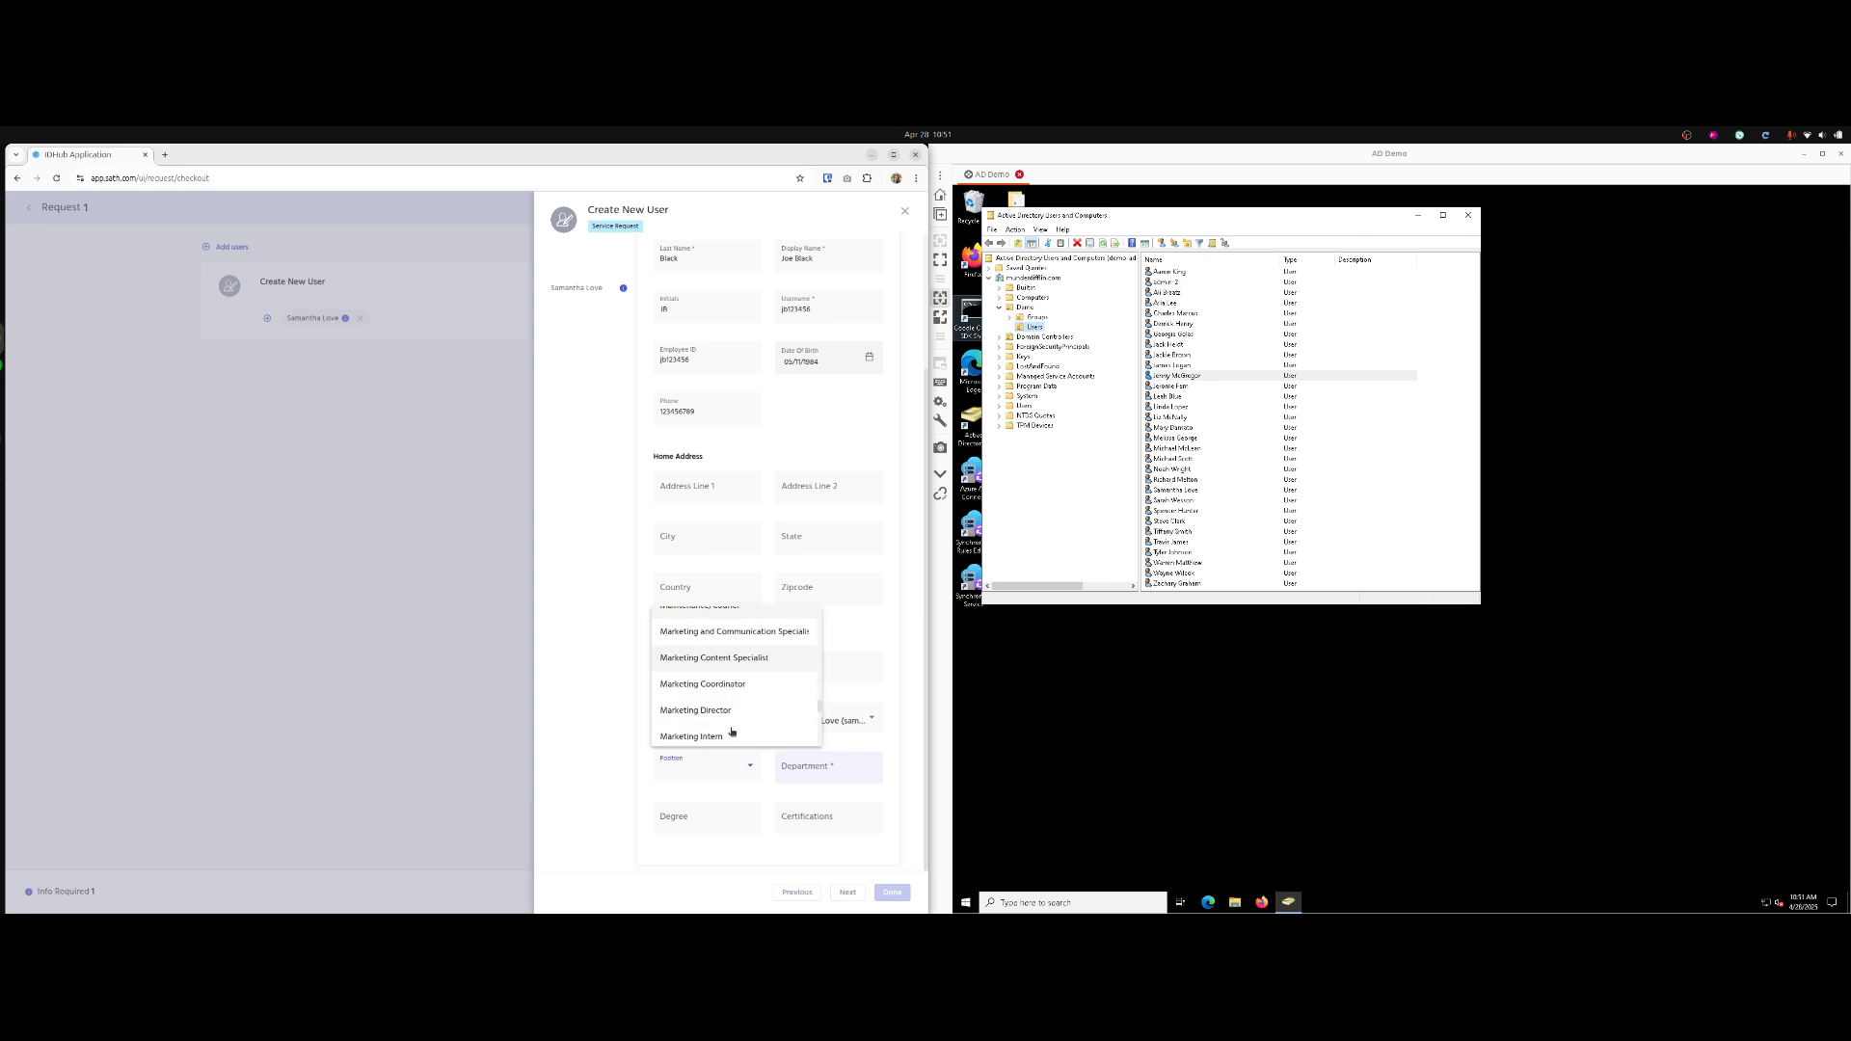
left_click(731, 732)
left_click(815, 767)
type("Mar")
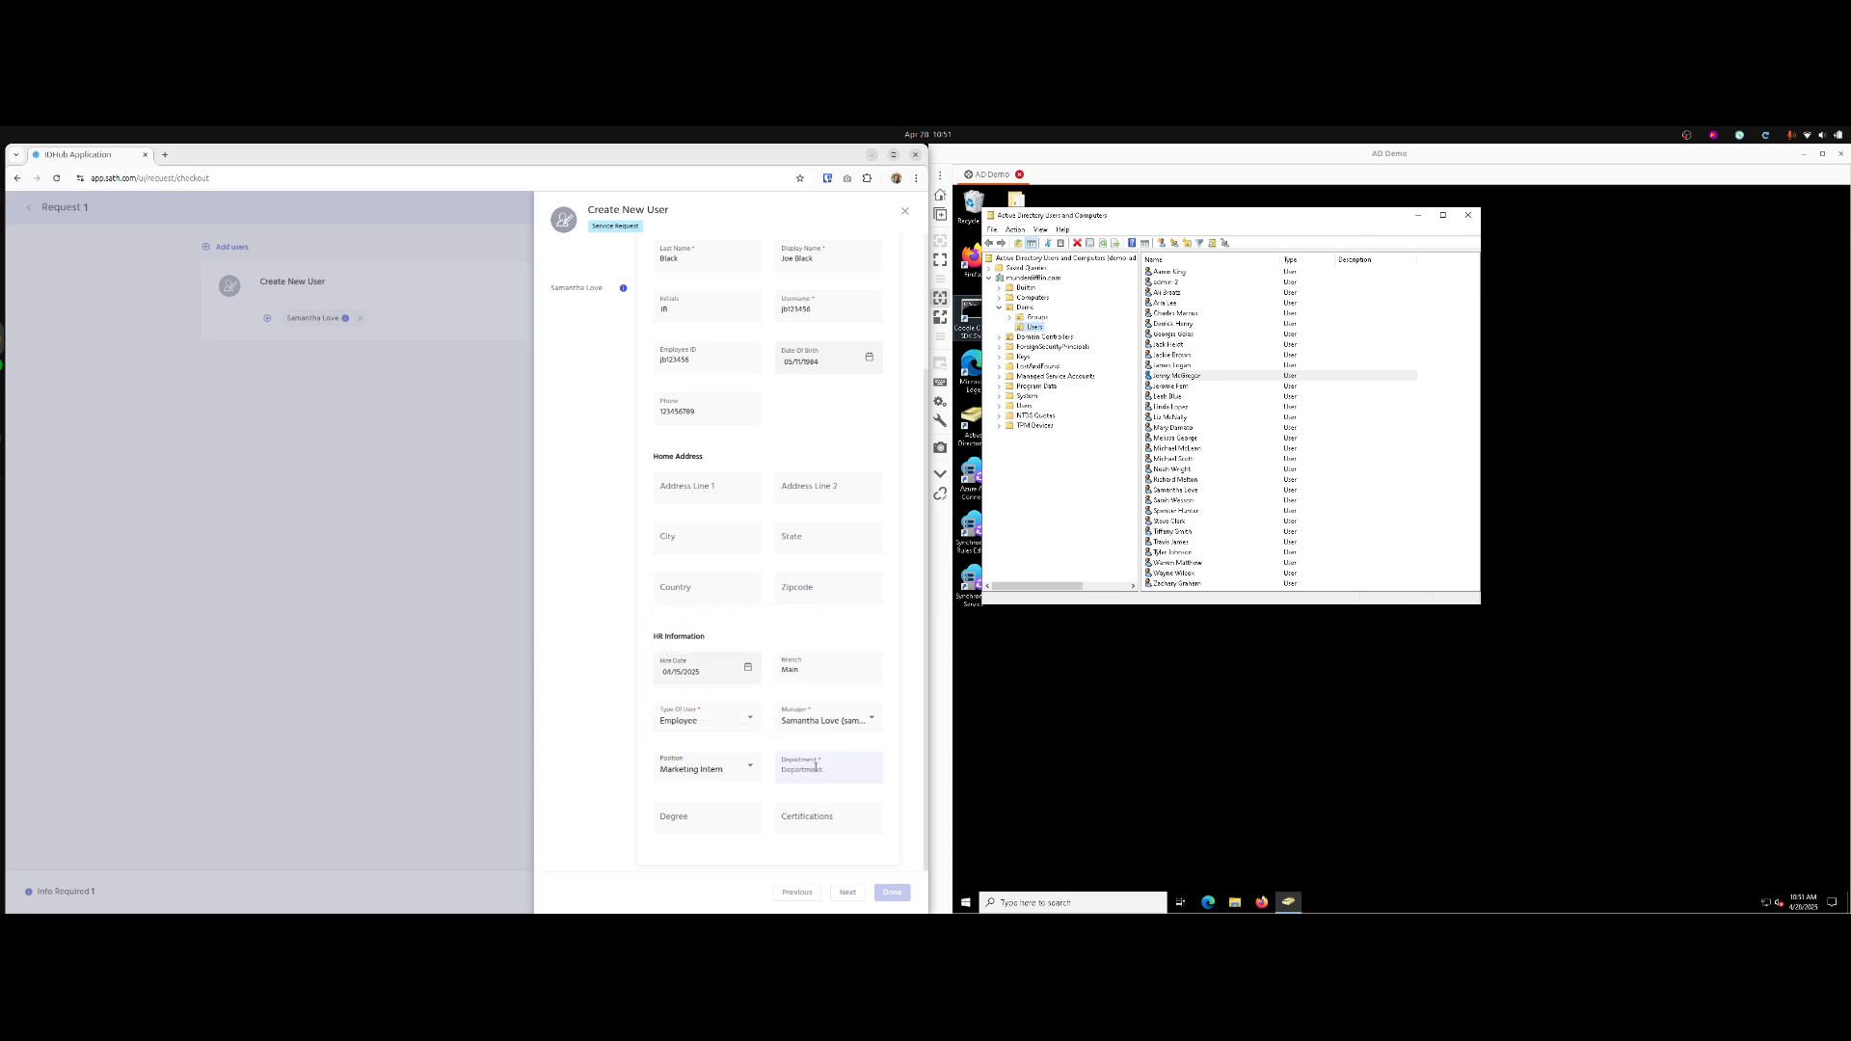
type("keting")
key("Tab")
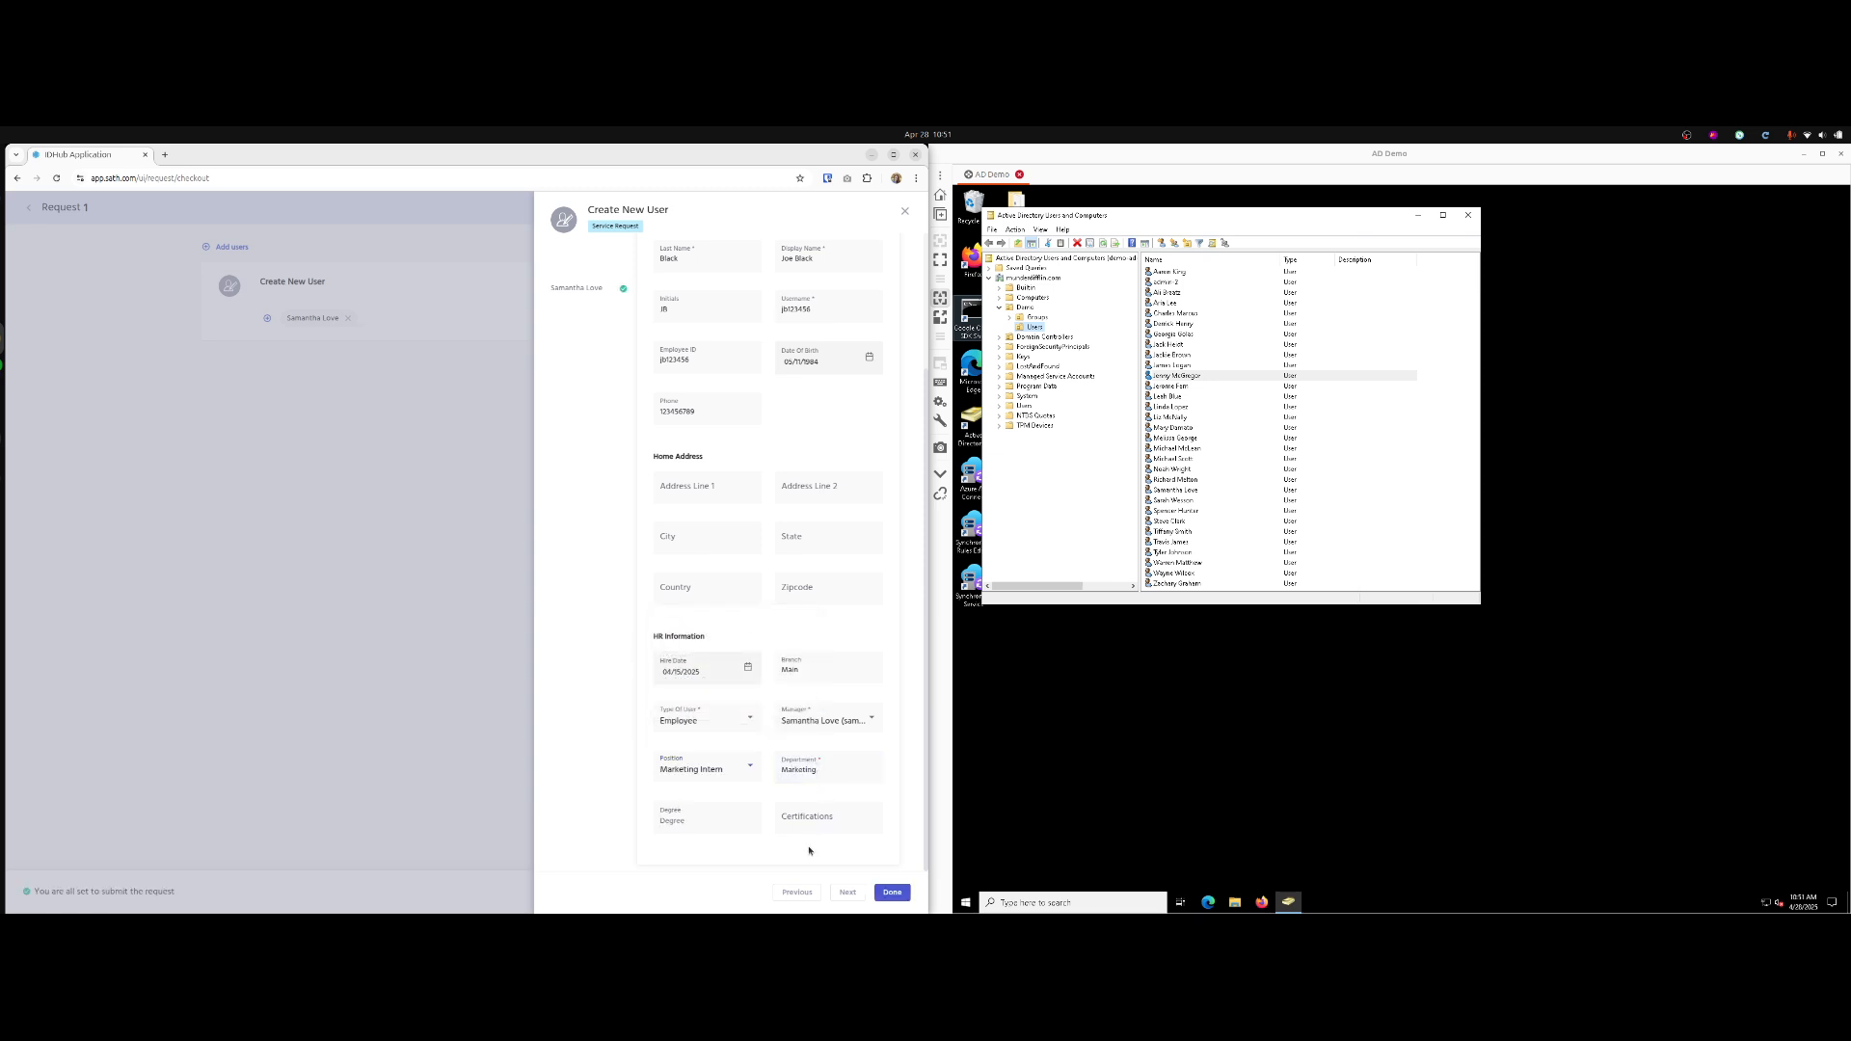
type("Marketing")
key("Tab")
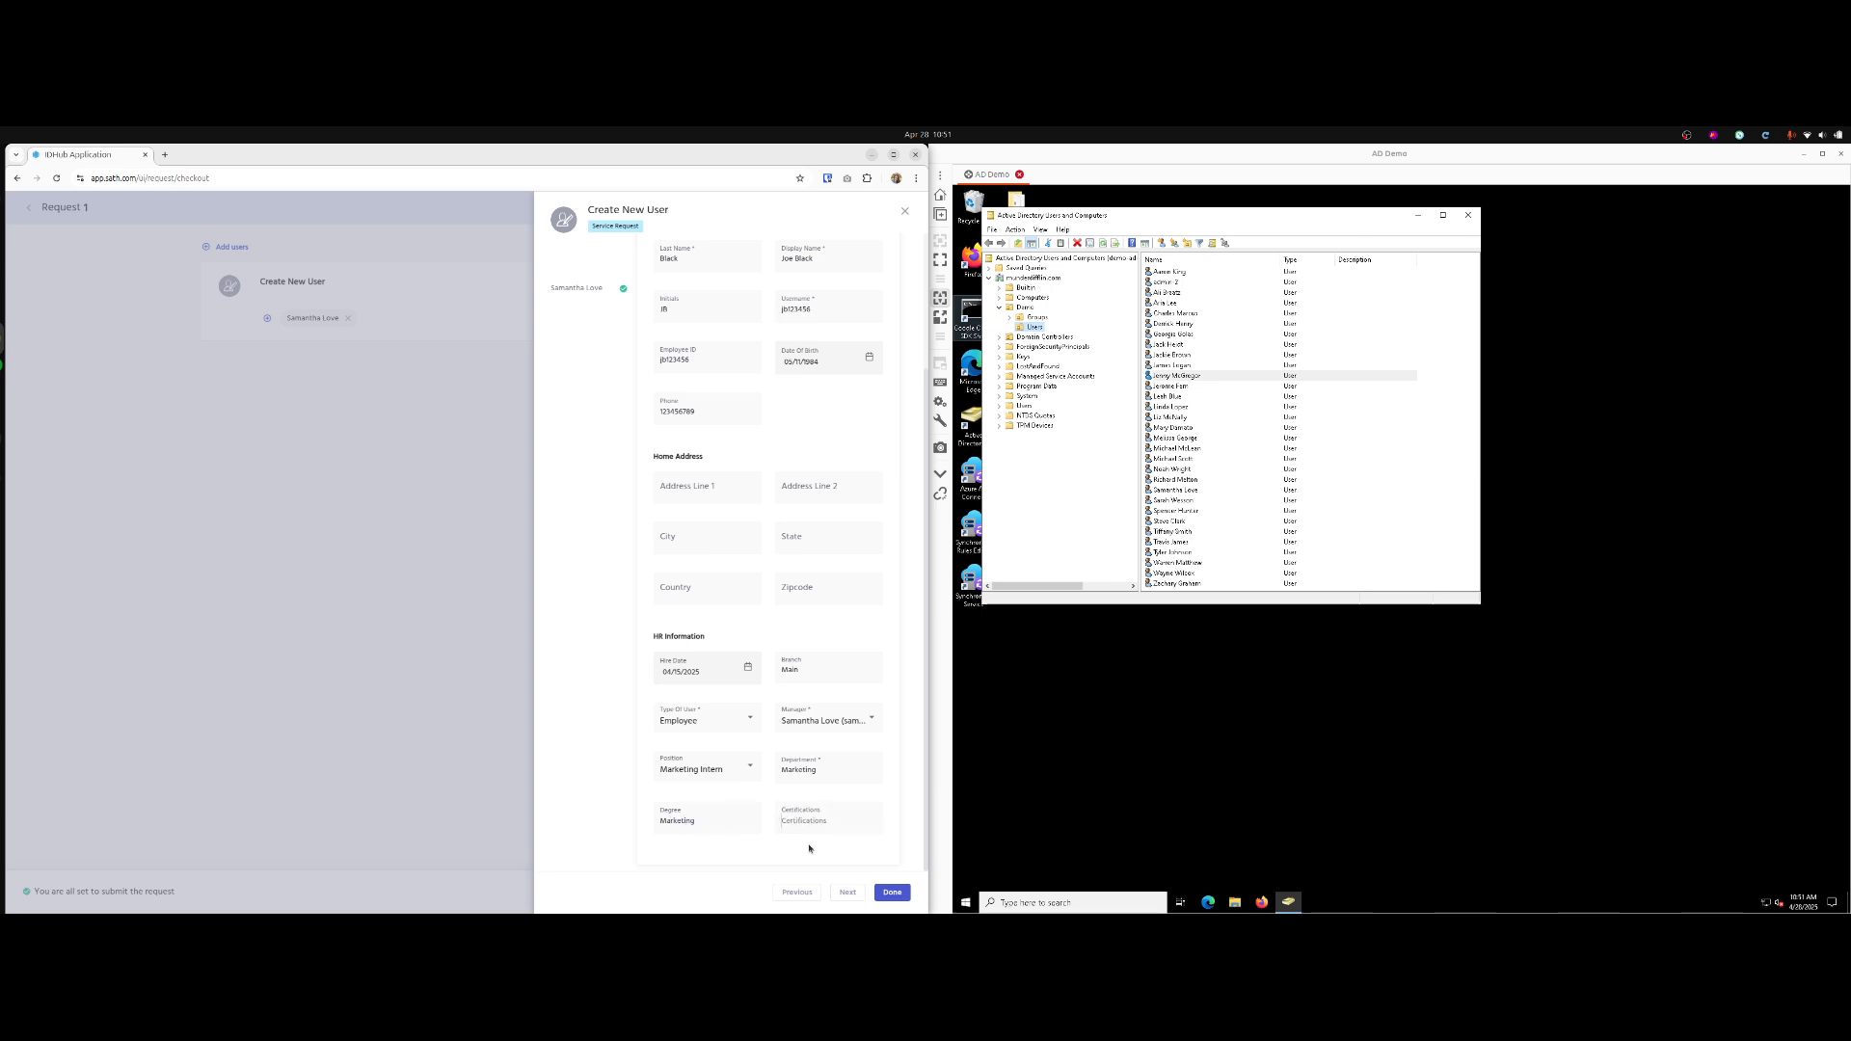
type("SEO")
Submit the Create New User request with the justification 'done'.
left_click(892, 890)
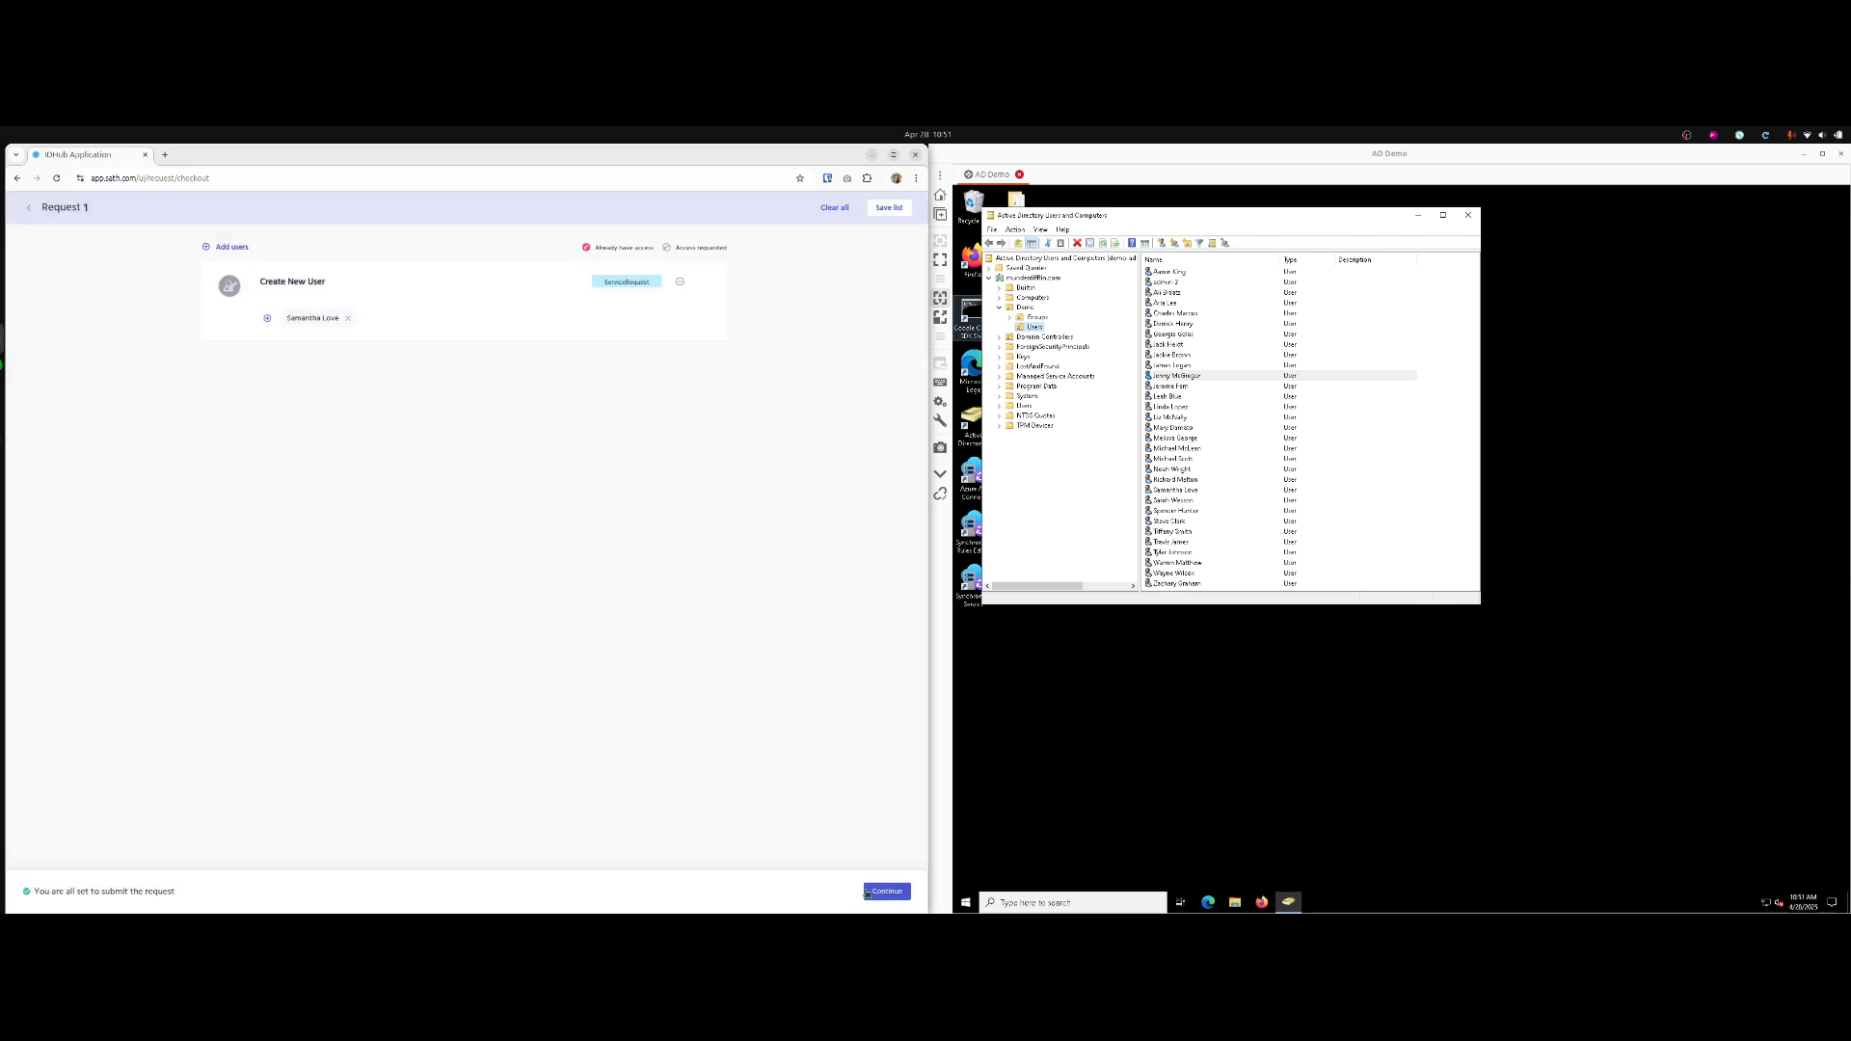
left_click(873, 890)
left_click(734, 879)
type("done")
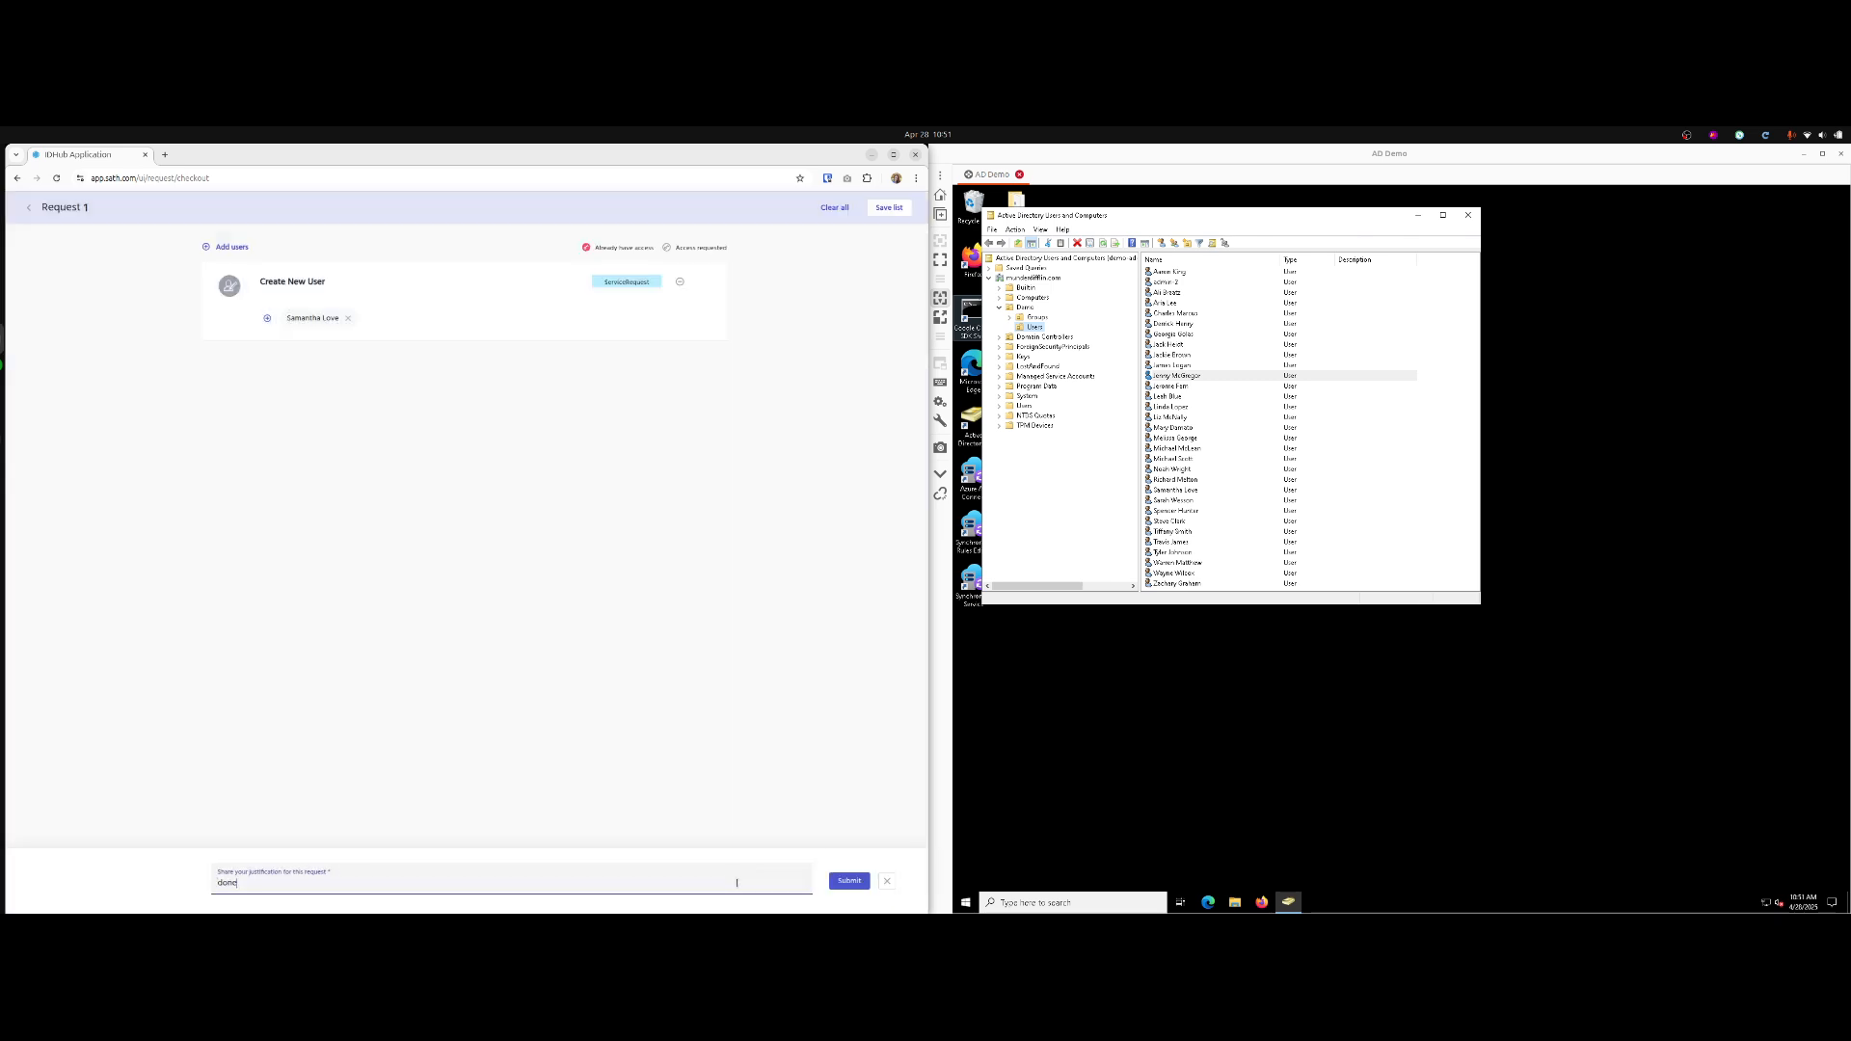
left_click(848, 878)
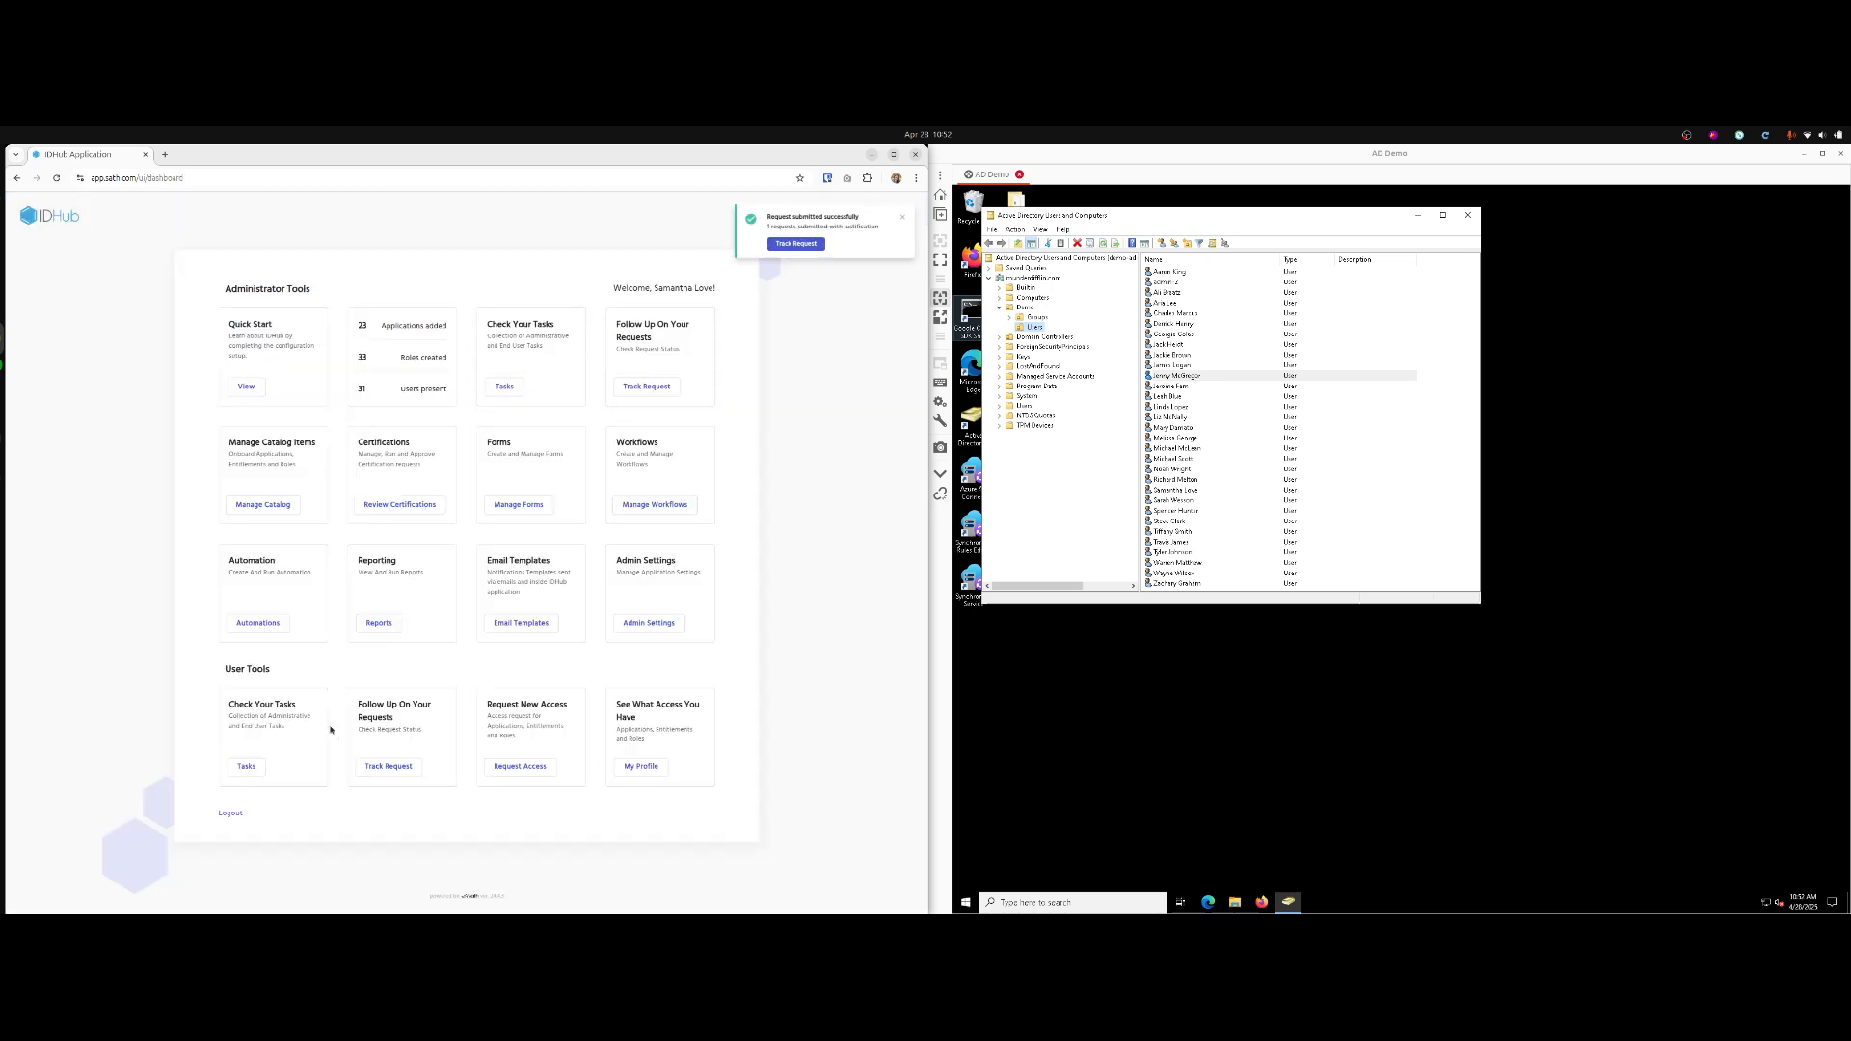
Claim the Create New User task in the task list.
left_click(246, 769)
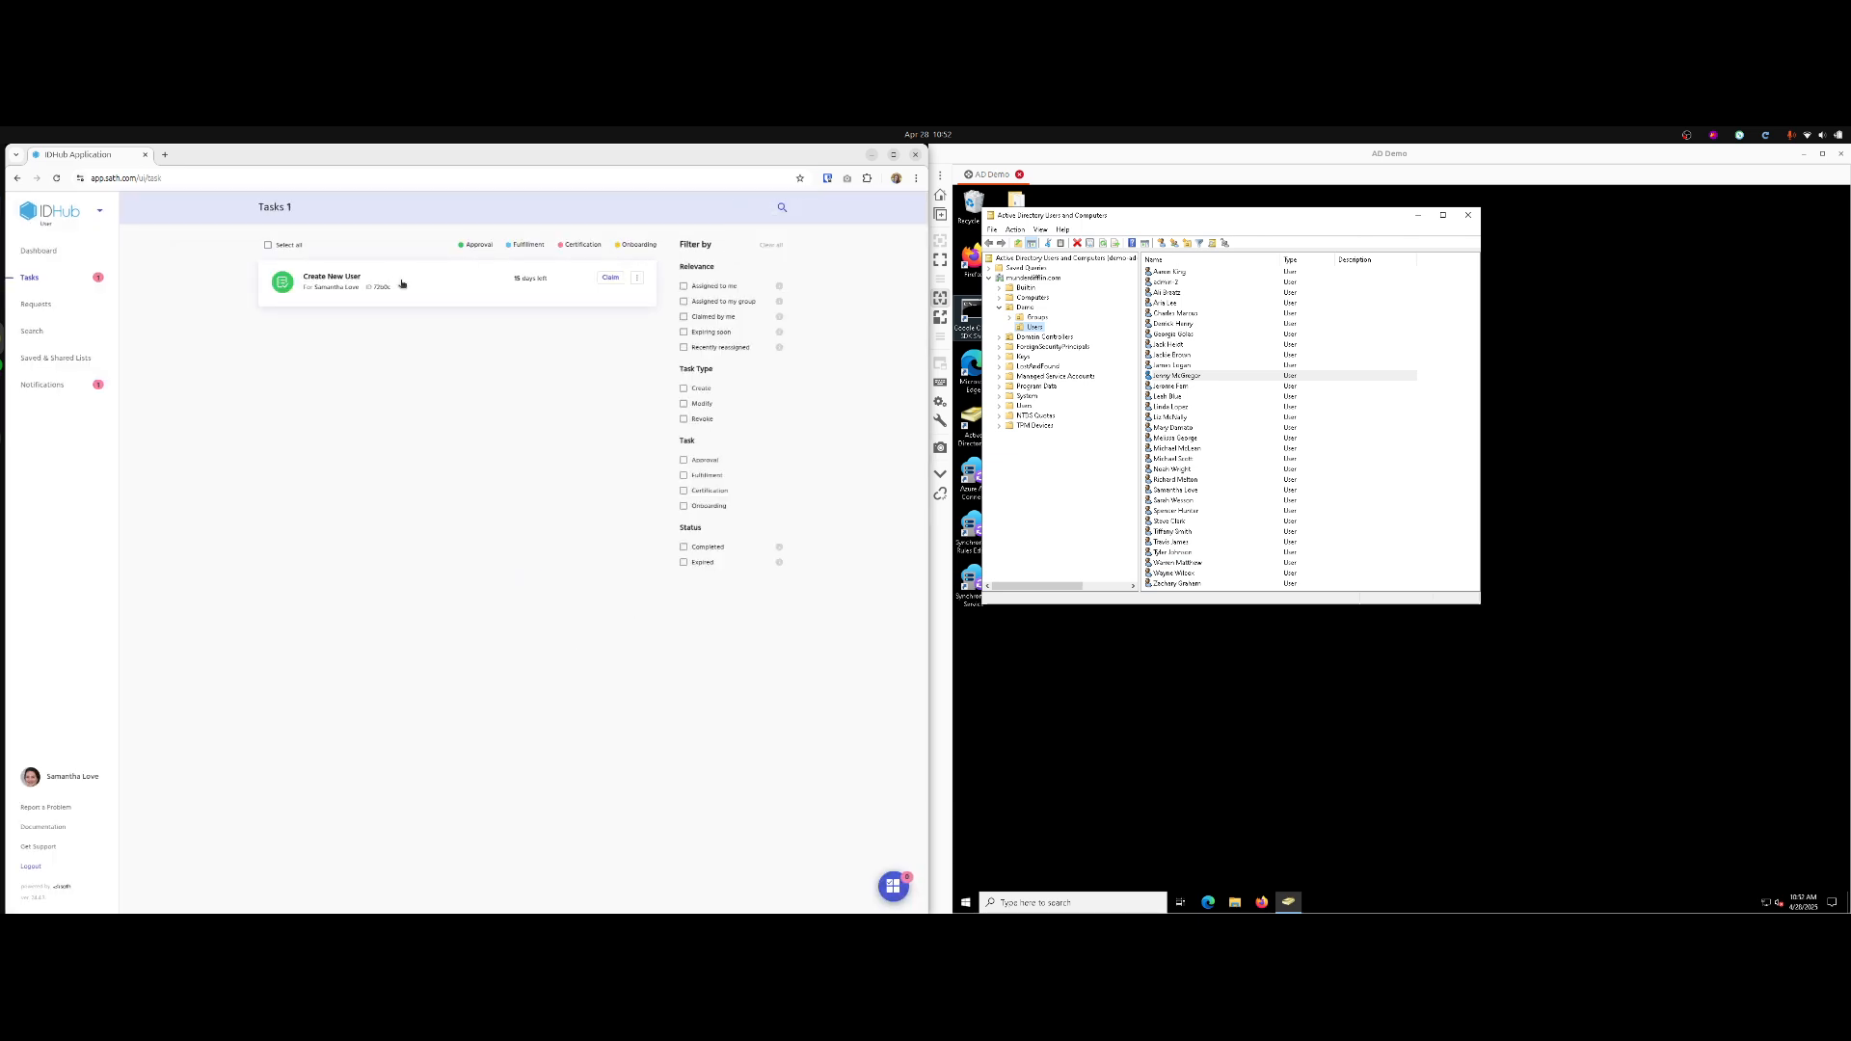
left_click(611, 278)
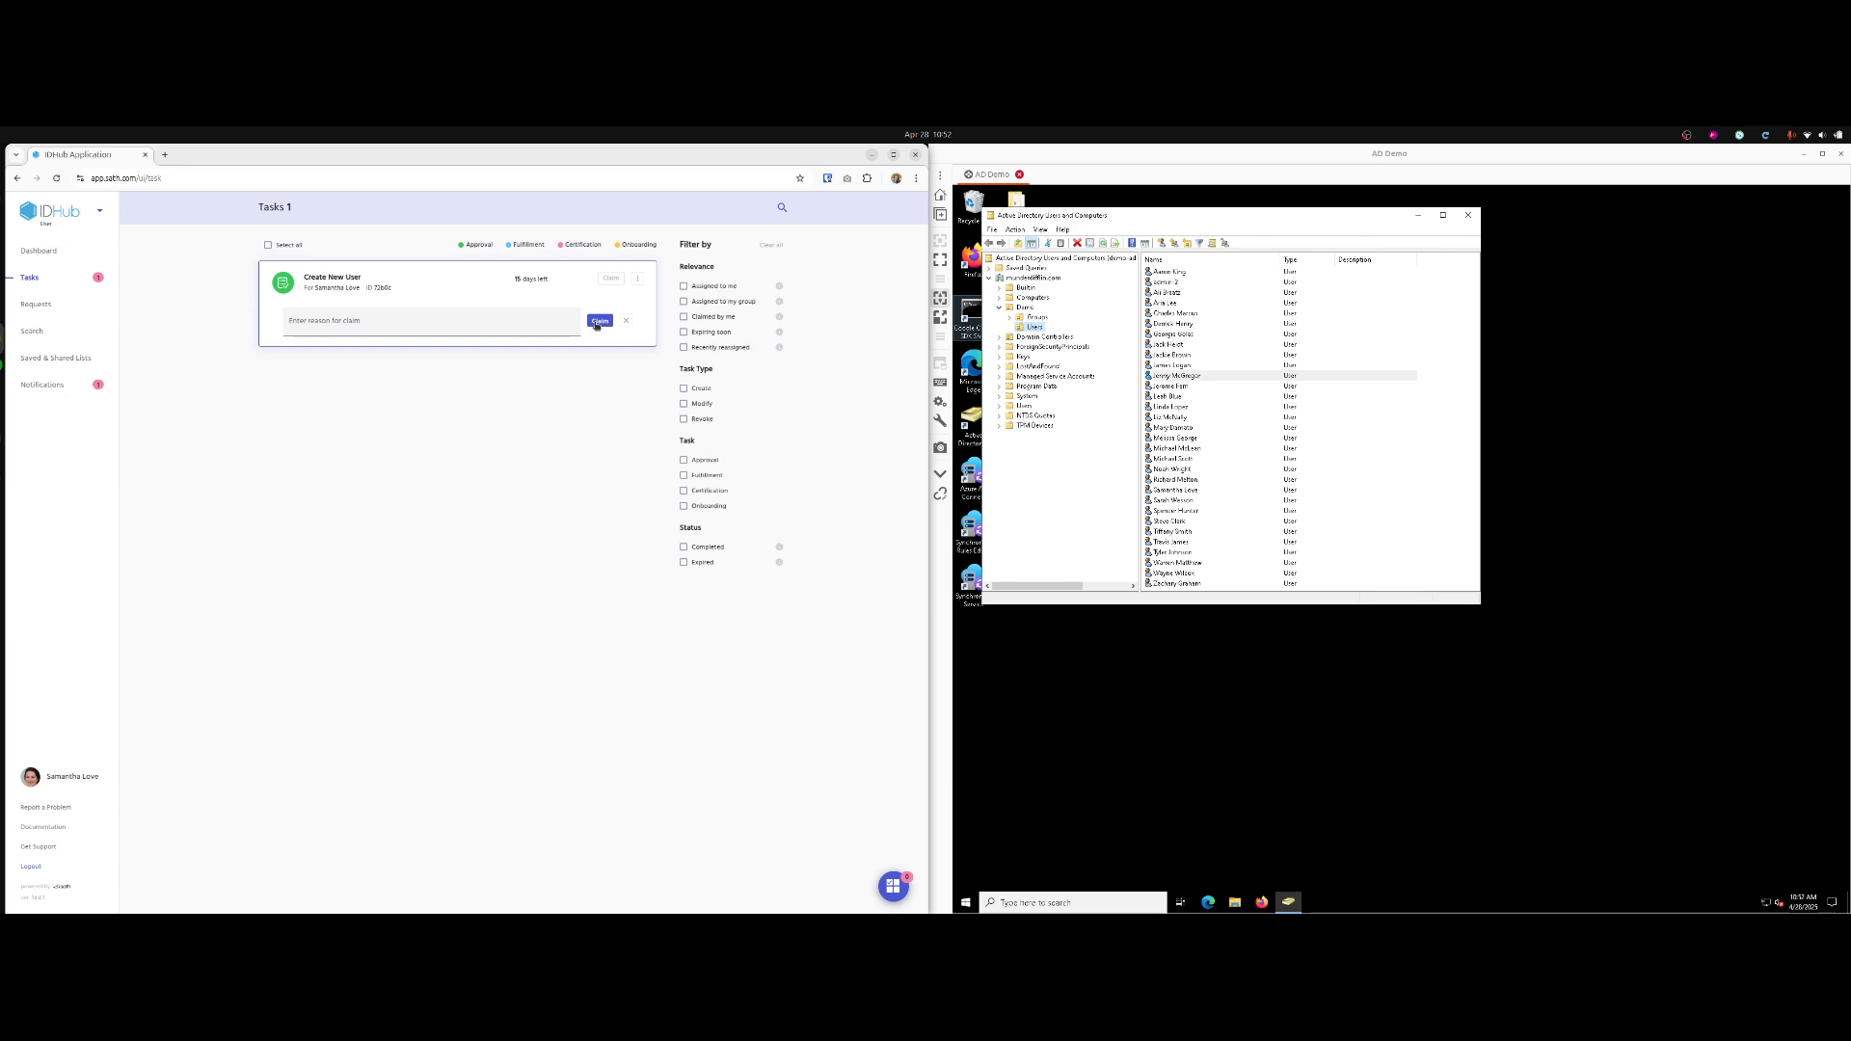
left_click(599, 321)
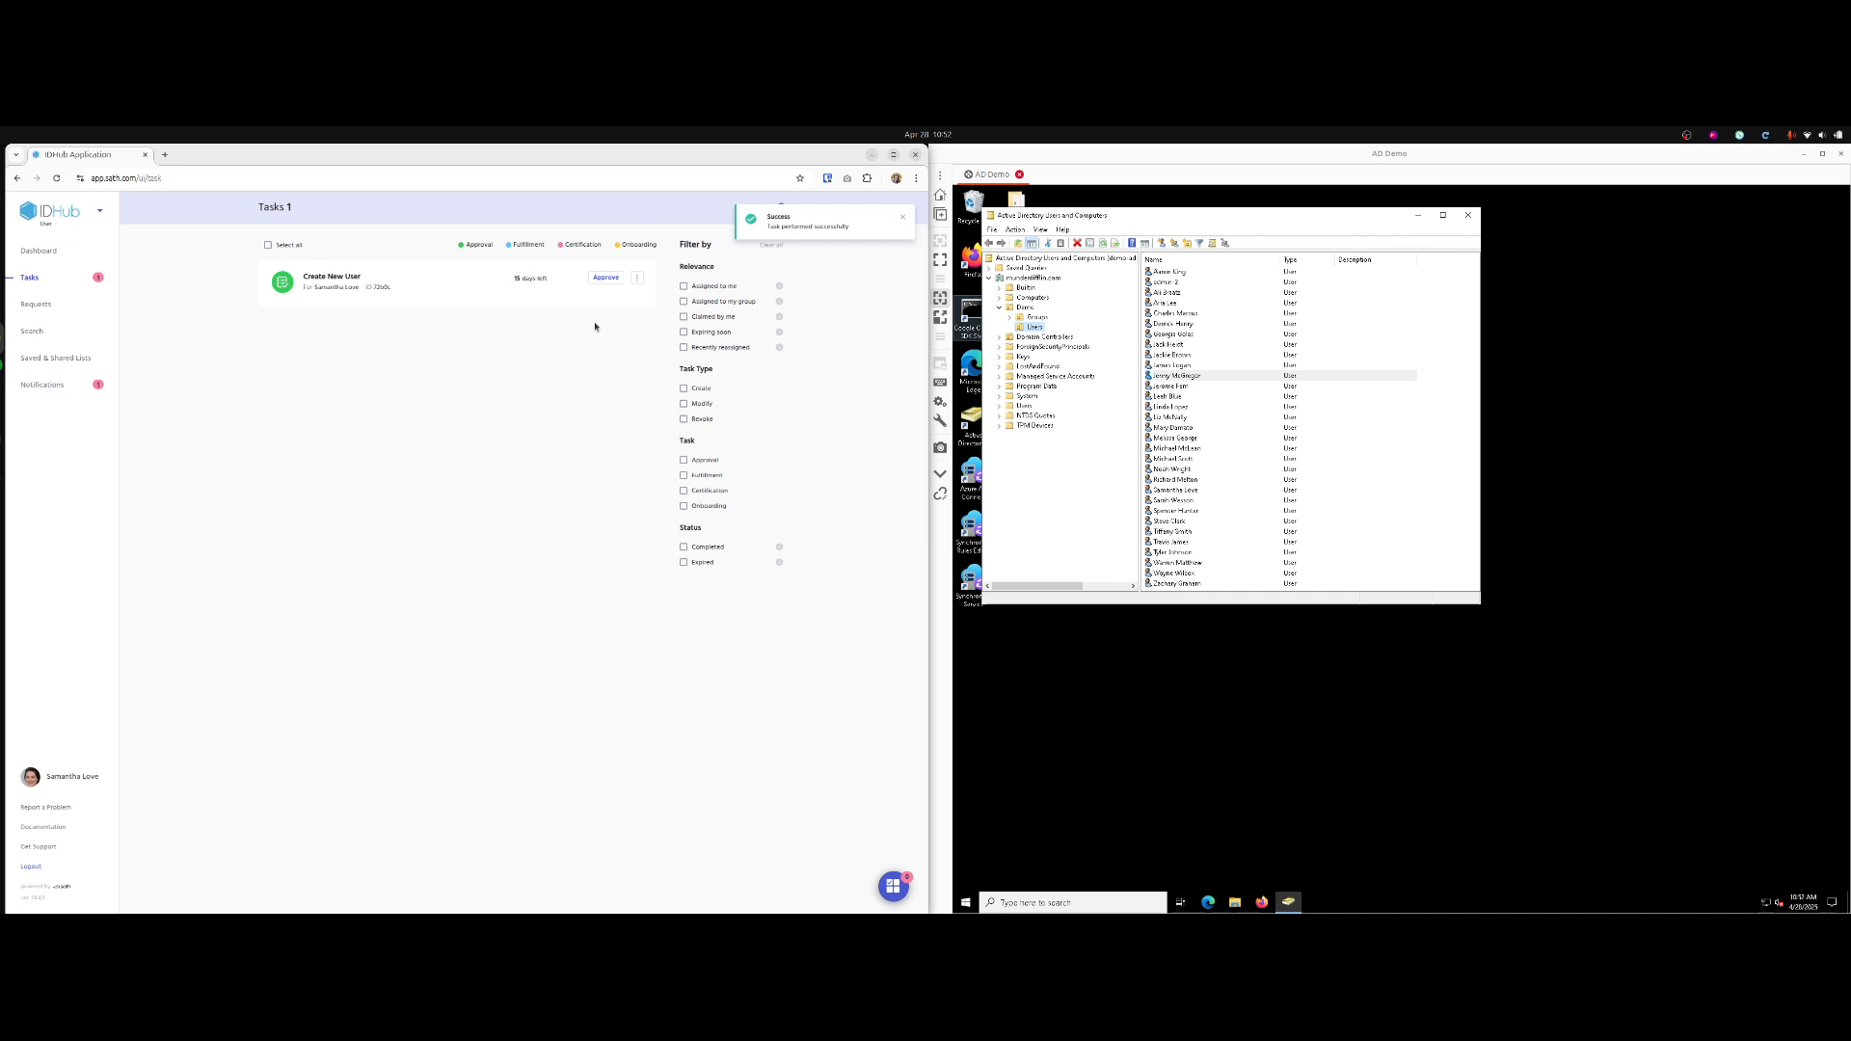
left_click(638, 279)
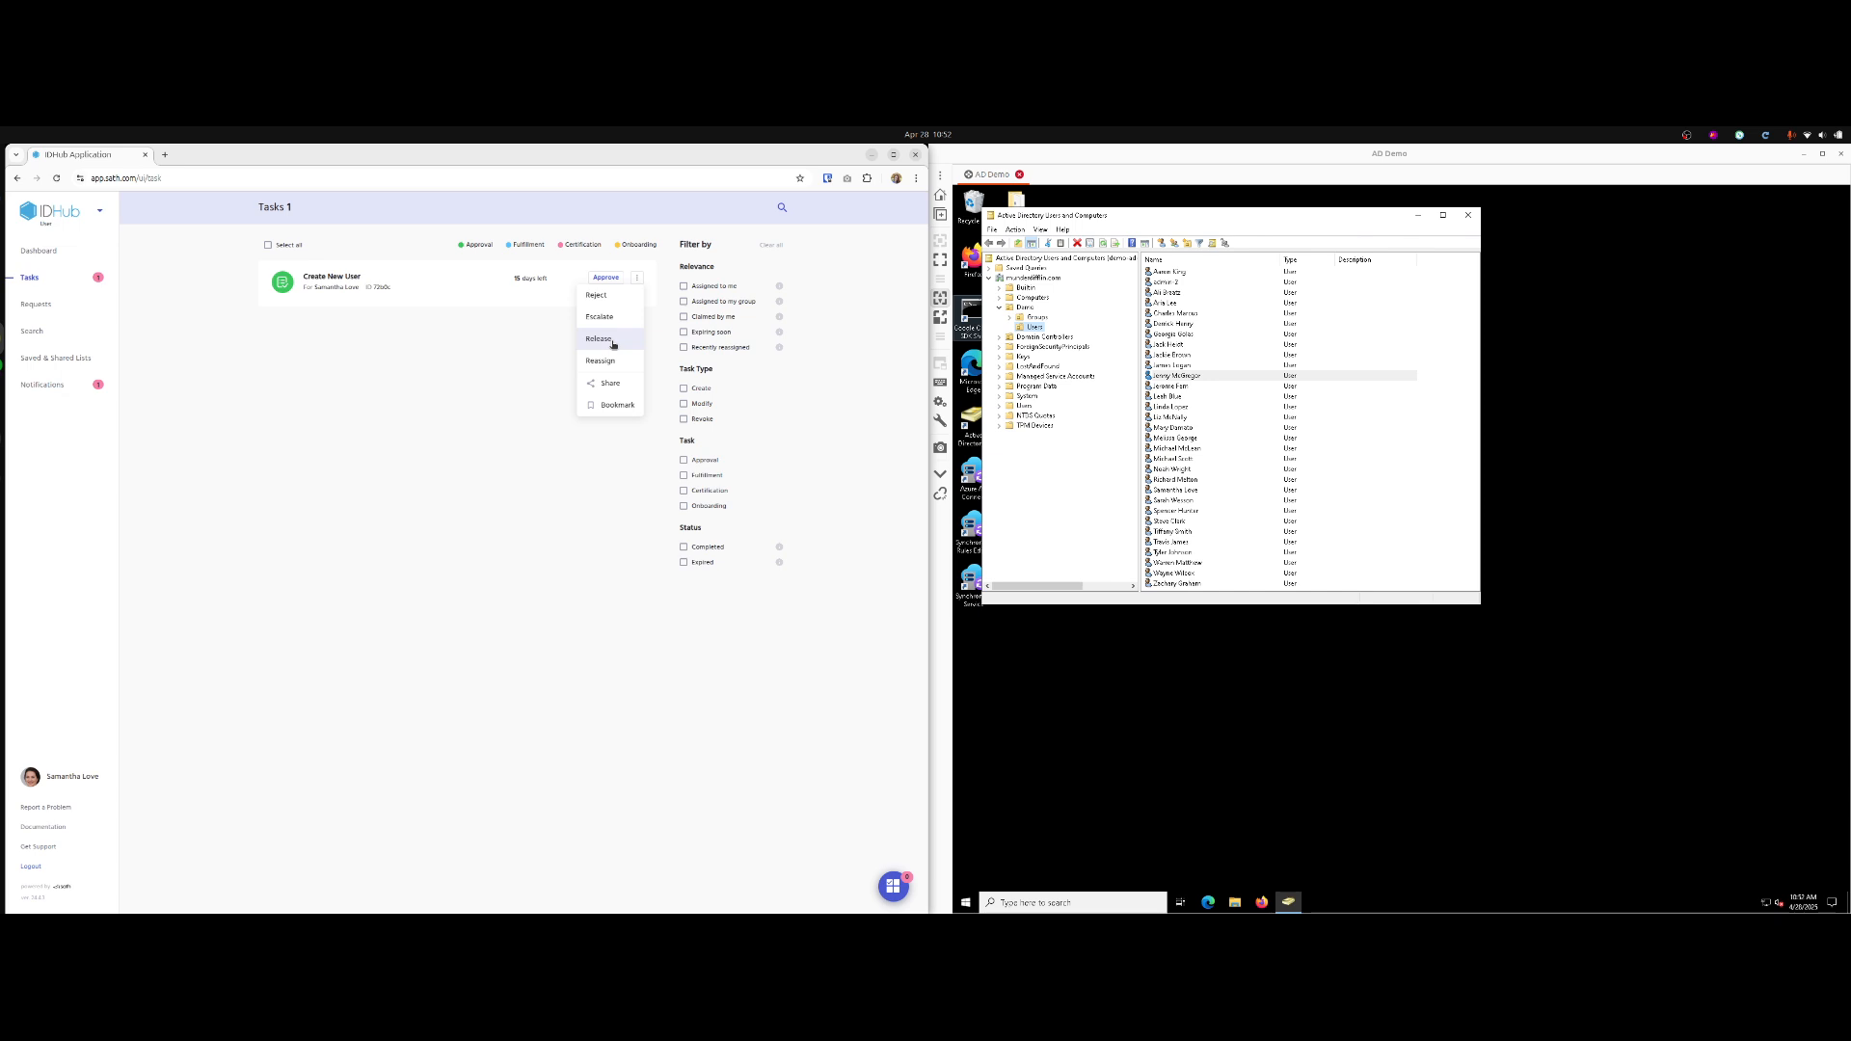
Review the Create New User task's submitted form and approve it with reason 'done'.
left_click(537, 380)
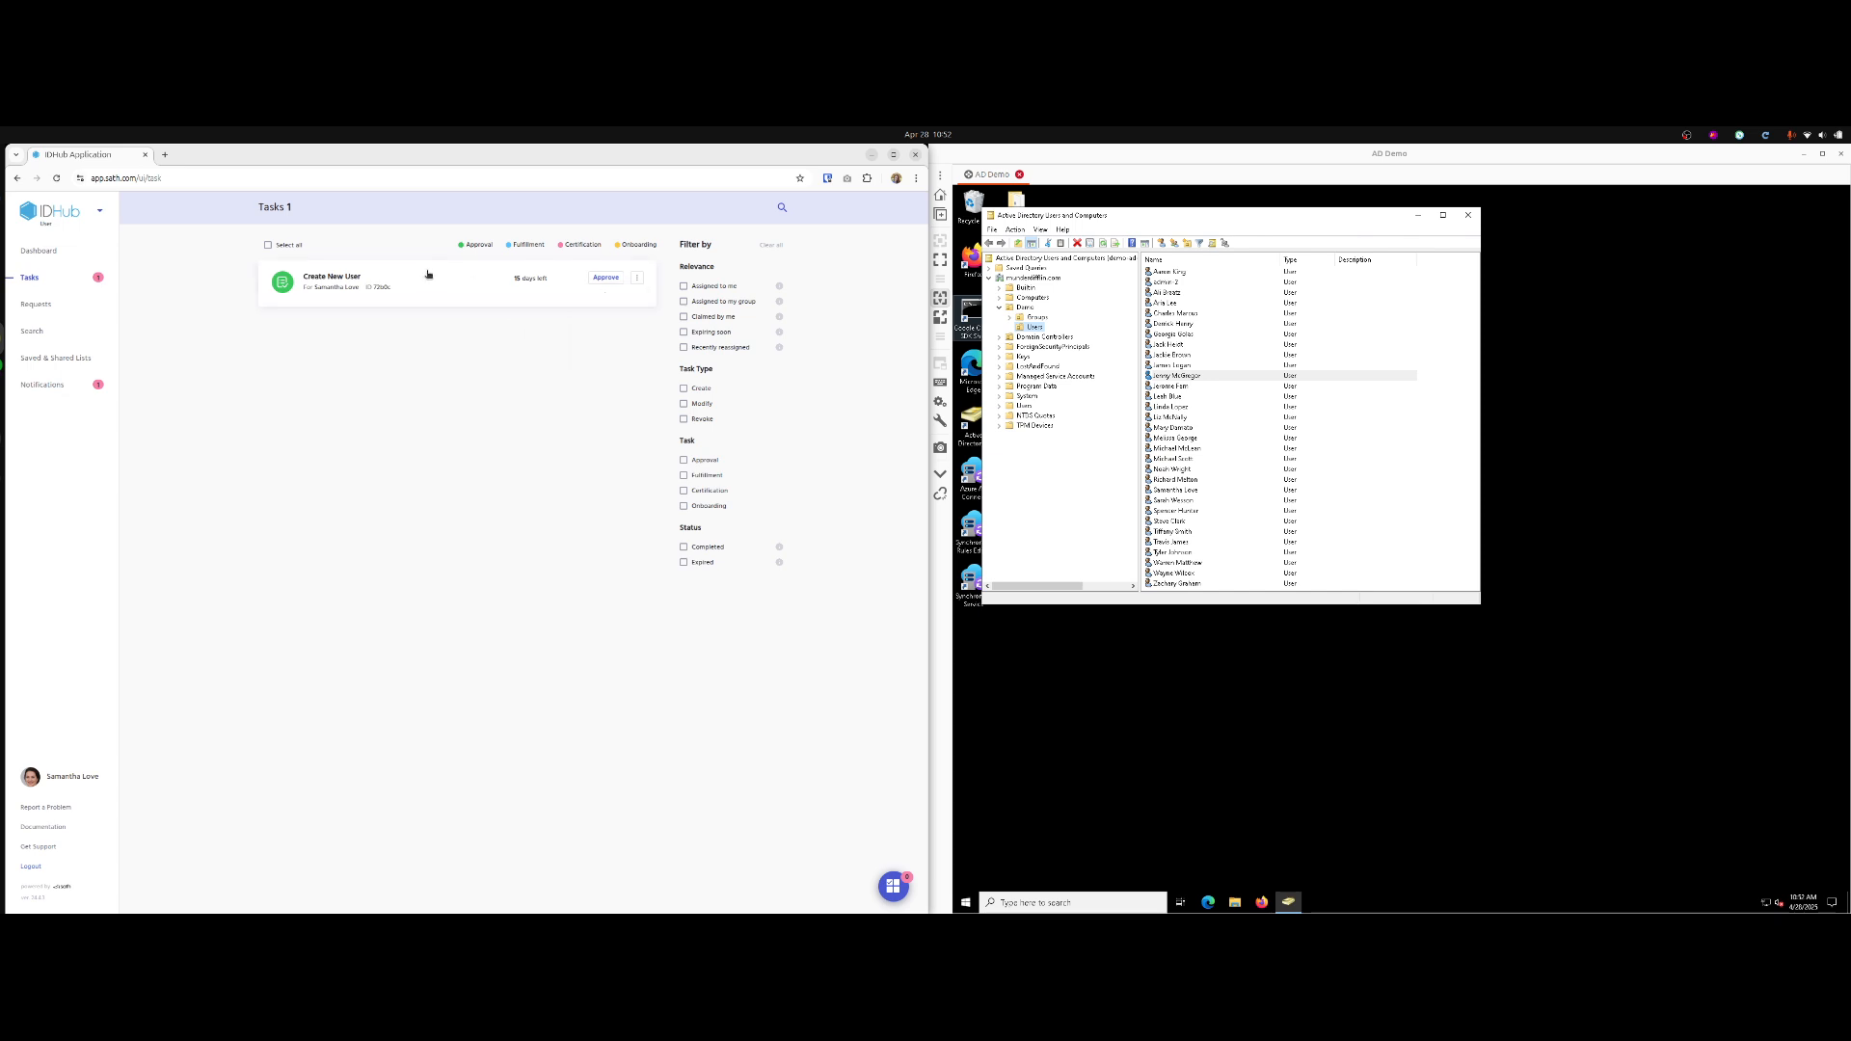
left_click(426, 277)
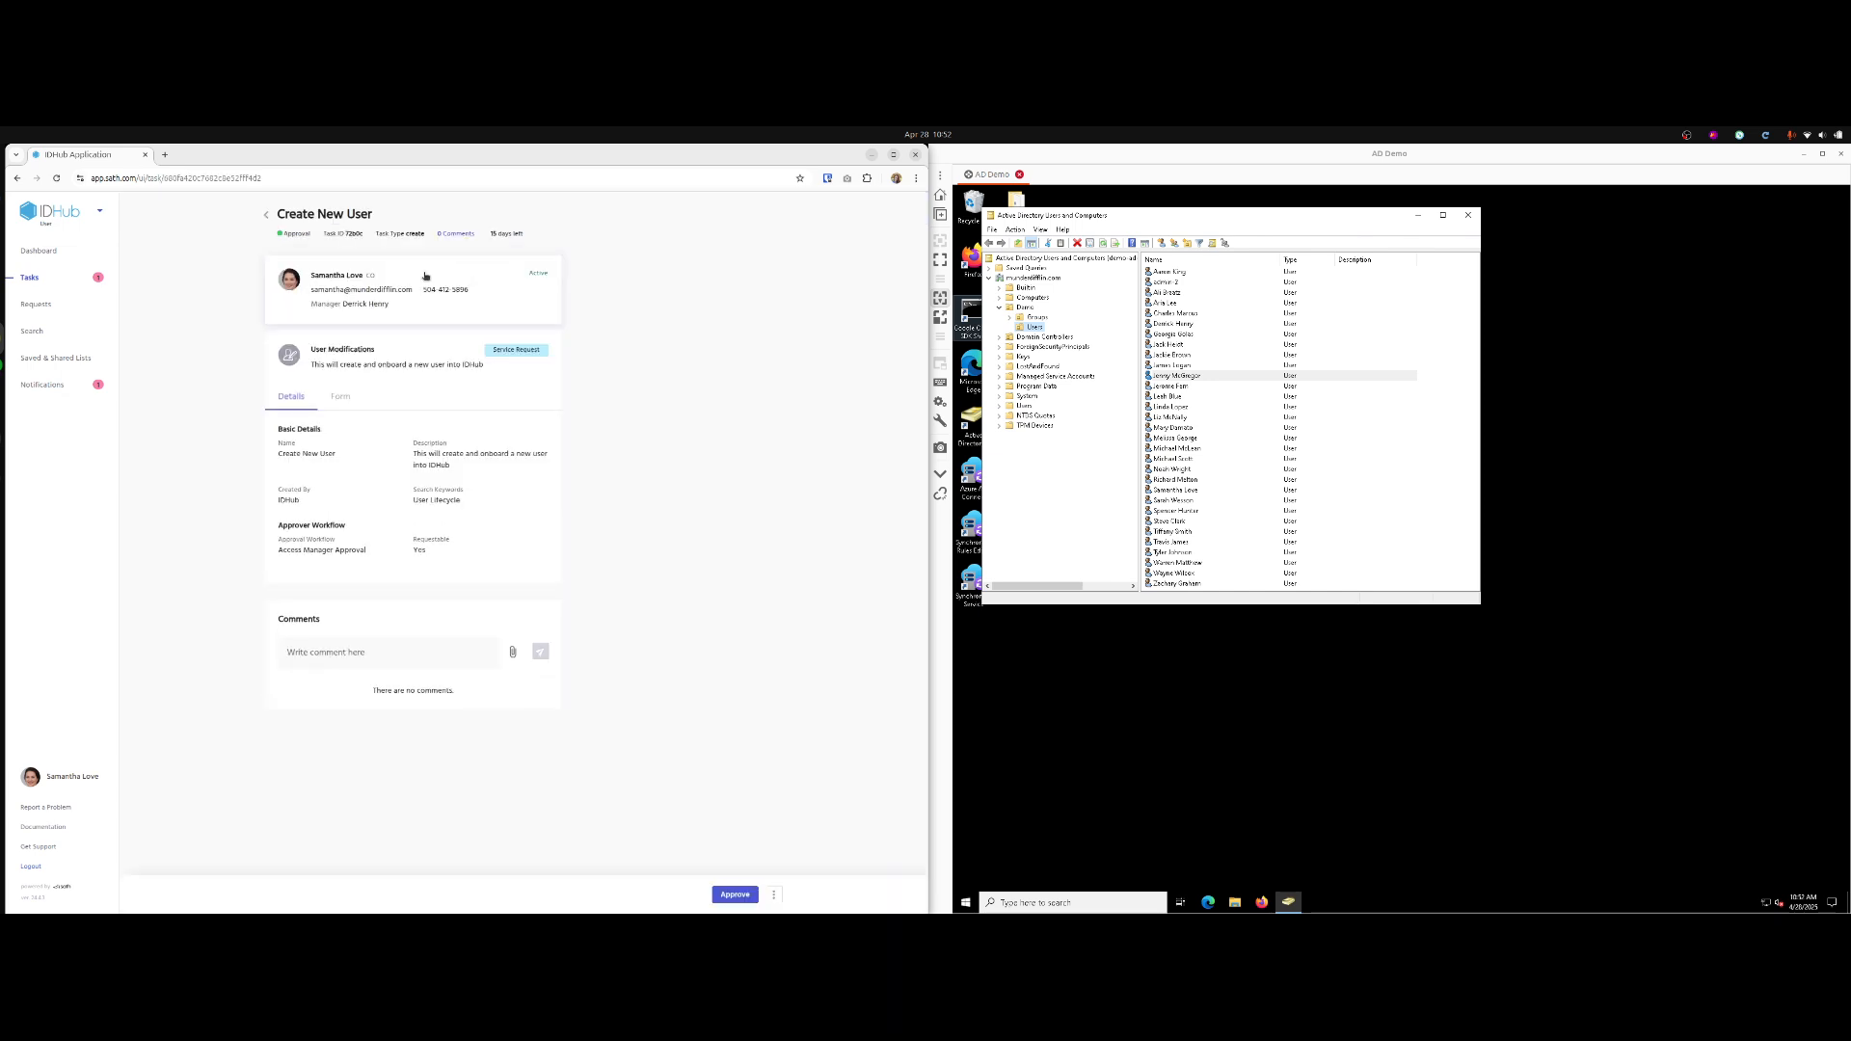
left_click(339, 397)
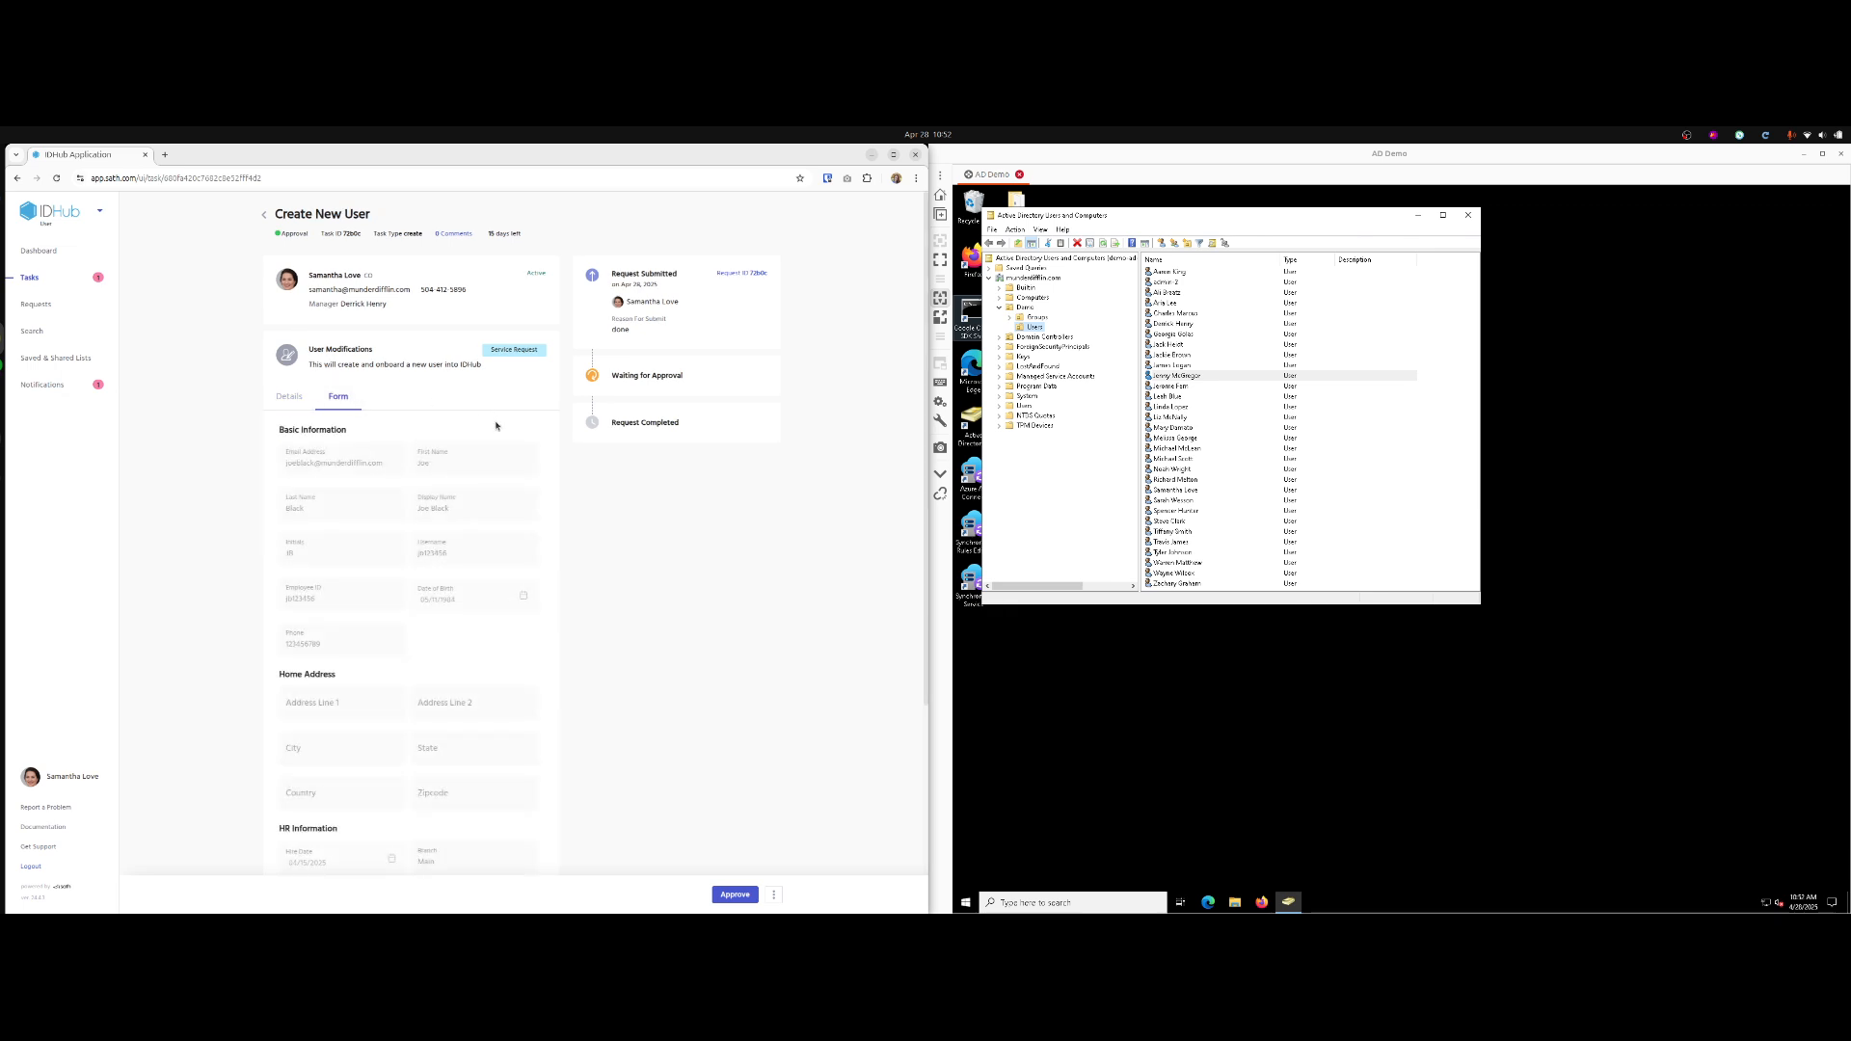
scroll(501, 433, "down", 2)
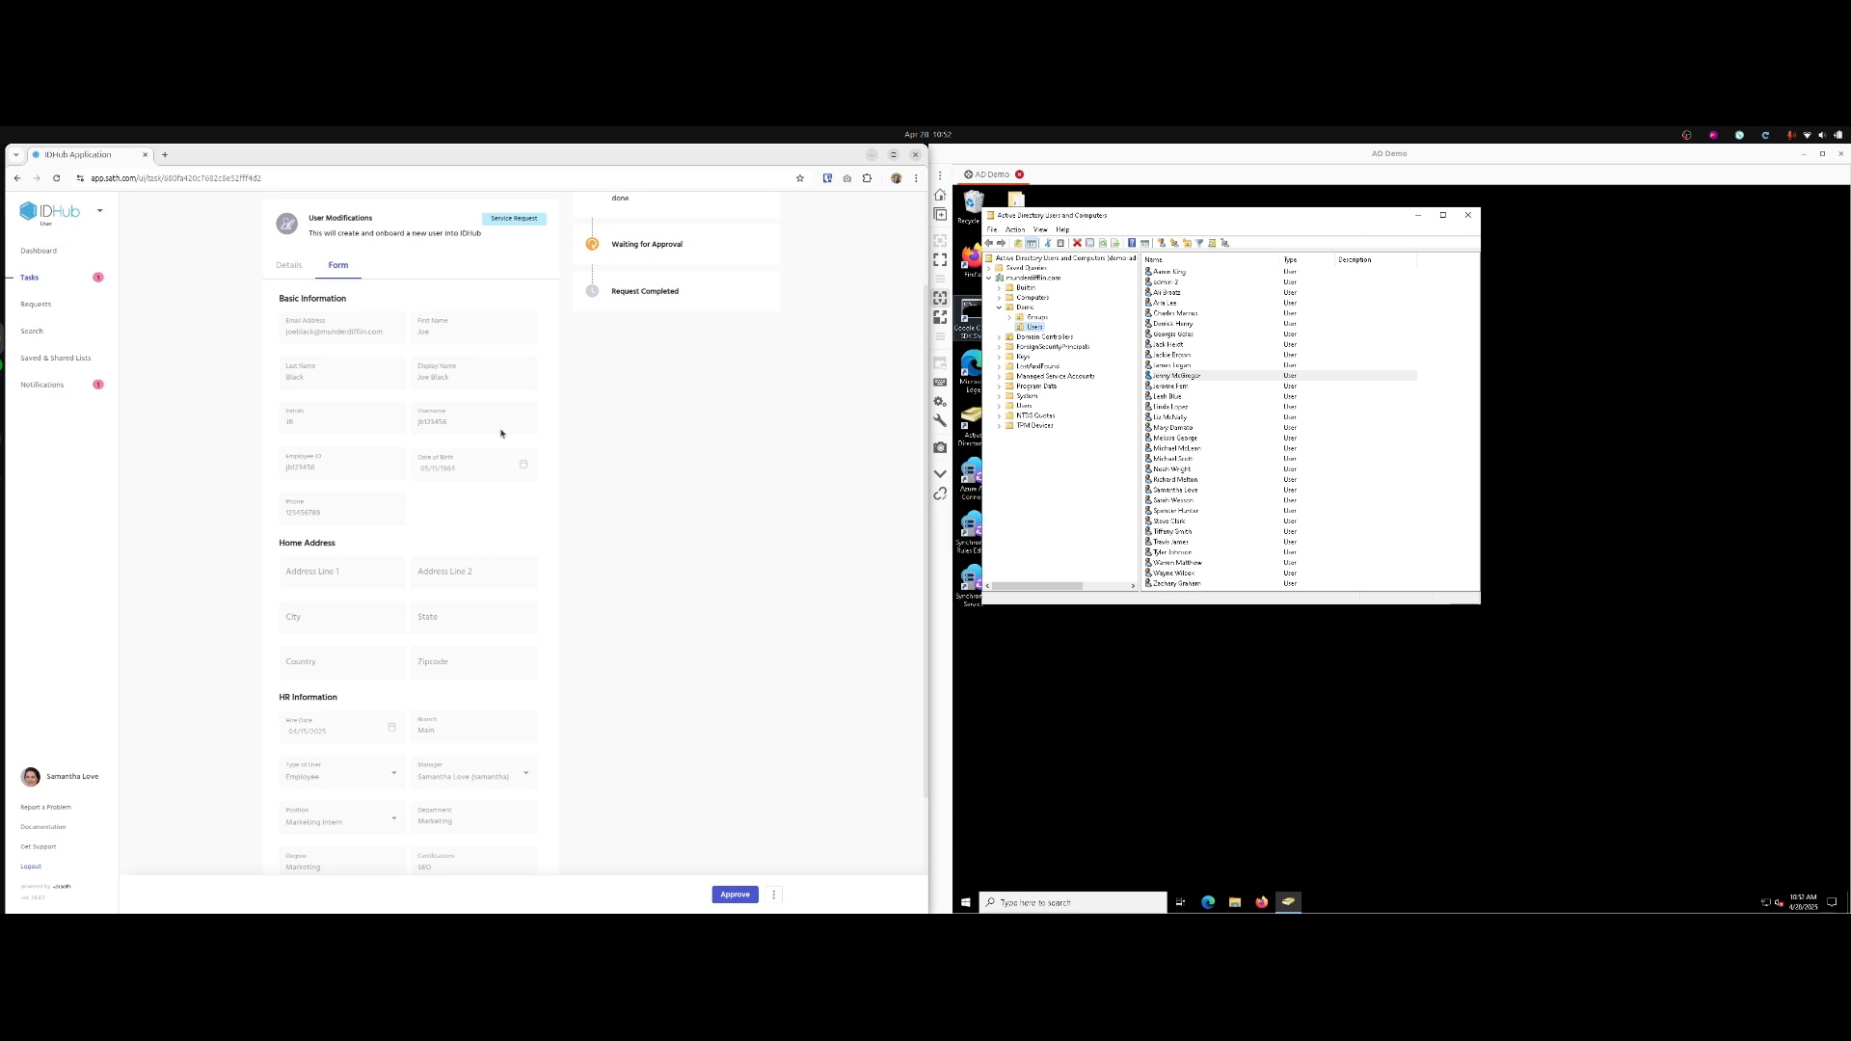
scroll(459, 383, "down", 3)
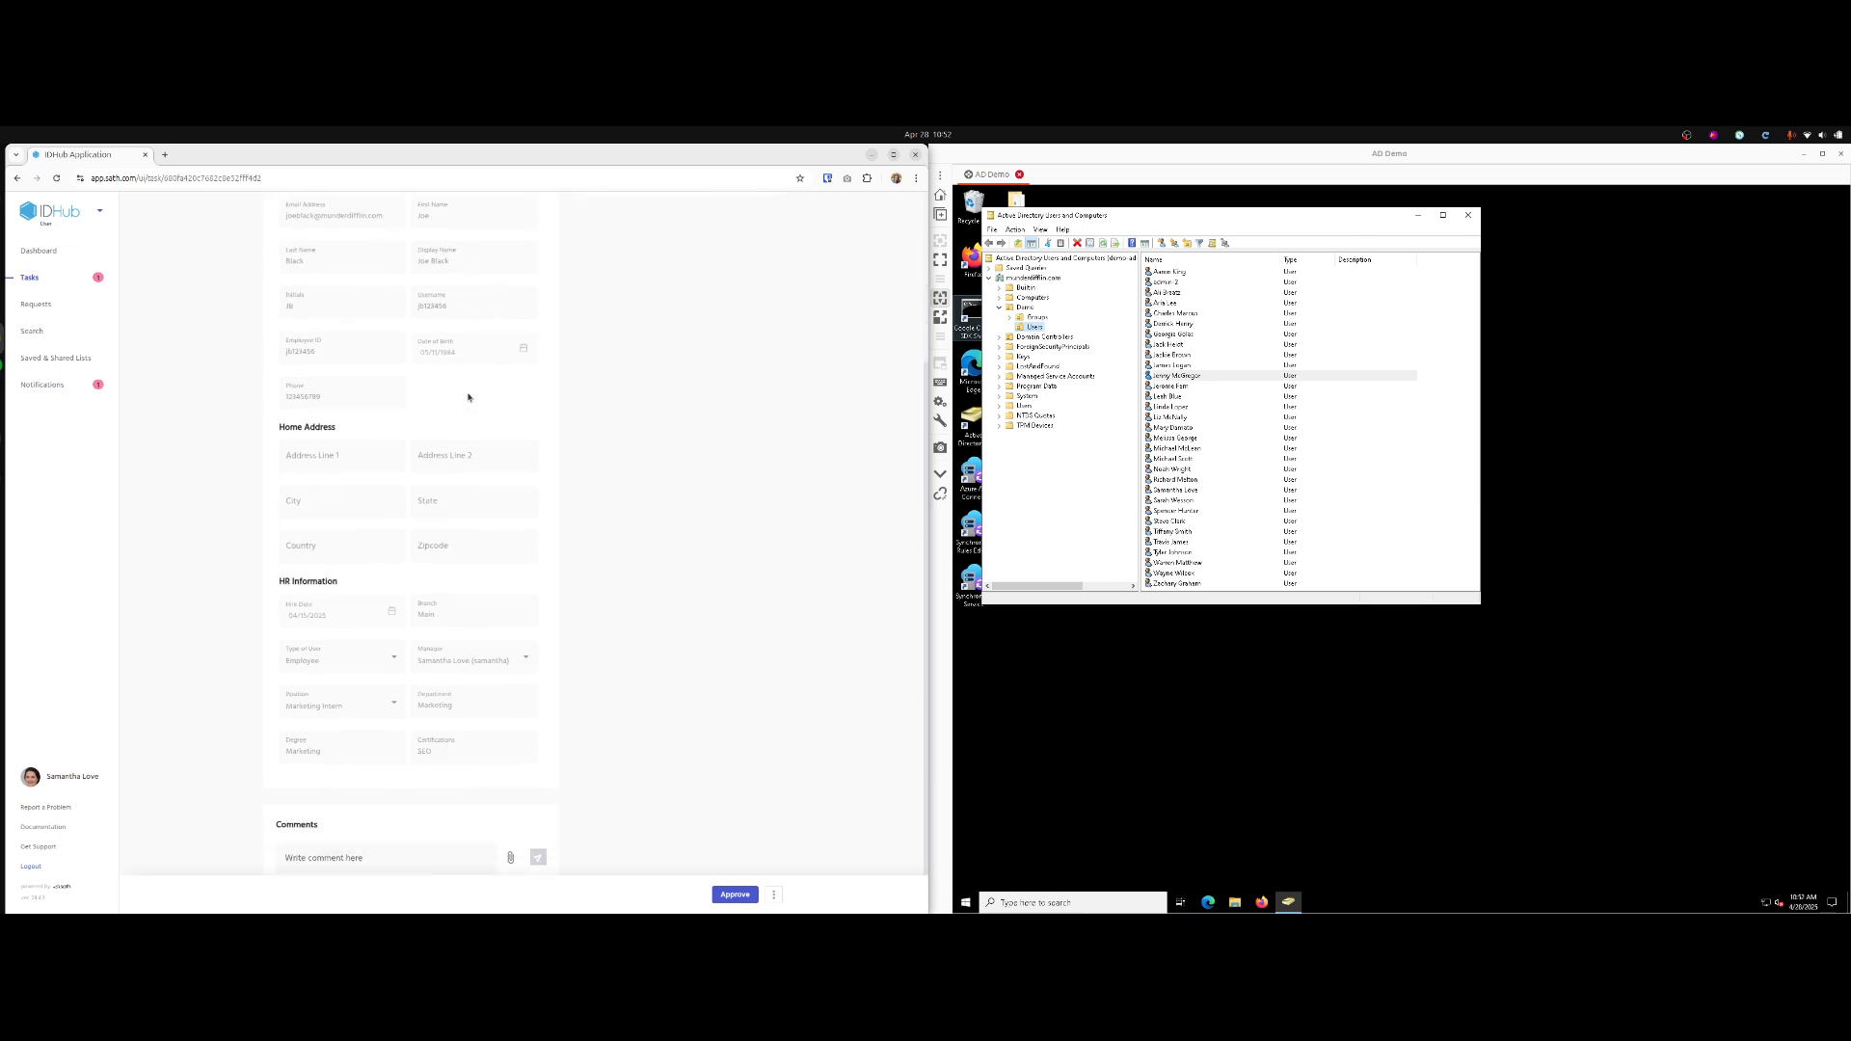
left_click(735, 894)
left_click(610, 878)
type("done")
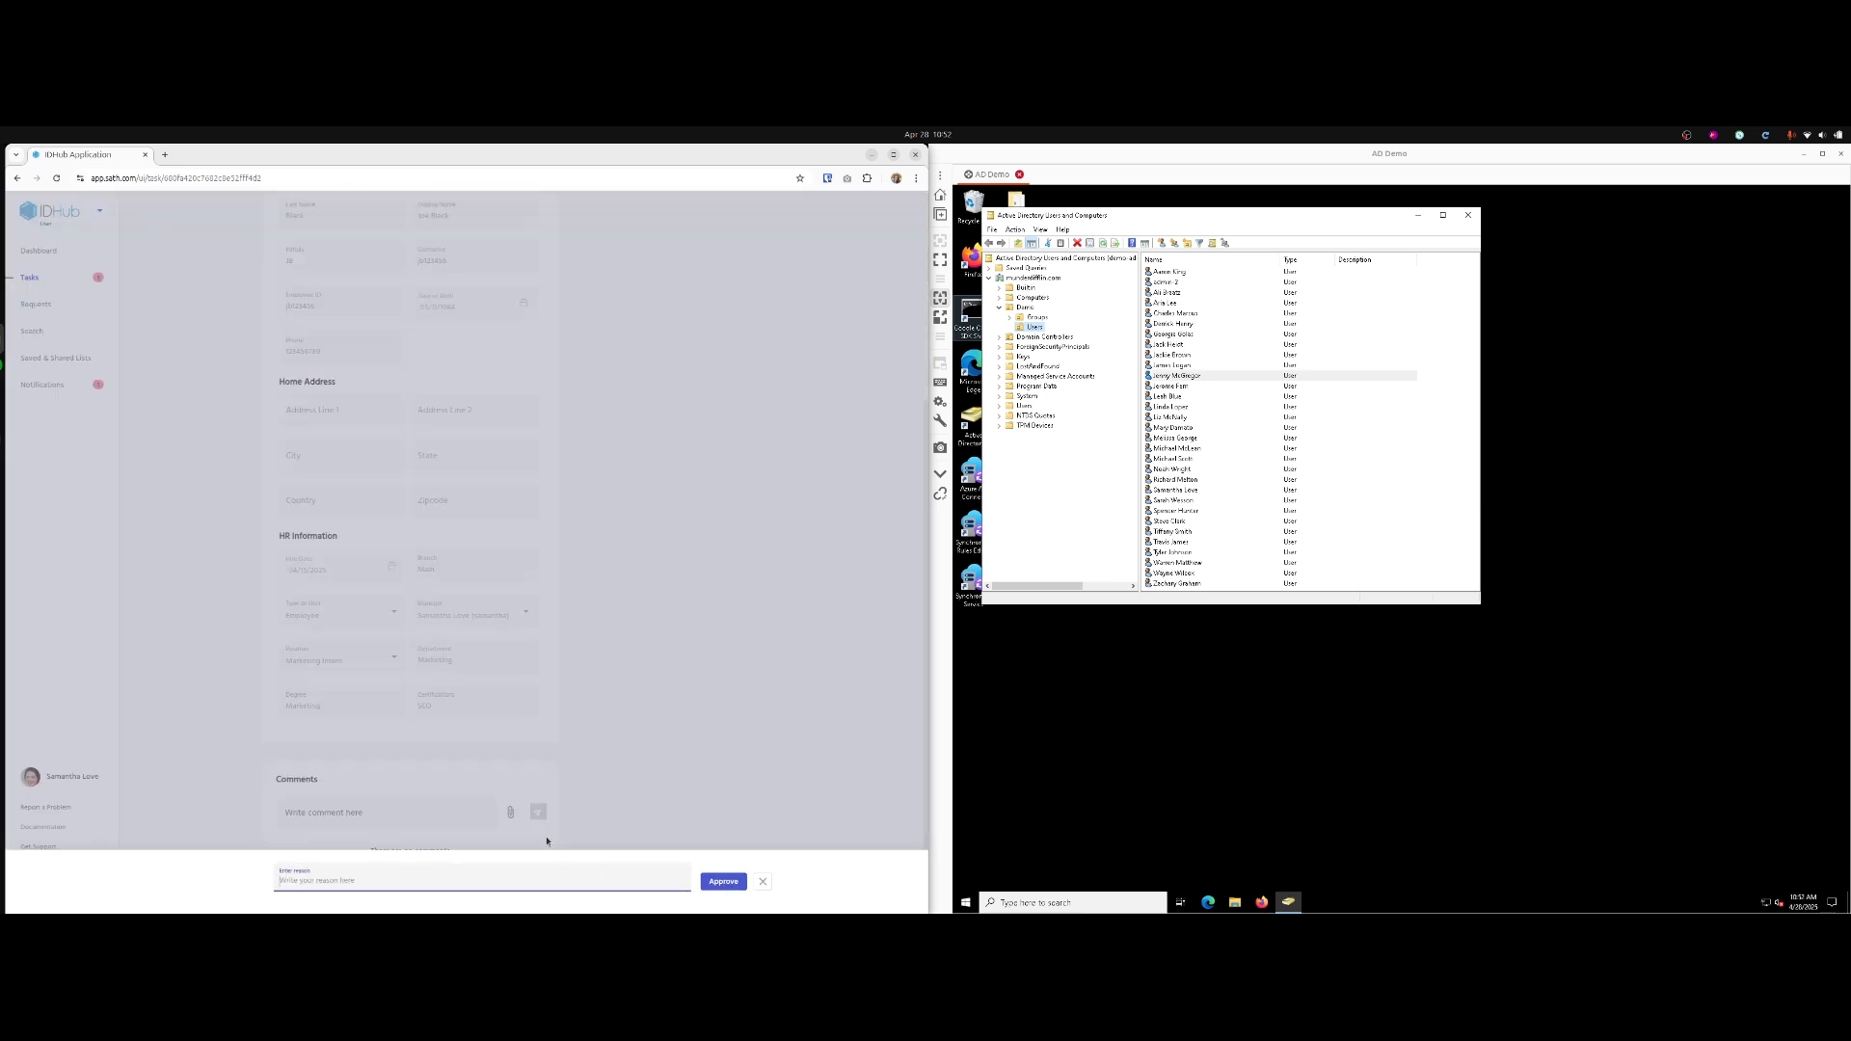
left_click(719, 884)
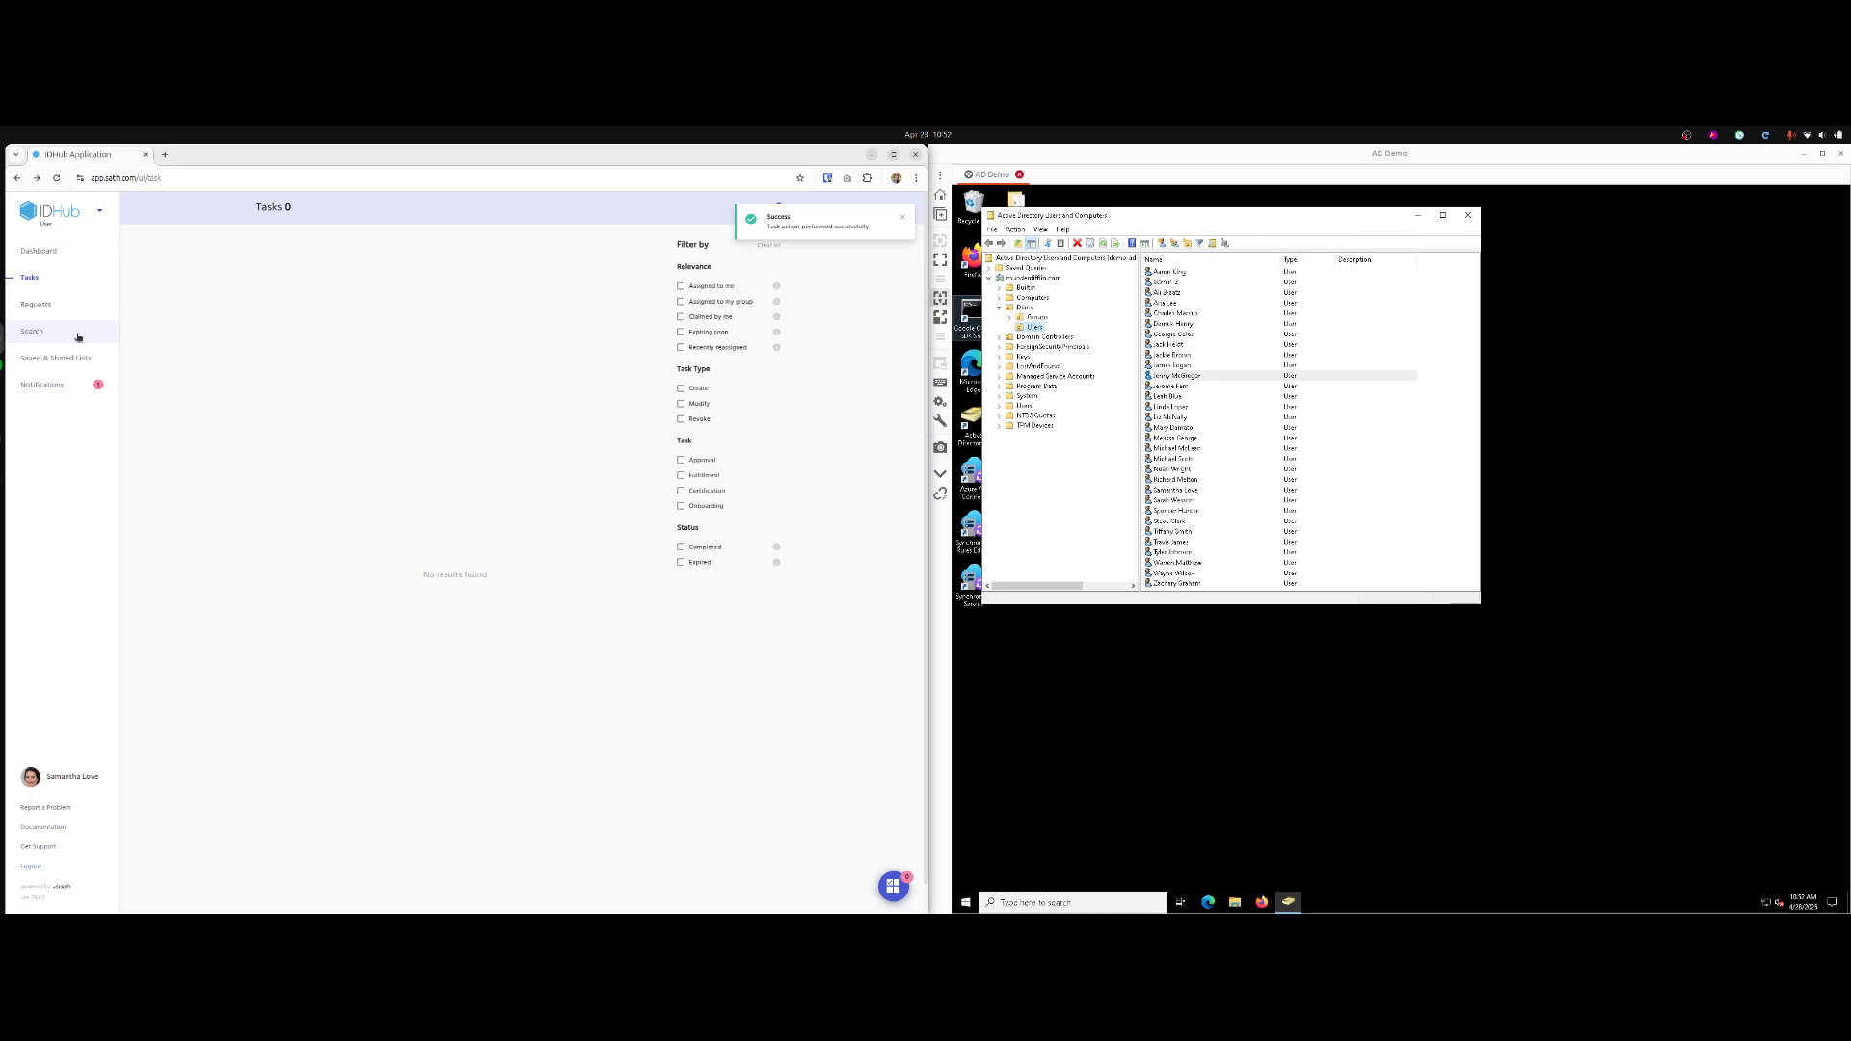
left_click(78, 335)
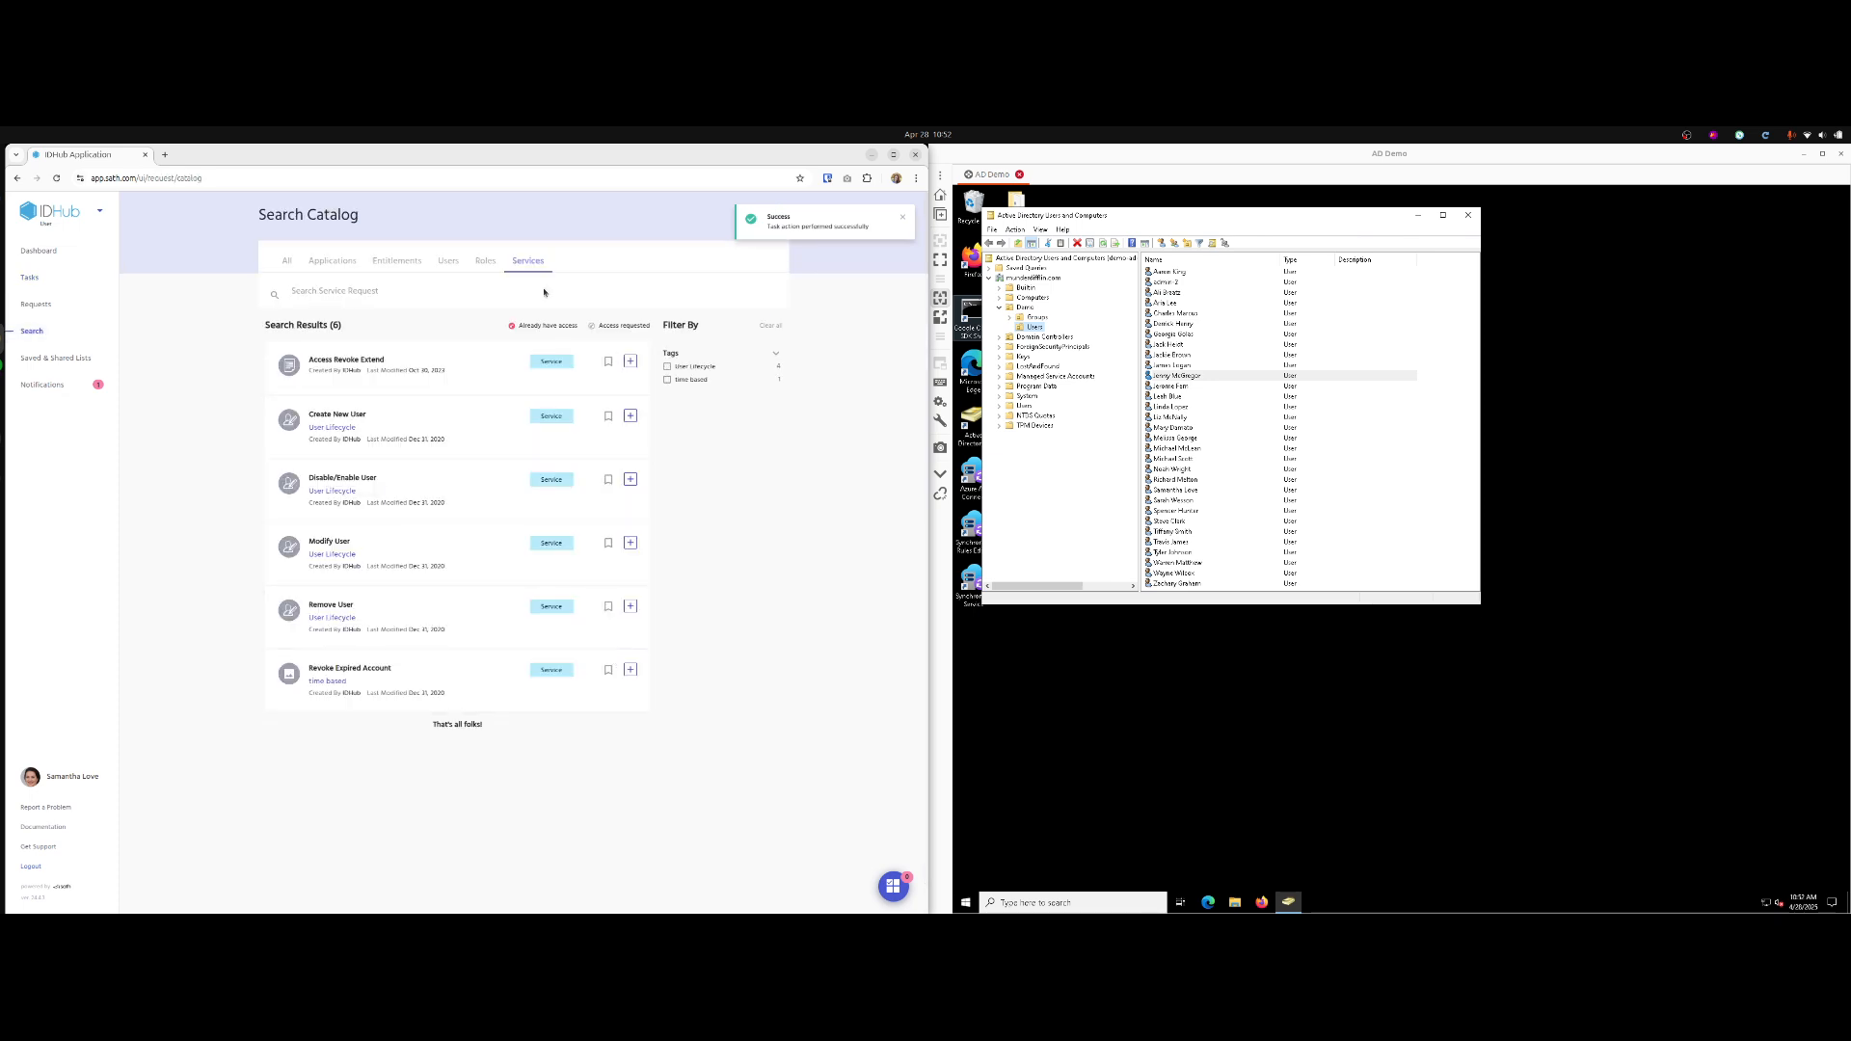
Find the new intern via a Users search for 'joe' and check his Active Directory entitlements.
left_click(448, 260)
left_click(400, 288)
type("joe")
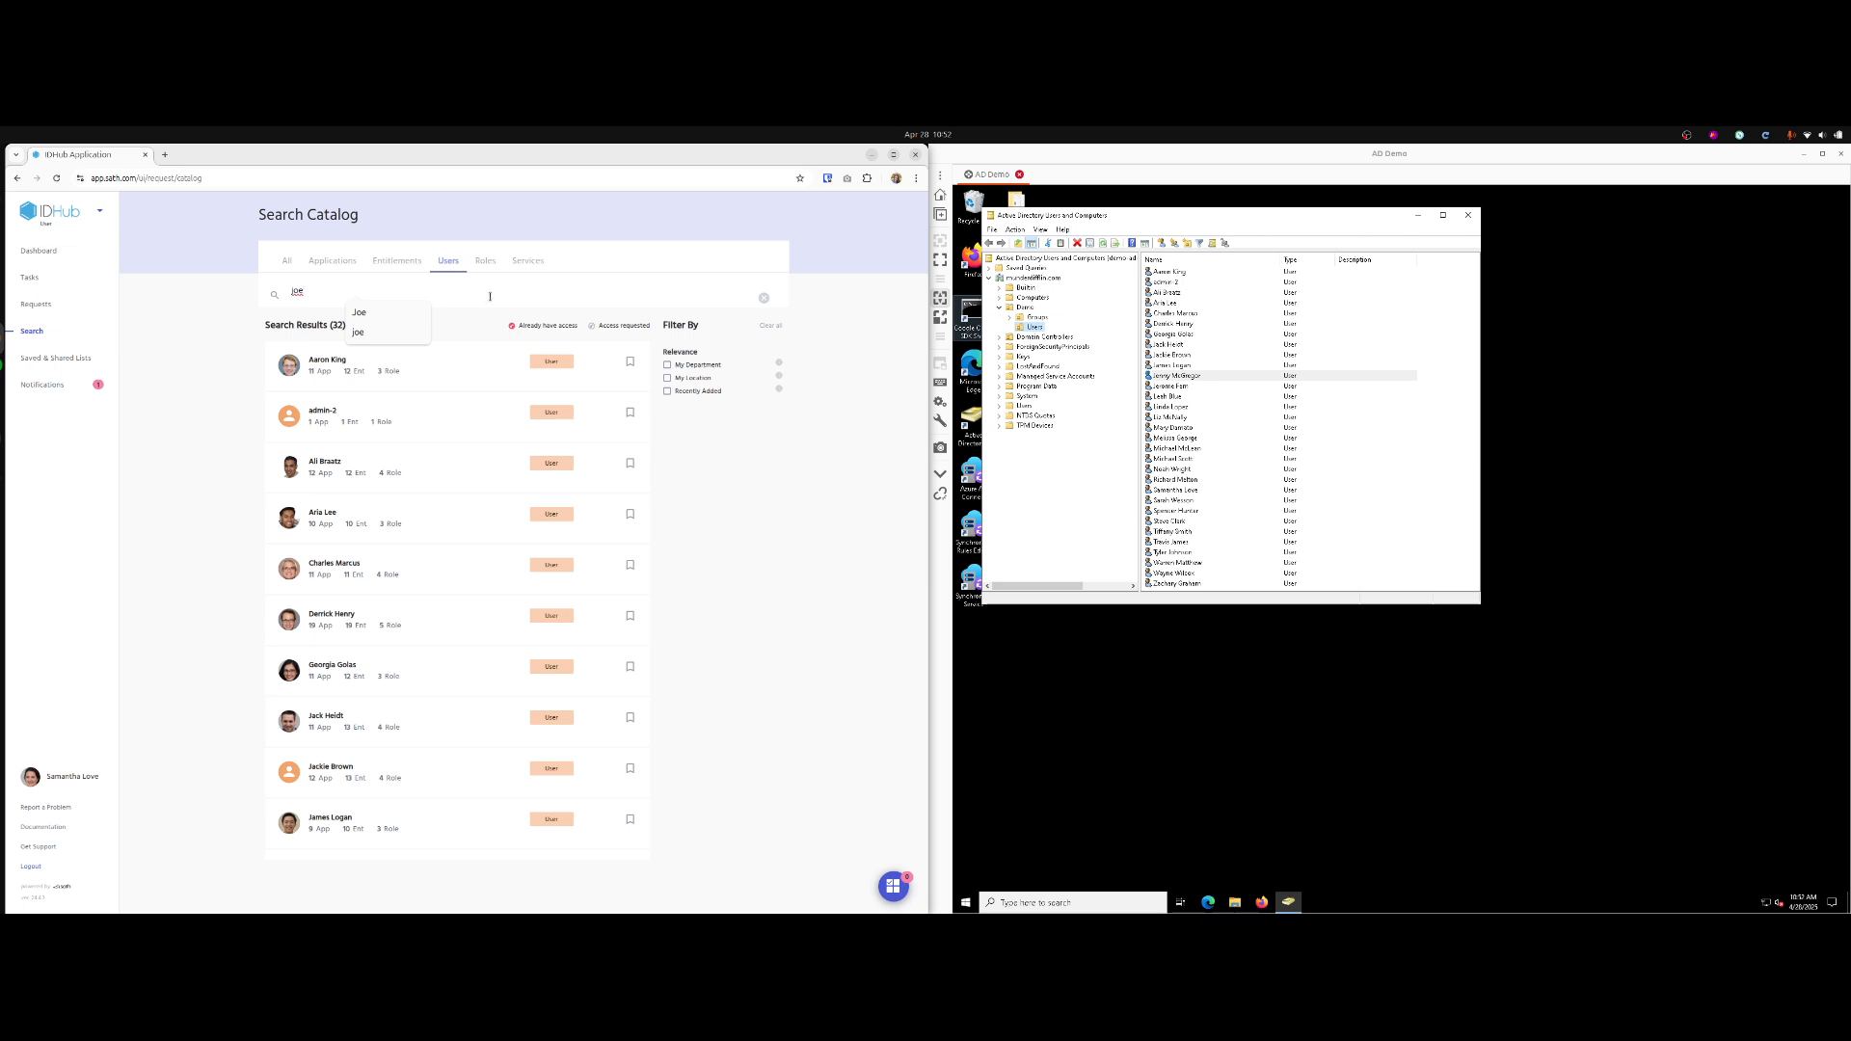
key("Return")
left_click(475, 363)
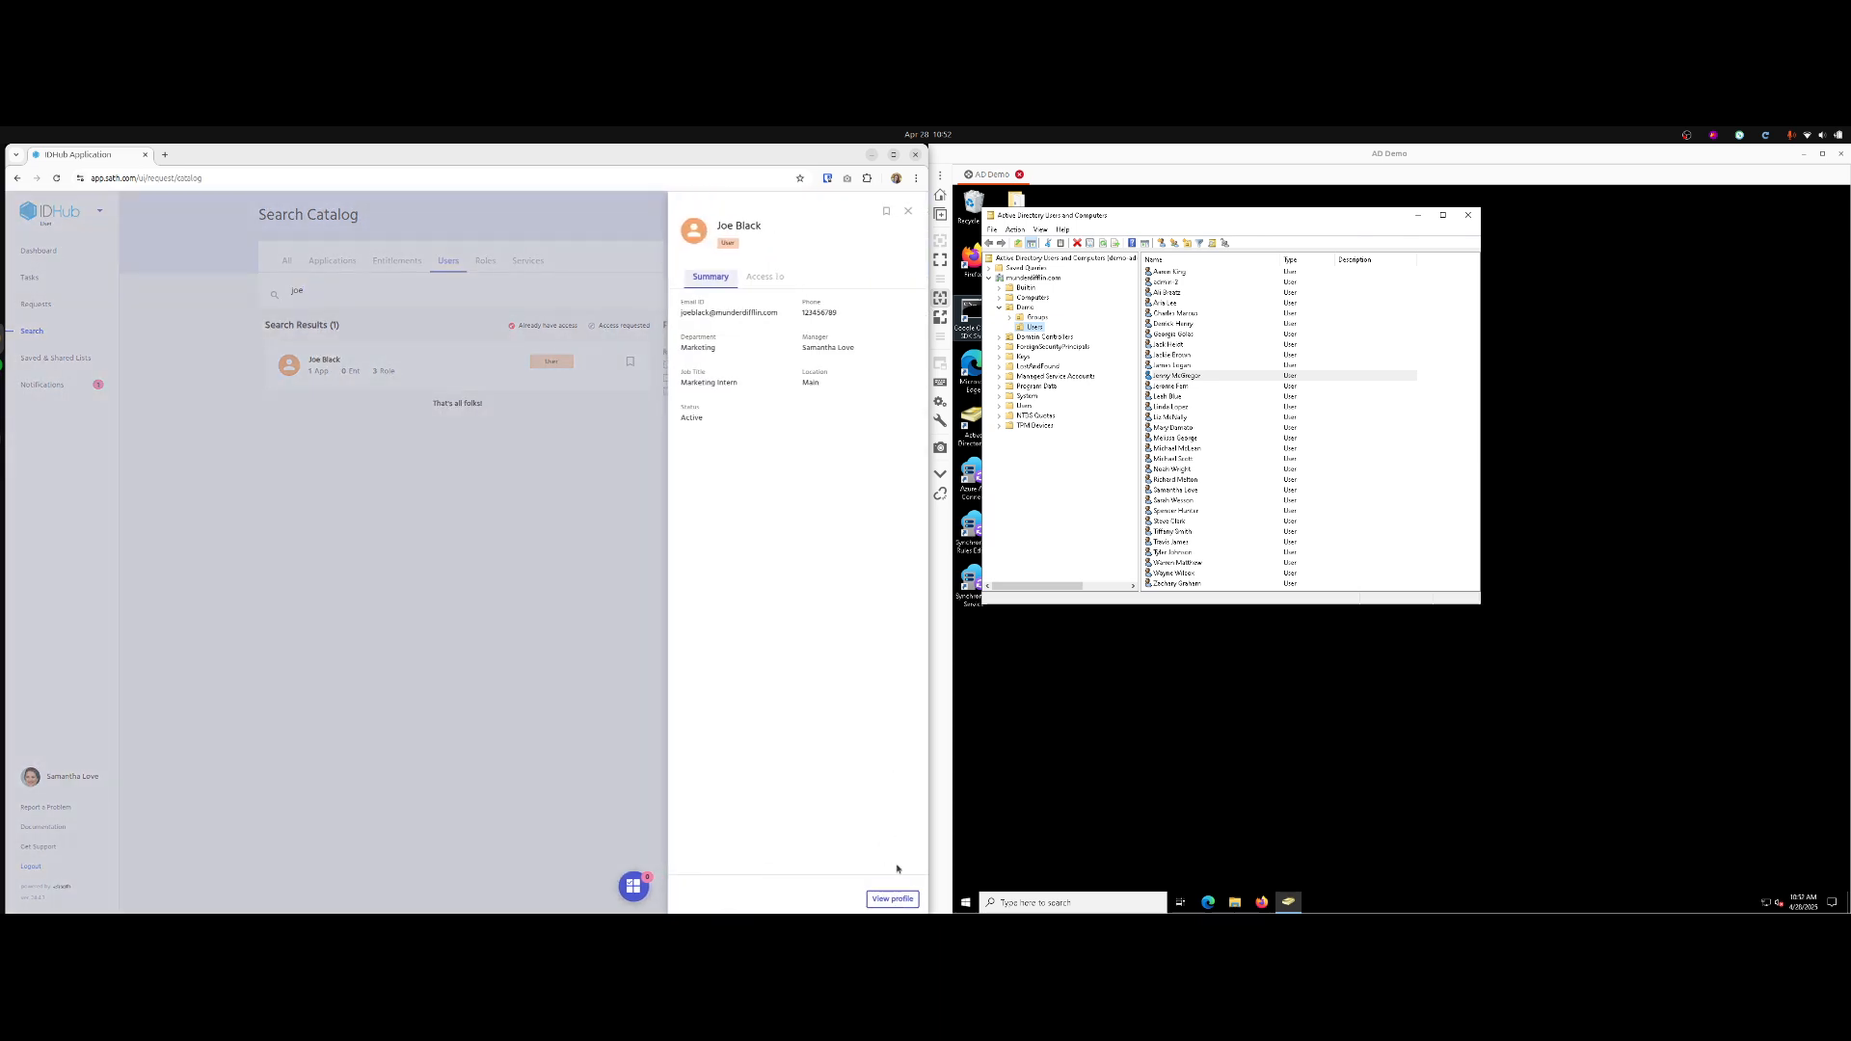
left_click(892, 899)
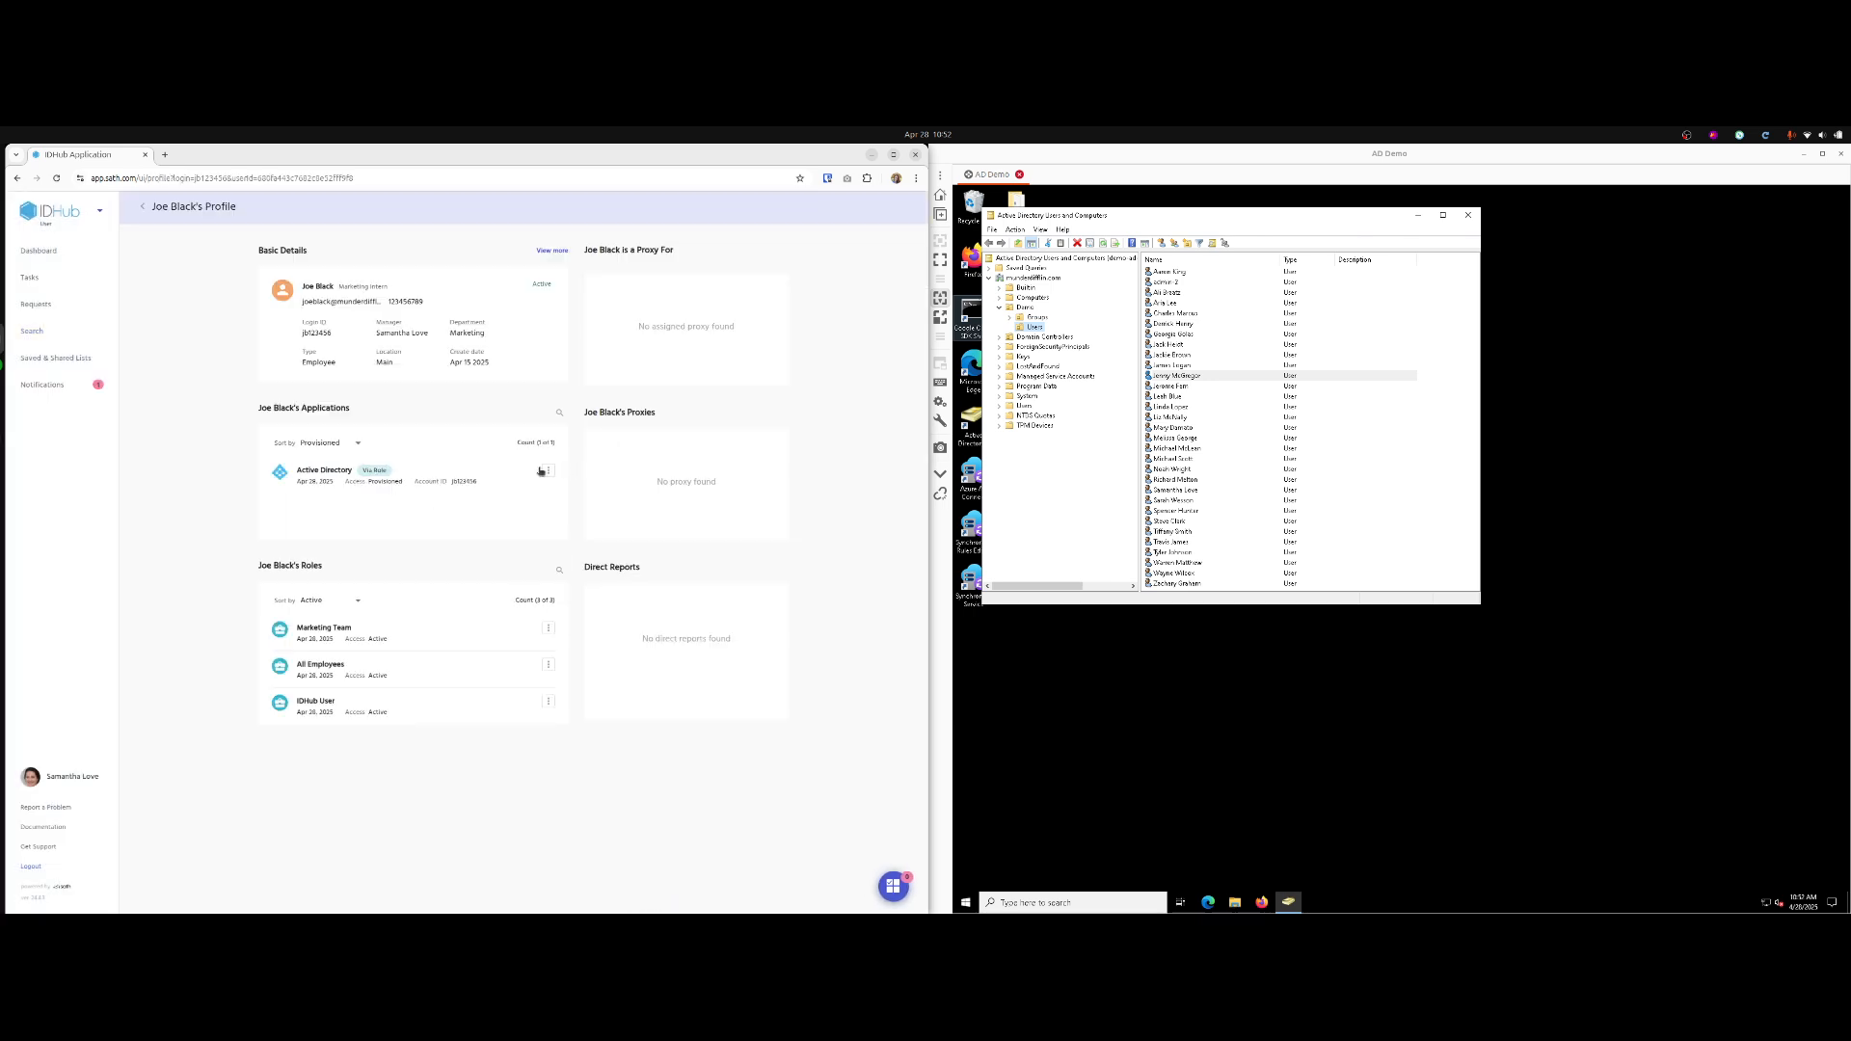
left_click(437, 481)
left_click(800, 278)
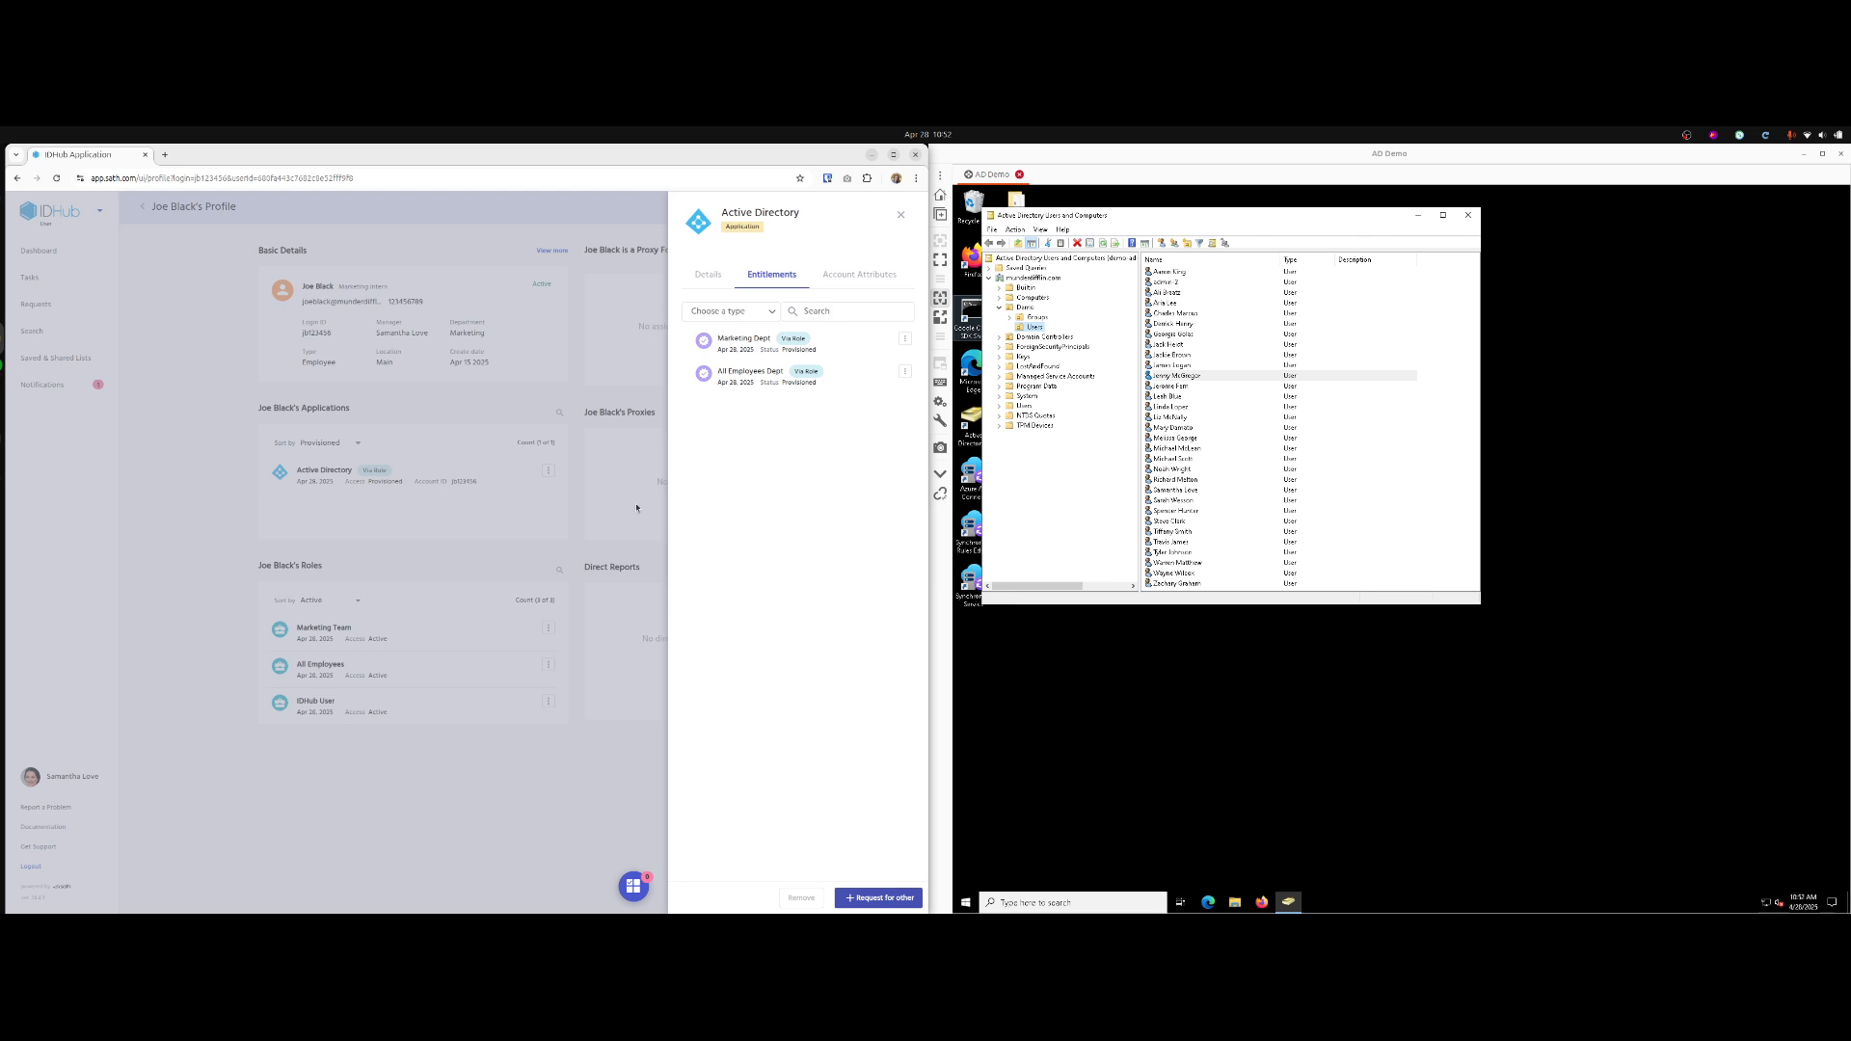
left_click(637, 506)
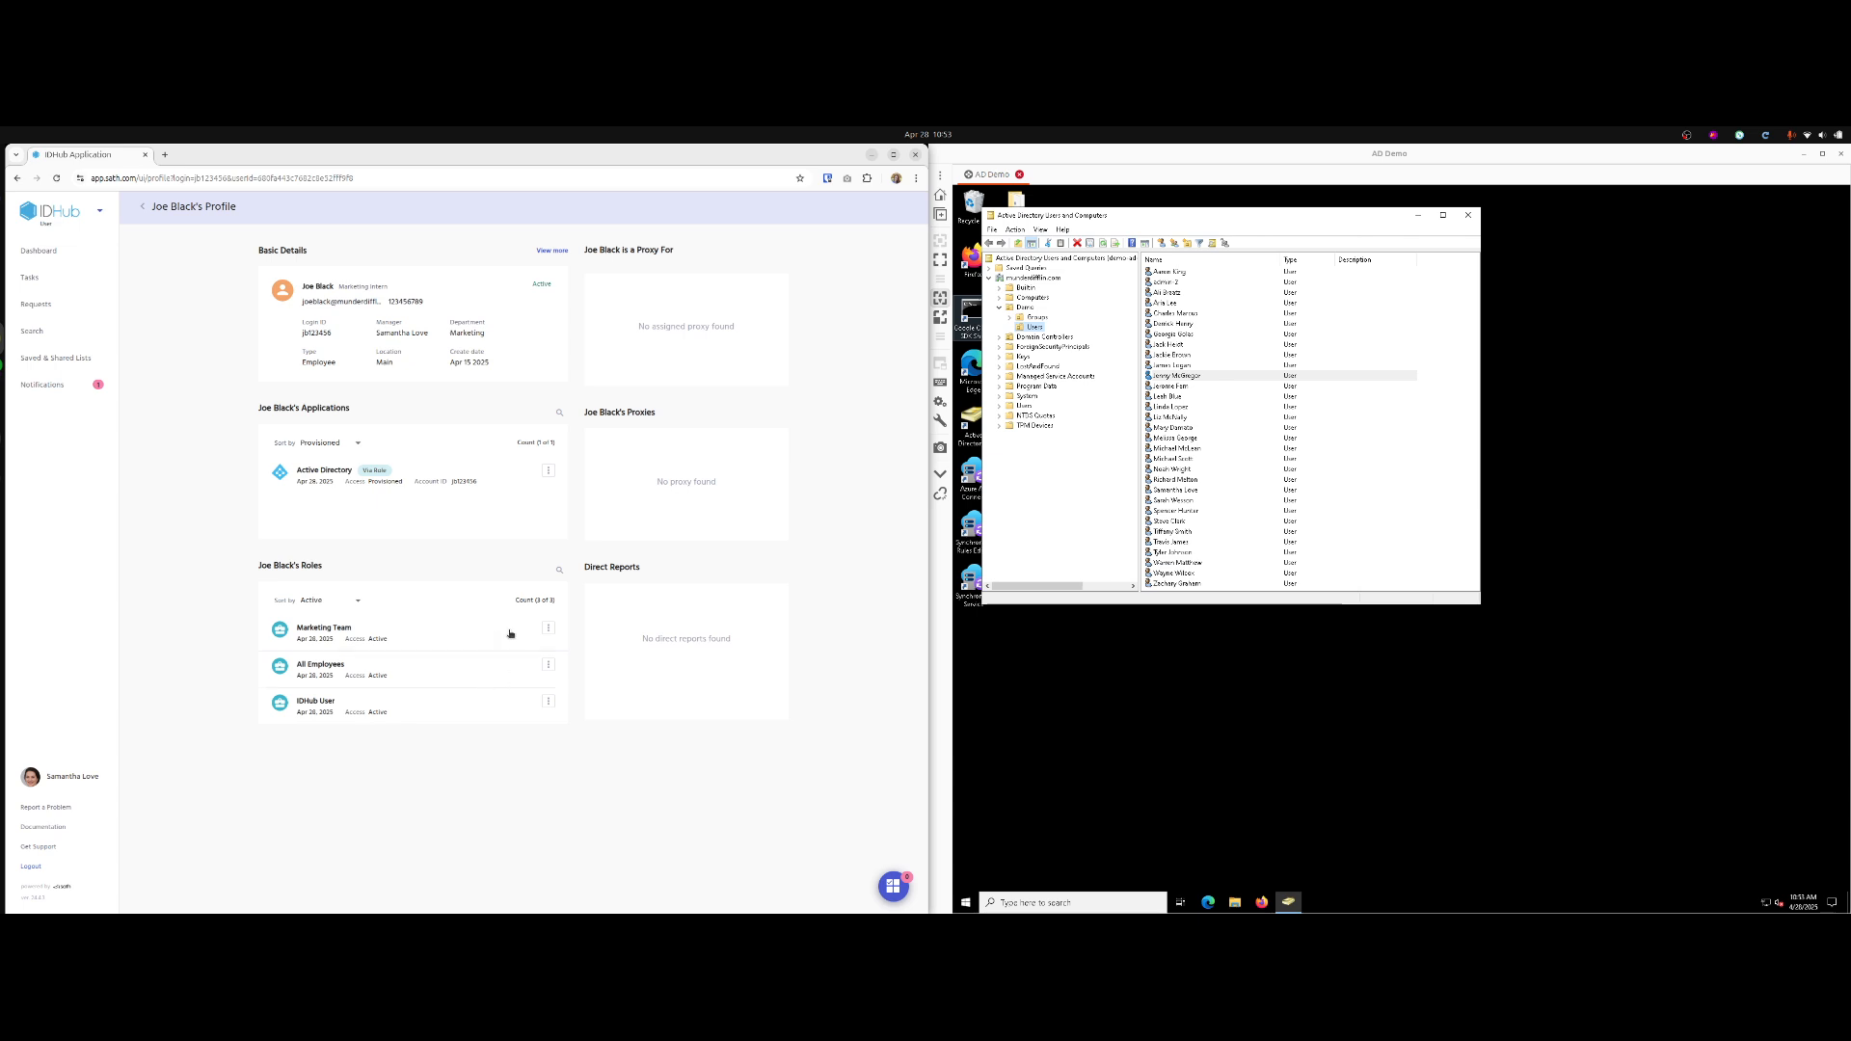
right_click(1467, 314)
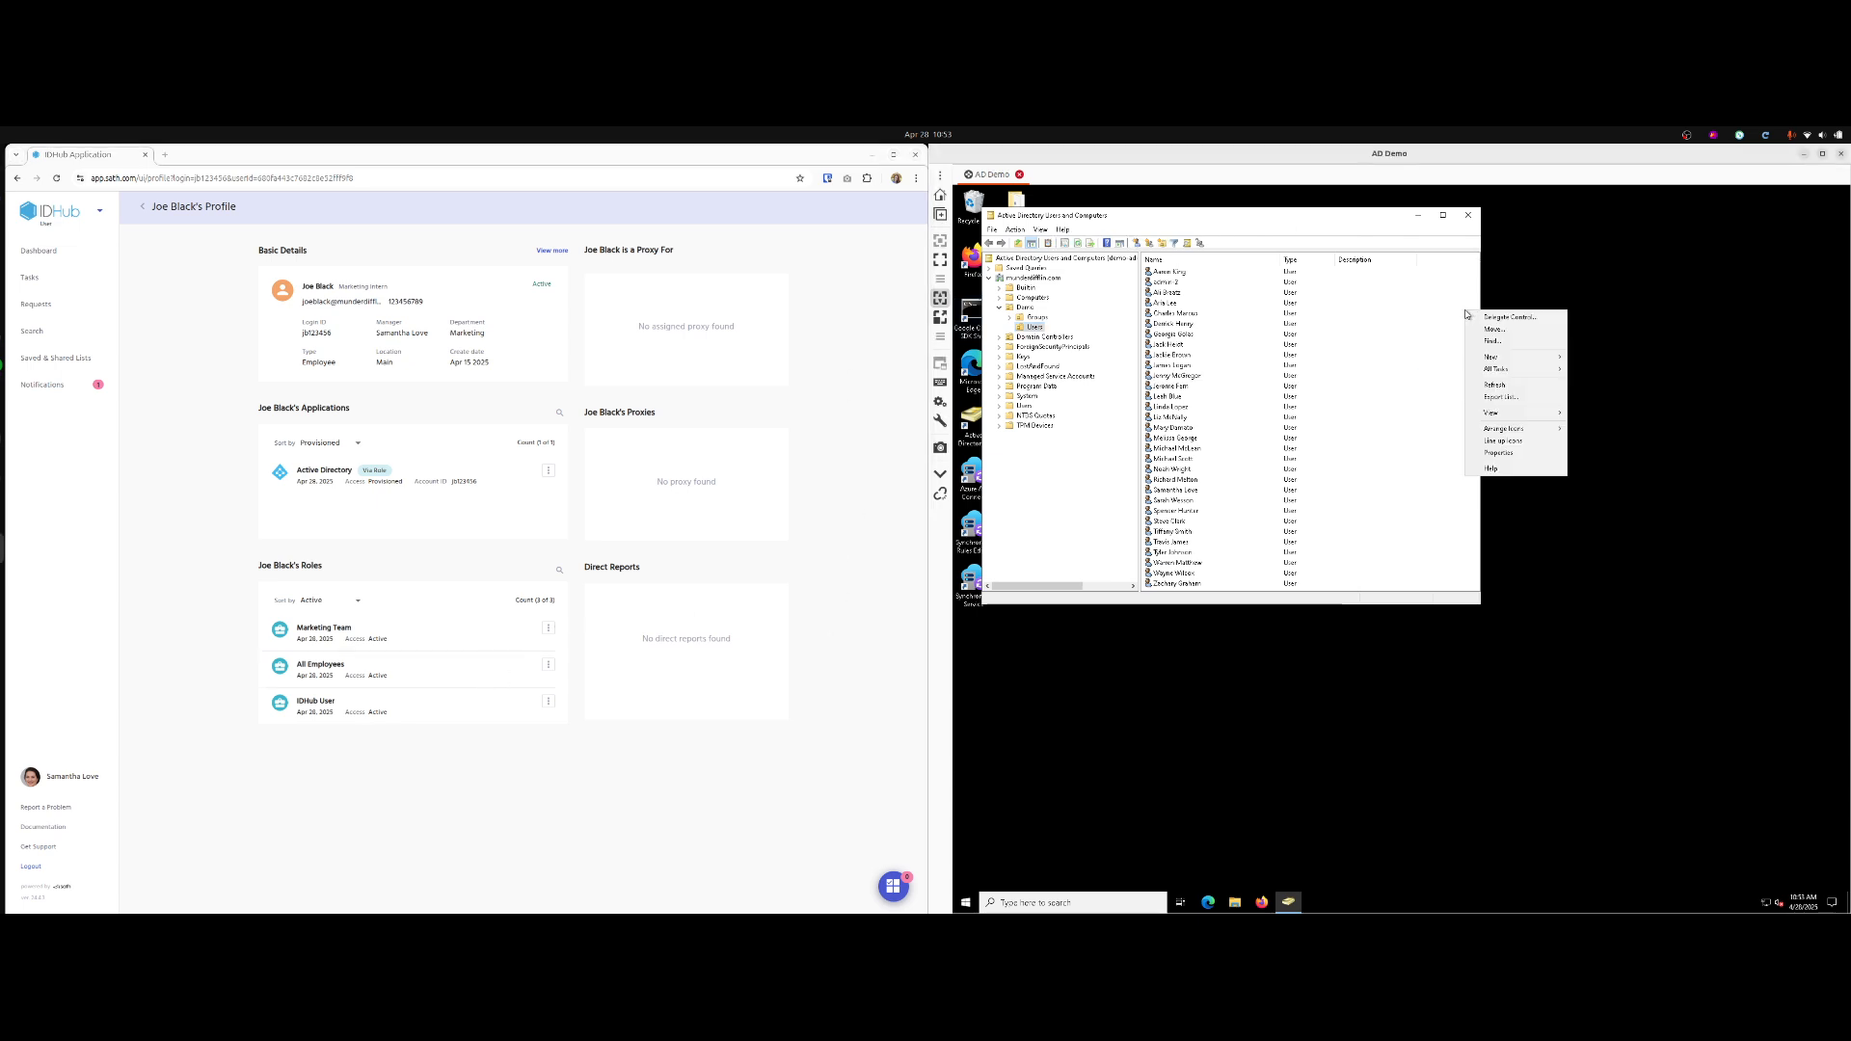
Refresh the Users container and review the new intern's Member Of groups.
left_click(1496, 386)
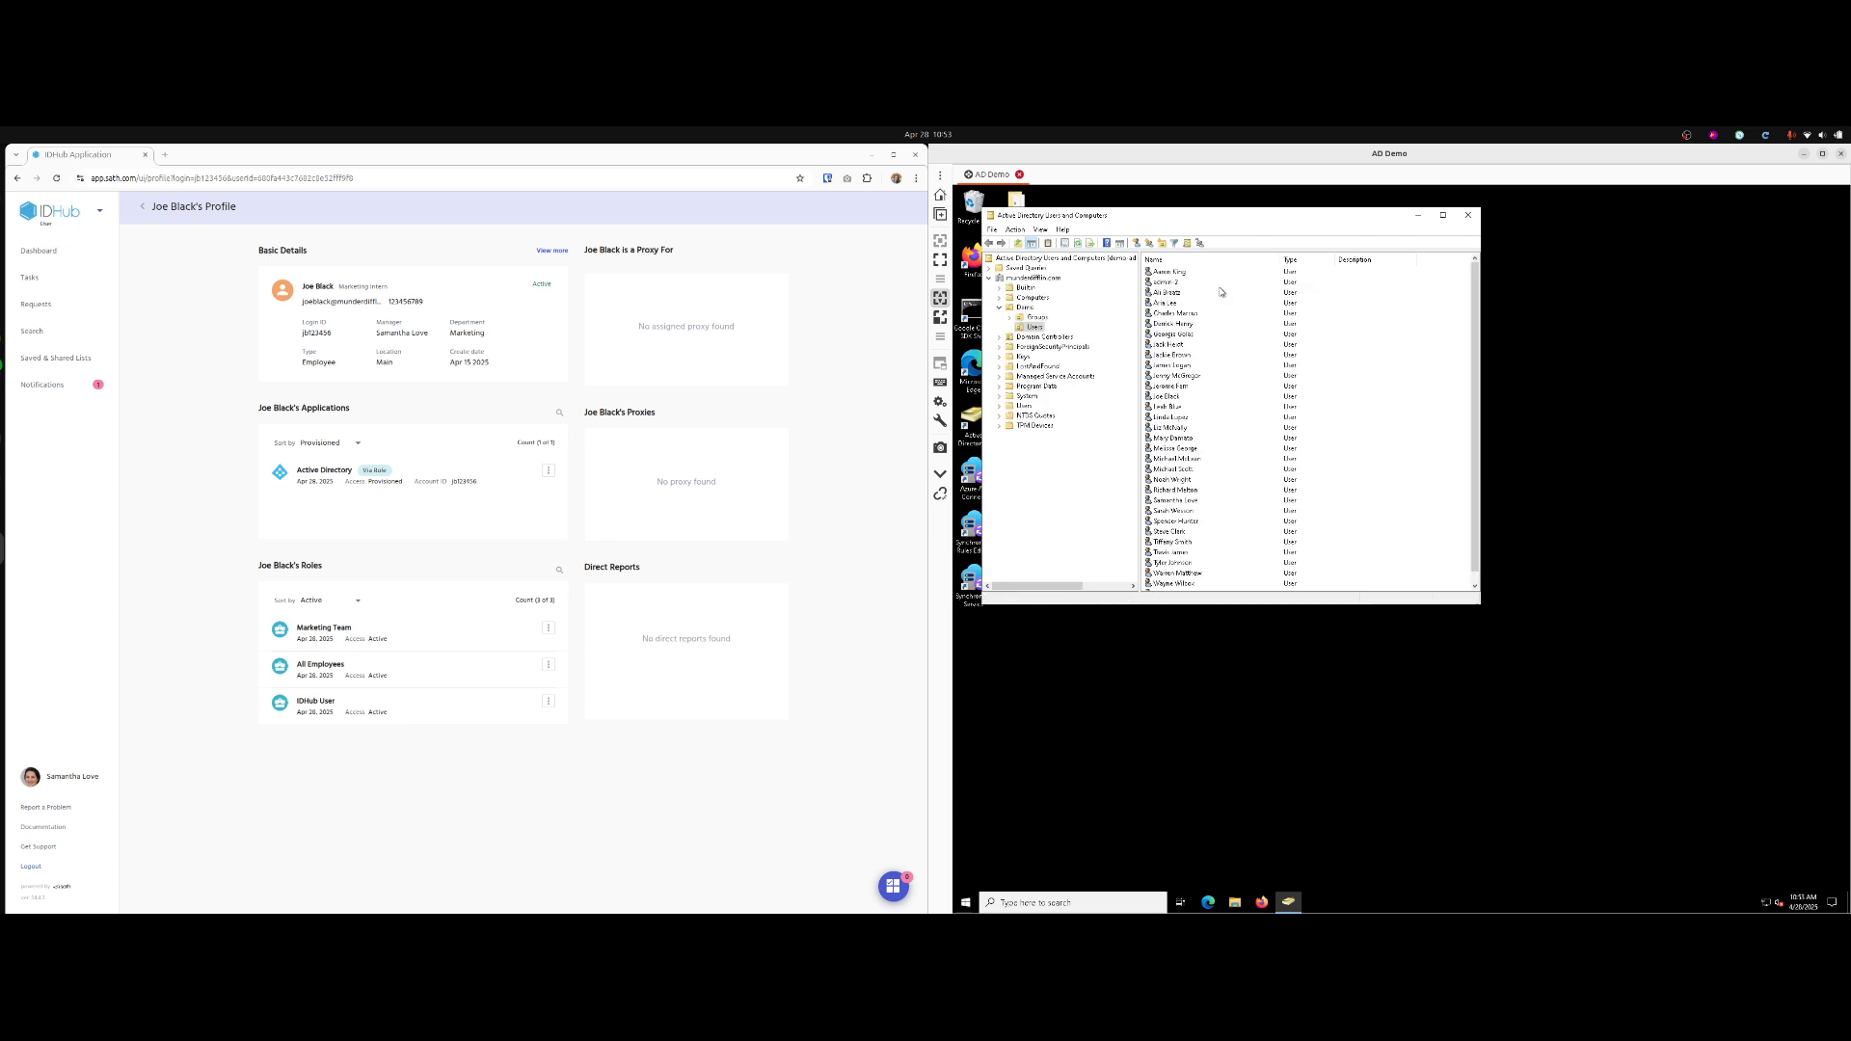
double_click(1171, 396)
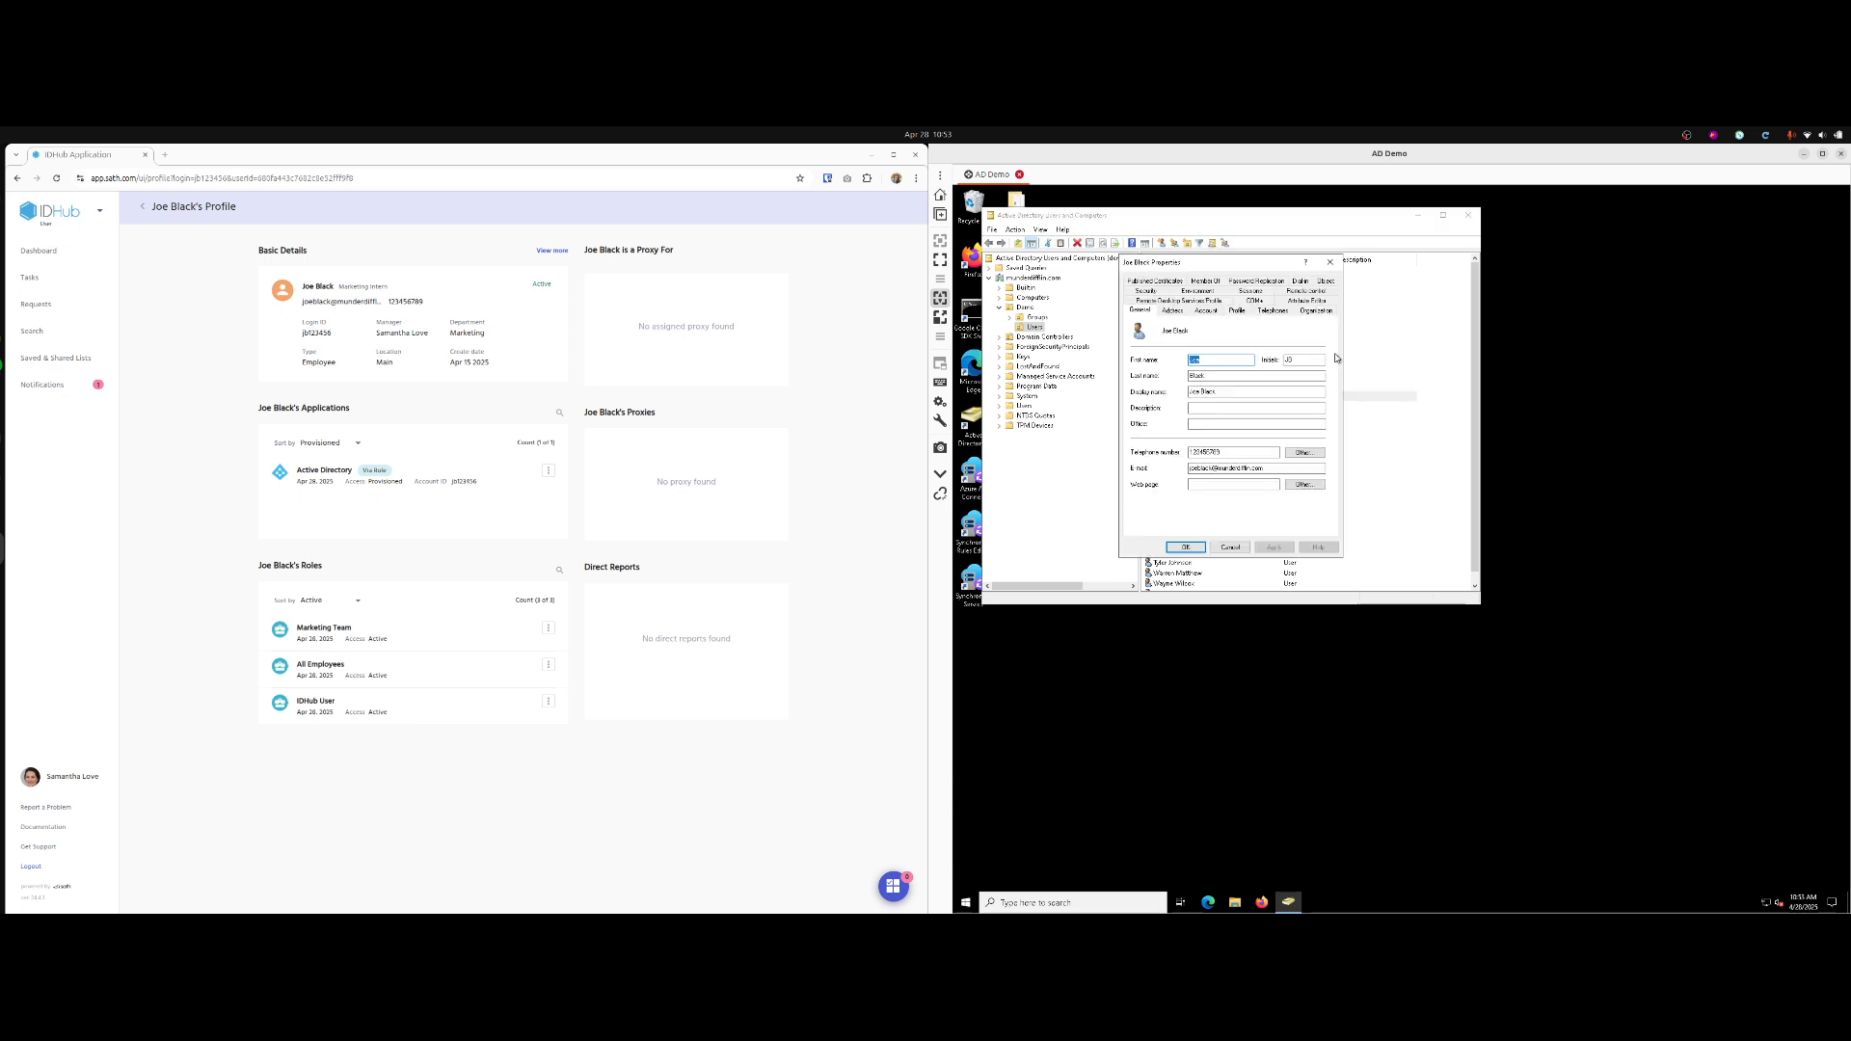
left_click(1205, 281)
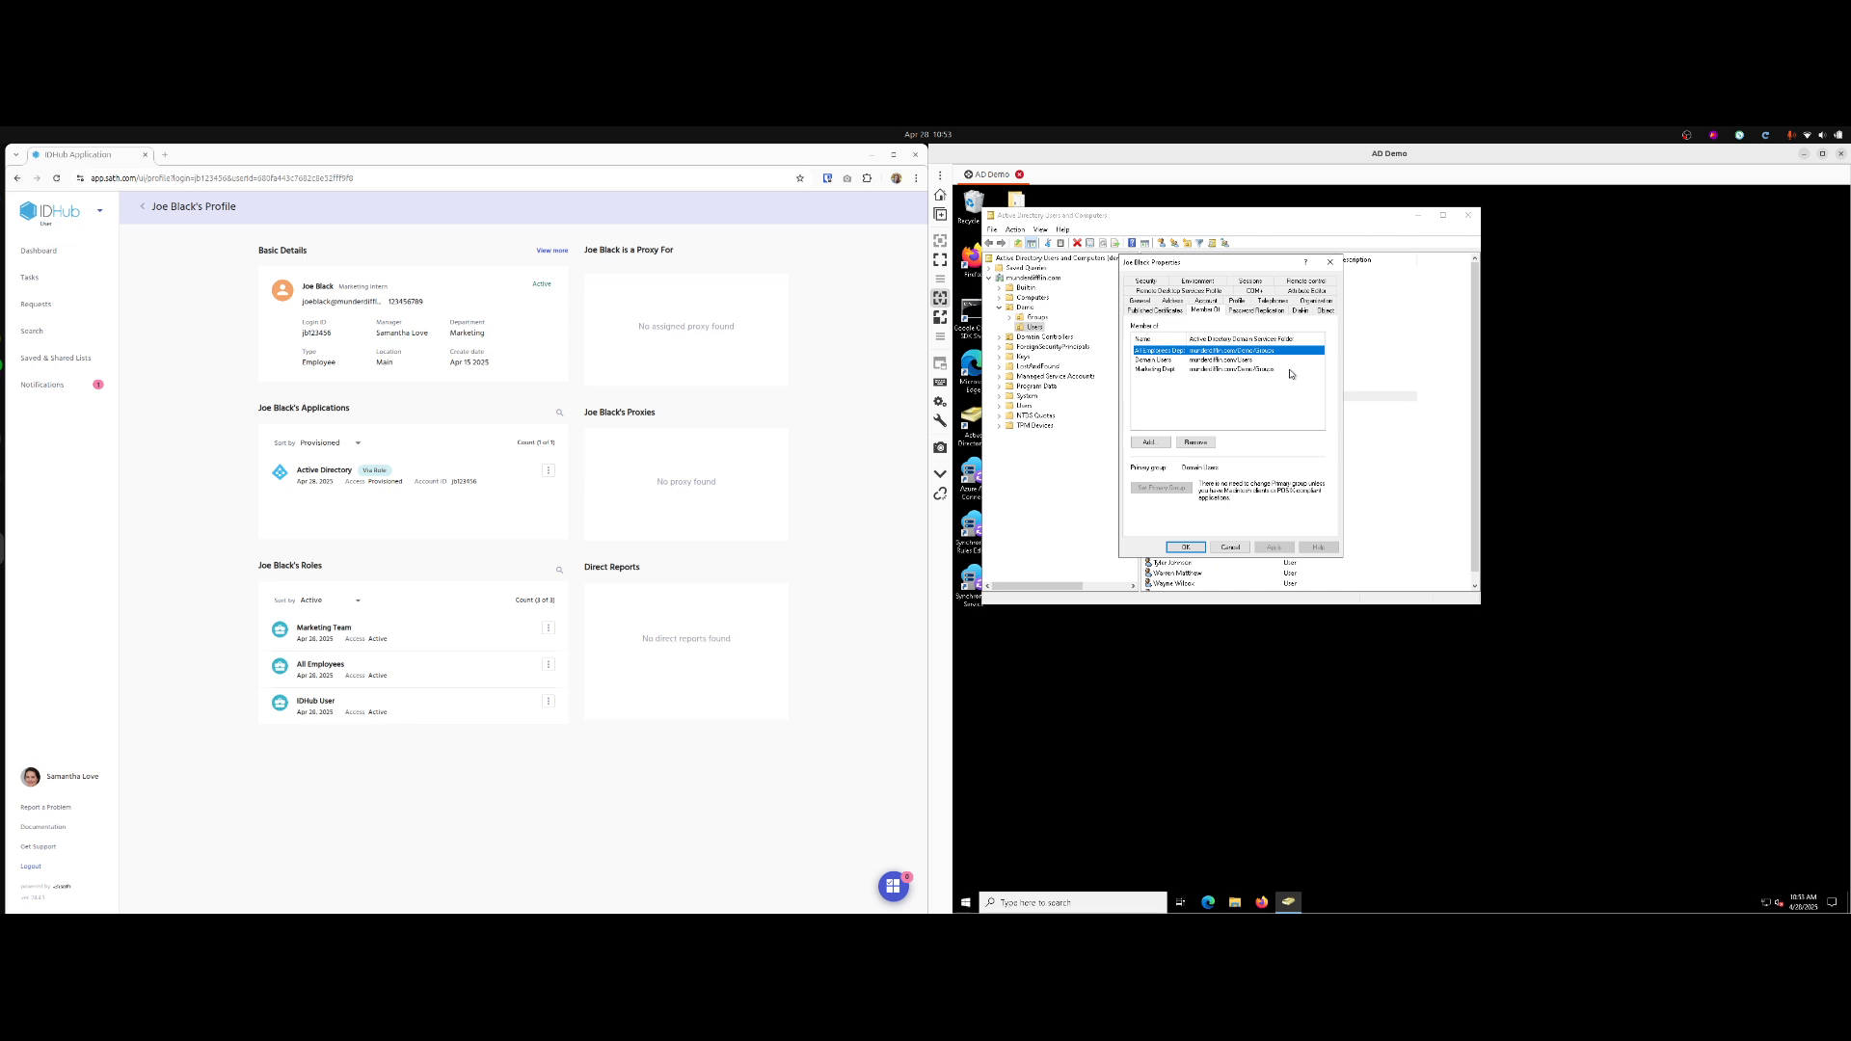
left_click(1334, 262)
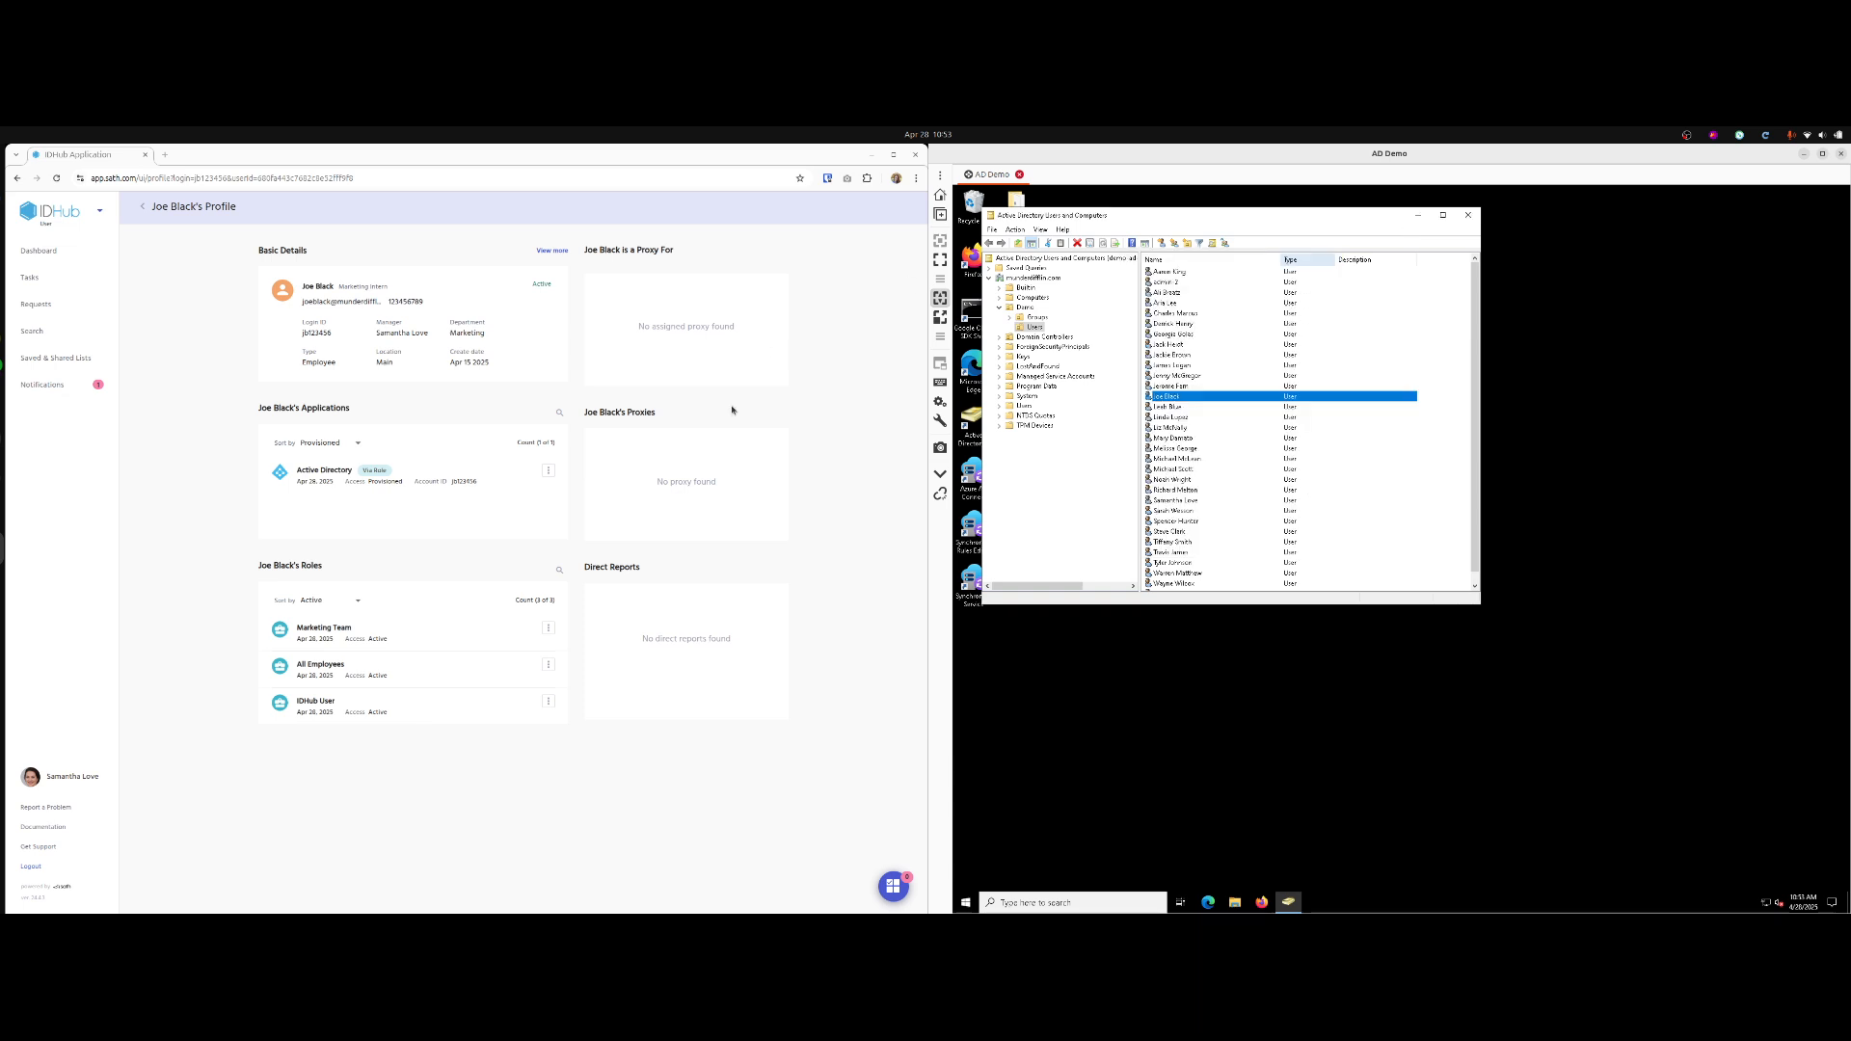
Filter the intern's applications to Provisioning, check Office 365 entitlements, then log out.
left_click(345, 442)
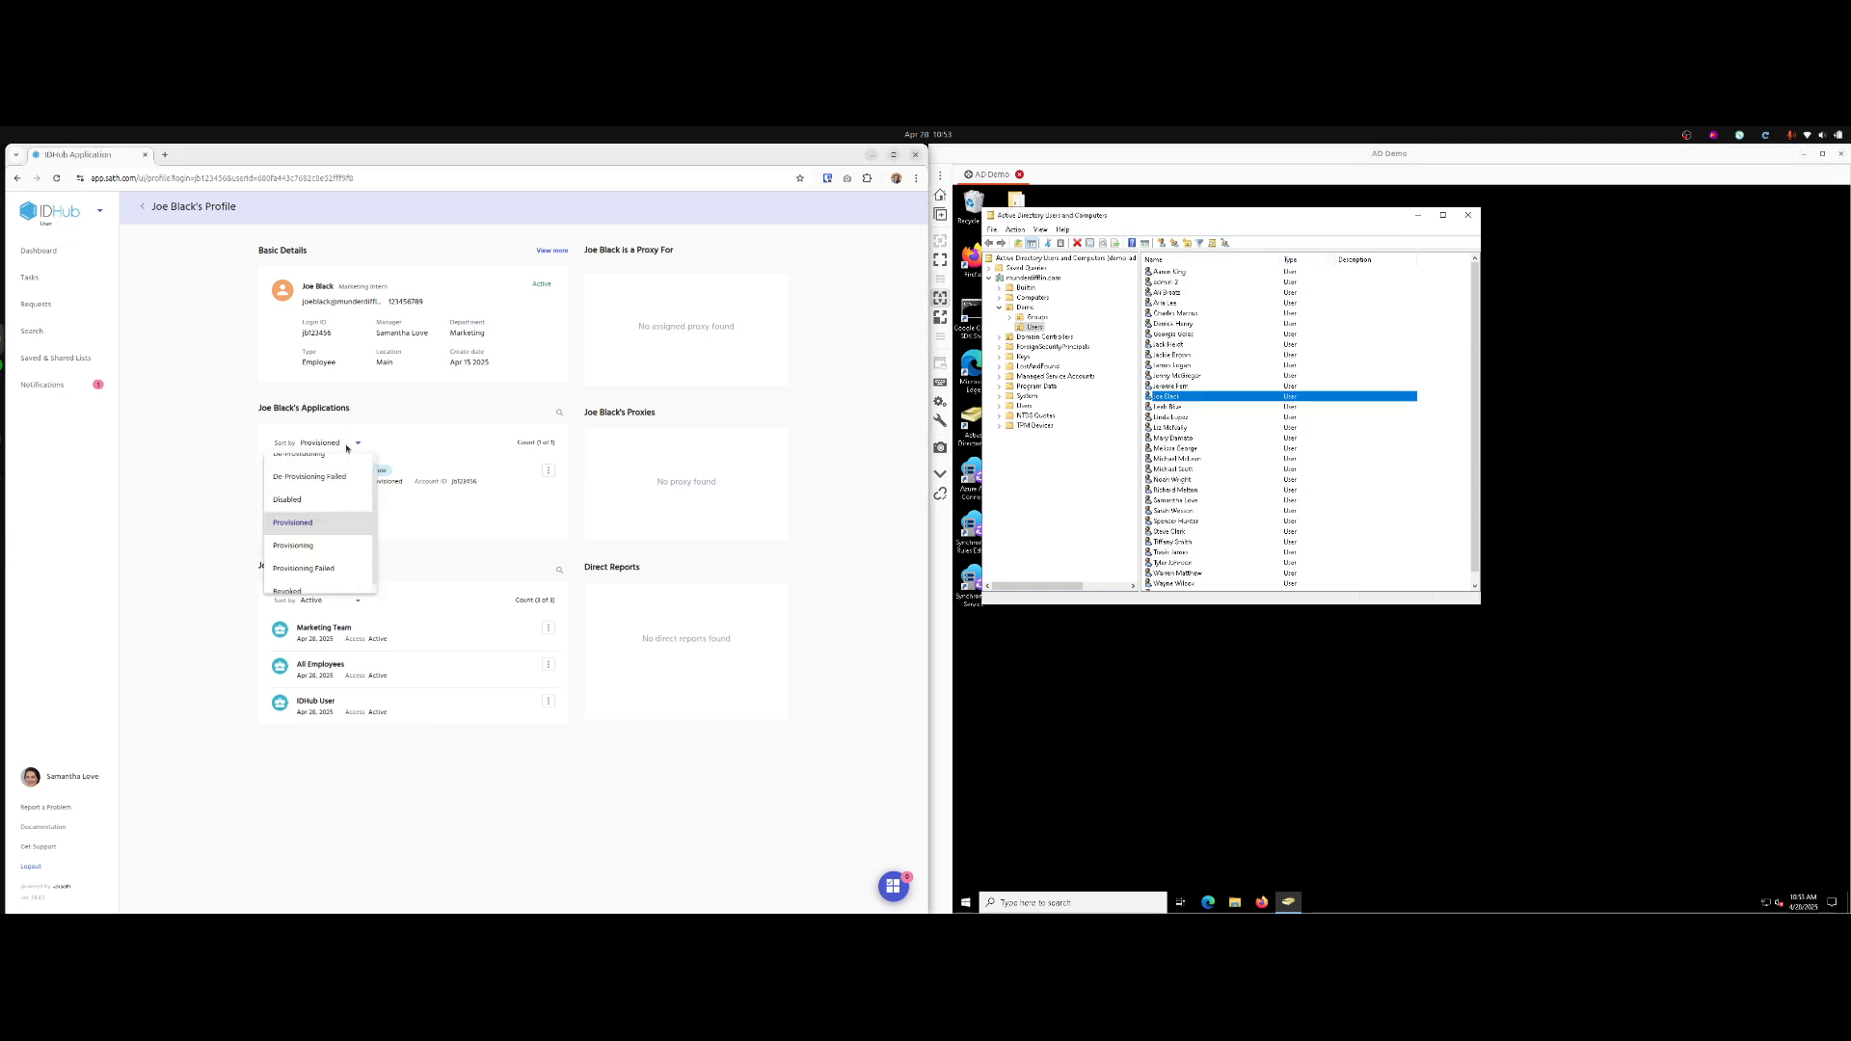
left_click(357, 553)
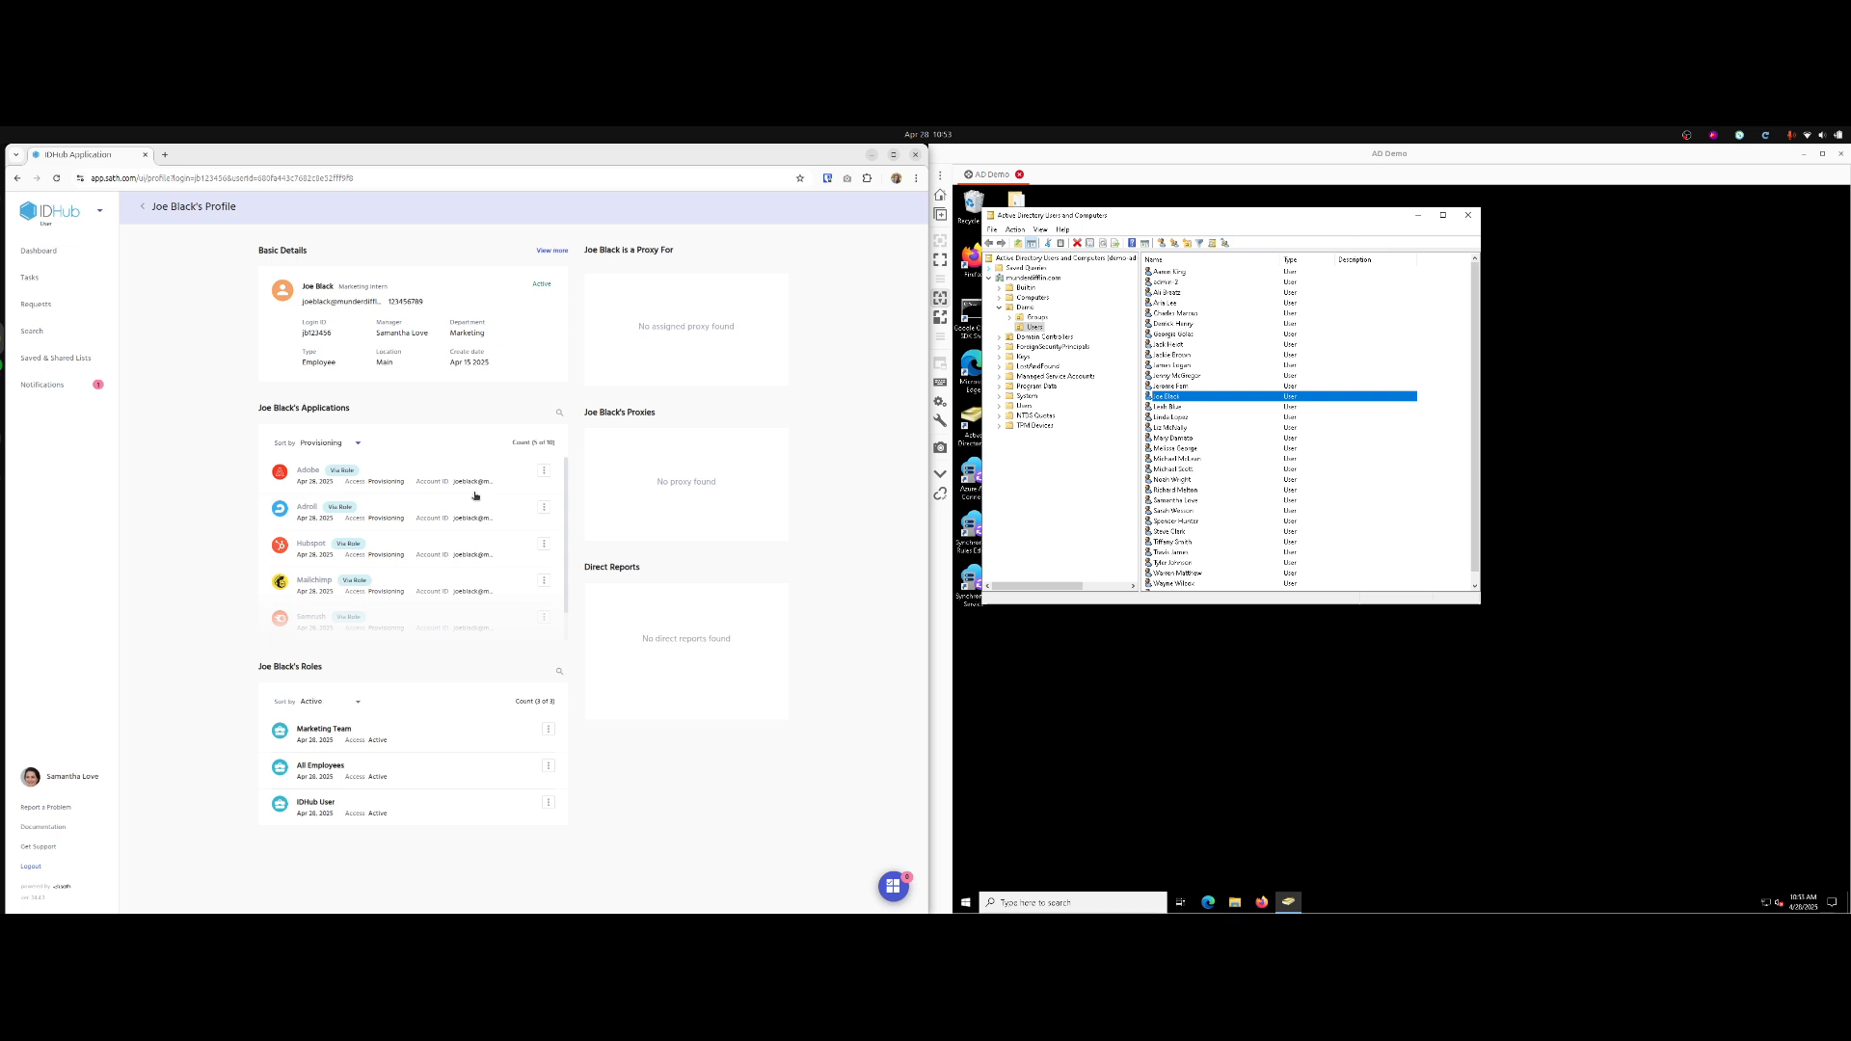
scroll(474, 496, "down", 1)
scroll(475, 496, "down", 4)
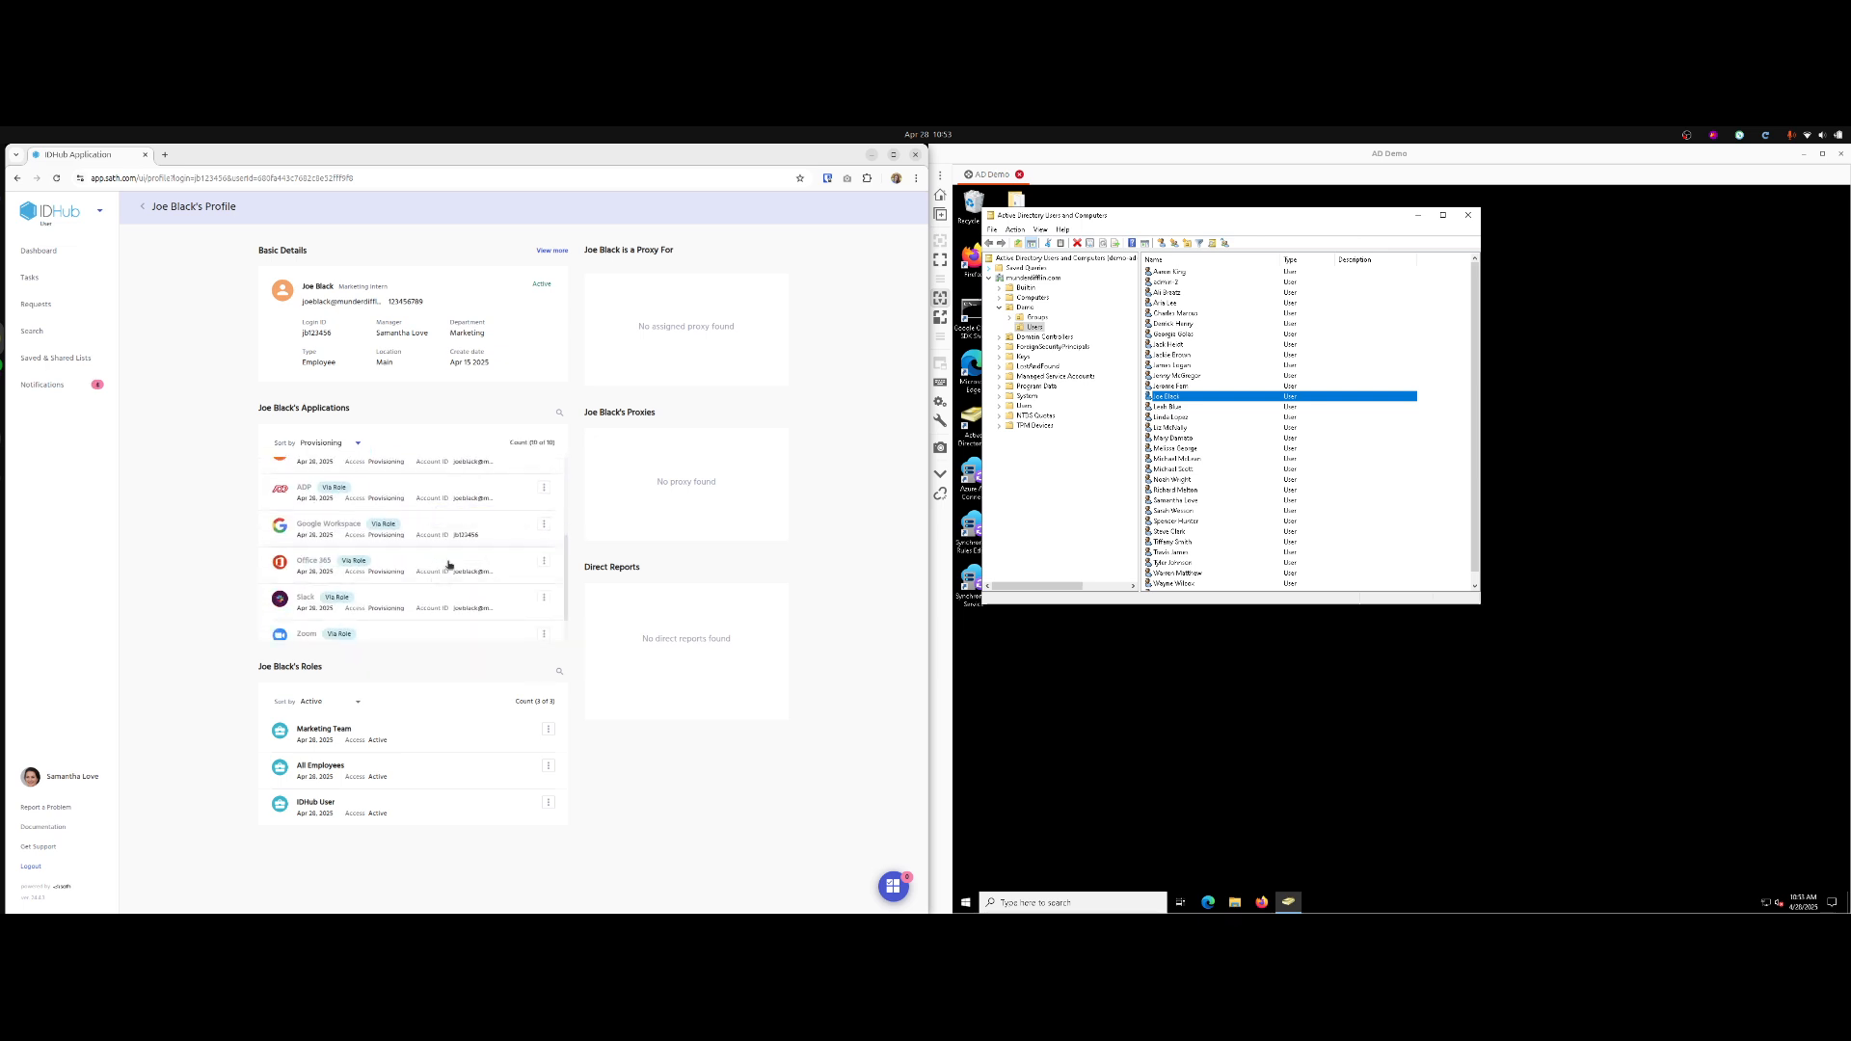
left_click(452, 563)
left_click(785, 274)
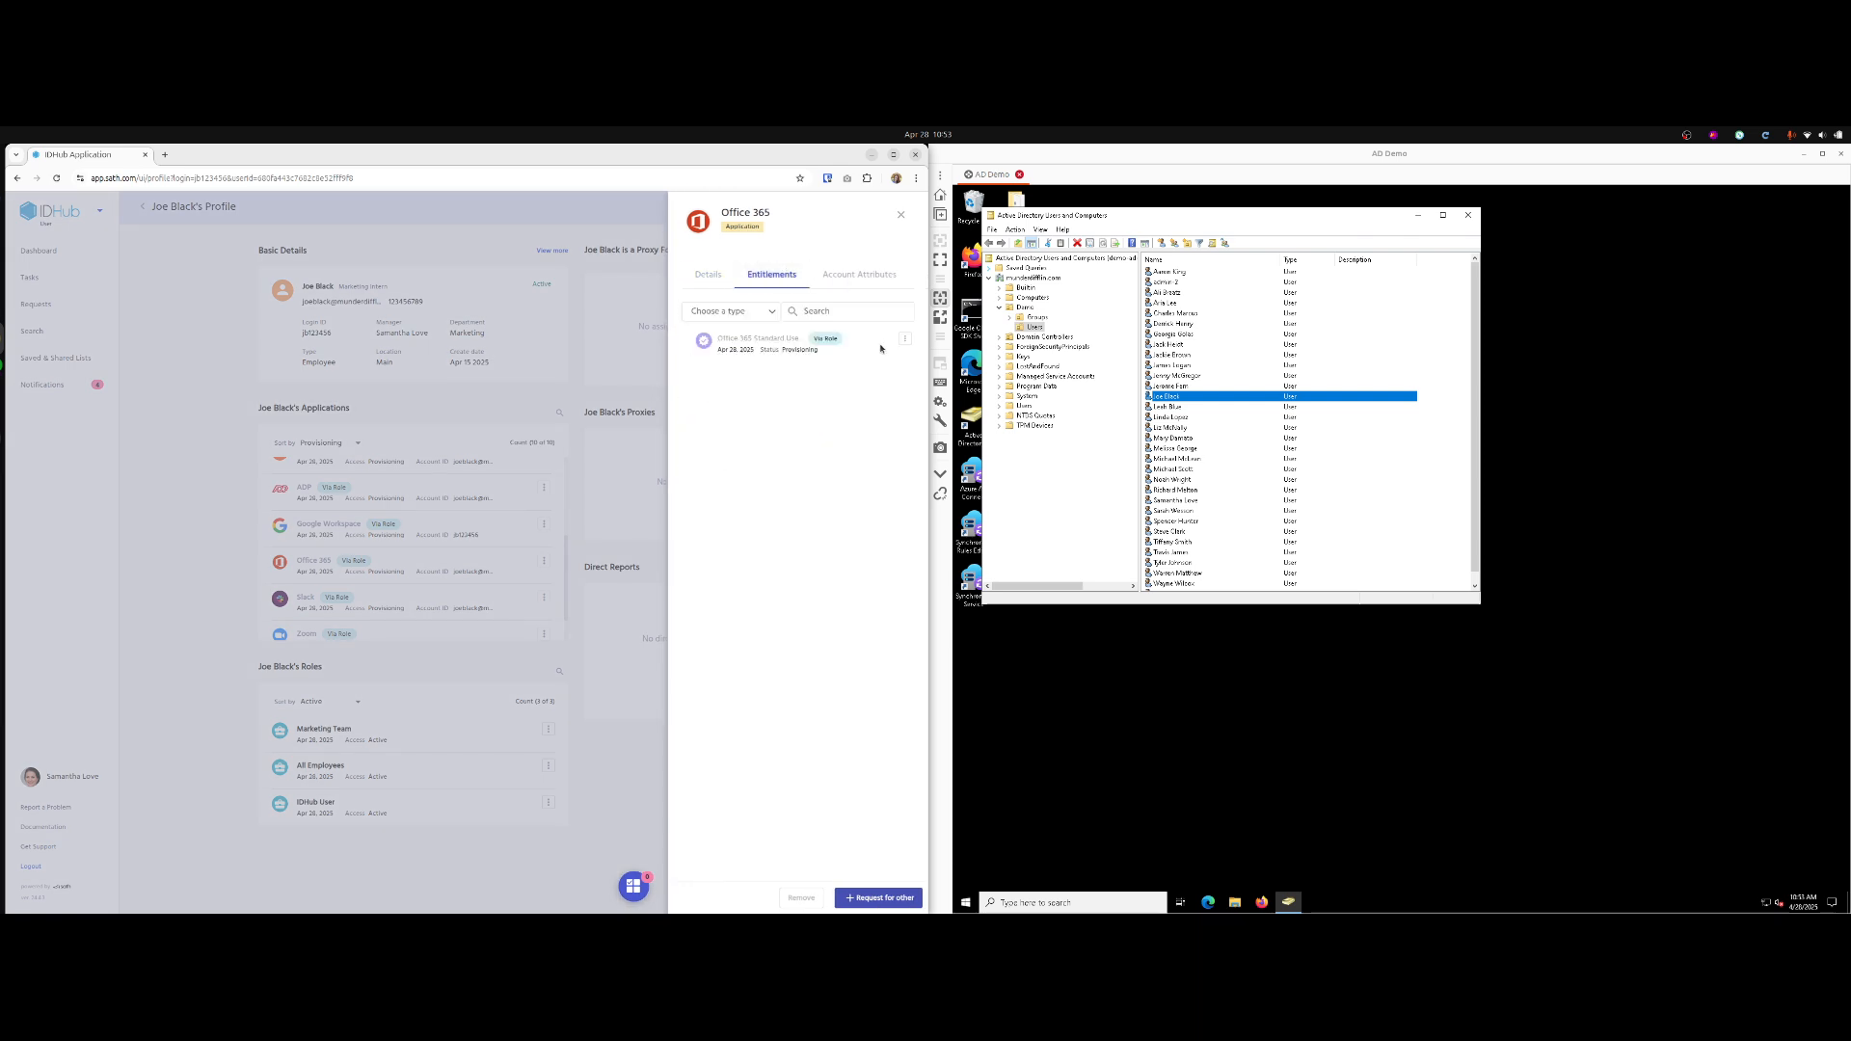
left_click(903, 216)
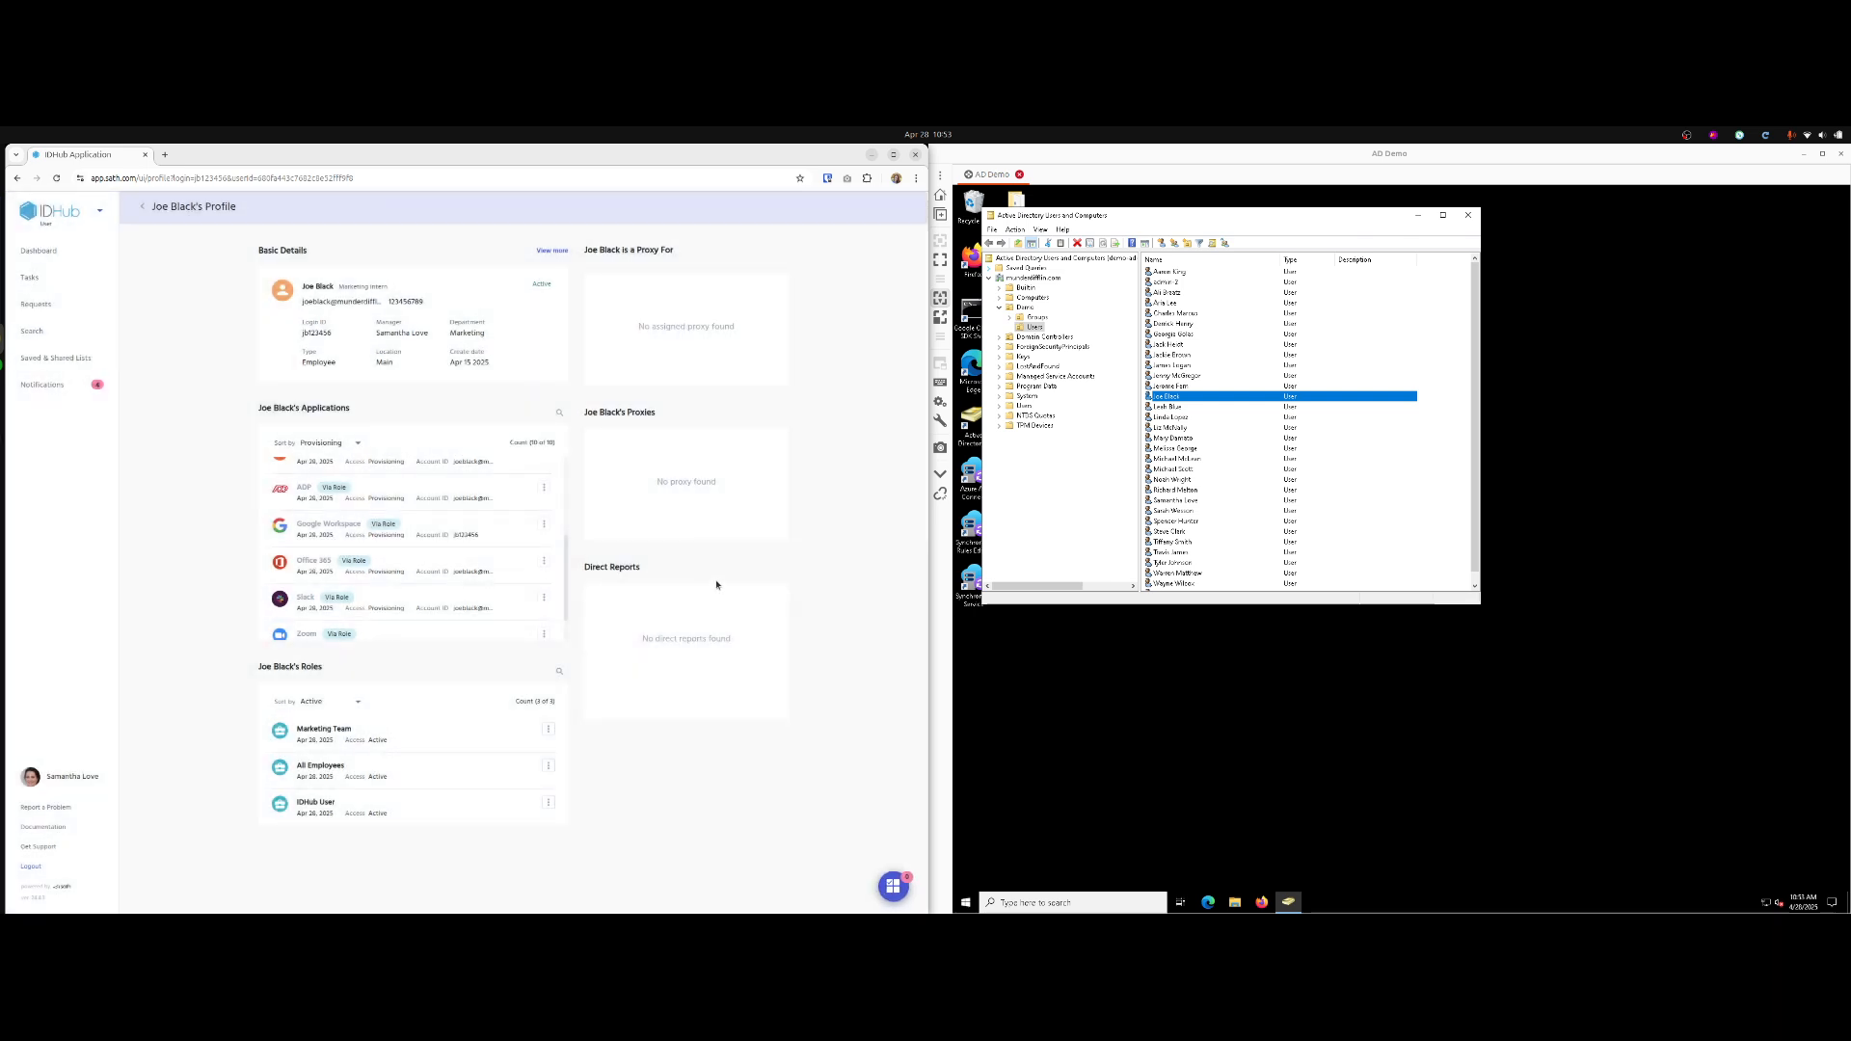
left_click(81, 866)
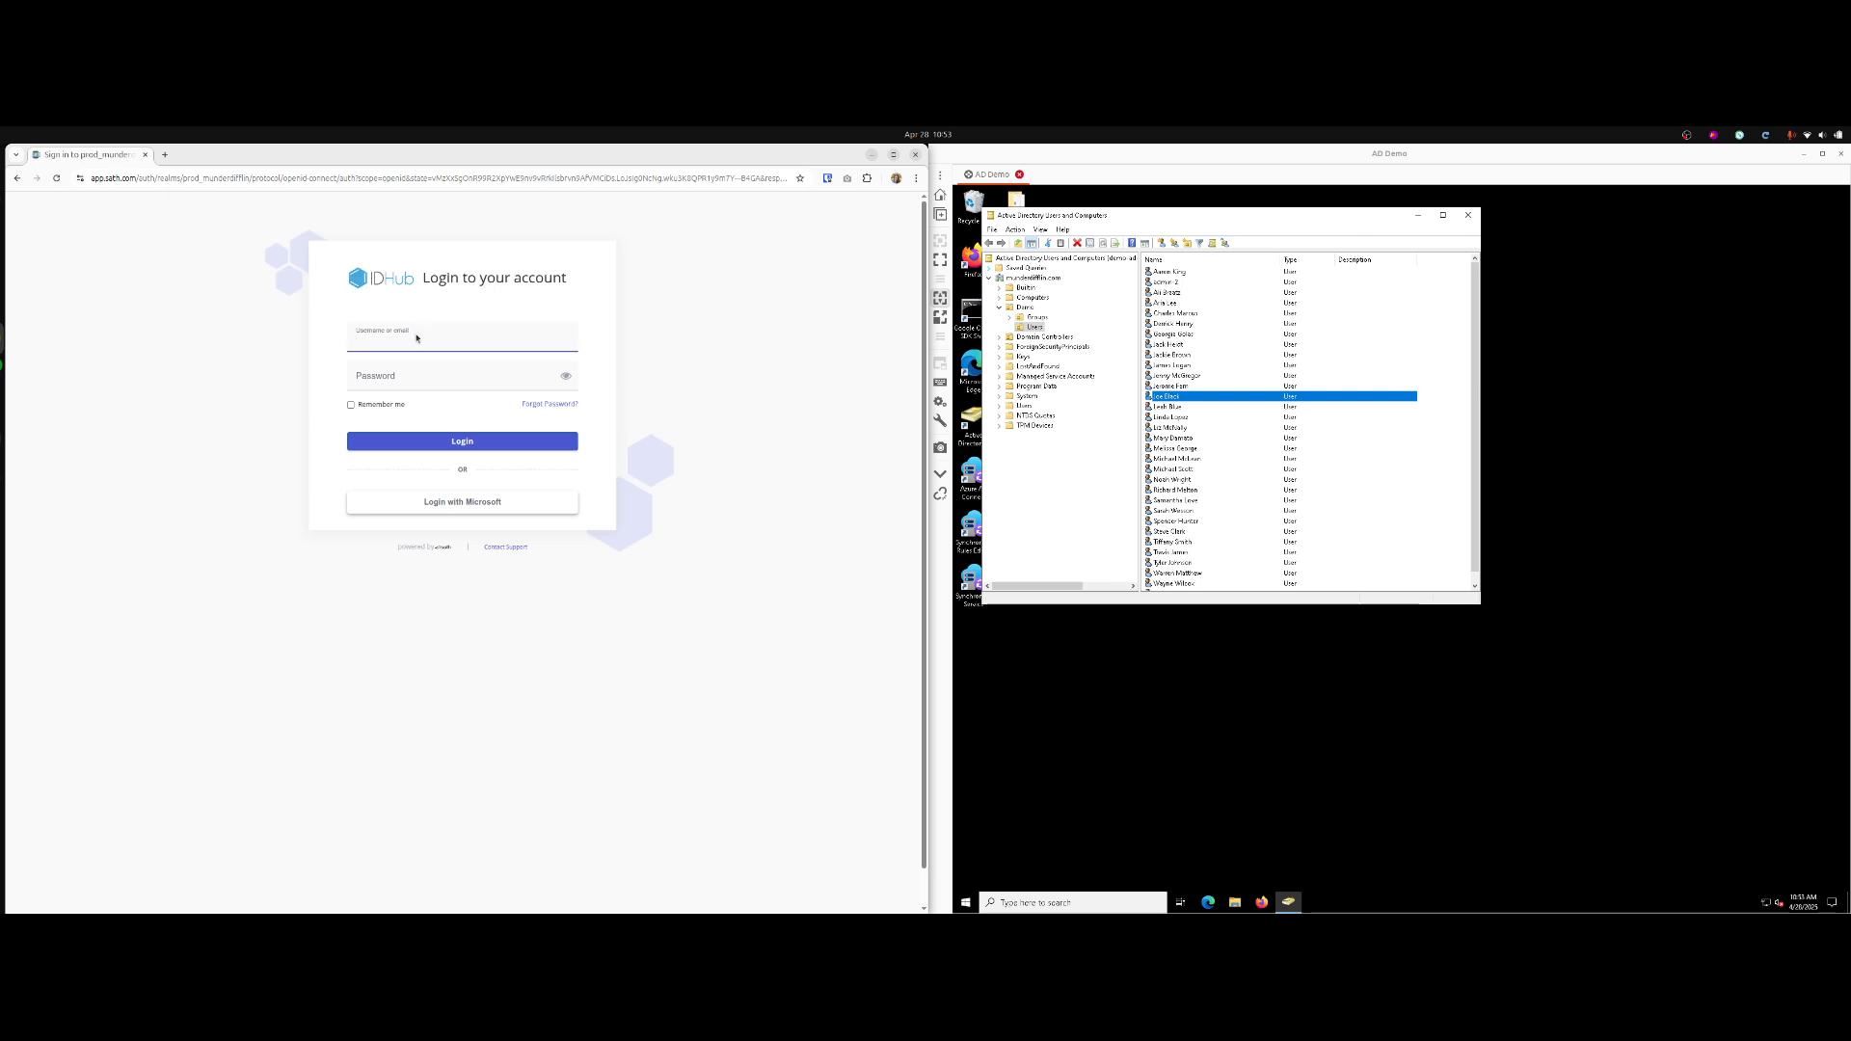
Sign in to IDHub with another user account and go to the task list.
left_click(416, 338)
type("jenny")
key("Tab")
type("••••••")
key("Return")
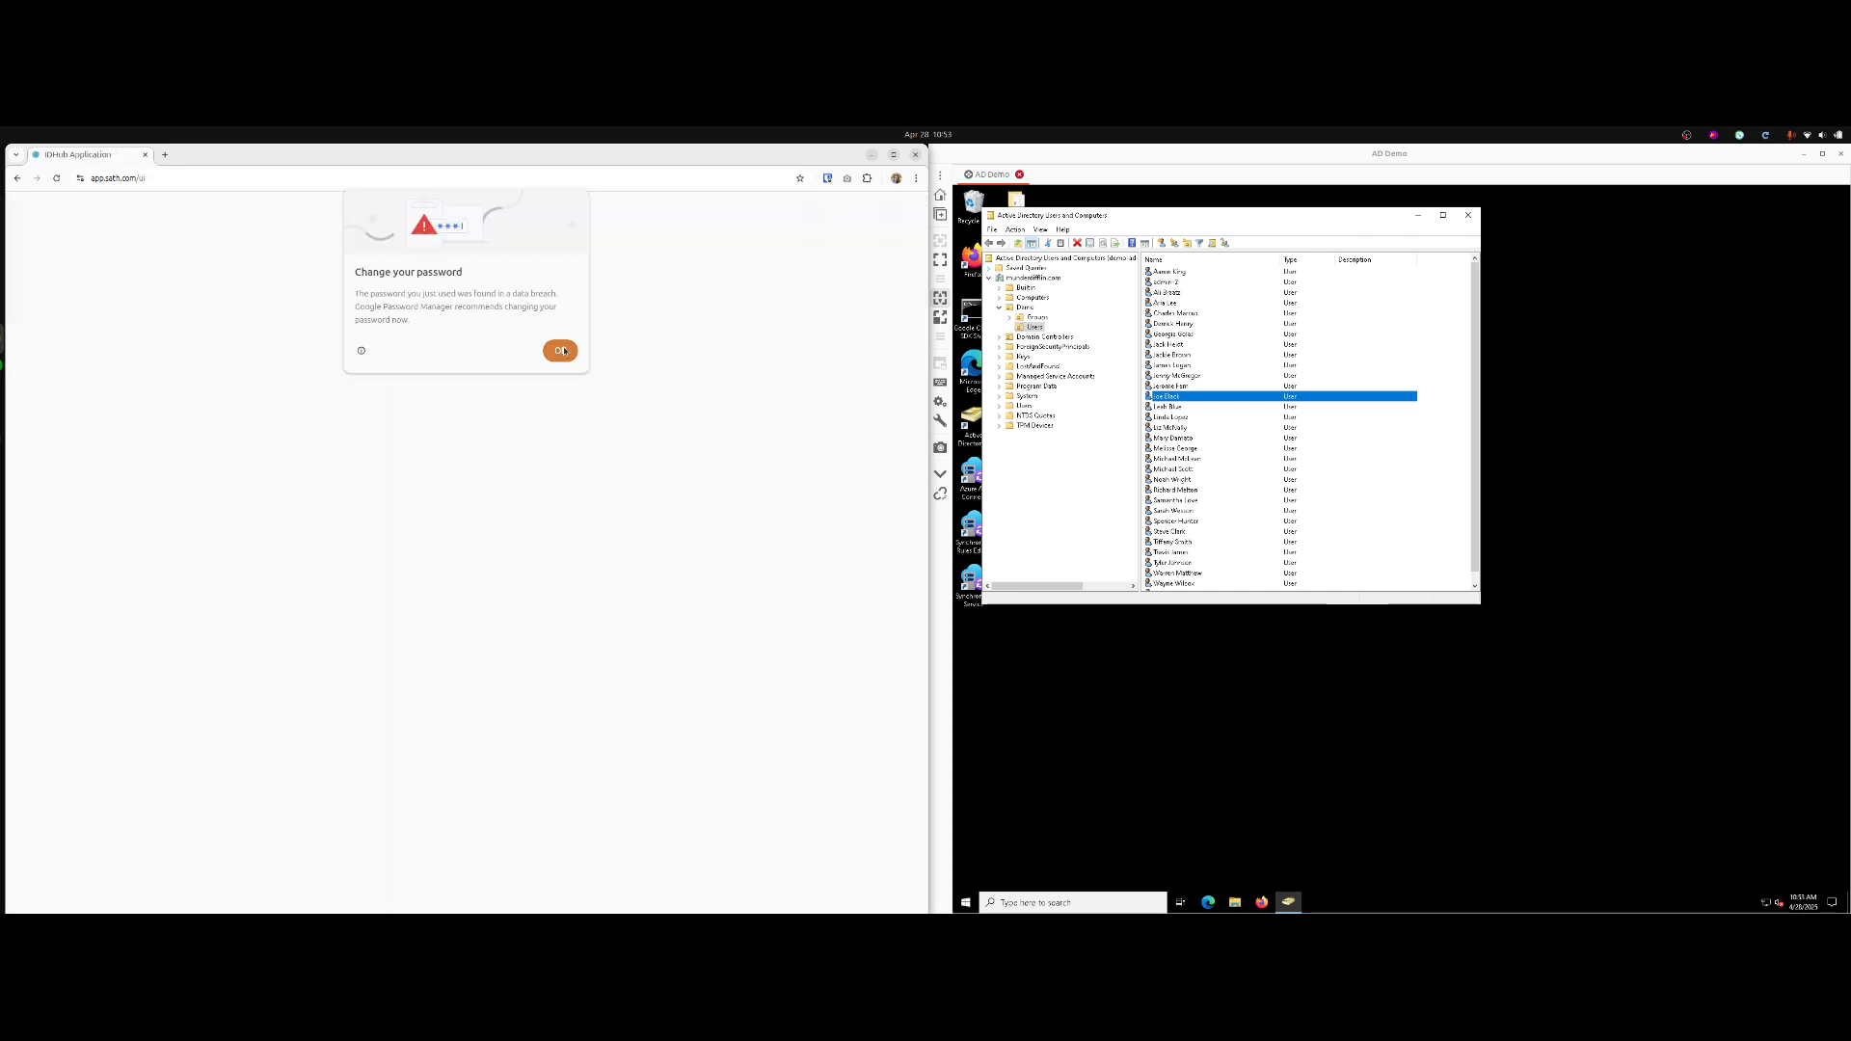
left_click(561, 351)
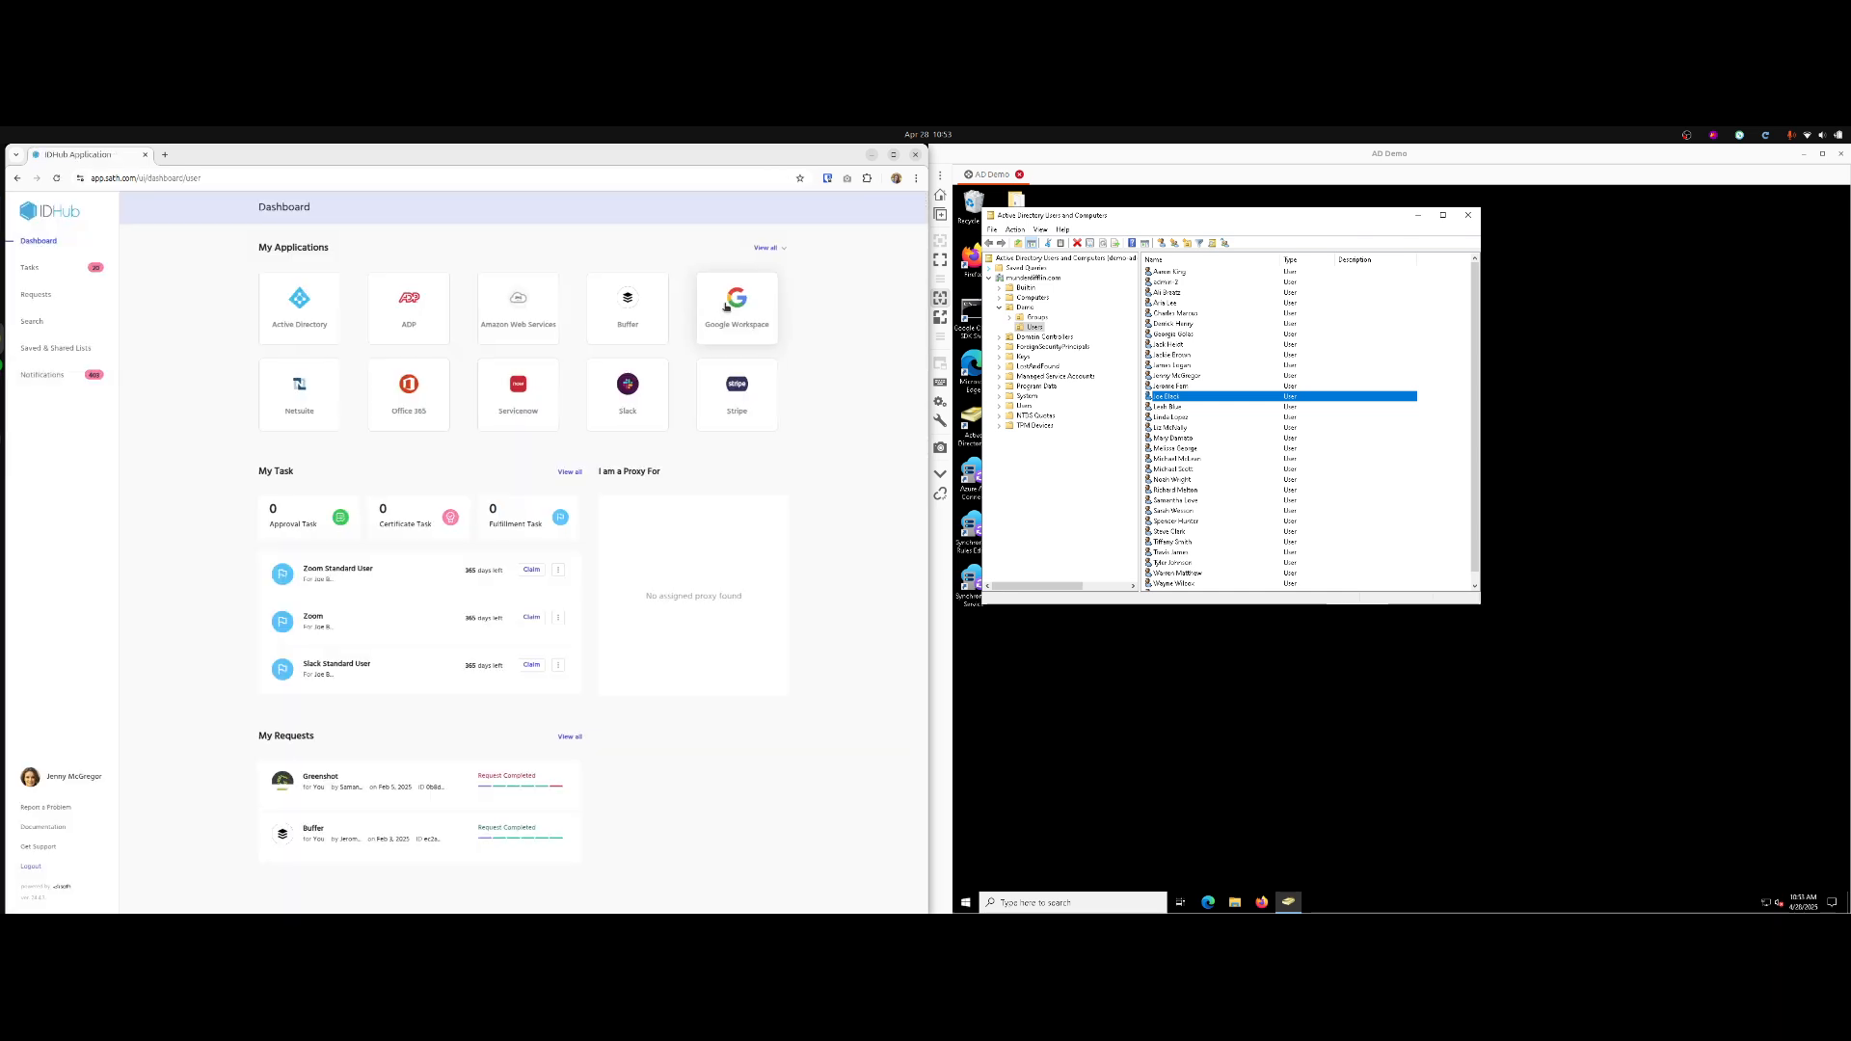
left_click(35, 277)
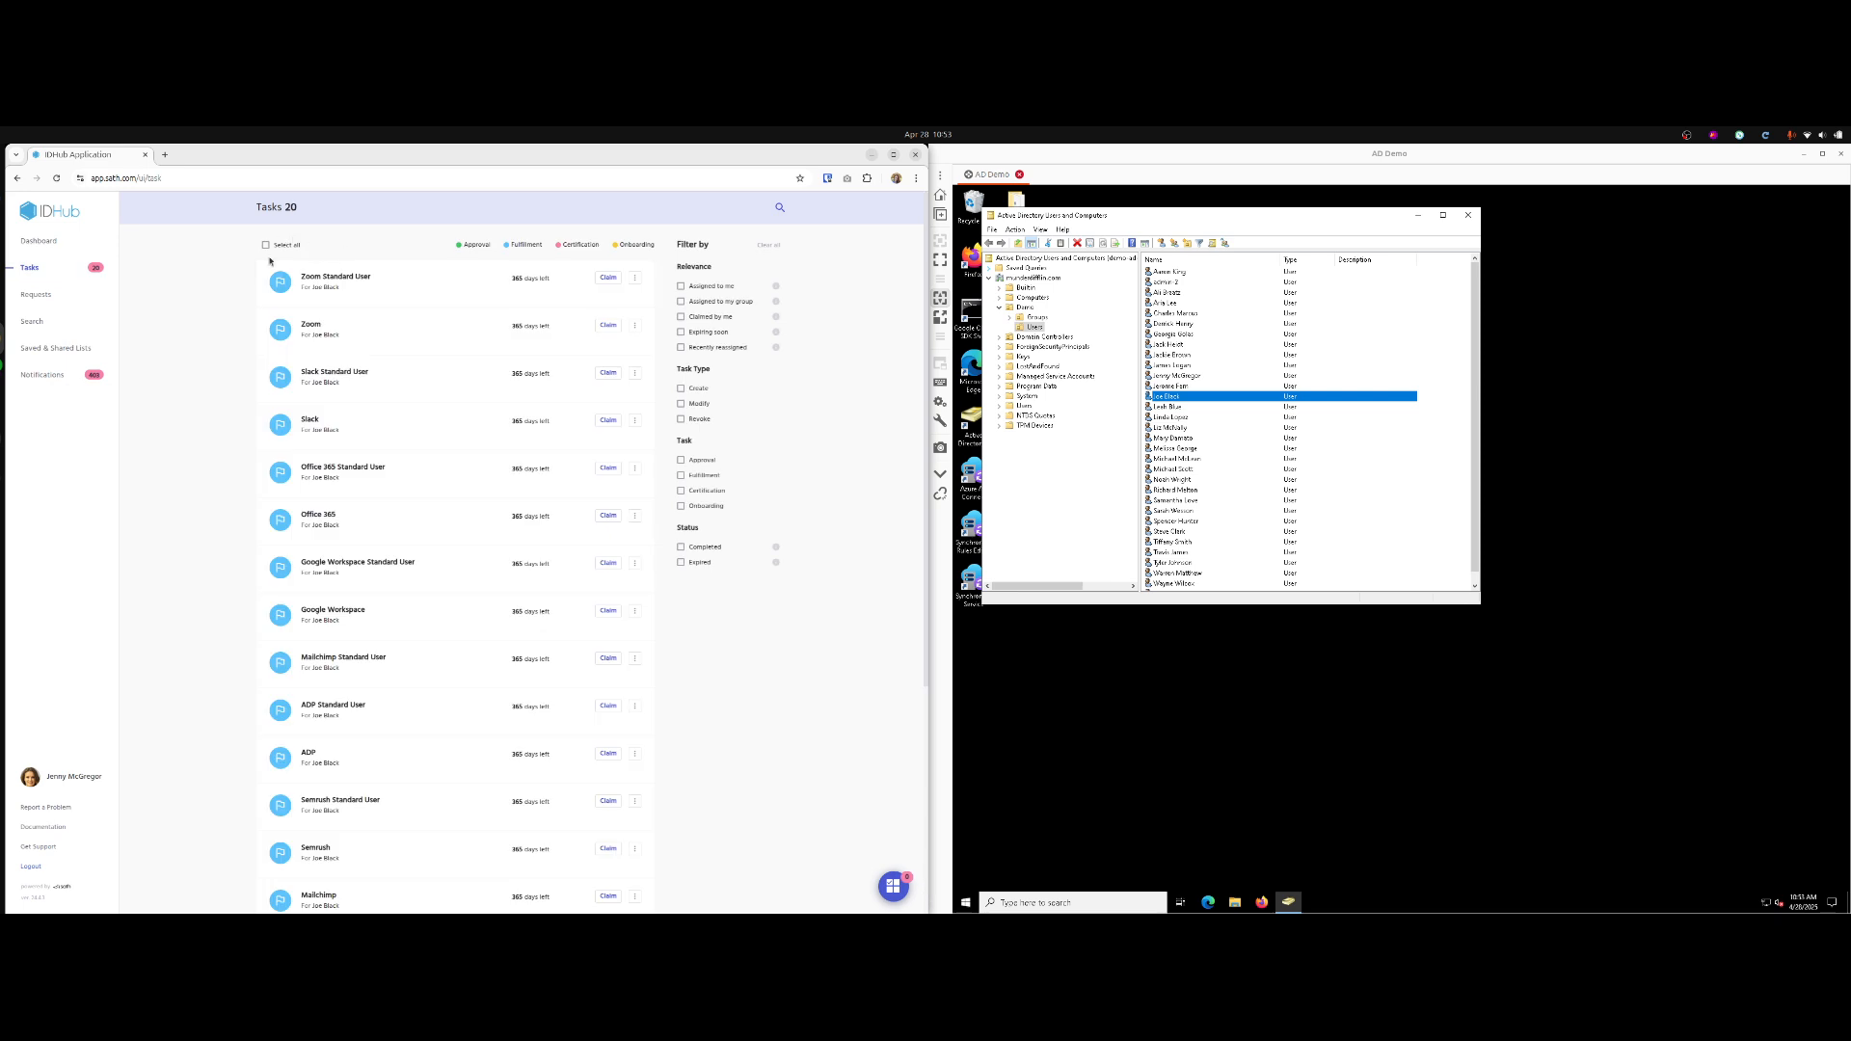
Claim all 20 pending tasks with the reason 'done'.
scroll(429, 317, "up", 3)
left_click(279, 244)
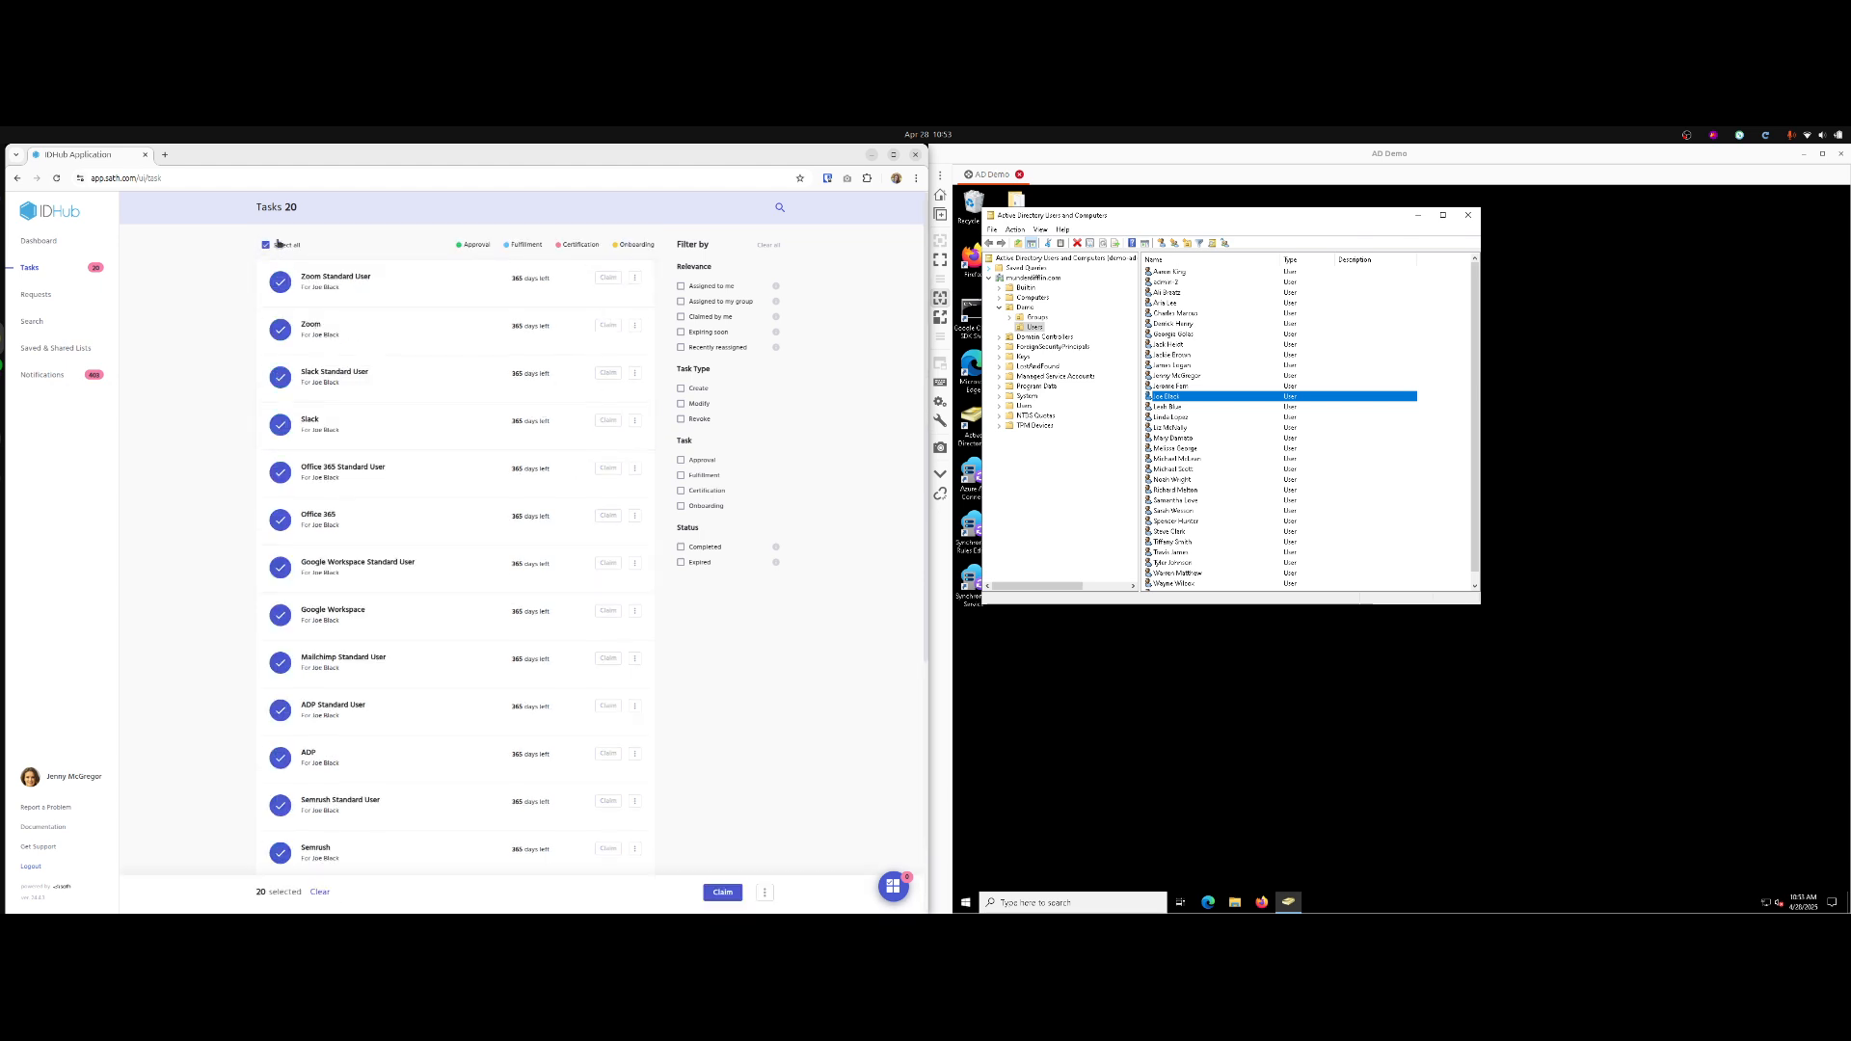
left_click(729, 891)
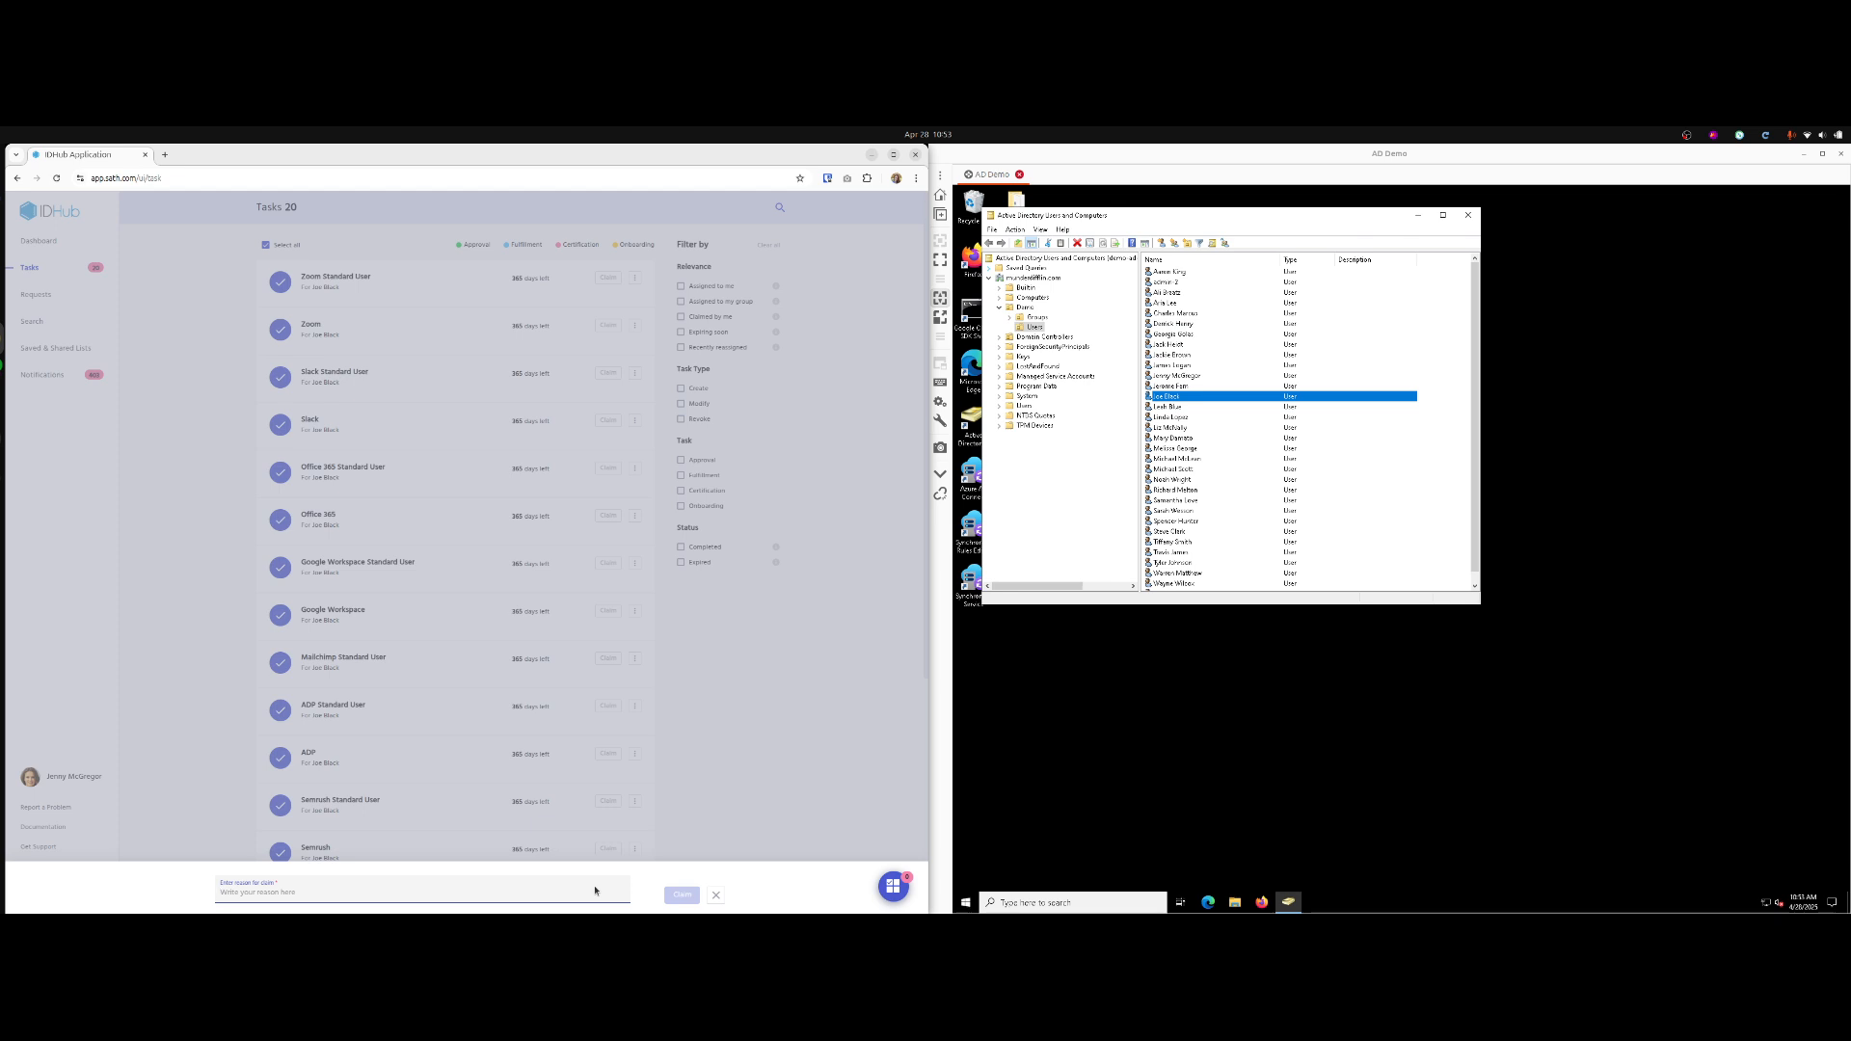
type("done")
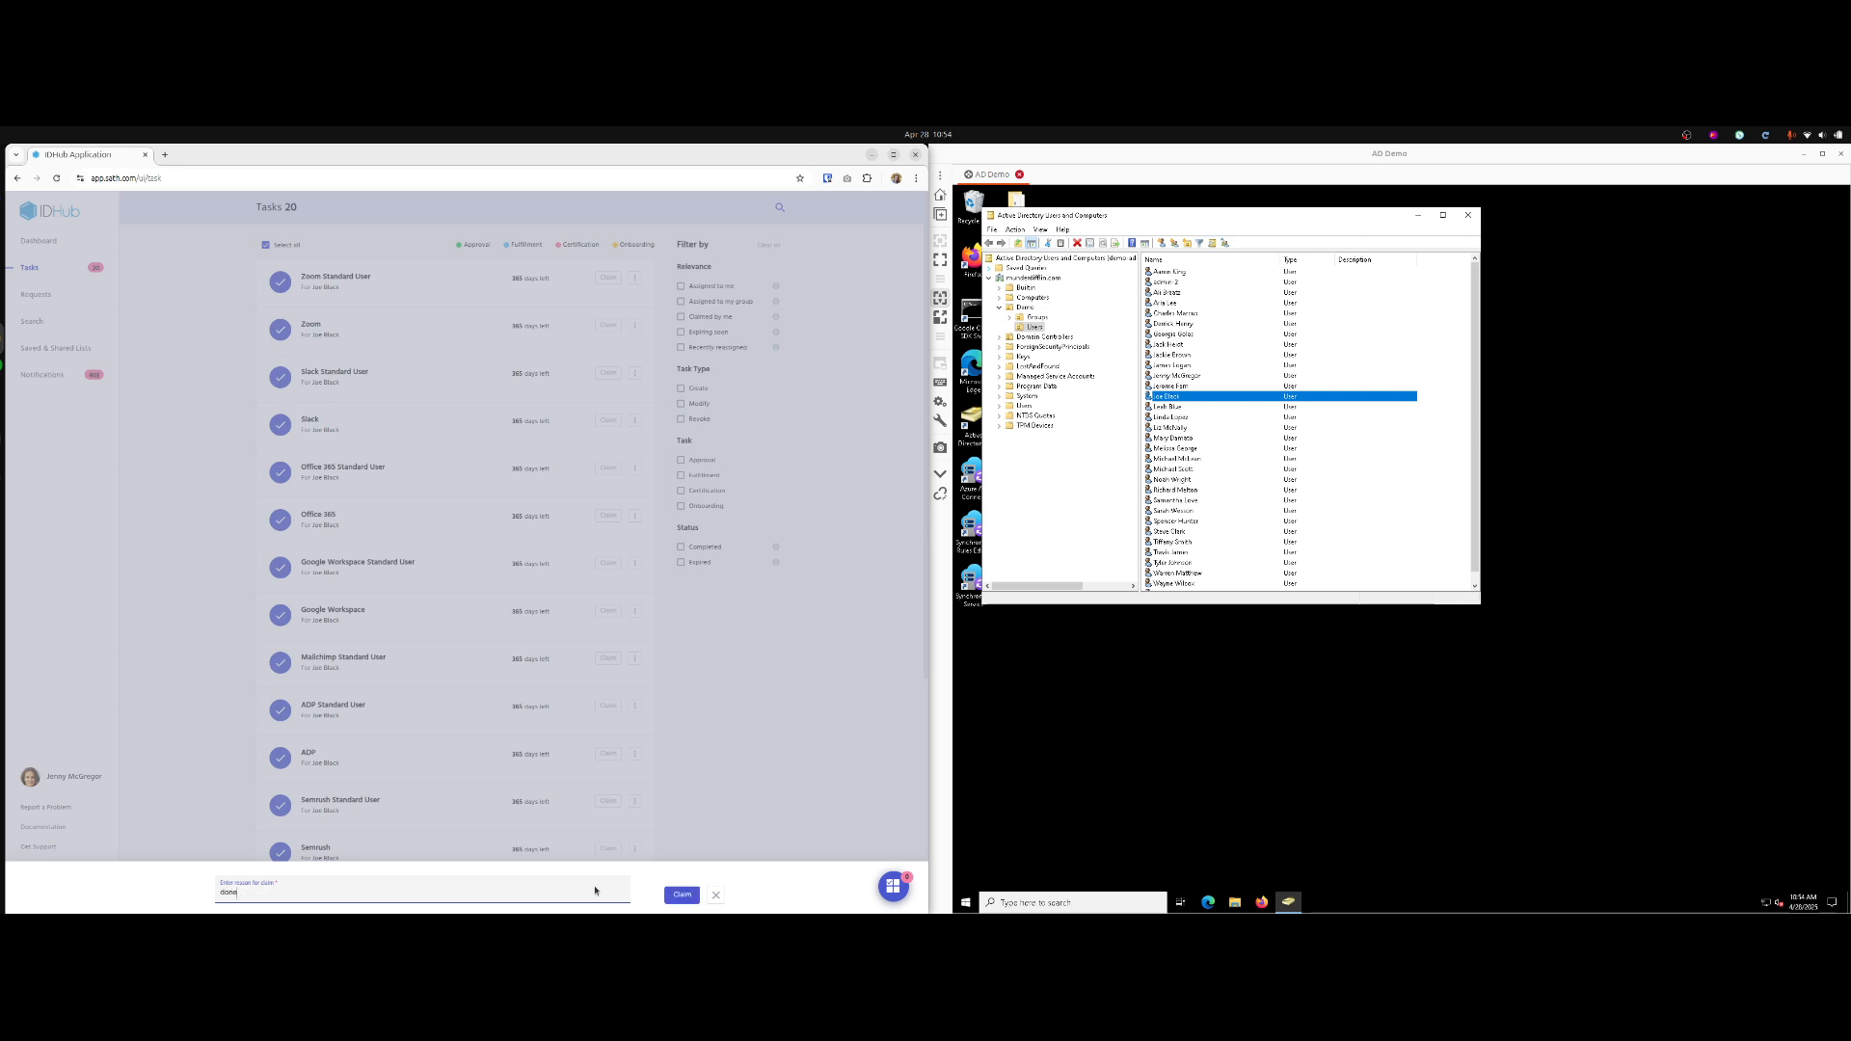
left_click(687, 895)
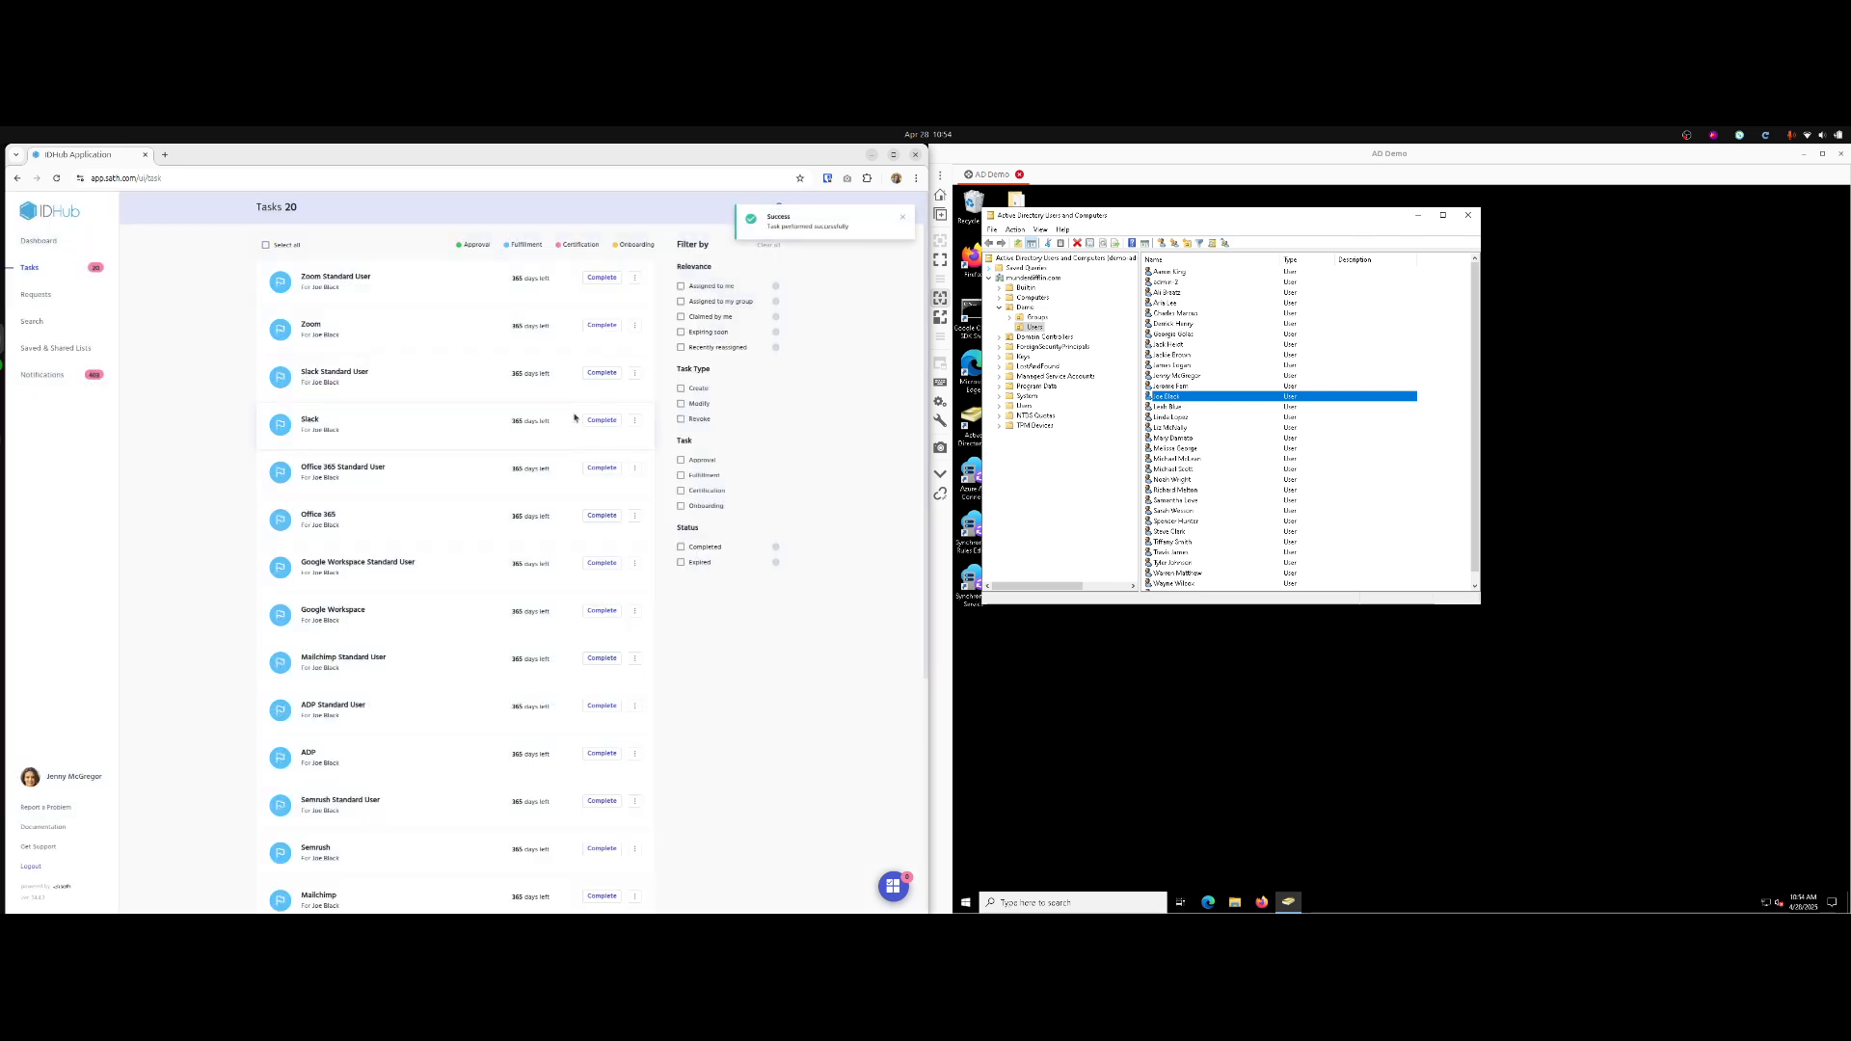
Complete all 20 selected tasks with the reason 'done'.
left_click(635, 278)
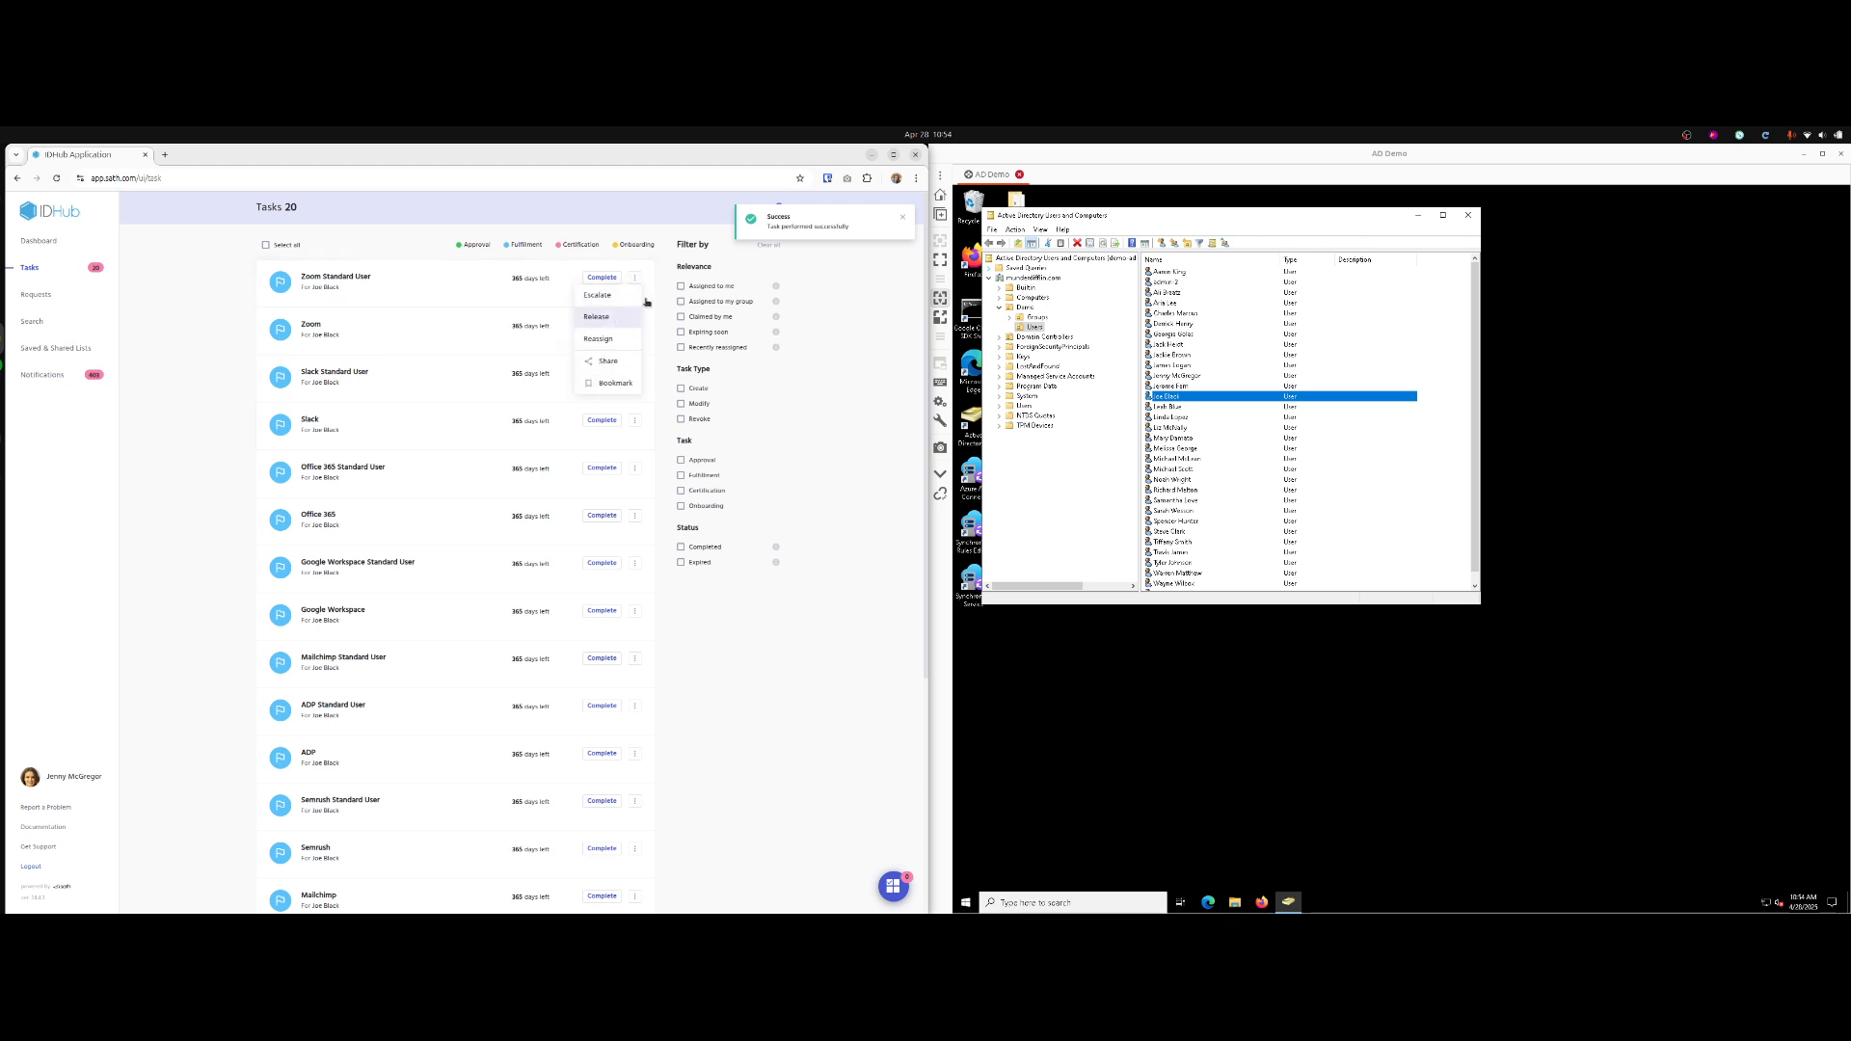
left_click(827, 289)
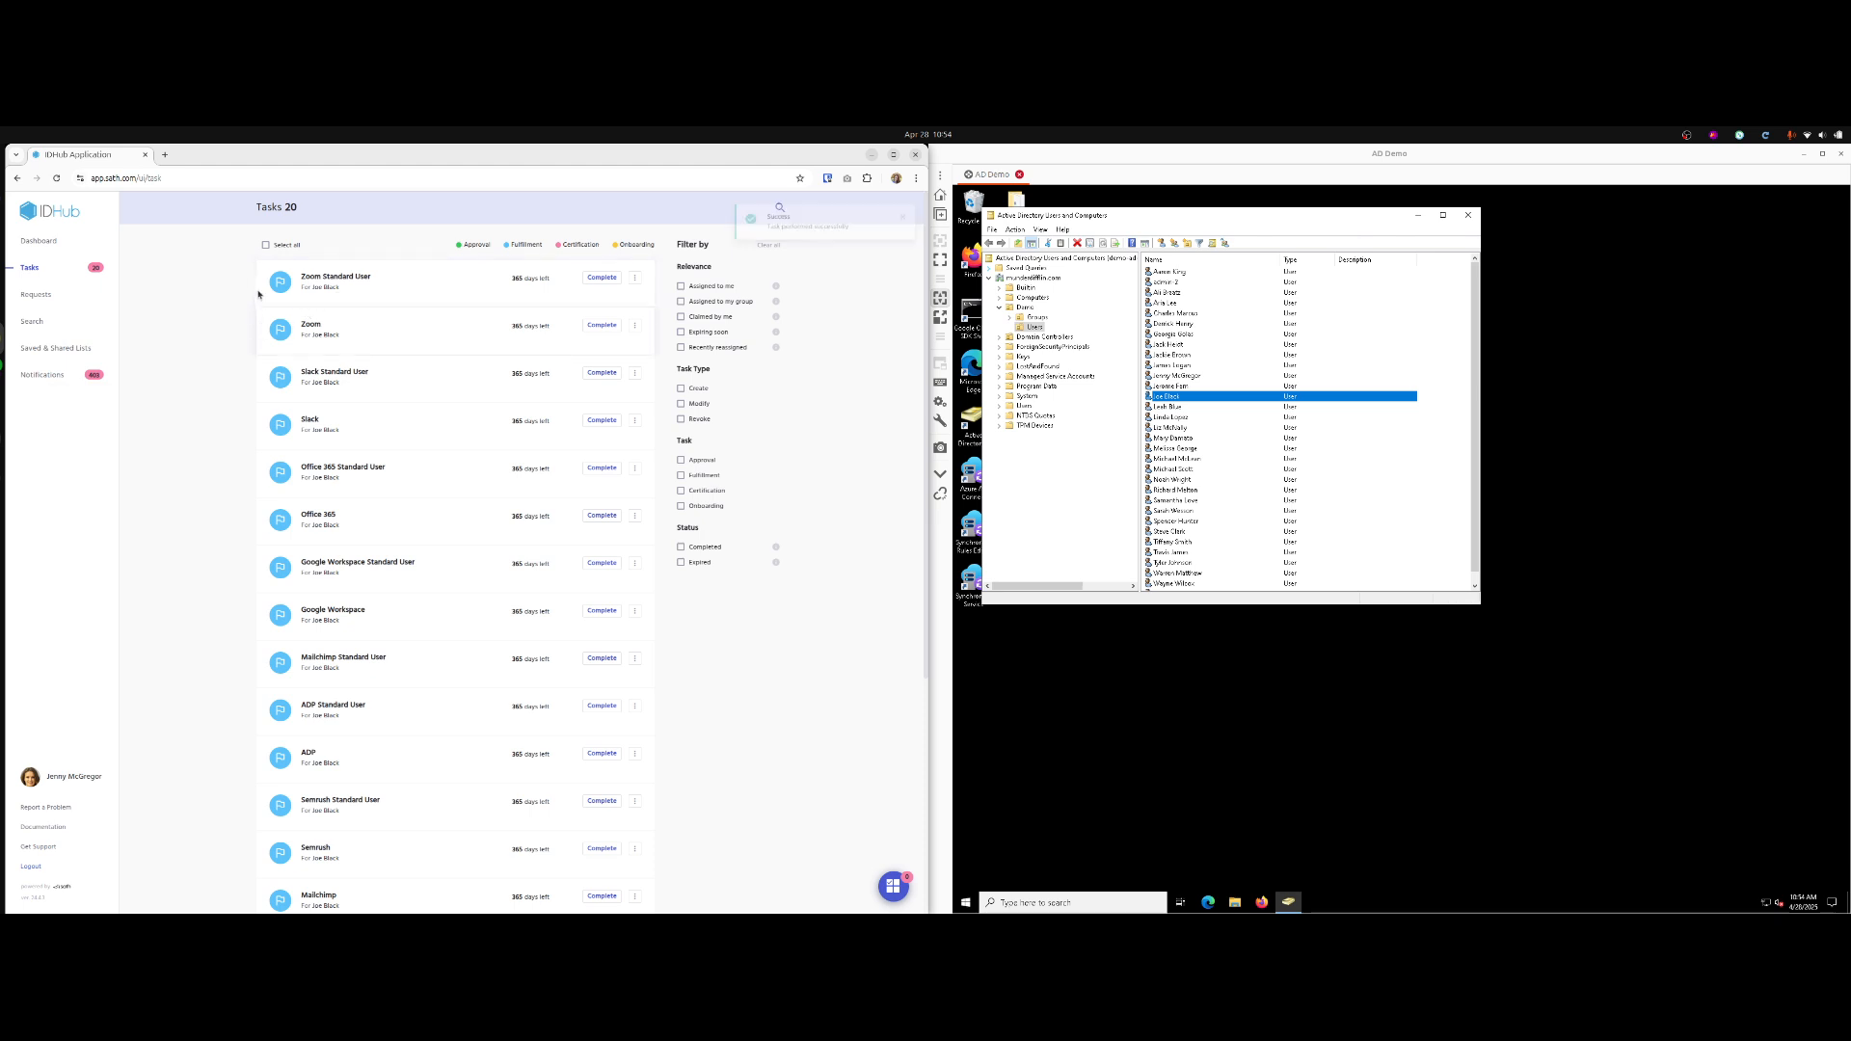
left_click(266, 245)
left_click(715, 892)
type("done")
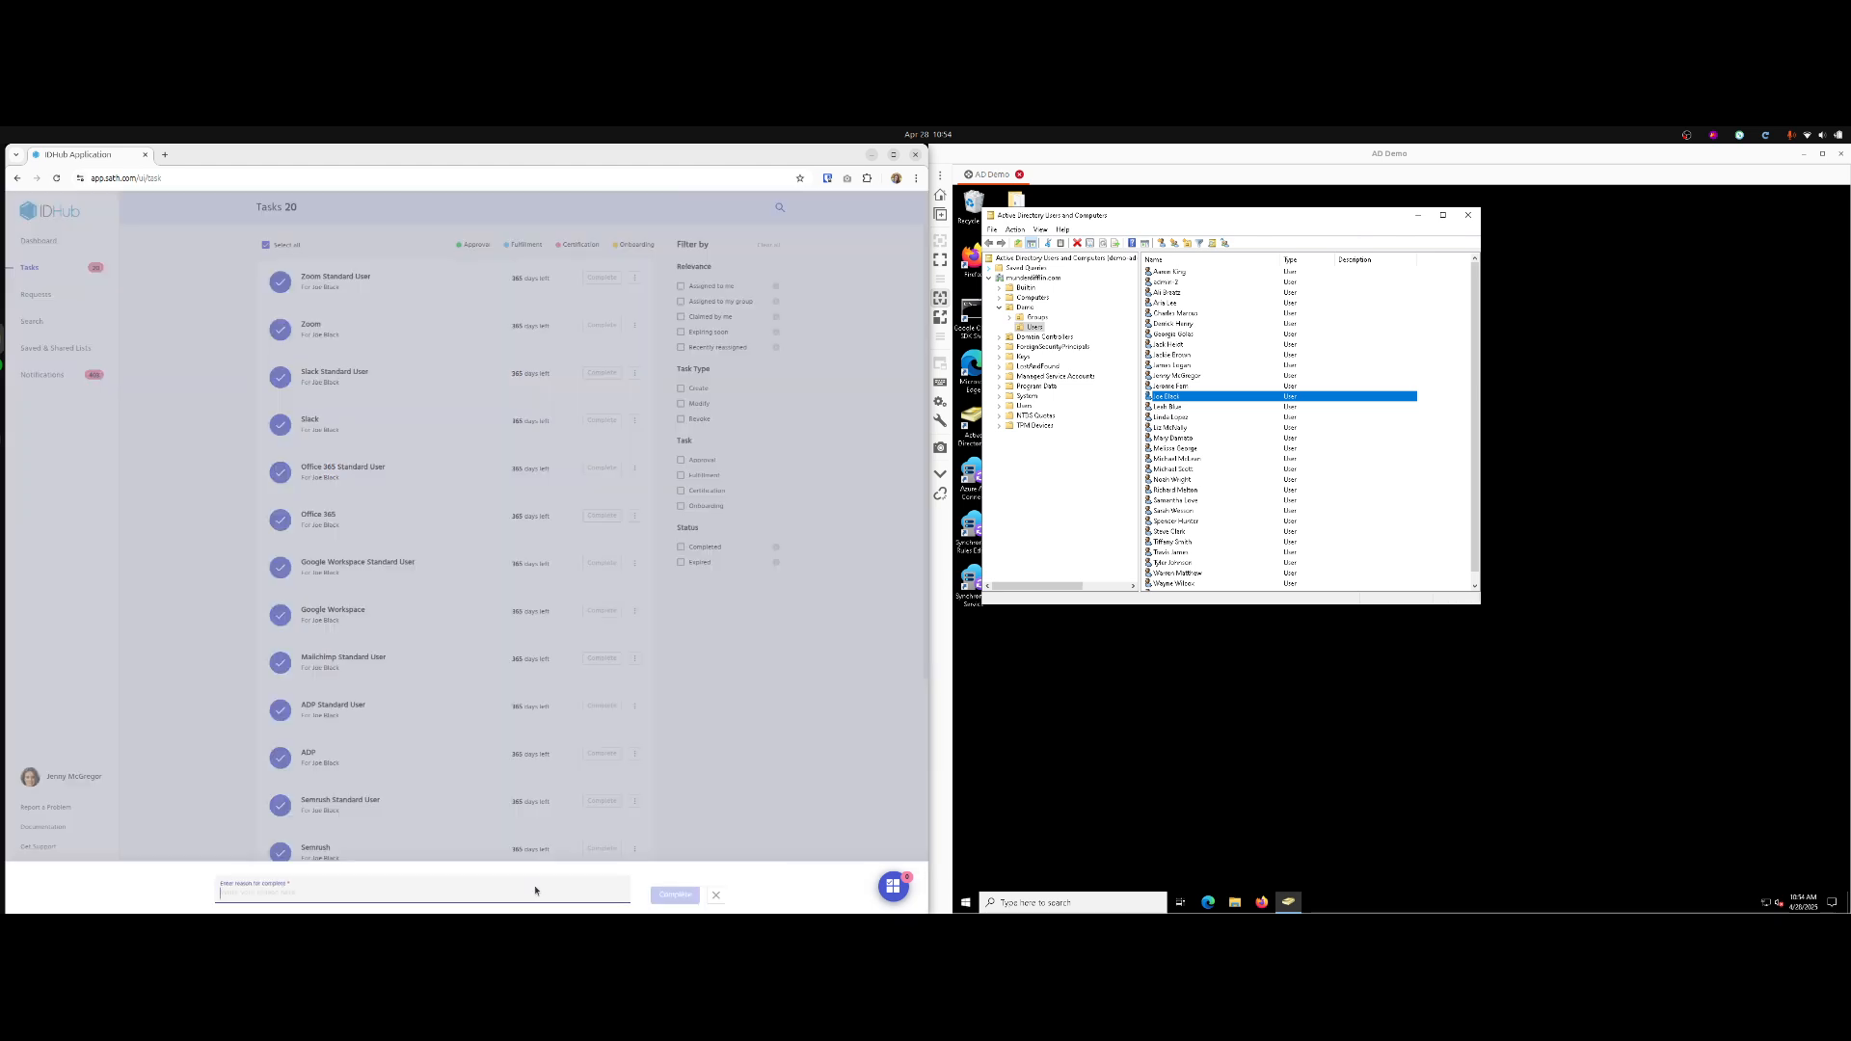
left_click(675, 895)
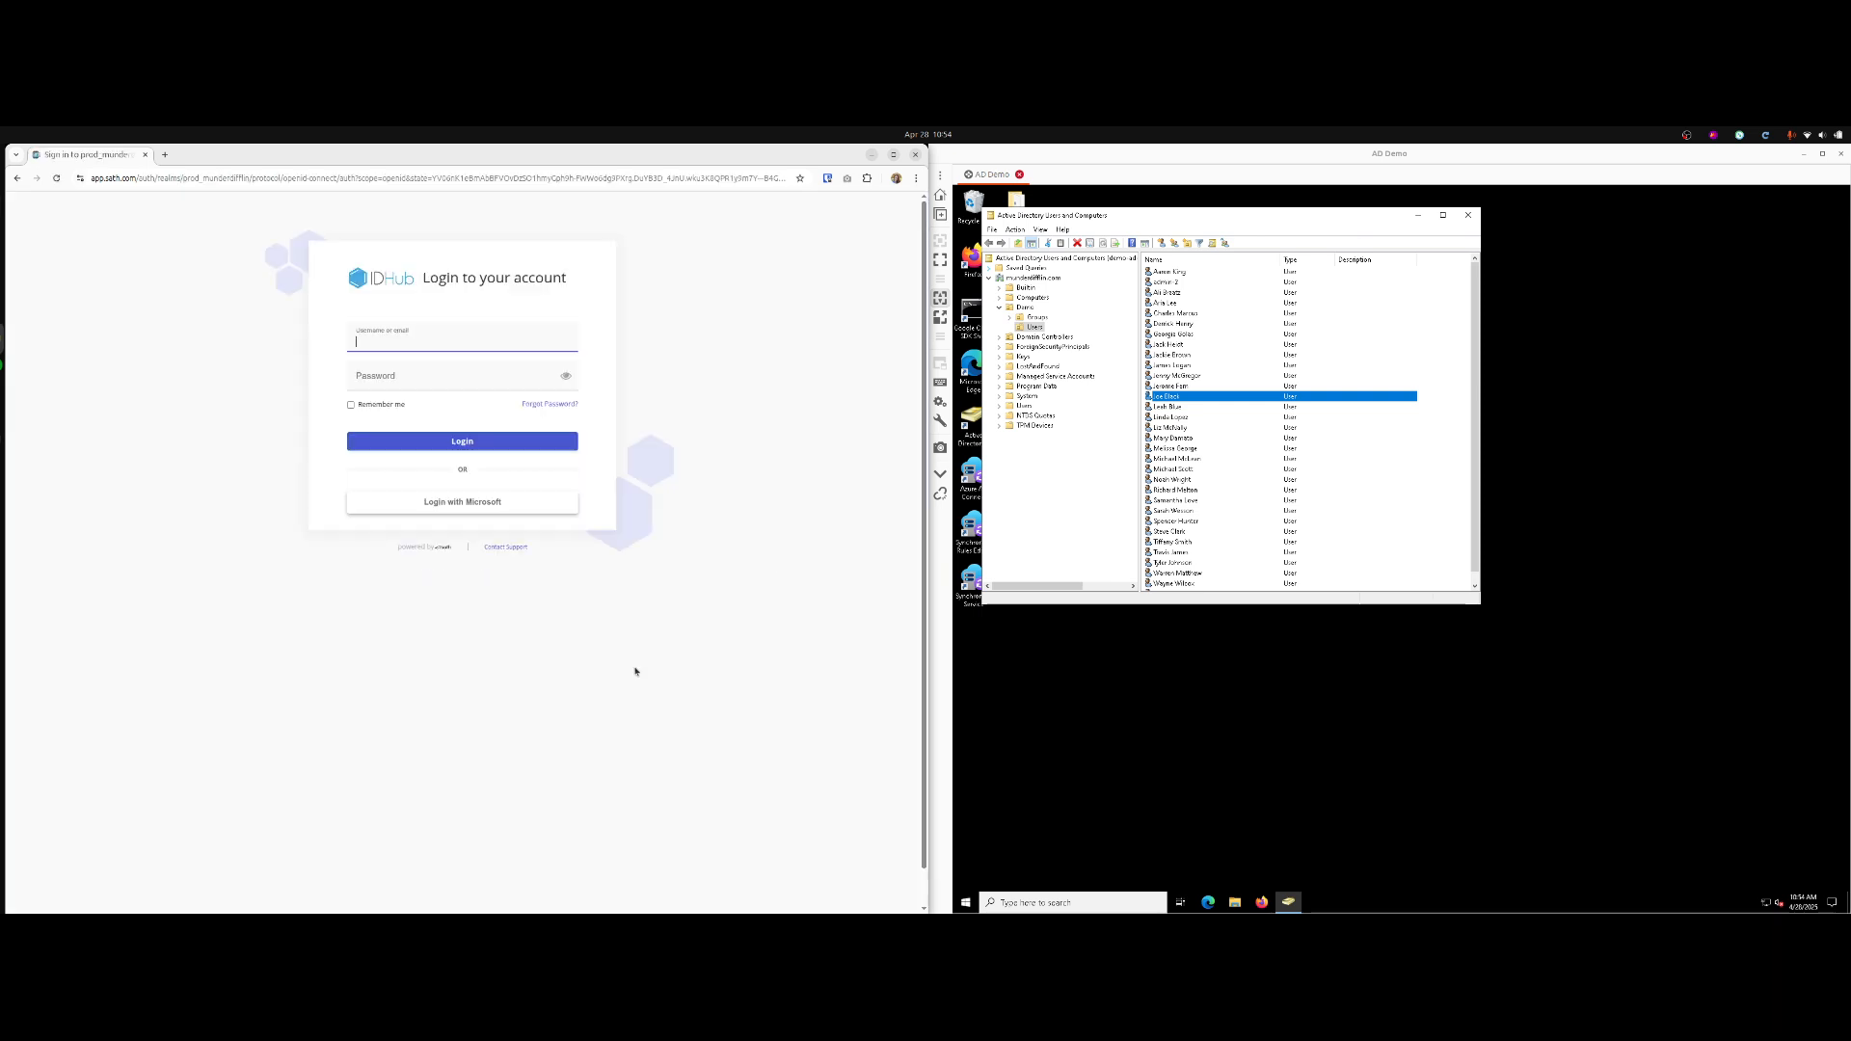
Sign in to IDHub with a different user account.
type("samantha")
key("Tab")
type("******")
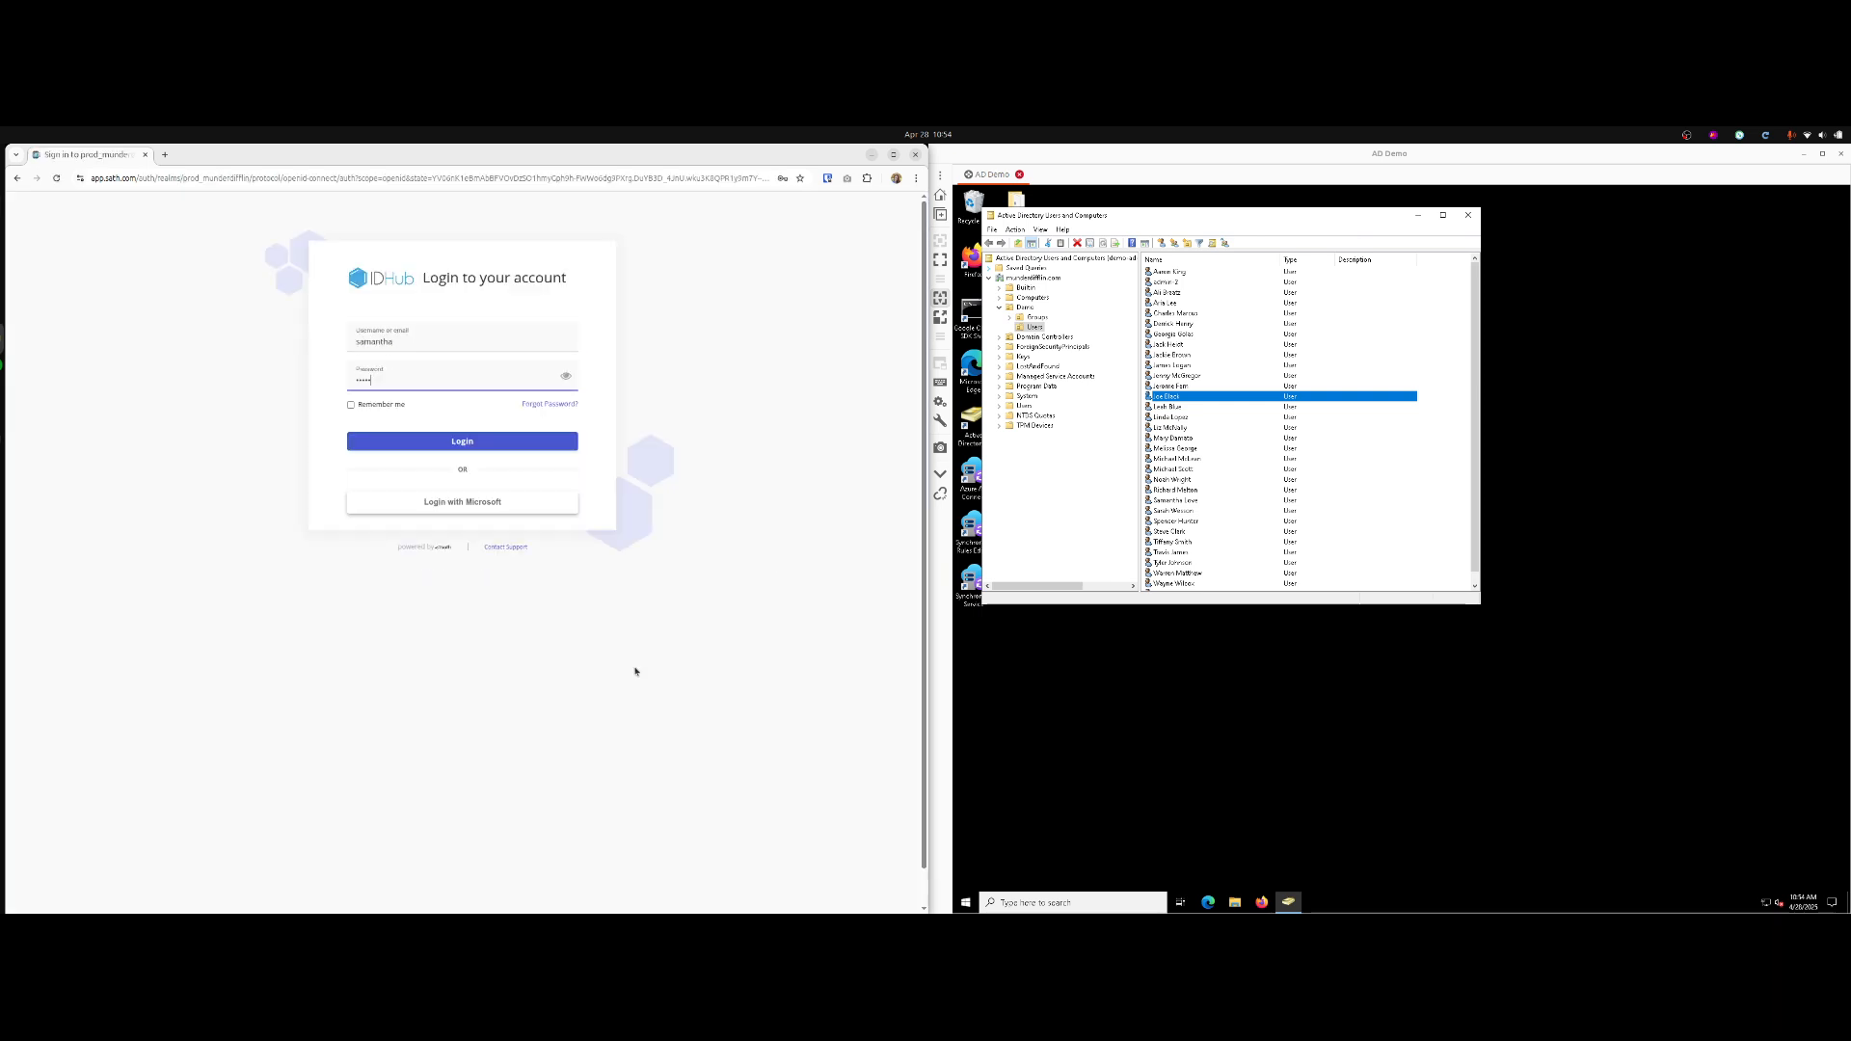
key("Return")
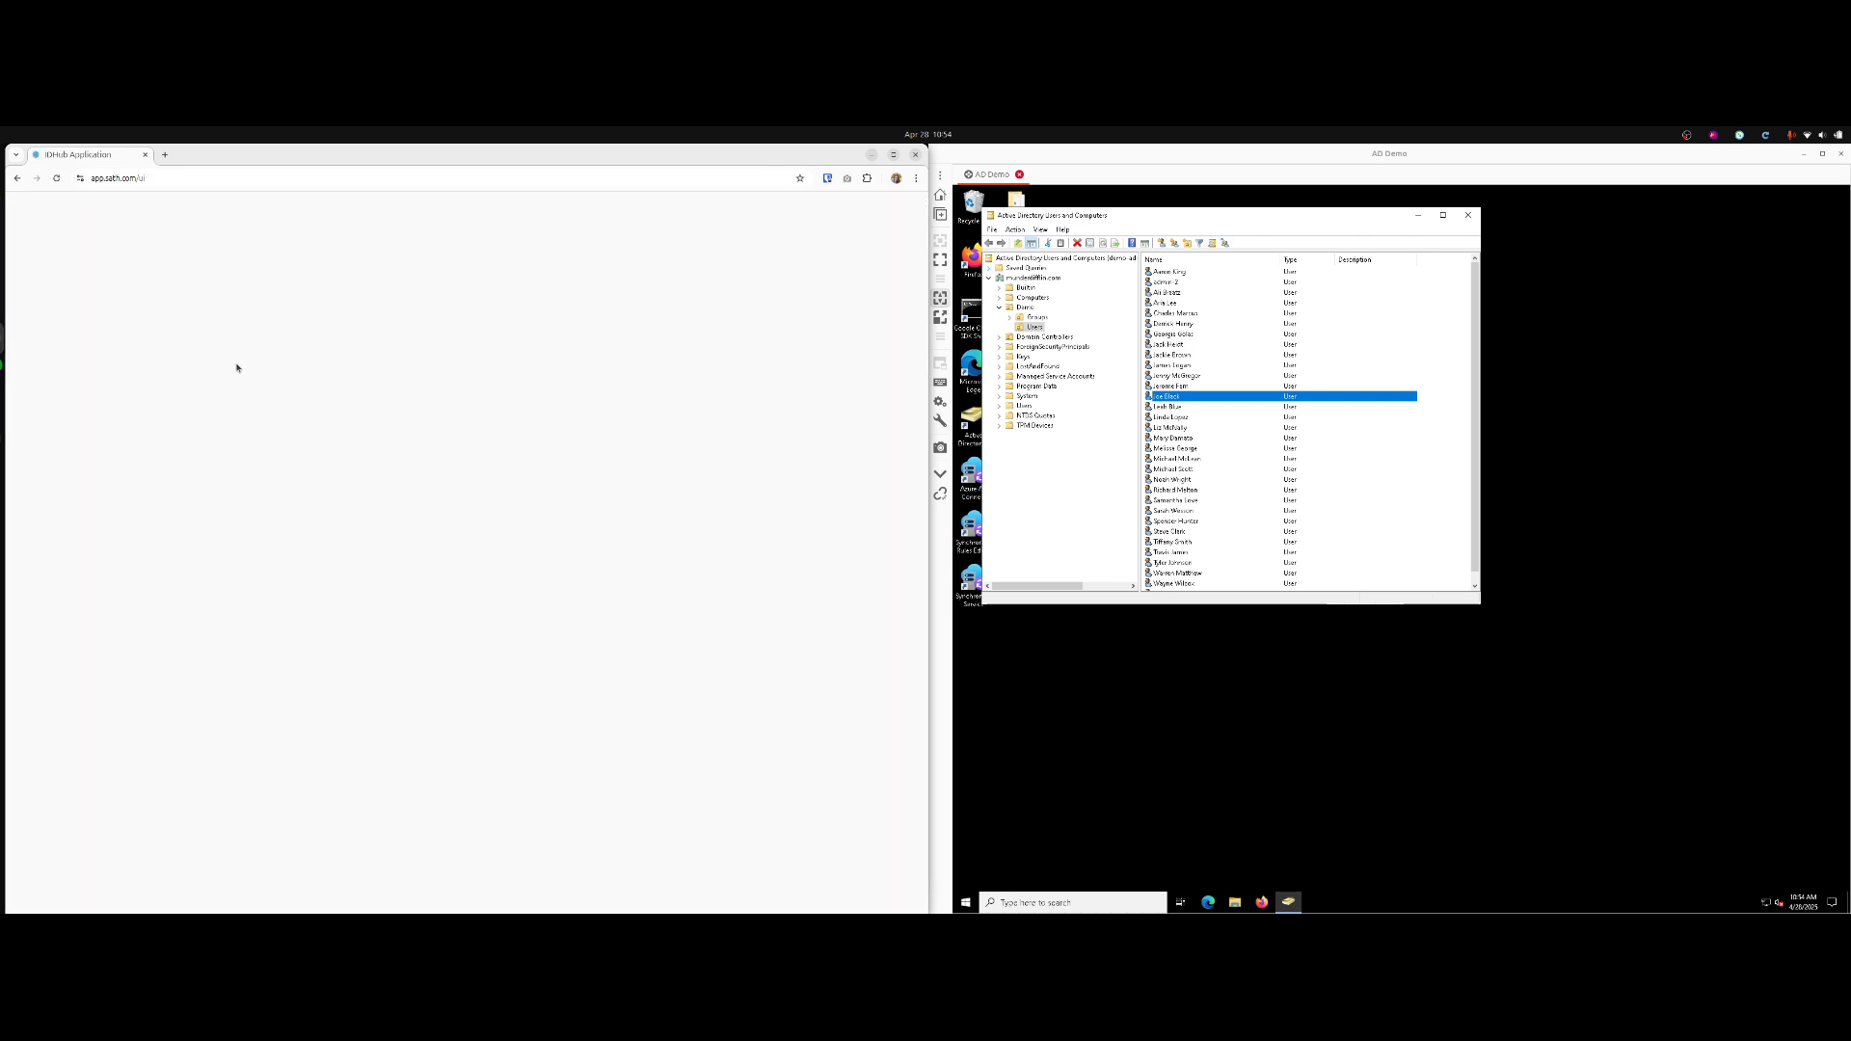
Search Users for 'joe' and open the intern's profile showing all apps Provisioned.
left_click(520, 767)
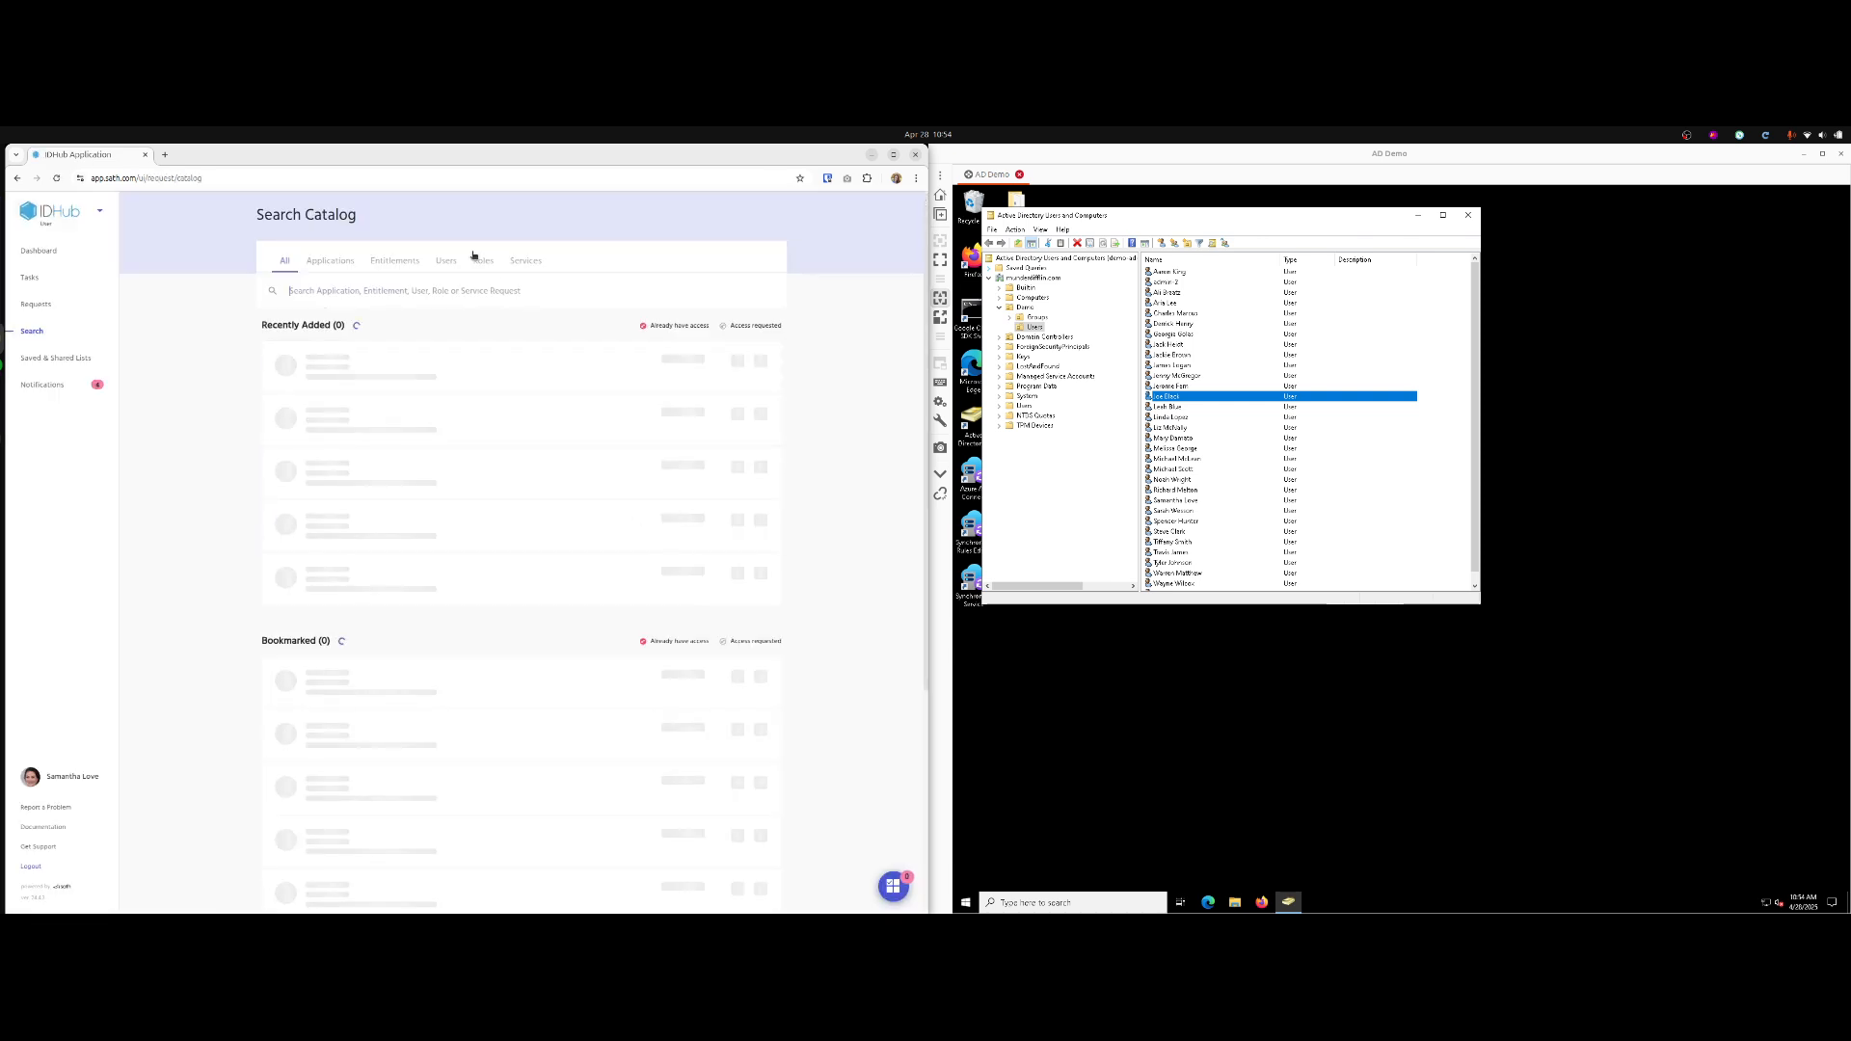
left_click(448, 261)
type("joe")
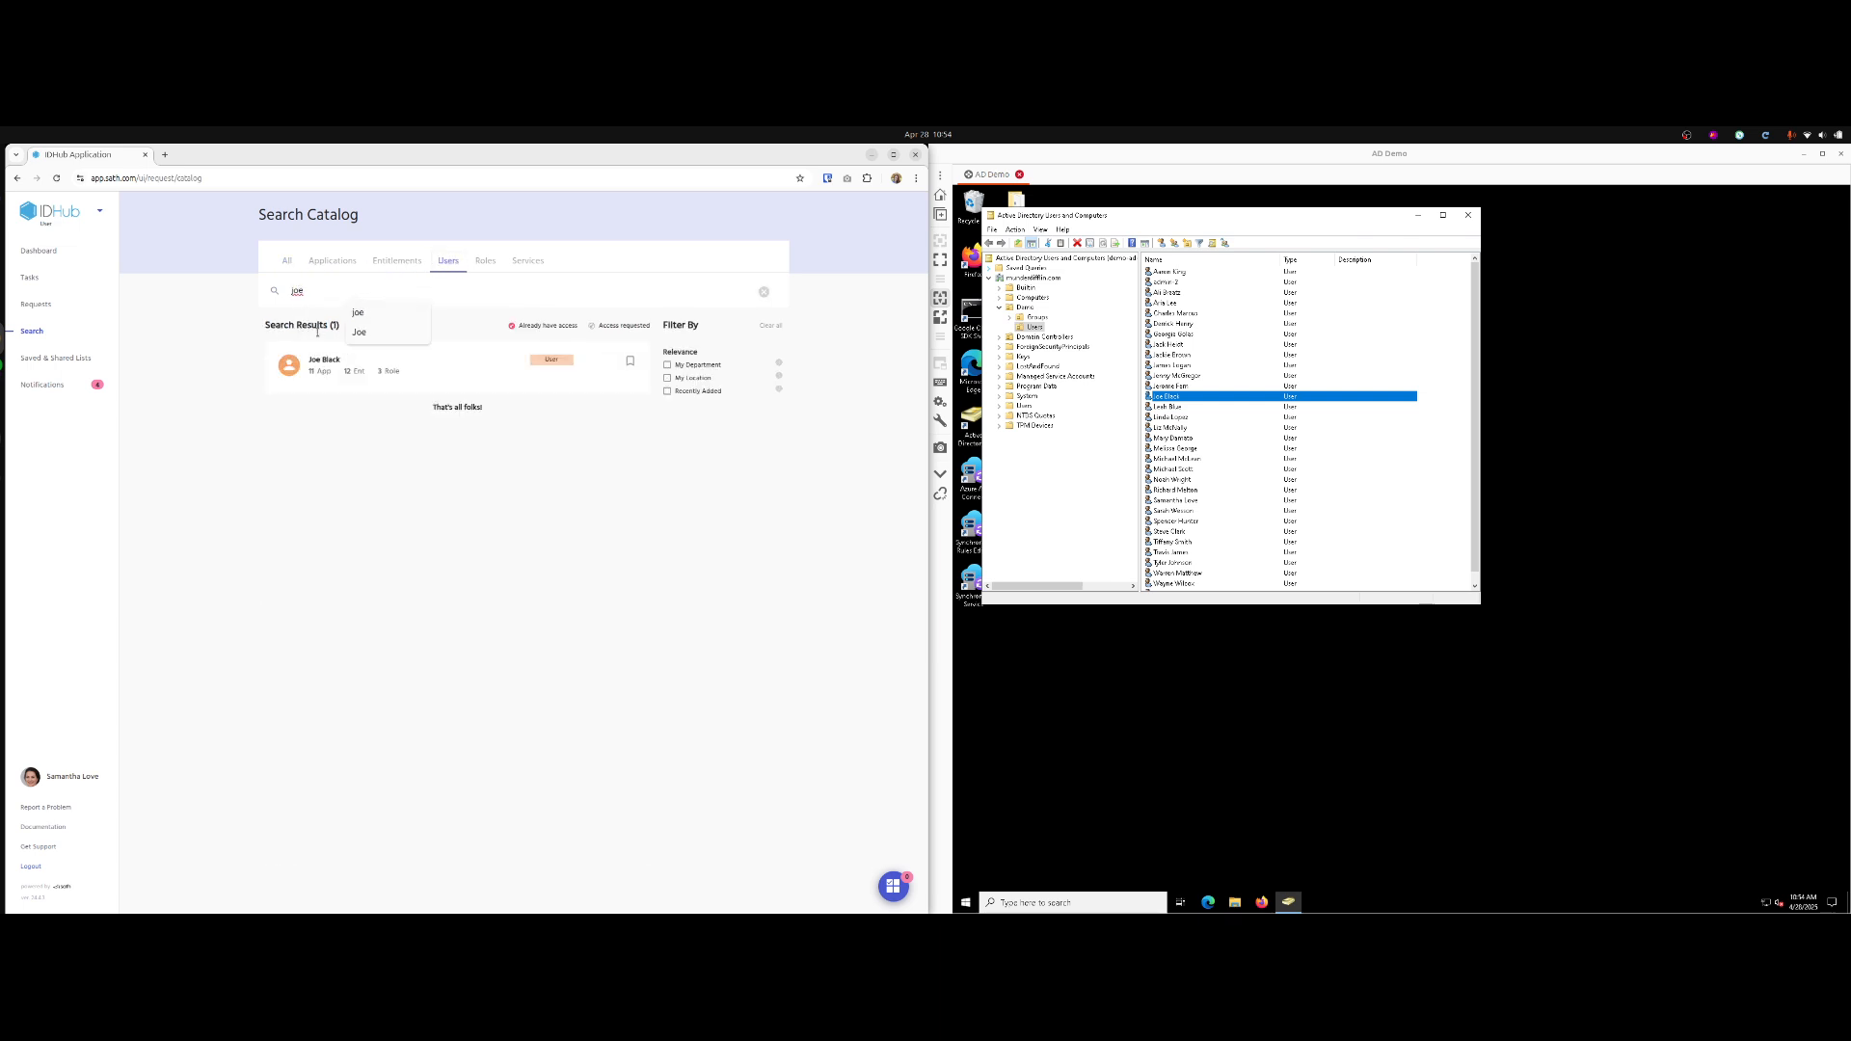
left_click(347, 374)
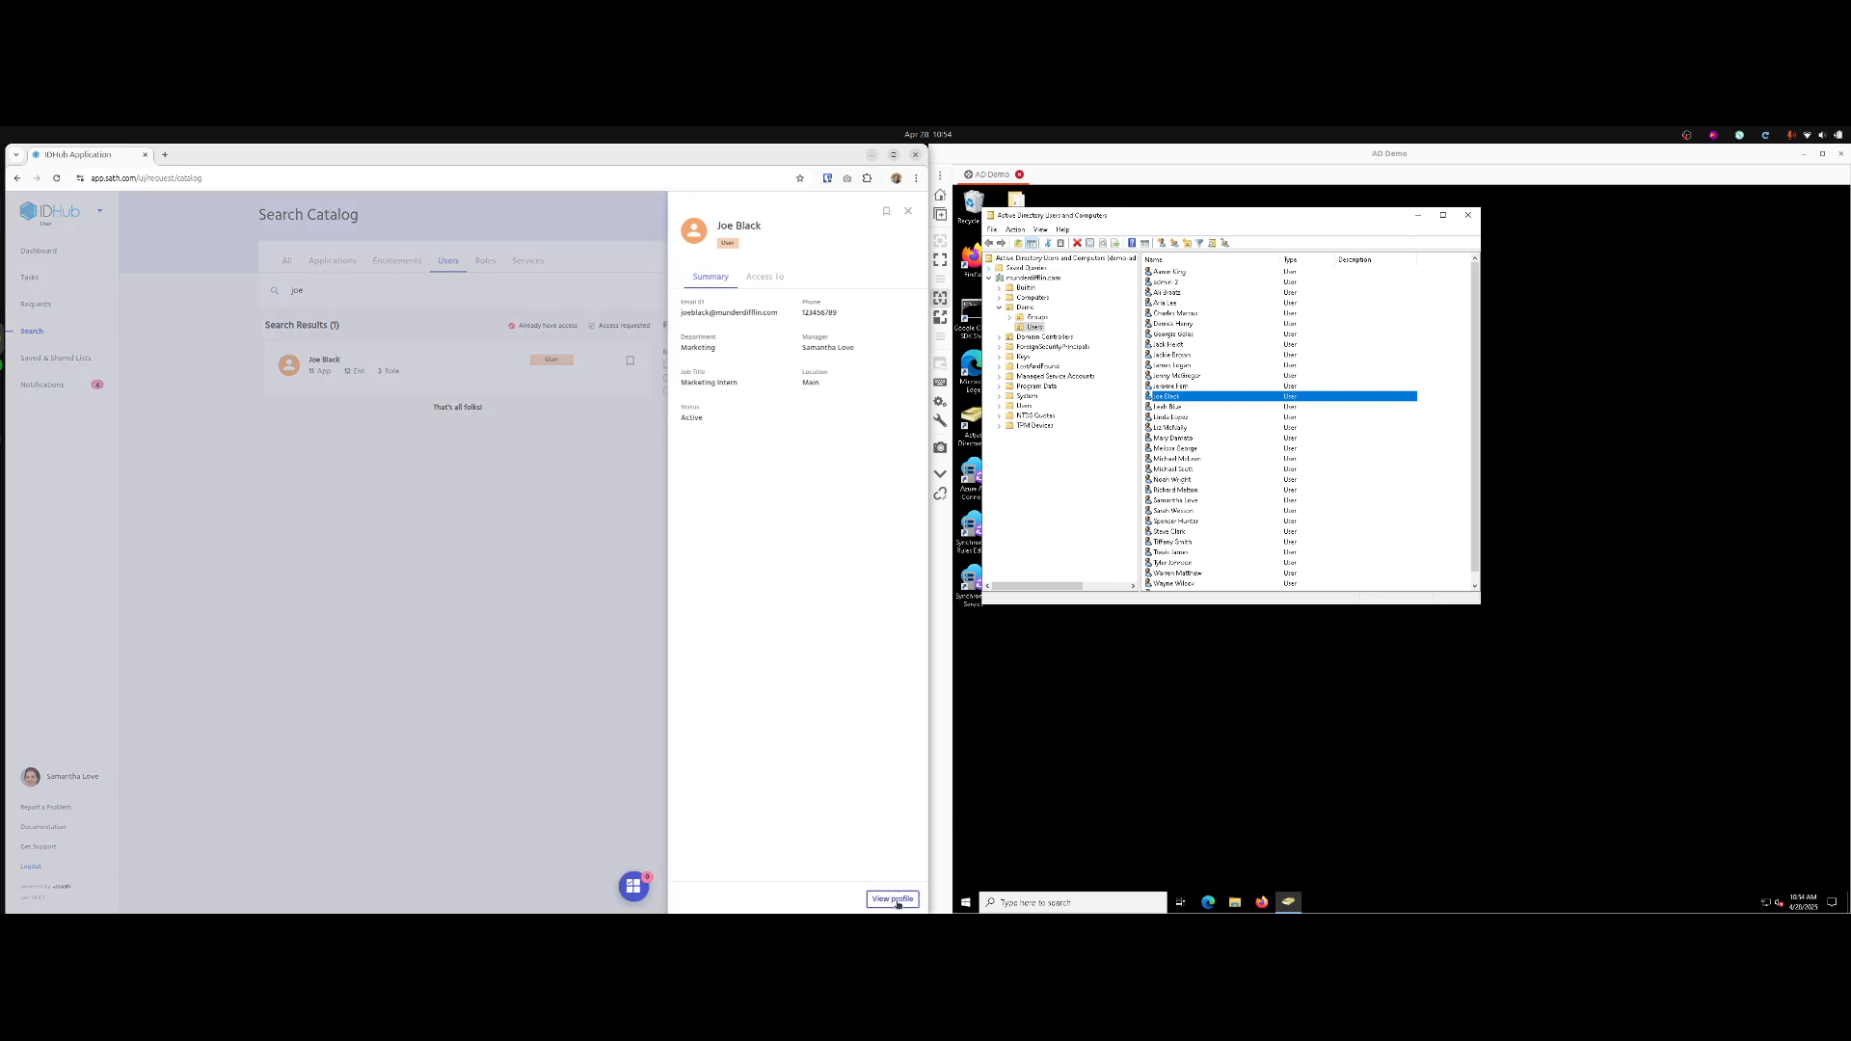
left_click(894, 898)
scroll(511, 495, "down", 5)
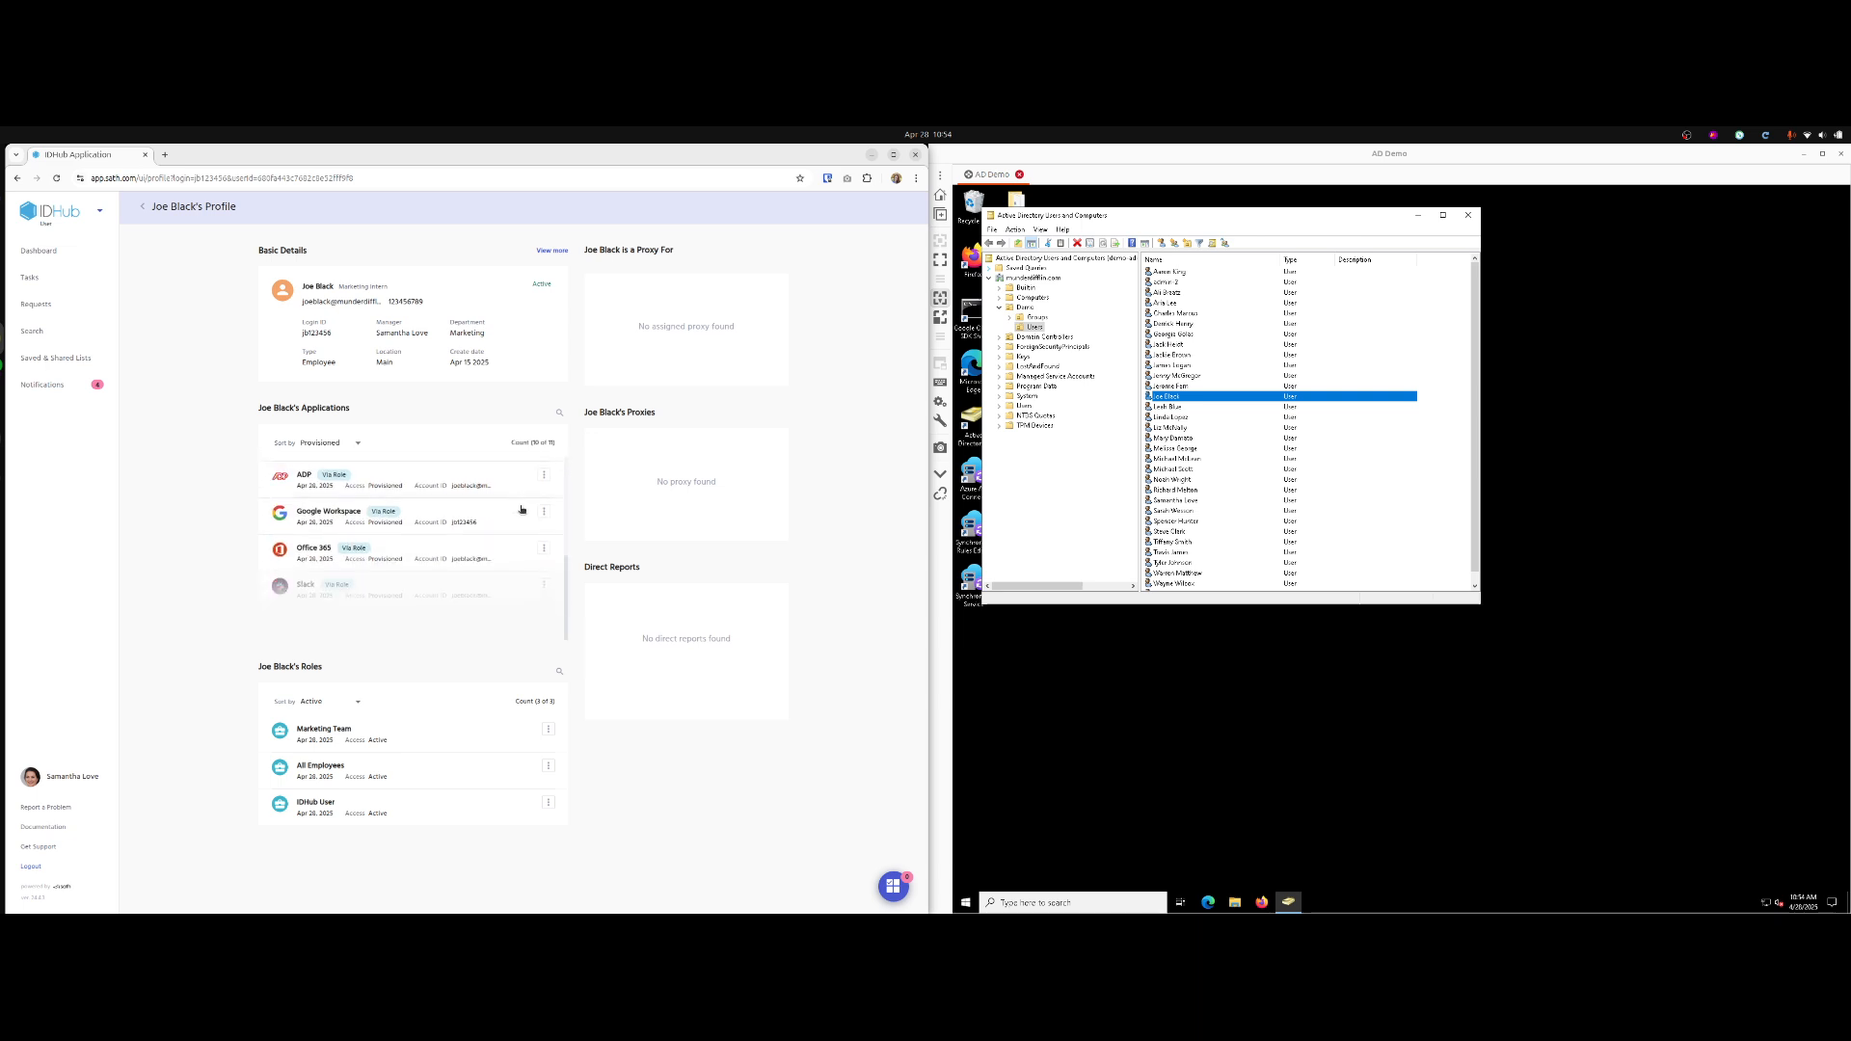
scroll(520, 502, "down", 3)
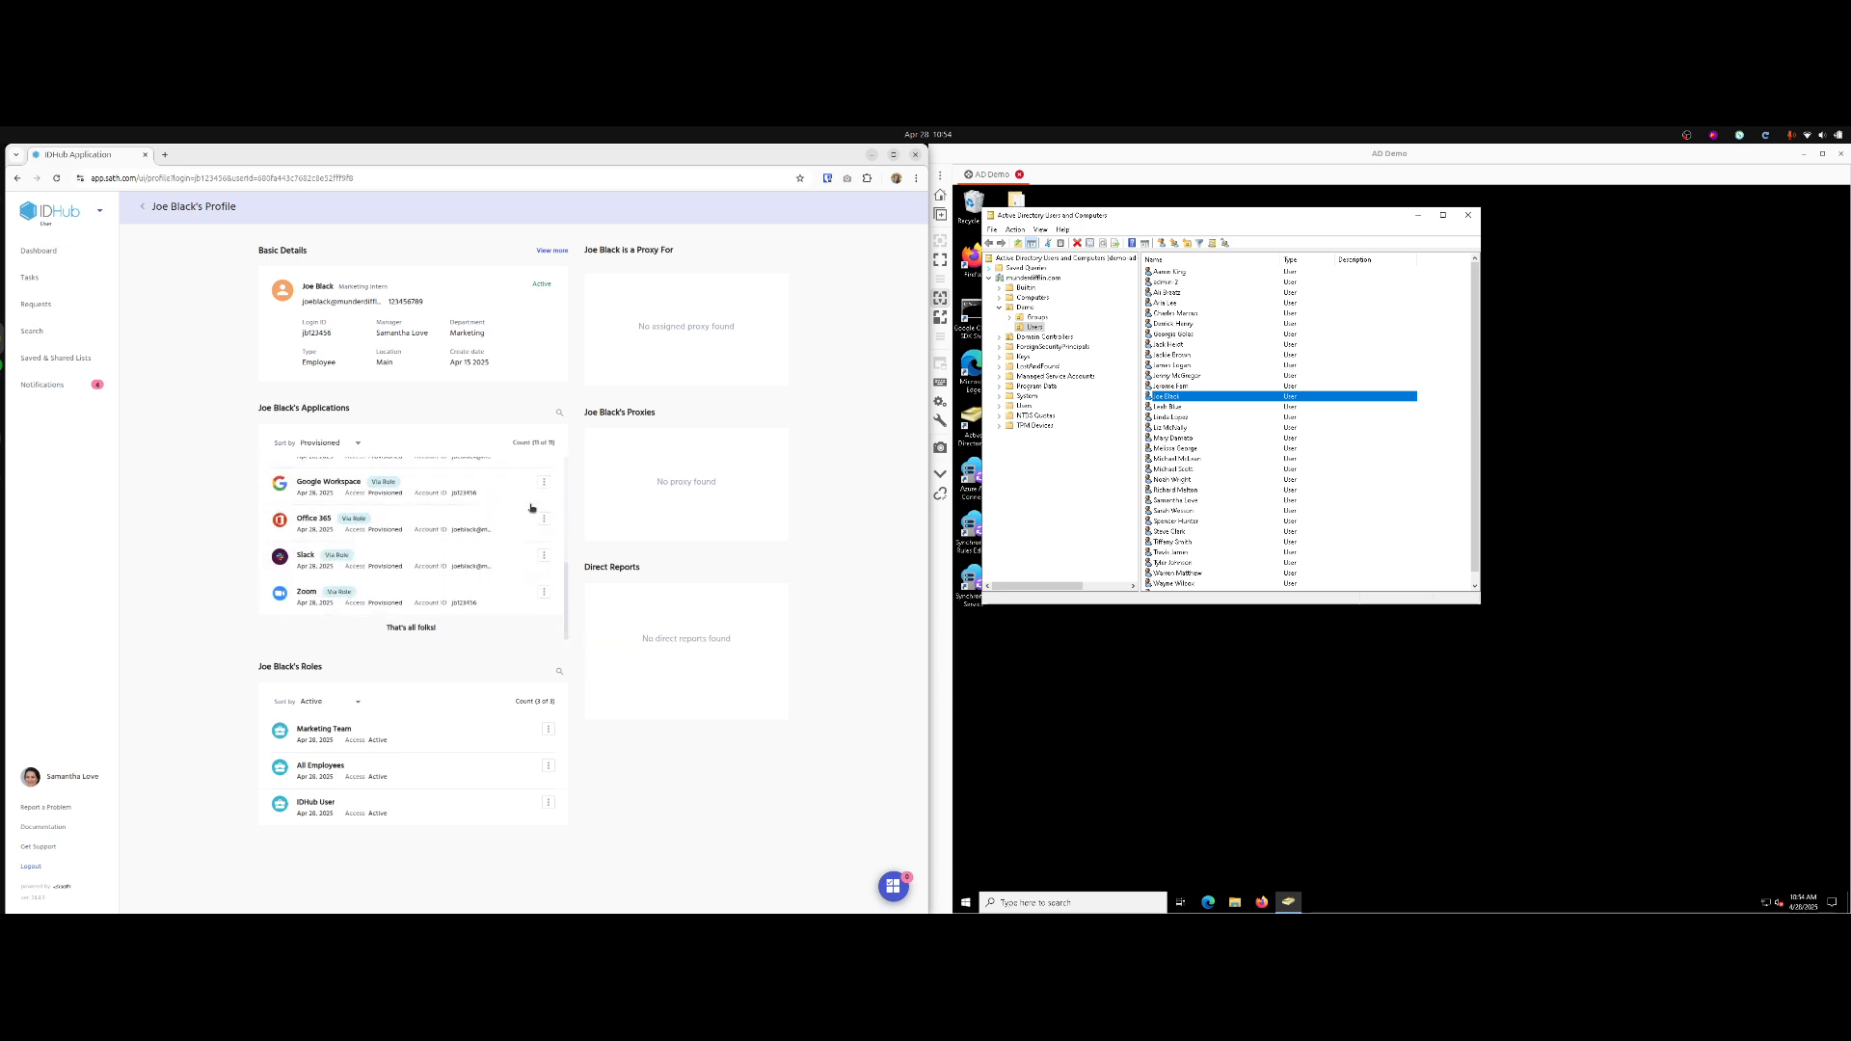
scroll(521, 524, "up", 10)
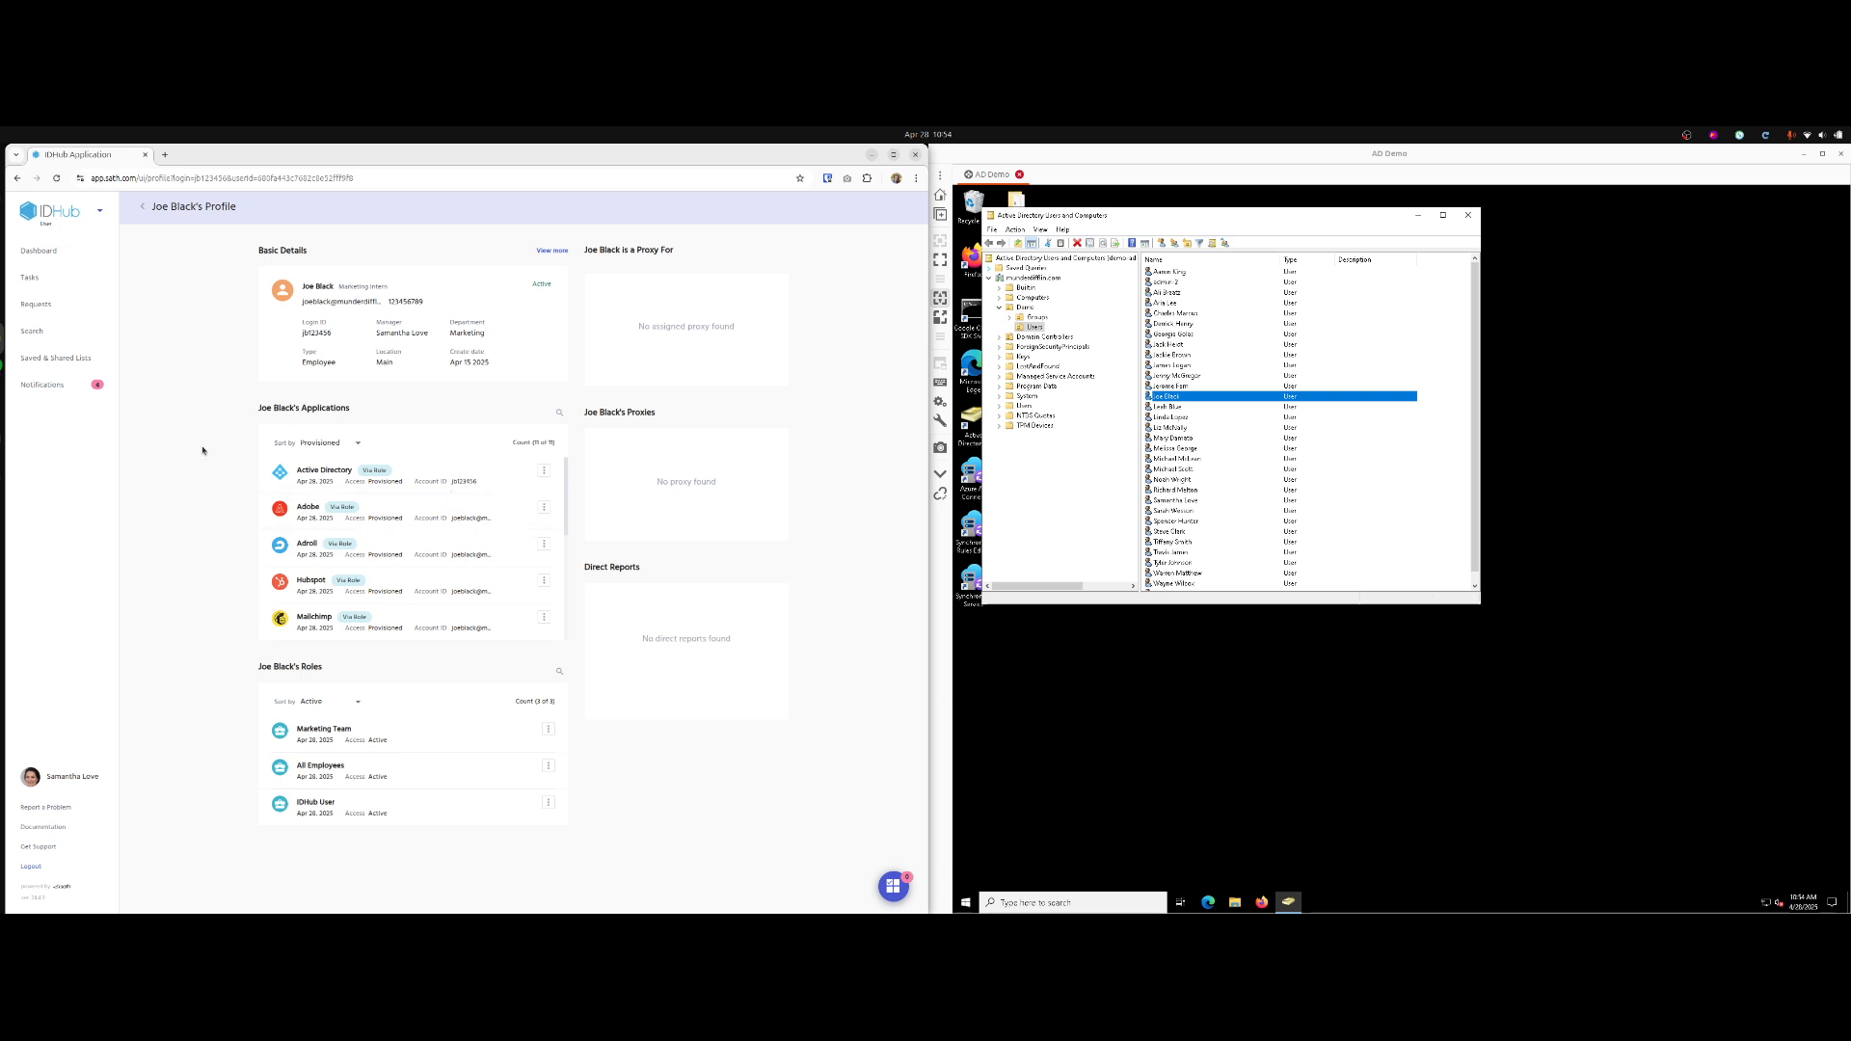
From the Admin App's Review Certifications, open Marketing Department Access Review for editing at its Users step.
left_click(101, 214)
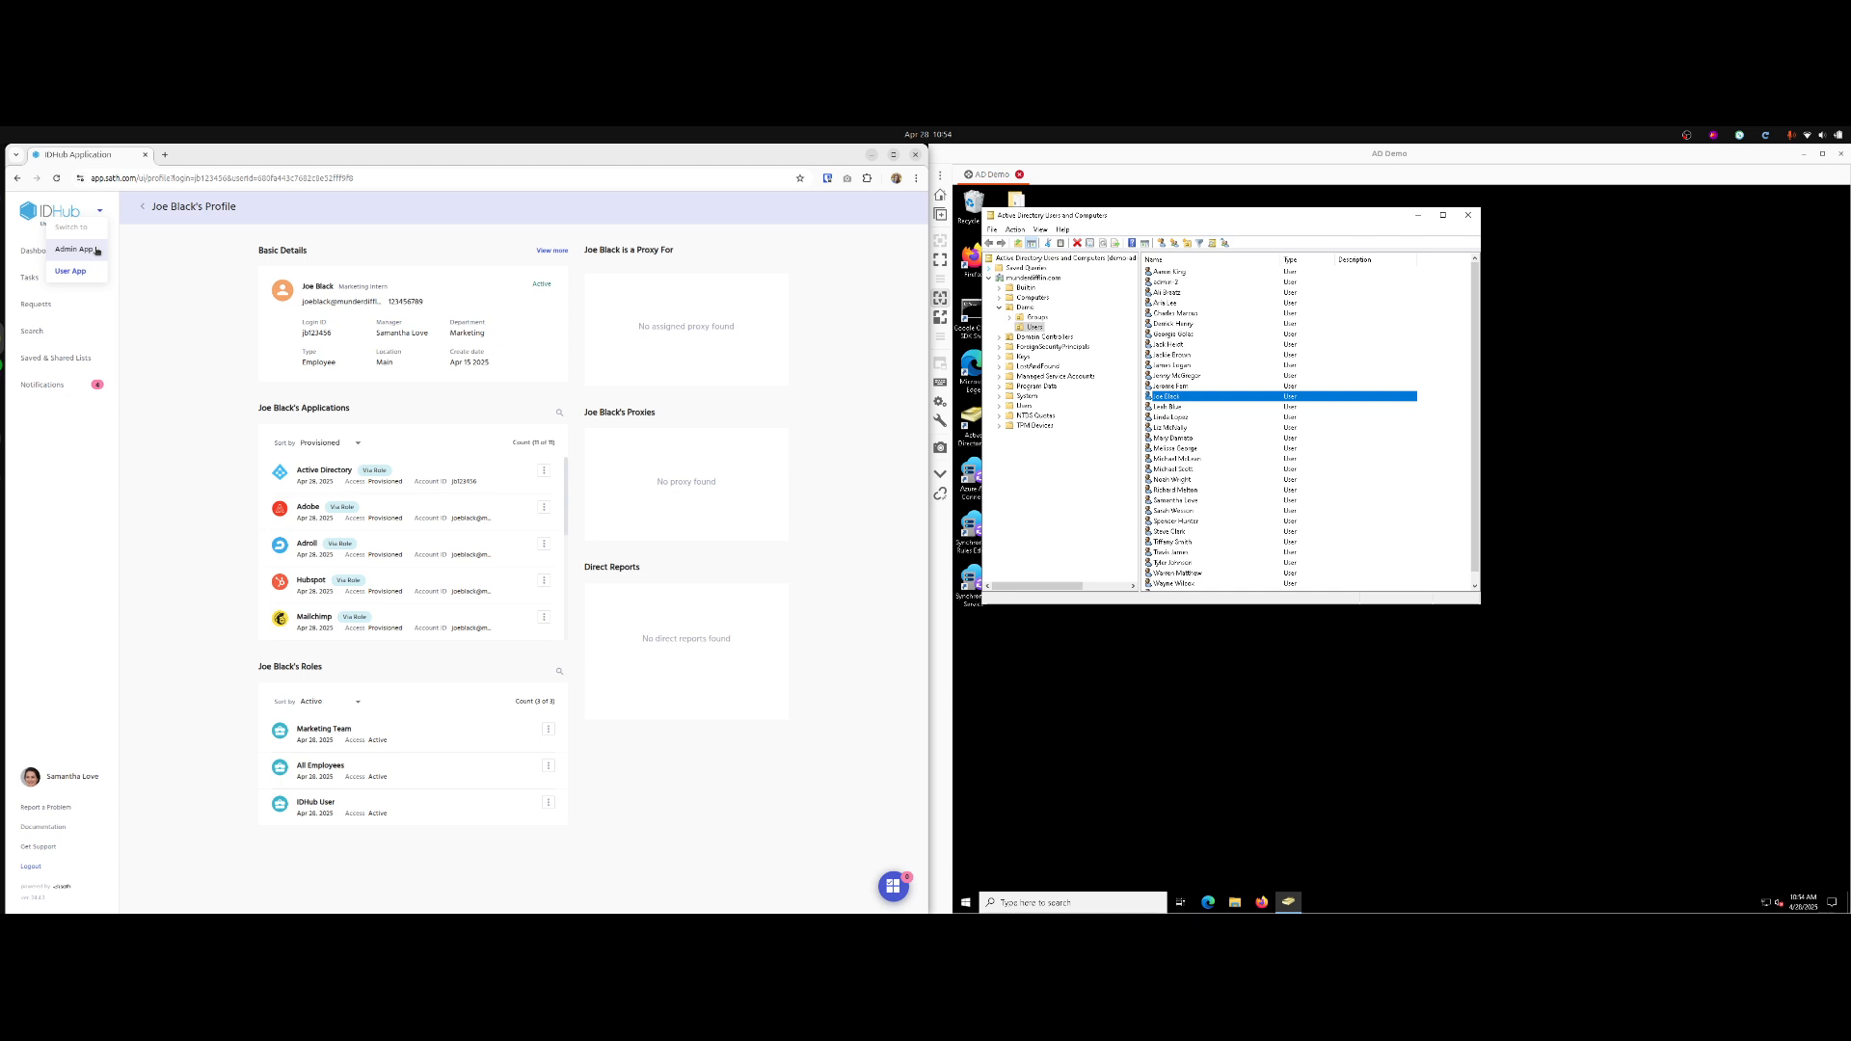
left_click(75, 249)
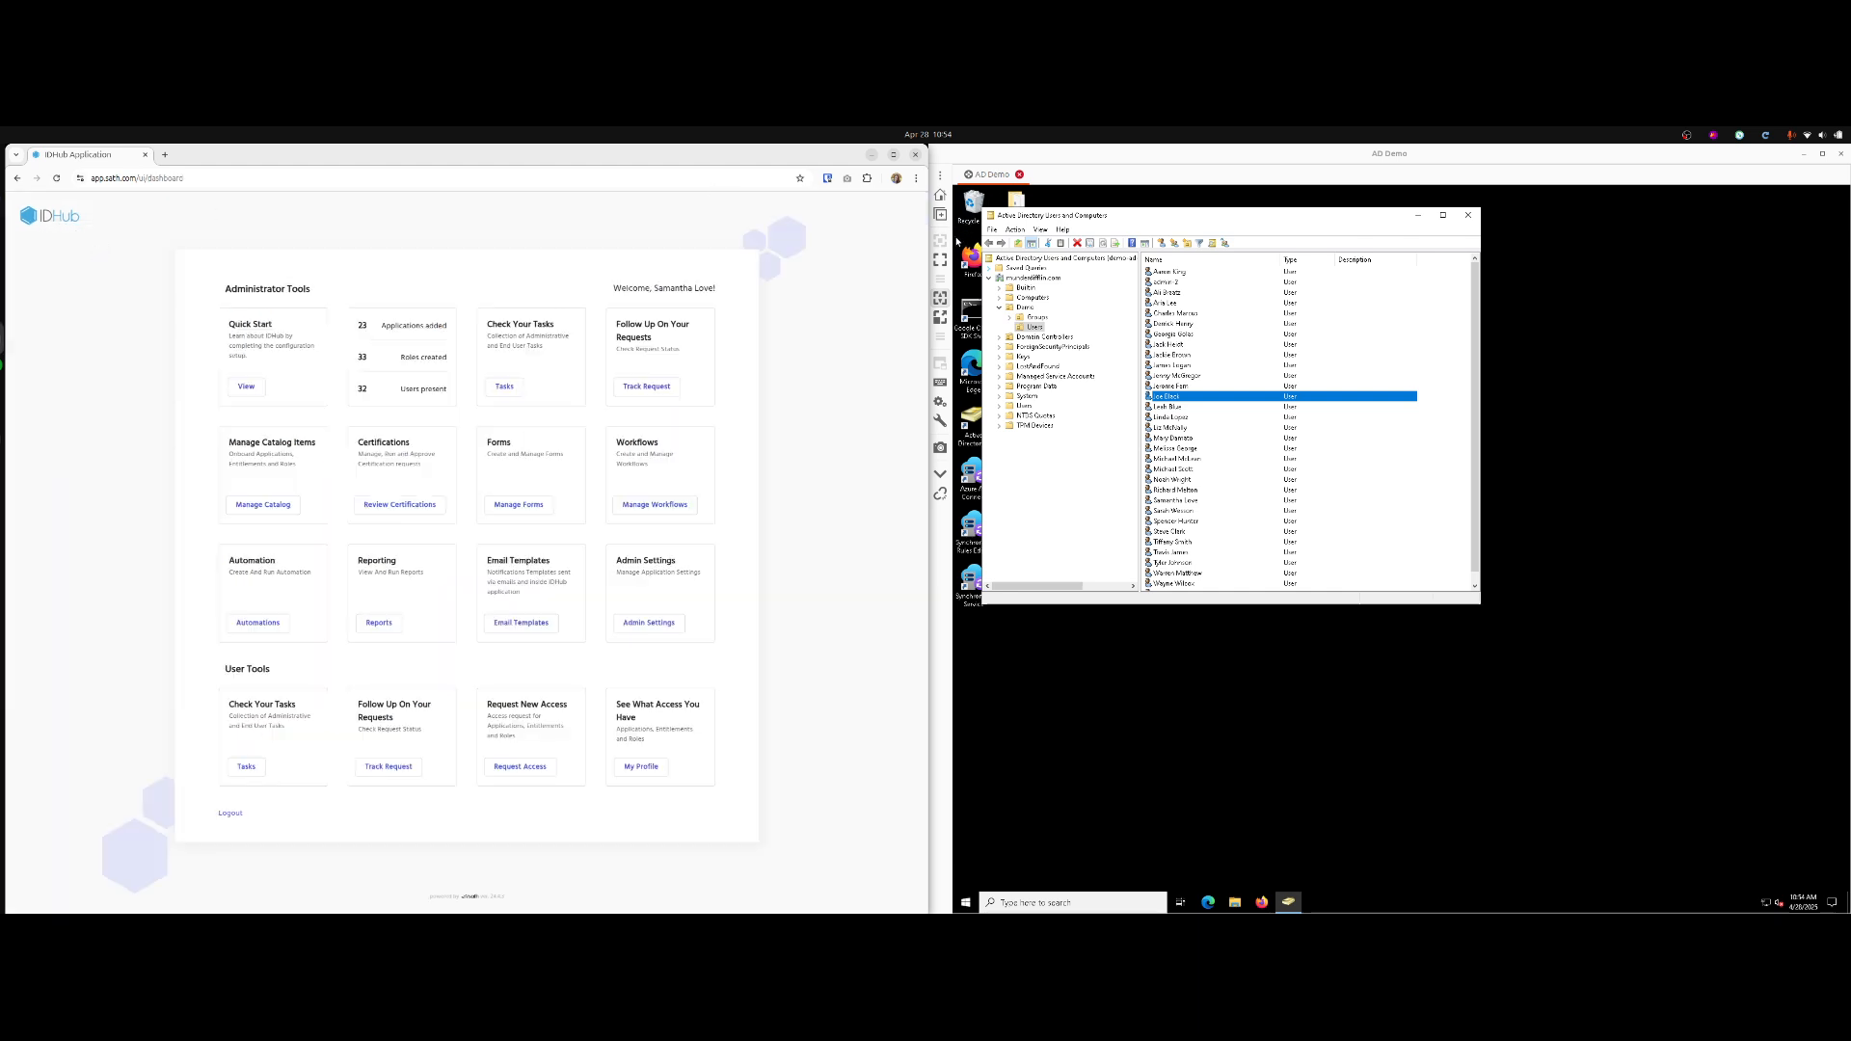
left_click(412, 504)
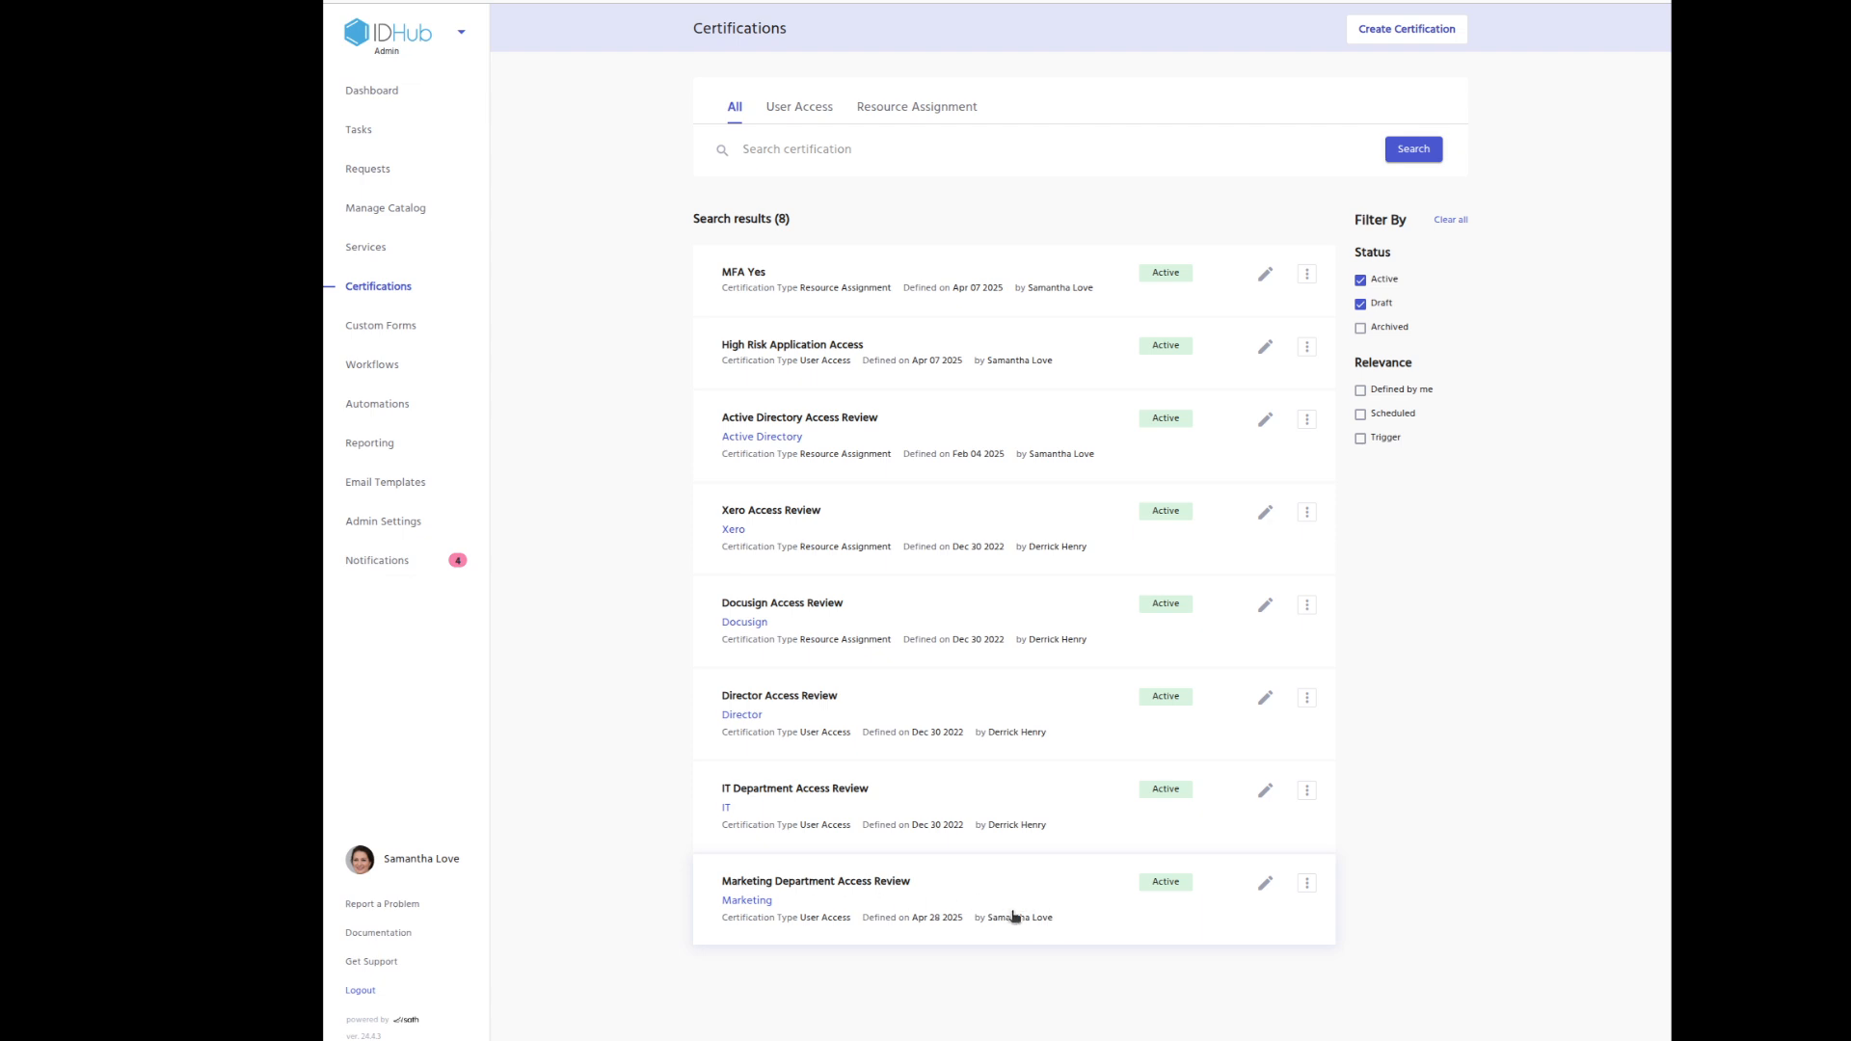
left_click(1265, 885)
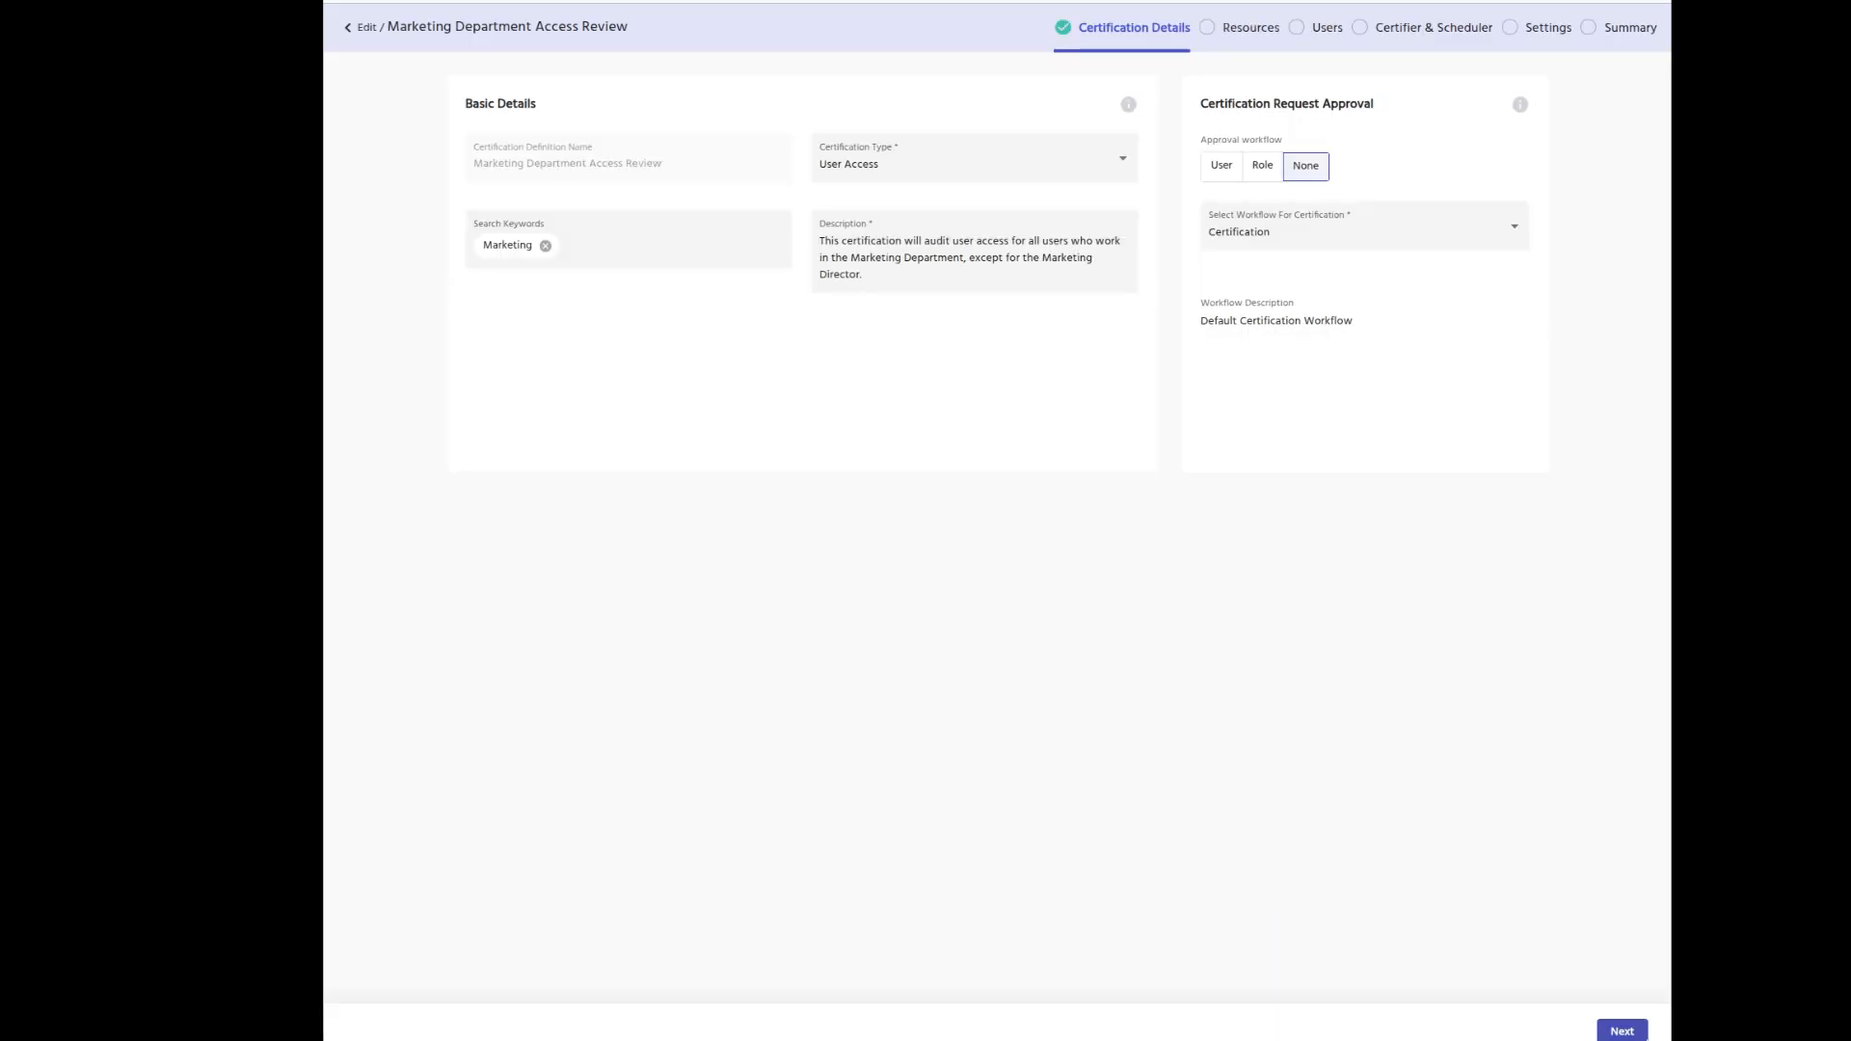
left_click(1622, 1030)
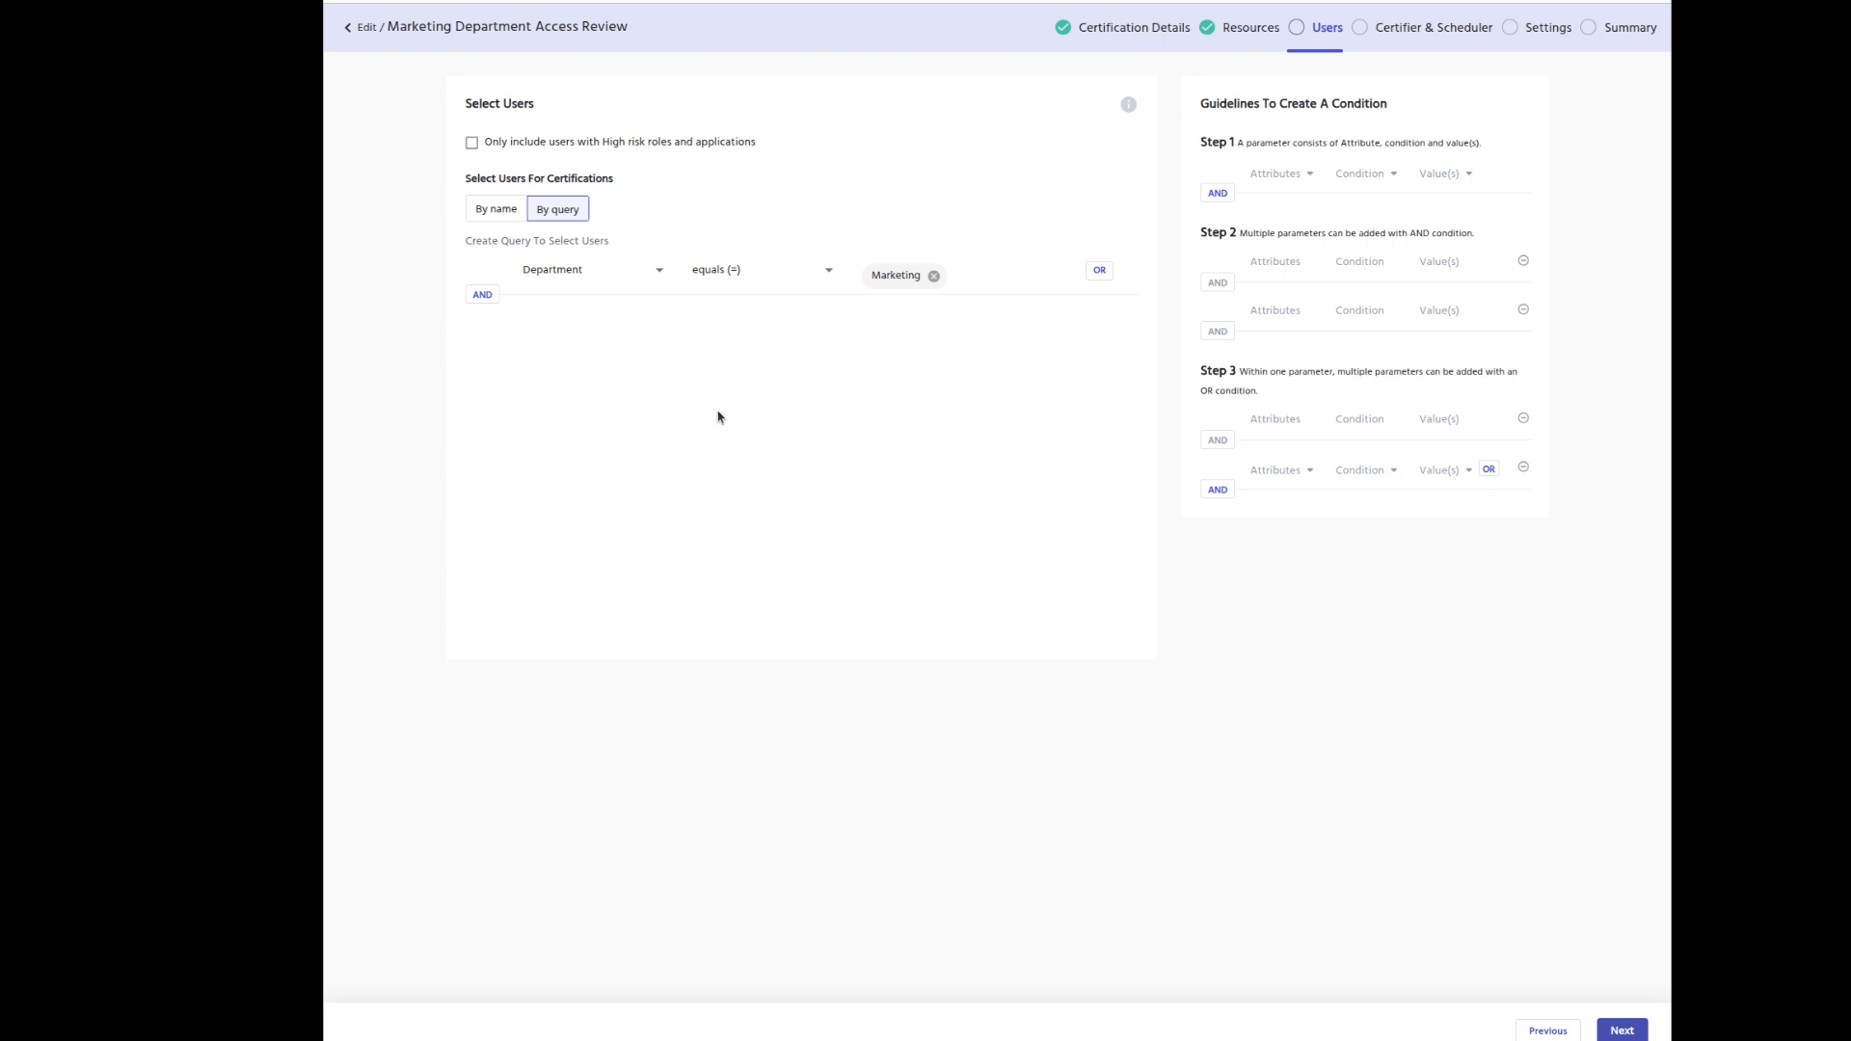
left_click_drag(535, 105, 462, 112)
Advance the review past Resources to its Certifier & Scheduler step.
left_click(1611, 1030)
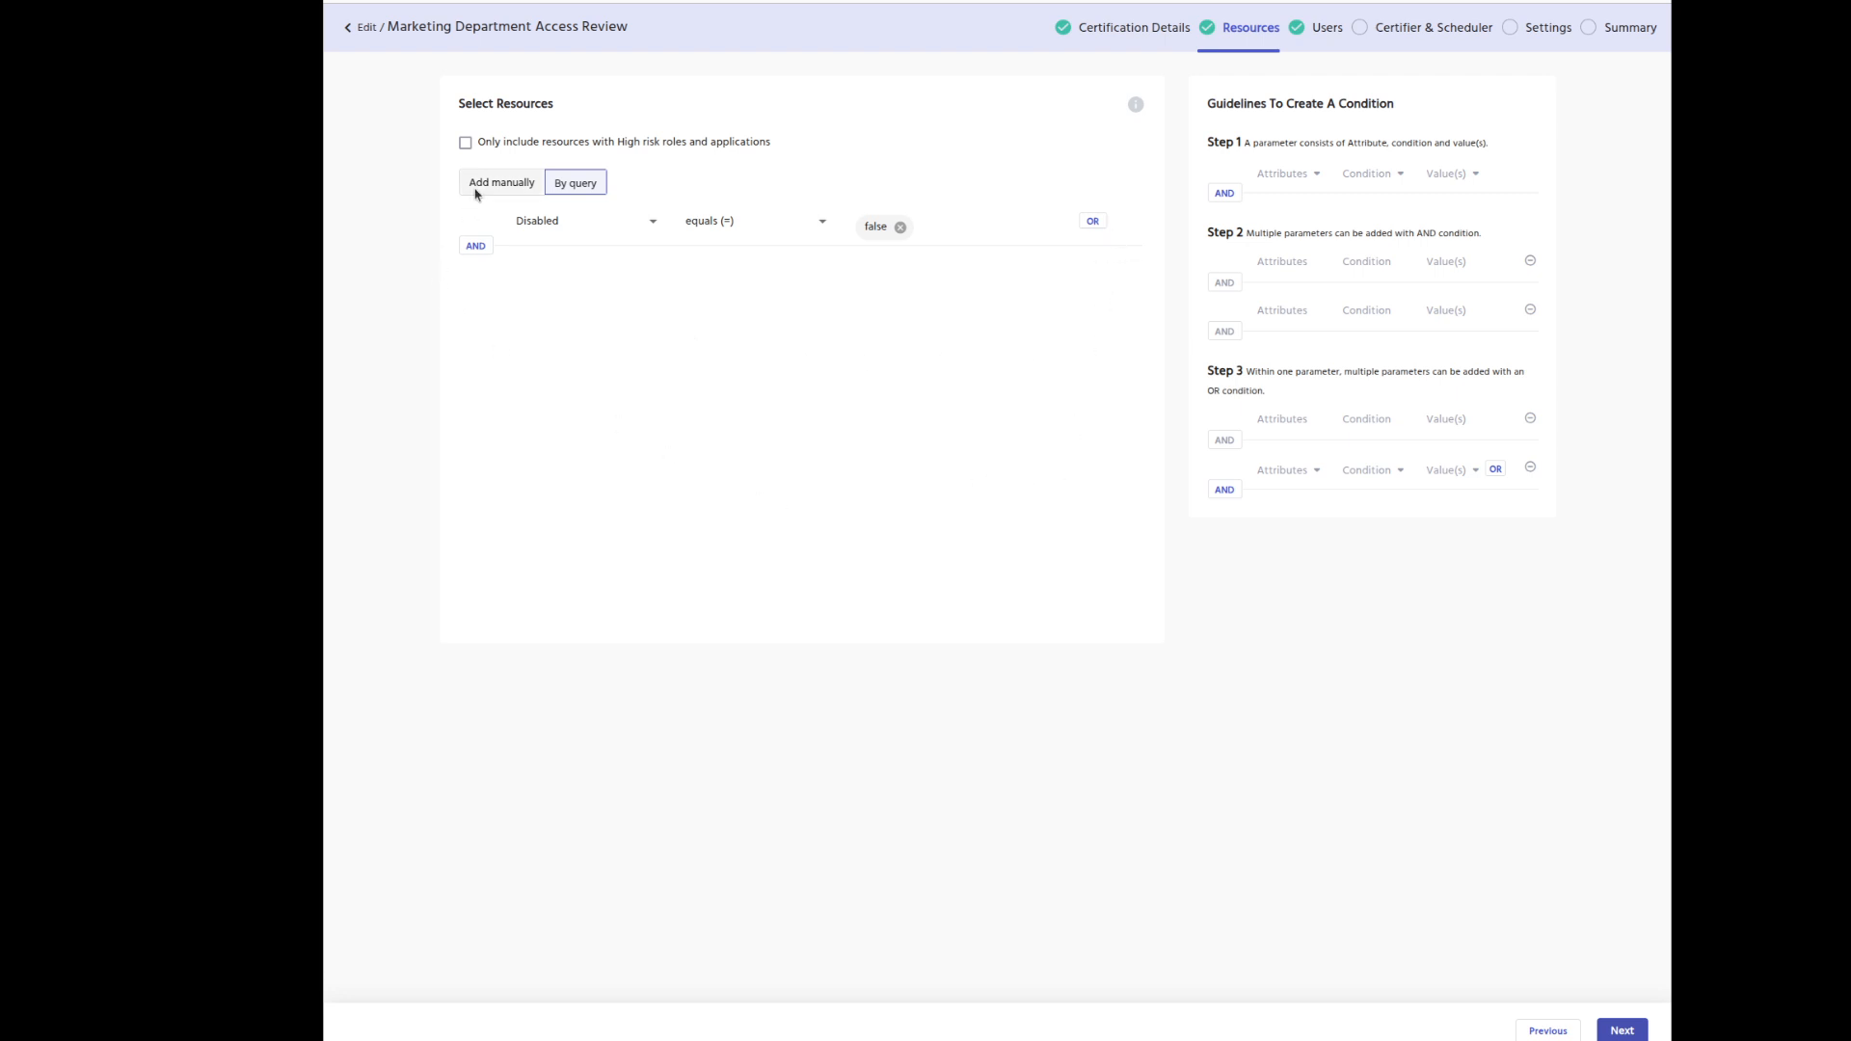
left_click(1617, 1031)
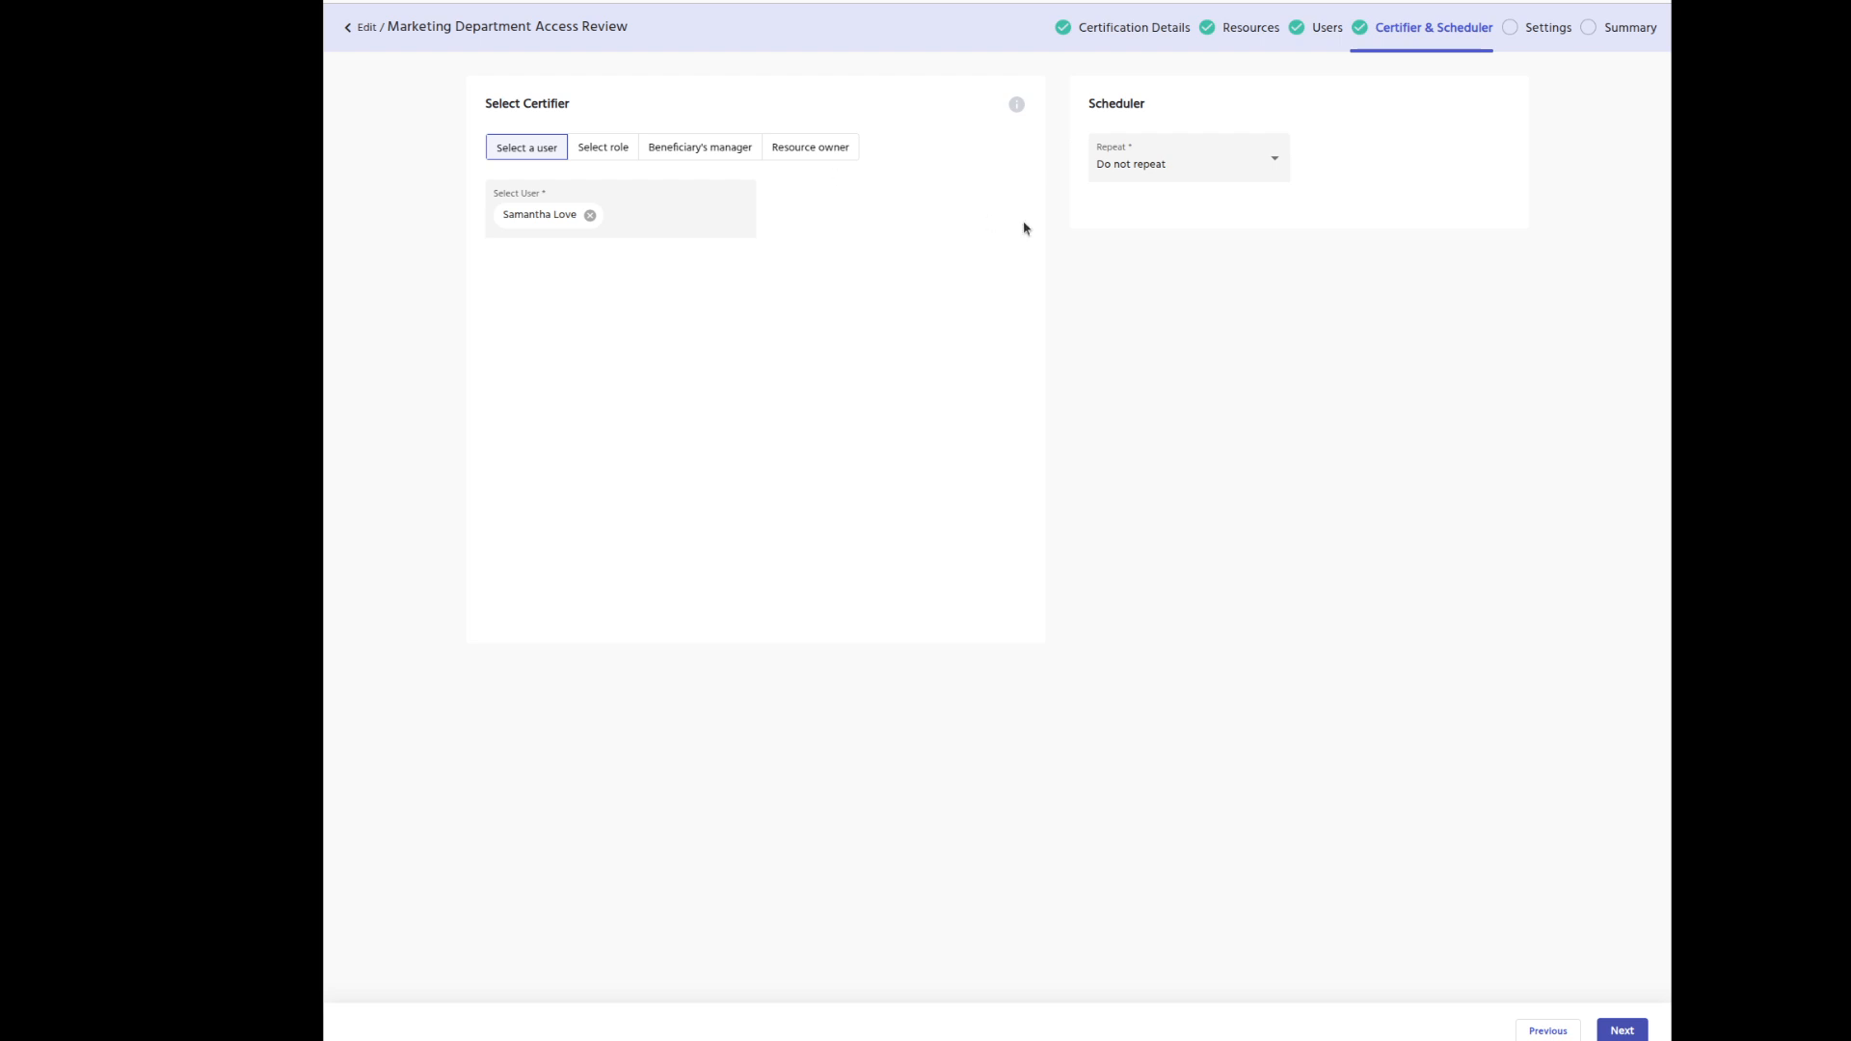
Leave the review's Repeat setting at Do not repeat and return to the Certifications list.
left_click(1220, 163)
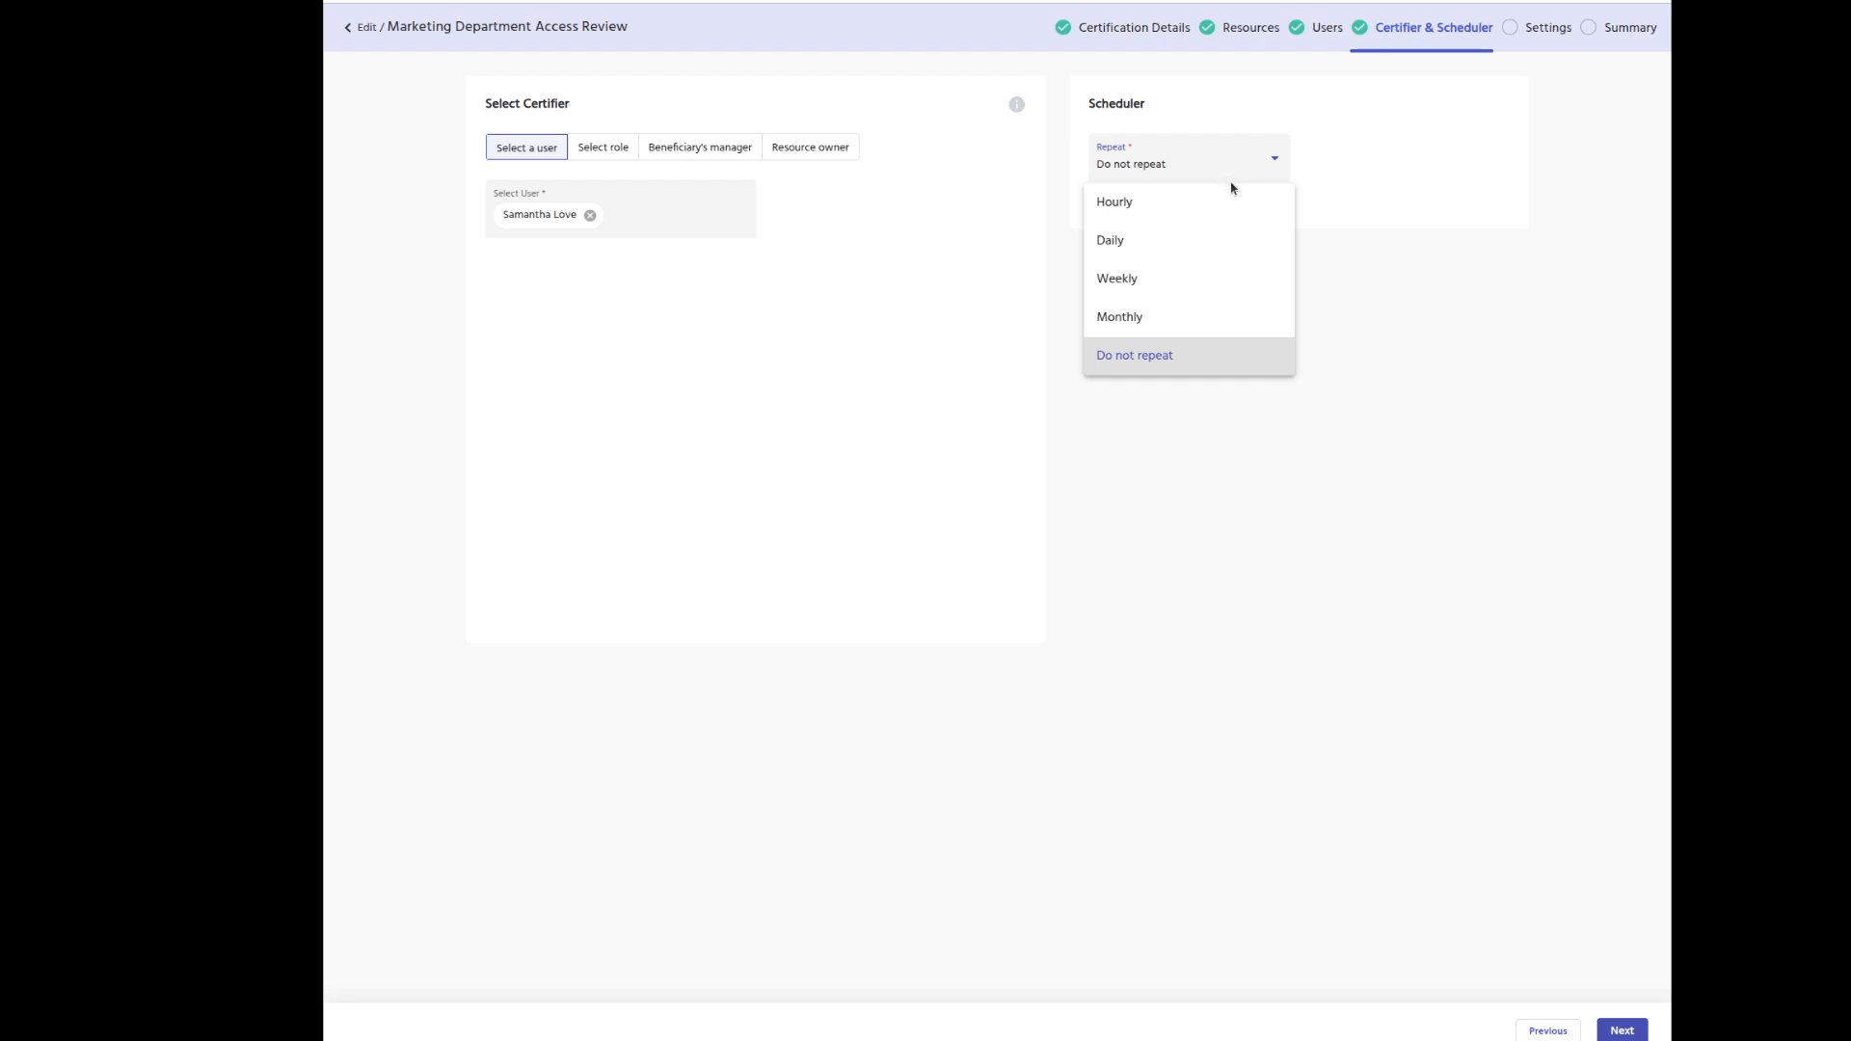
left_click(1258, 279)
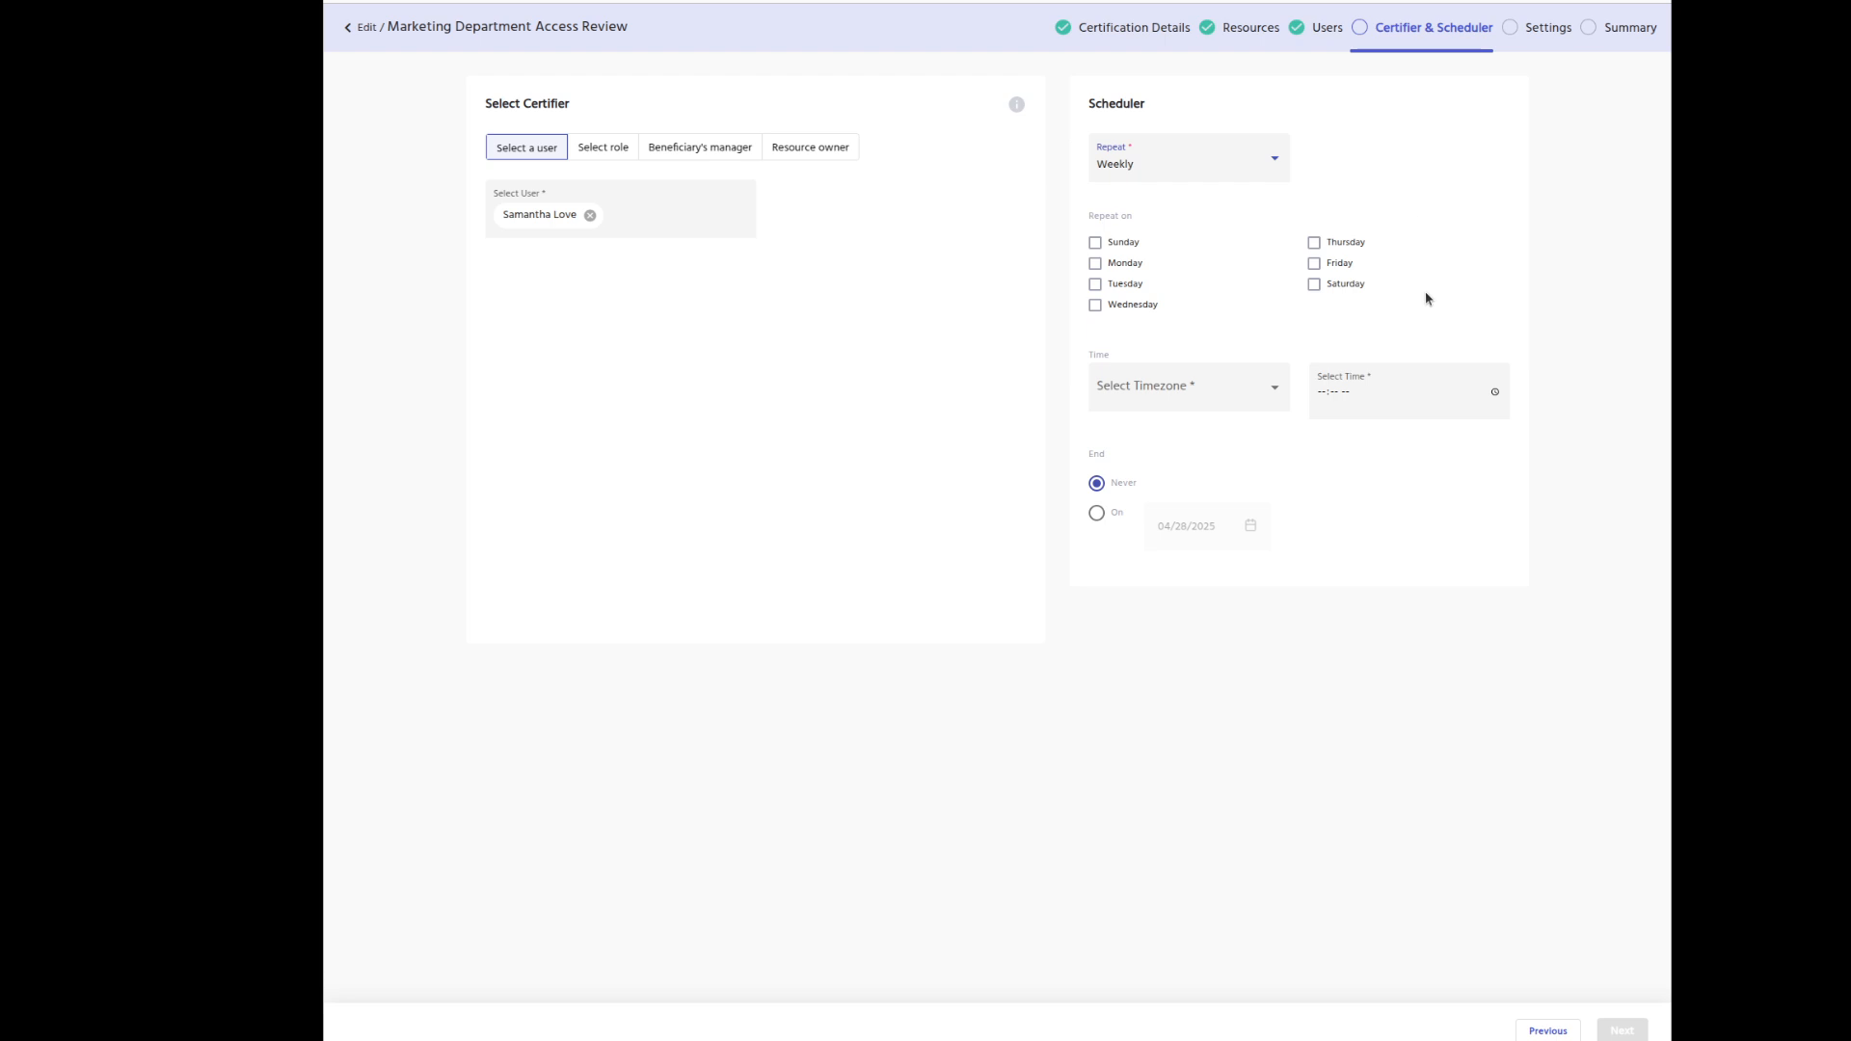
left_click(1163, 164)
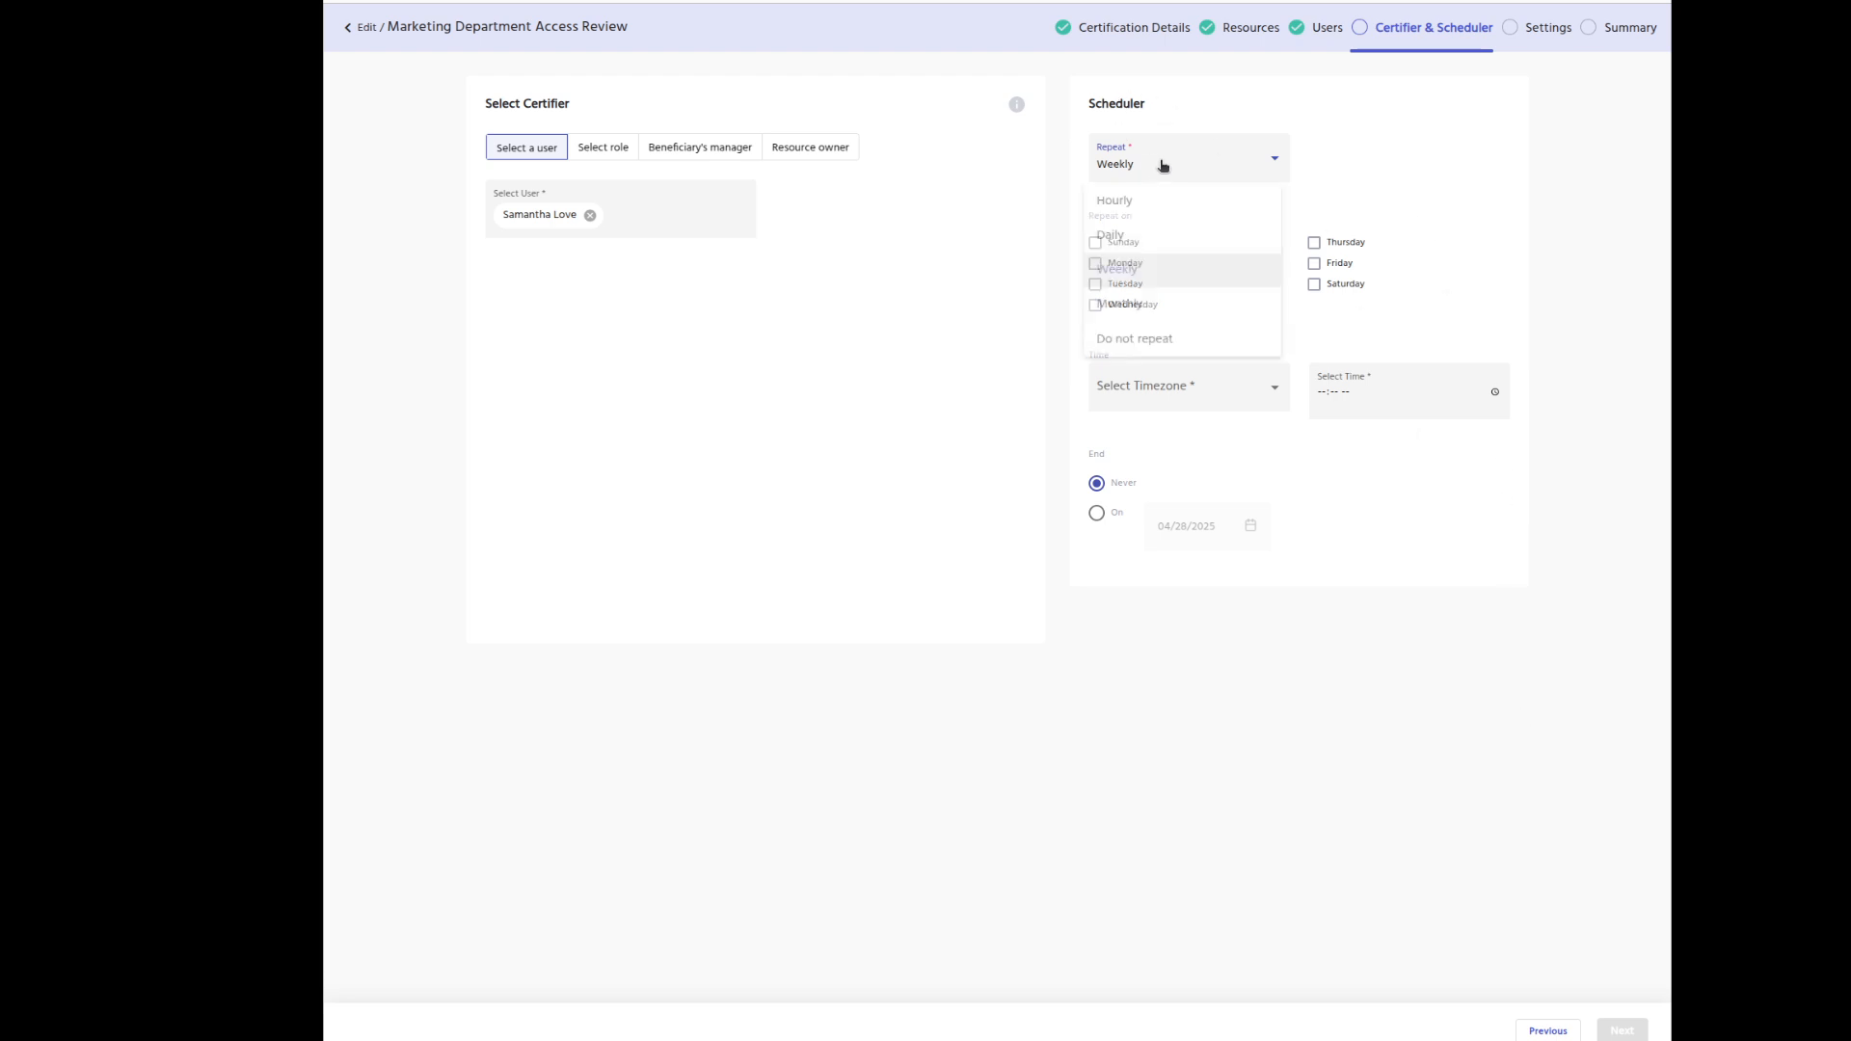
left_click(1200, 353)
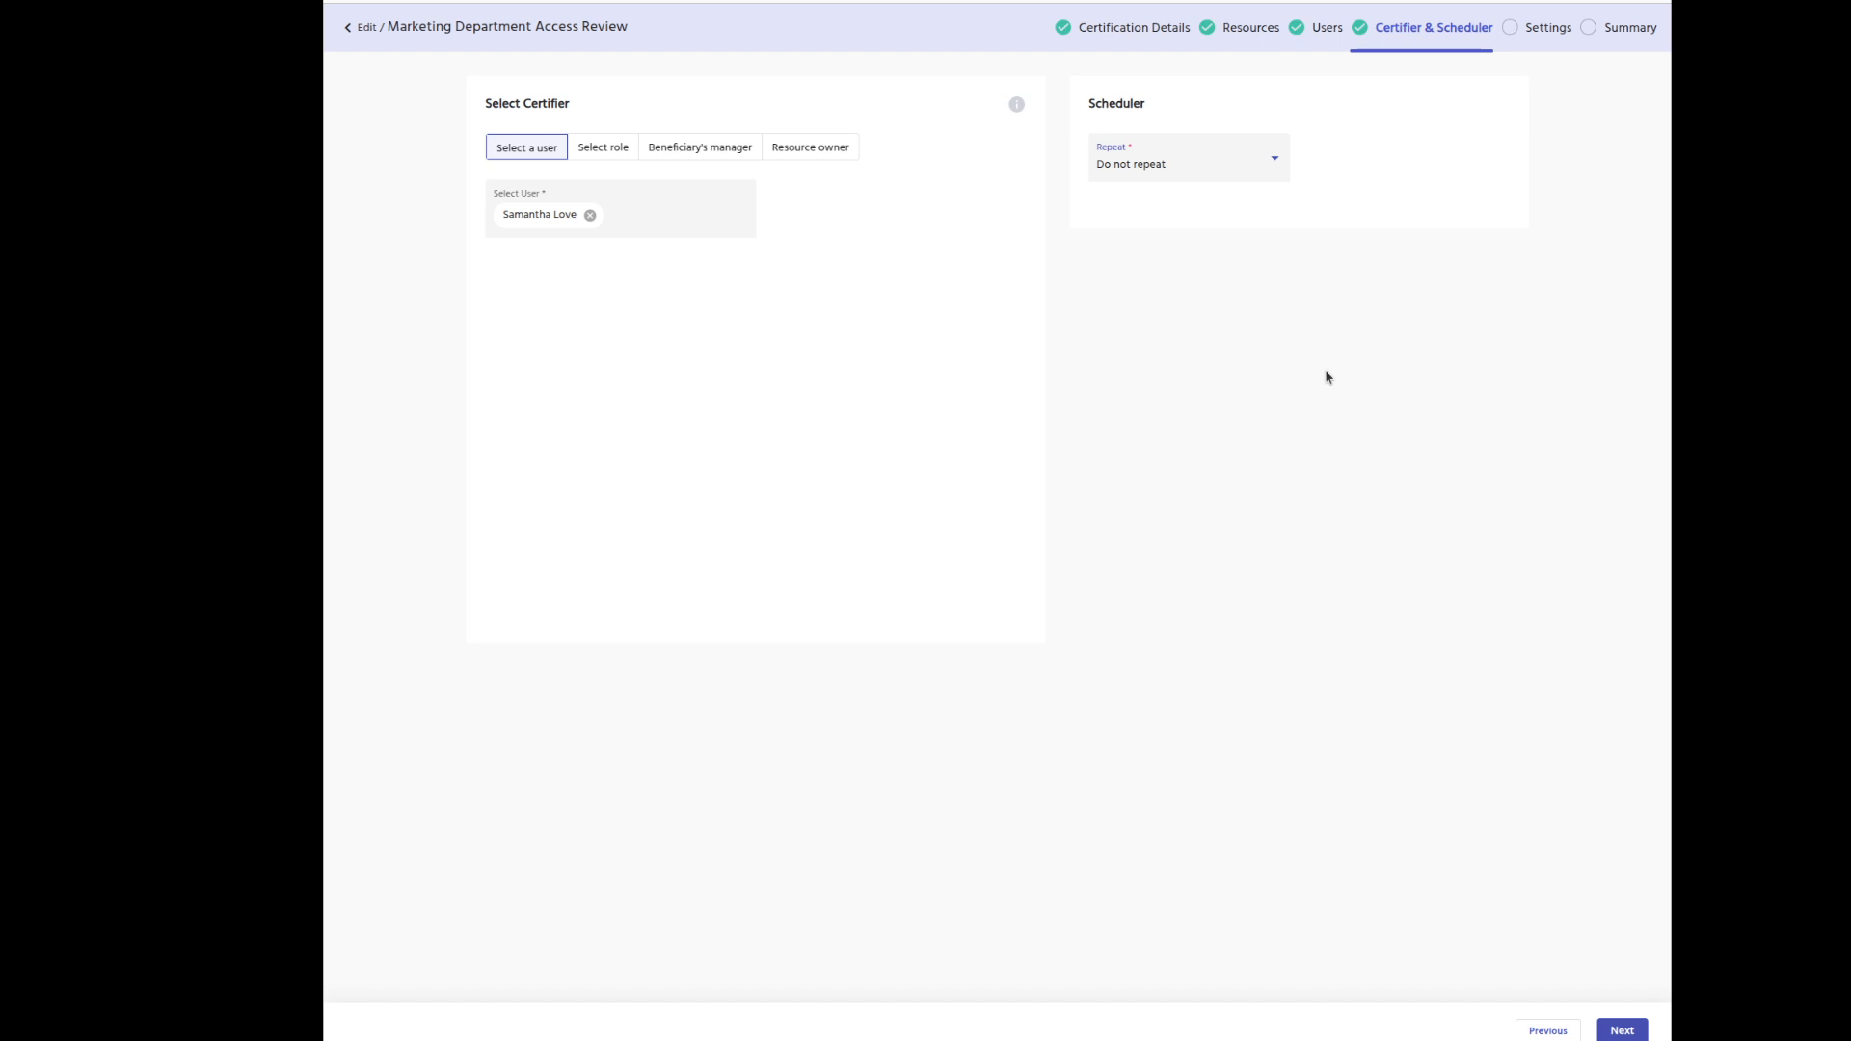
left_click(348, 27)
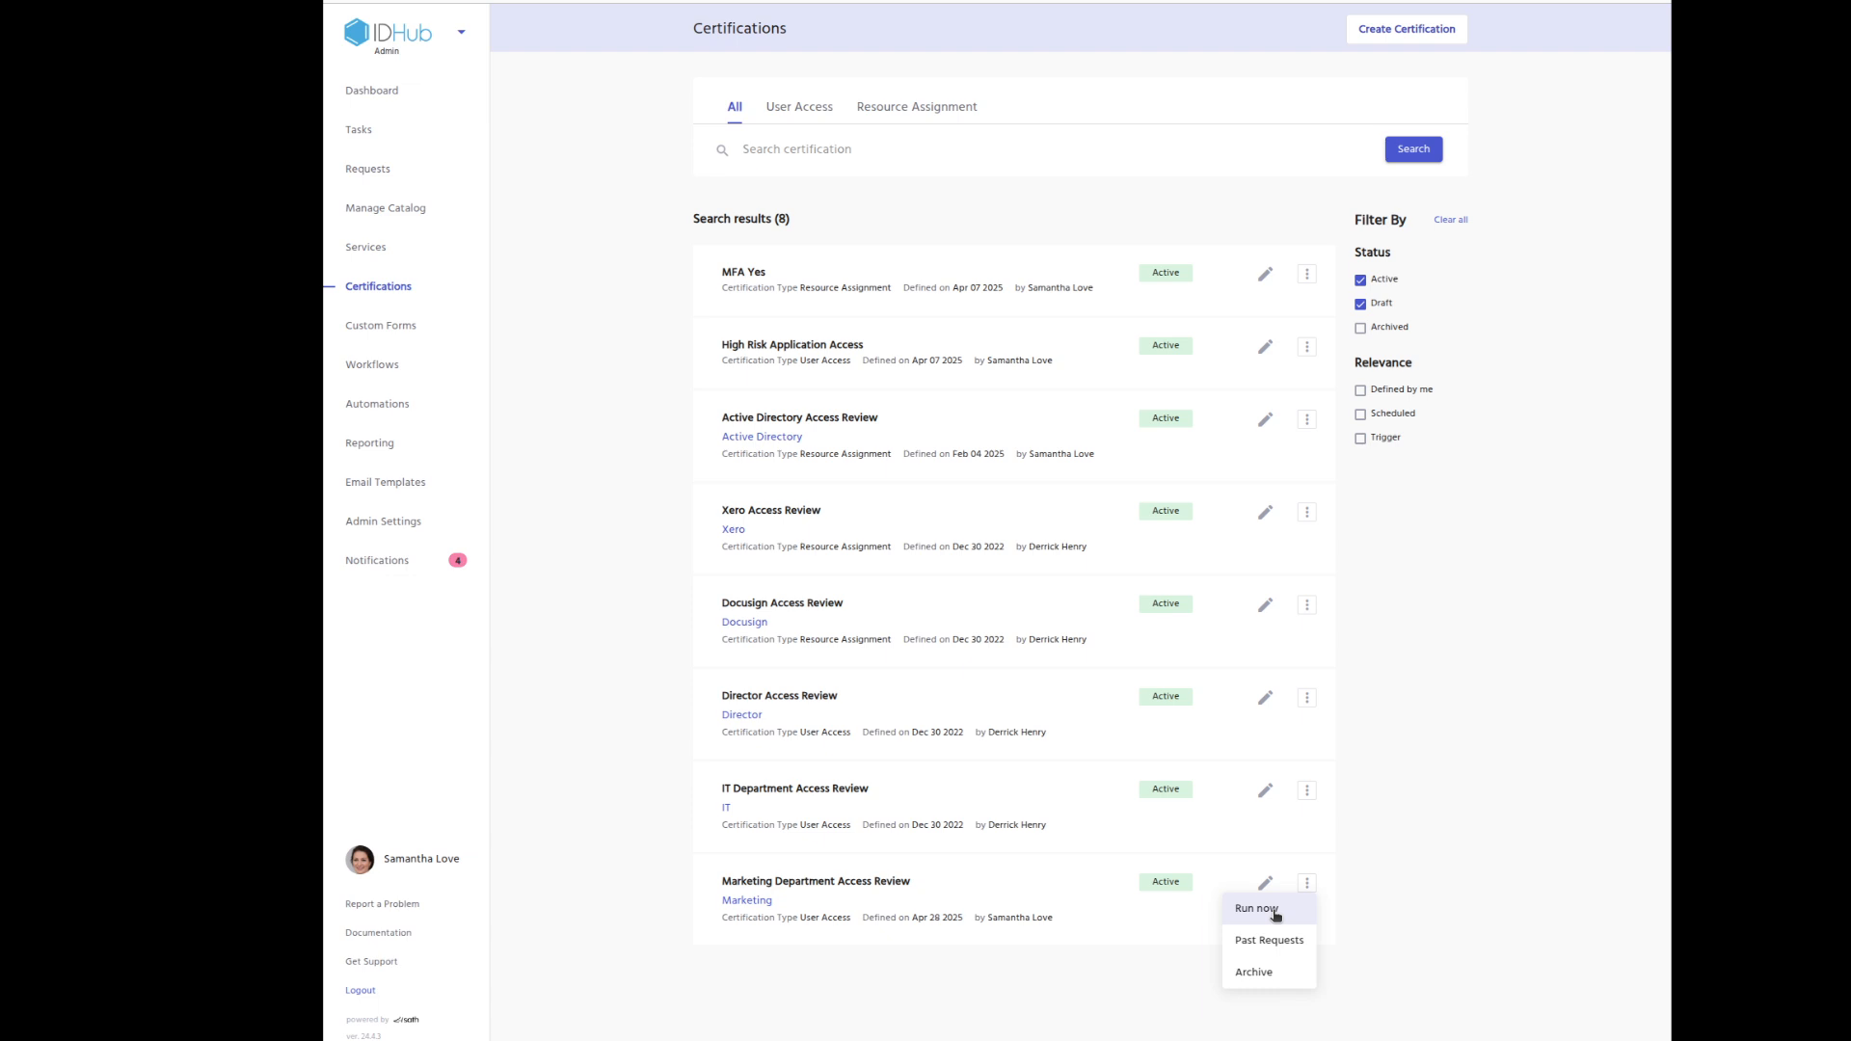
Run the Marketing Department Access Review now and open the first certification task.
left_click(1276, 909)
left_click(1138, 638)
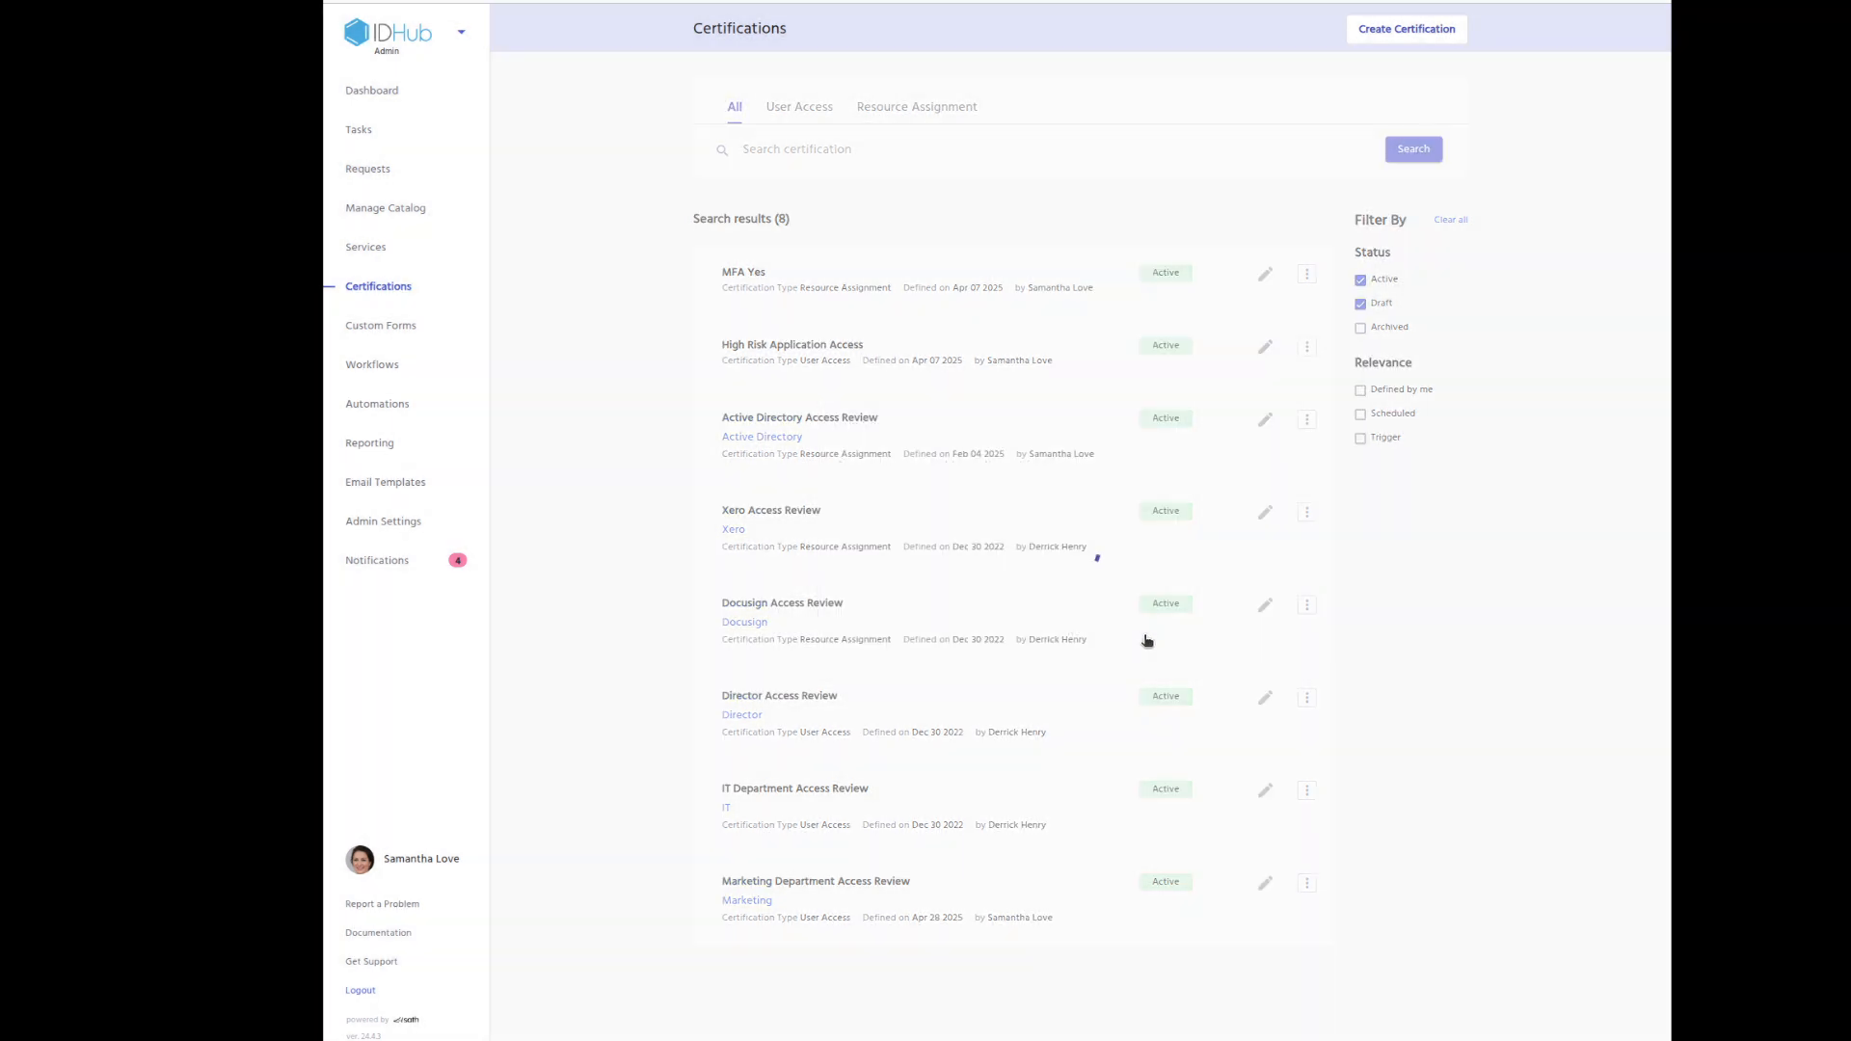
left_click(434, 133)
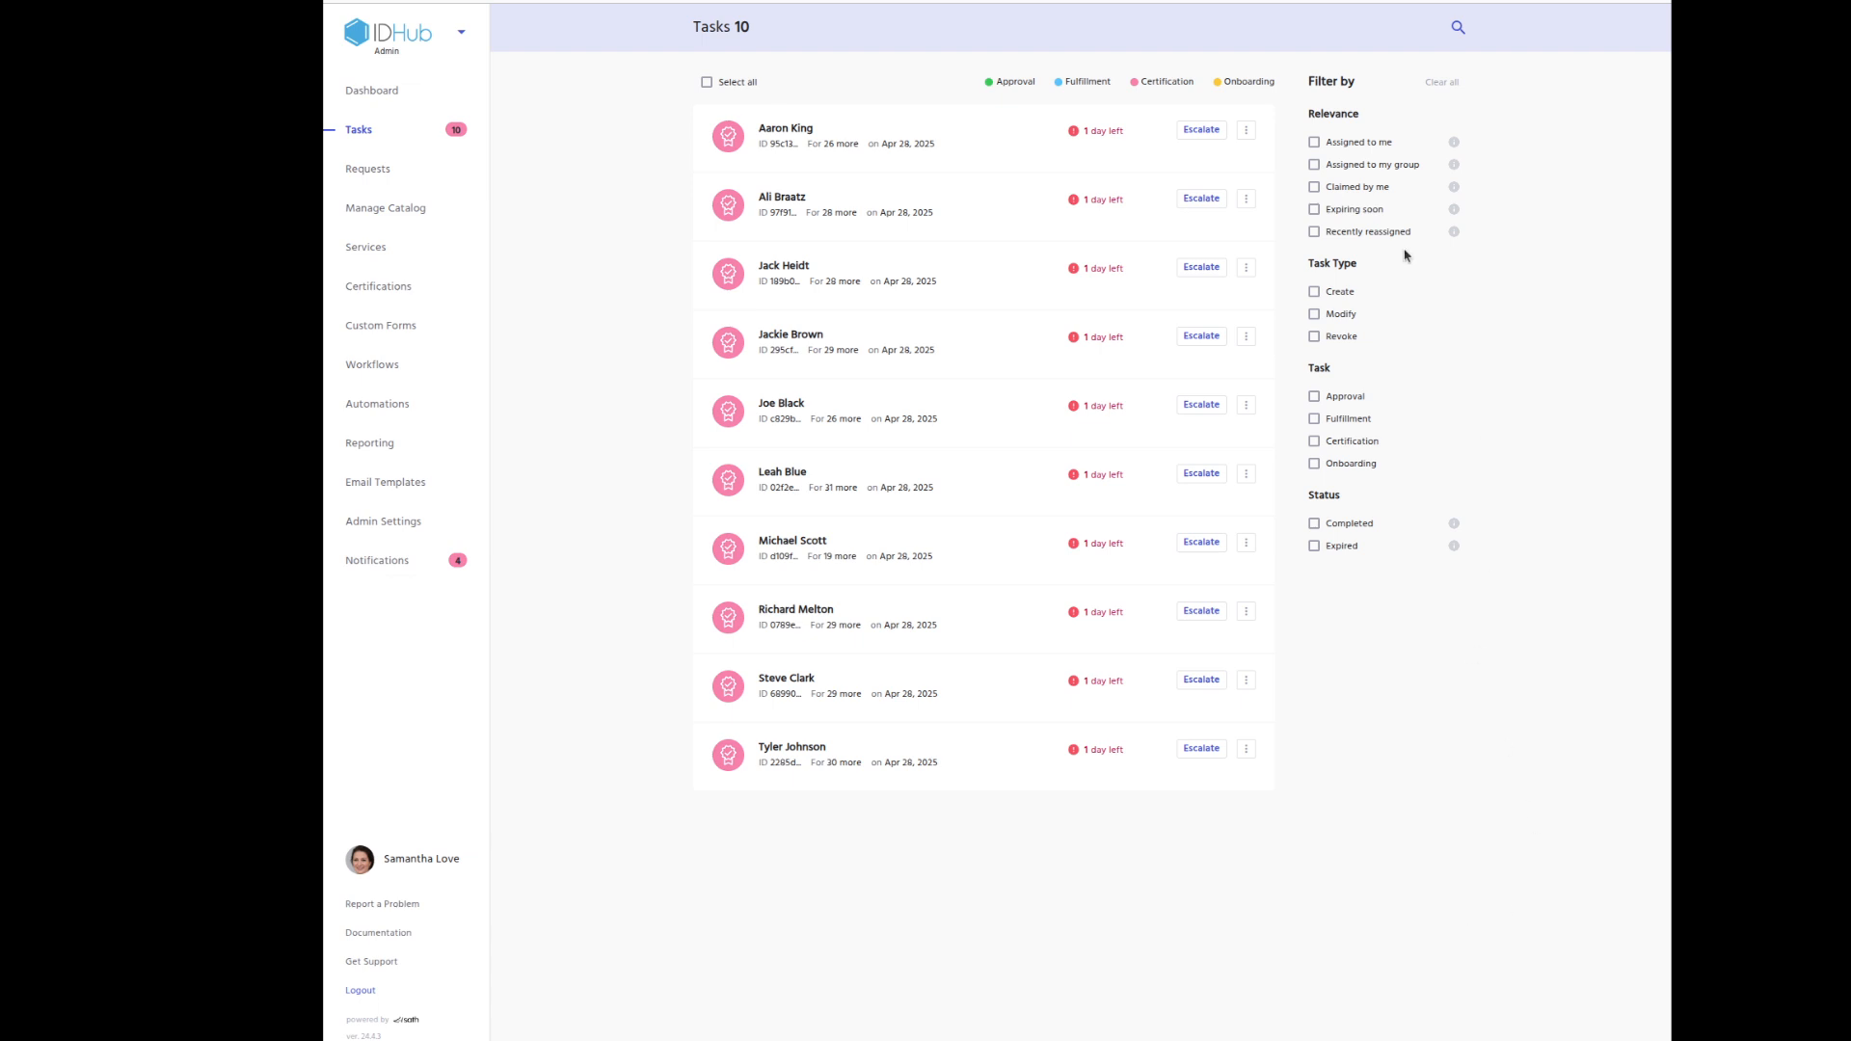
left_click(954, 136)
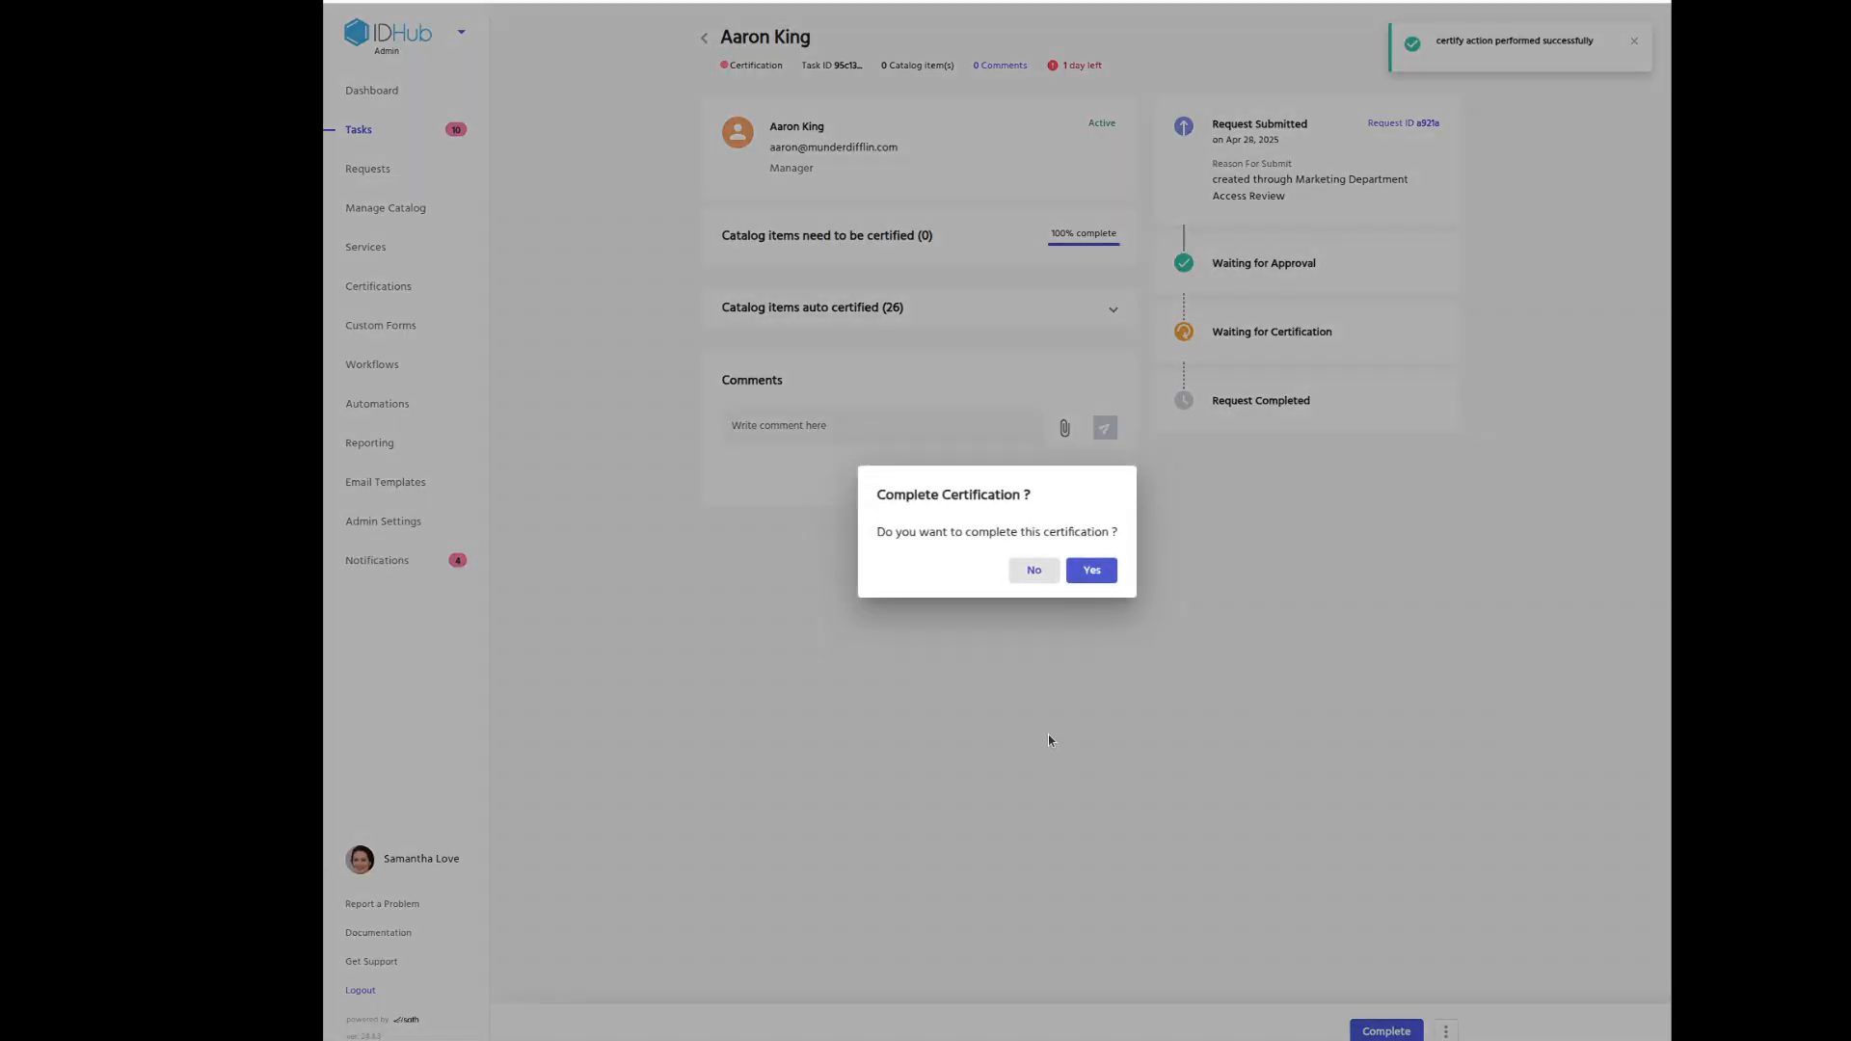
Expand and look through the task's auto-certified catalog items, then collapse them.
left_click(1041, 576)
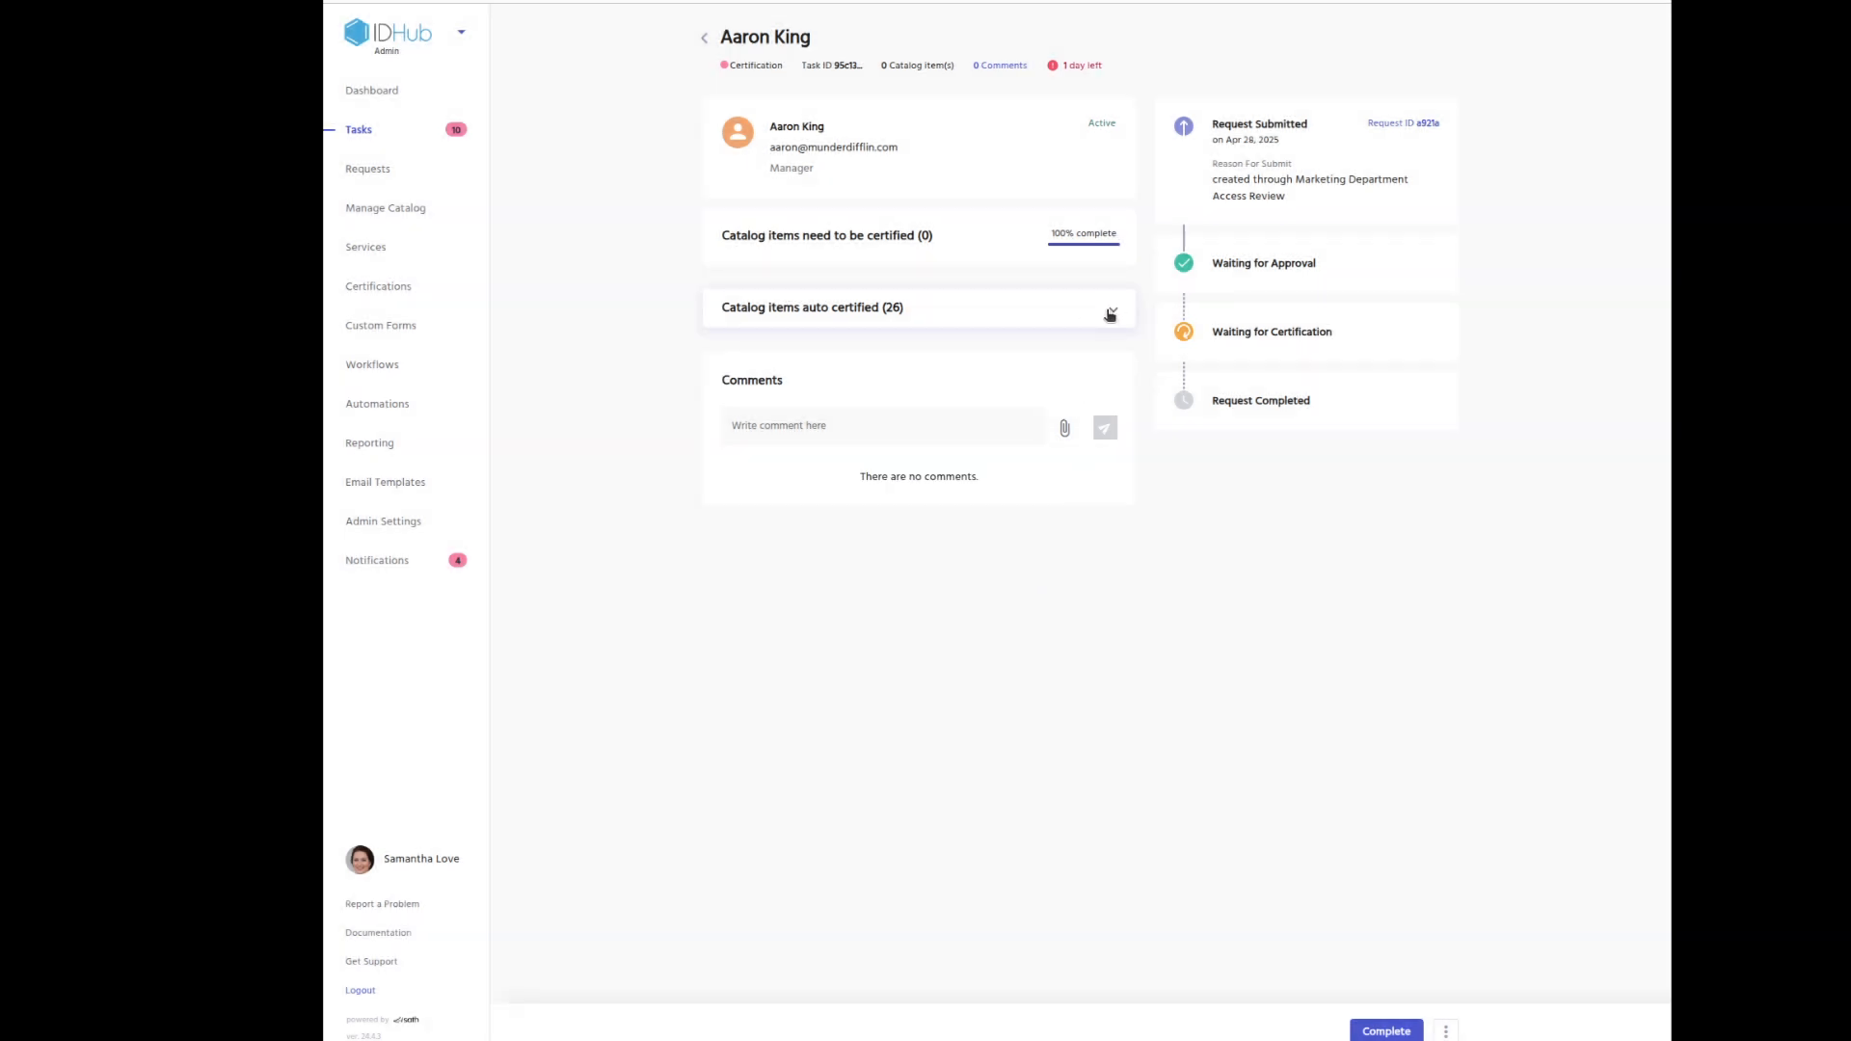
left_click(1110, 315)
scroll(1103, 391, "down", 3)
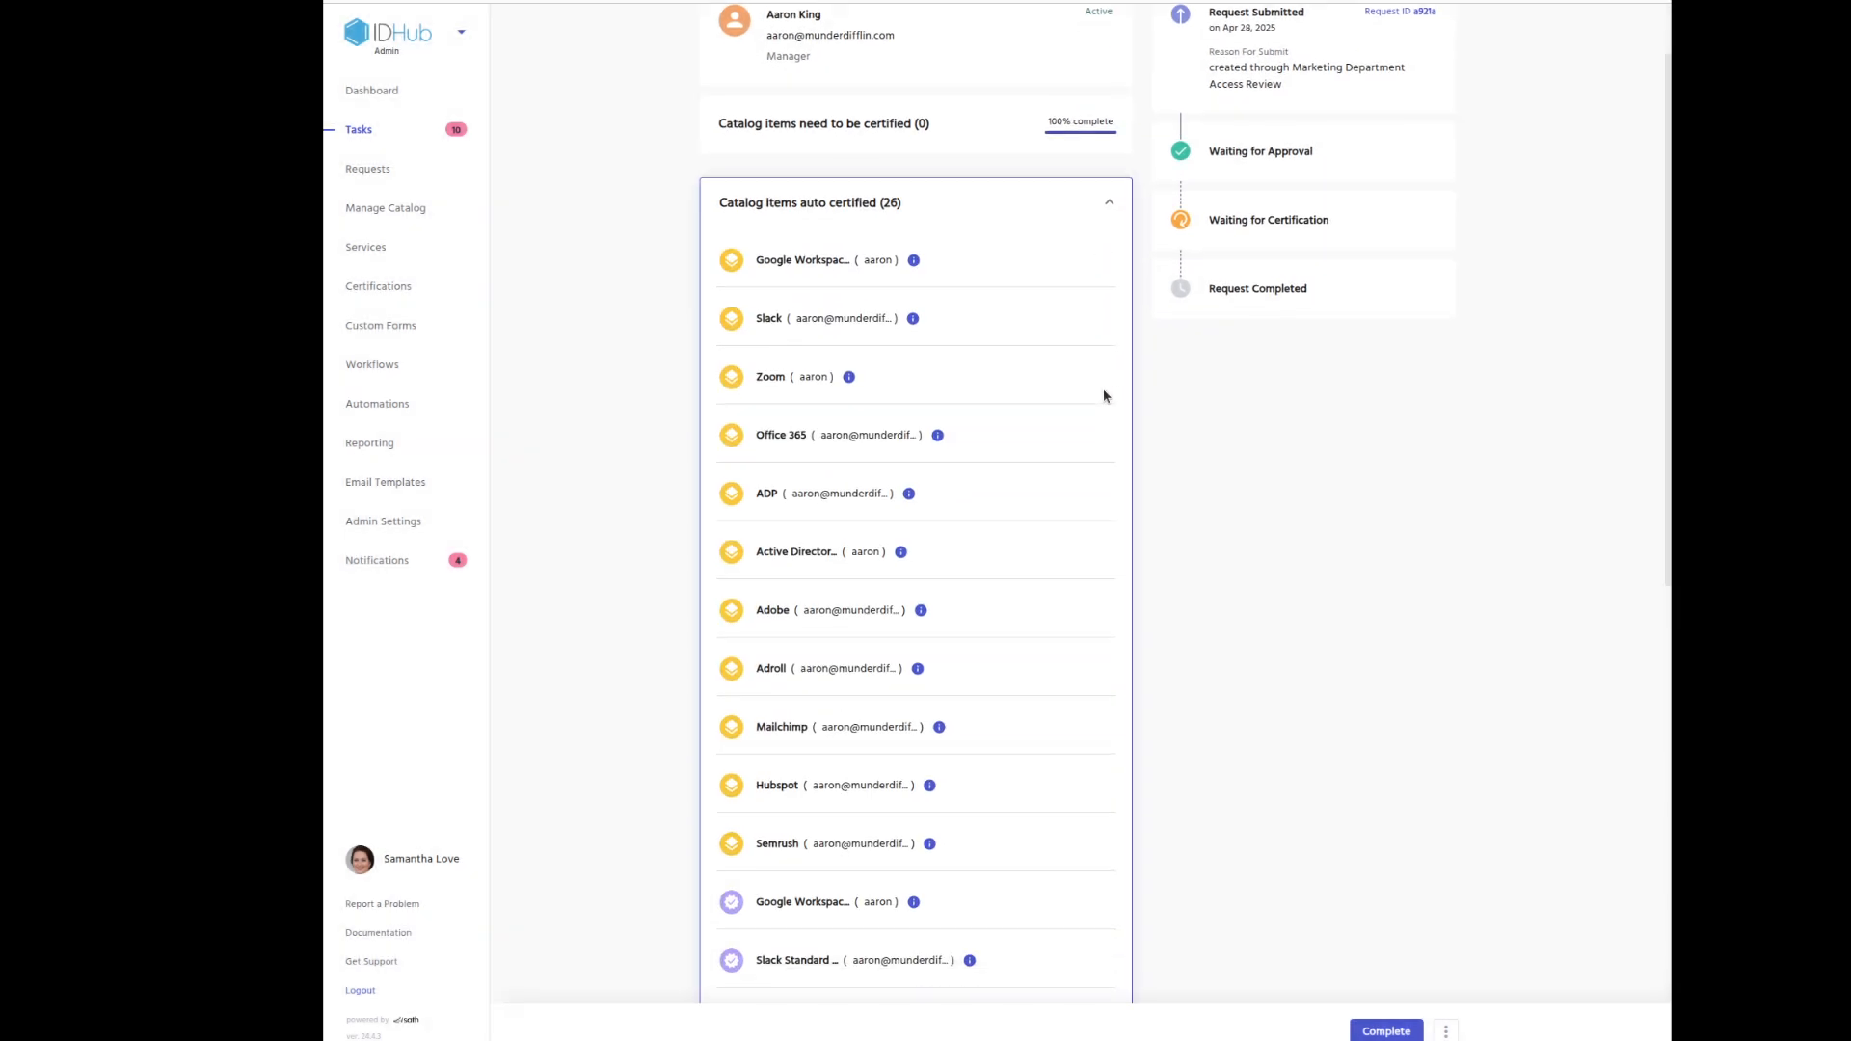
scroll(1106, 396, "down", 8)
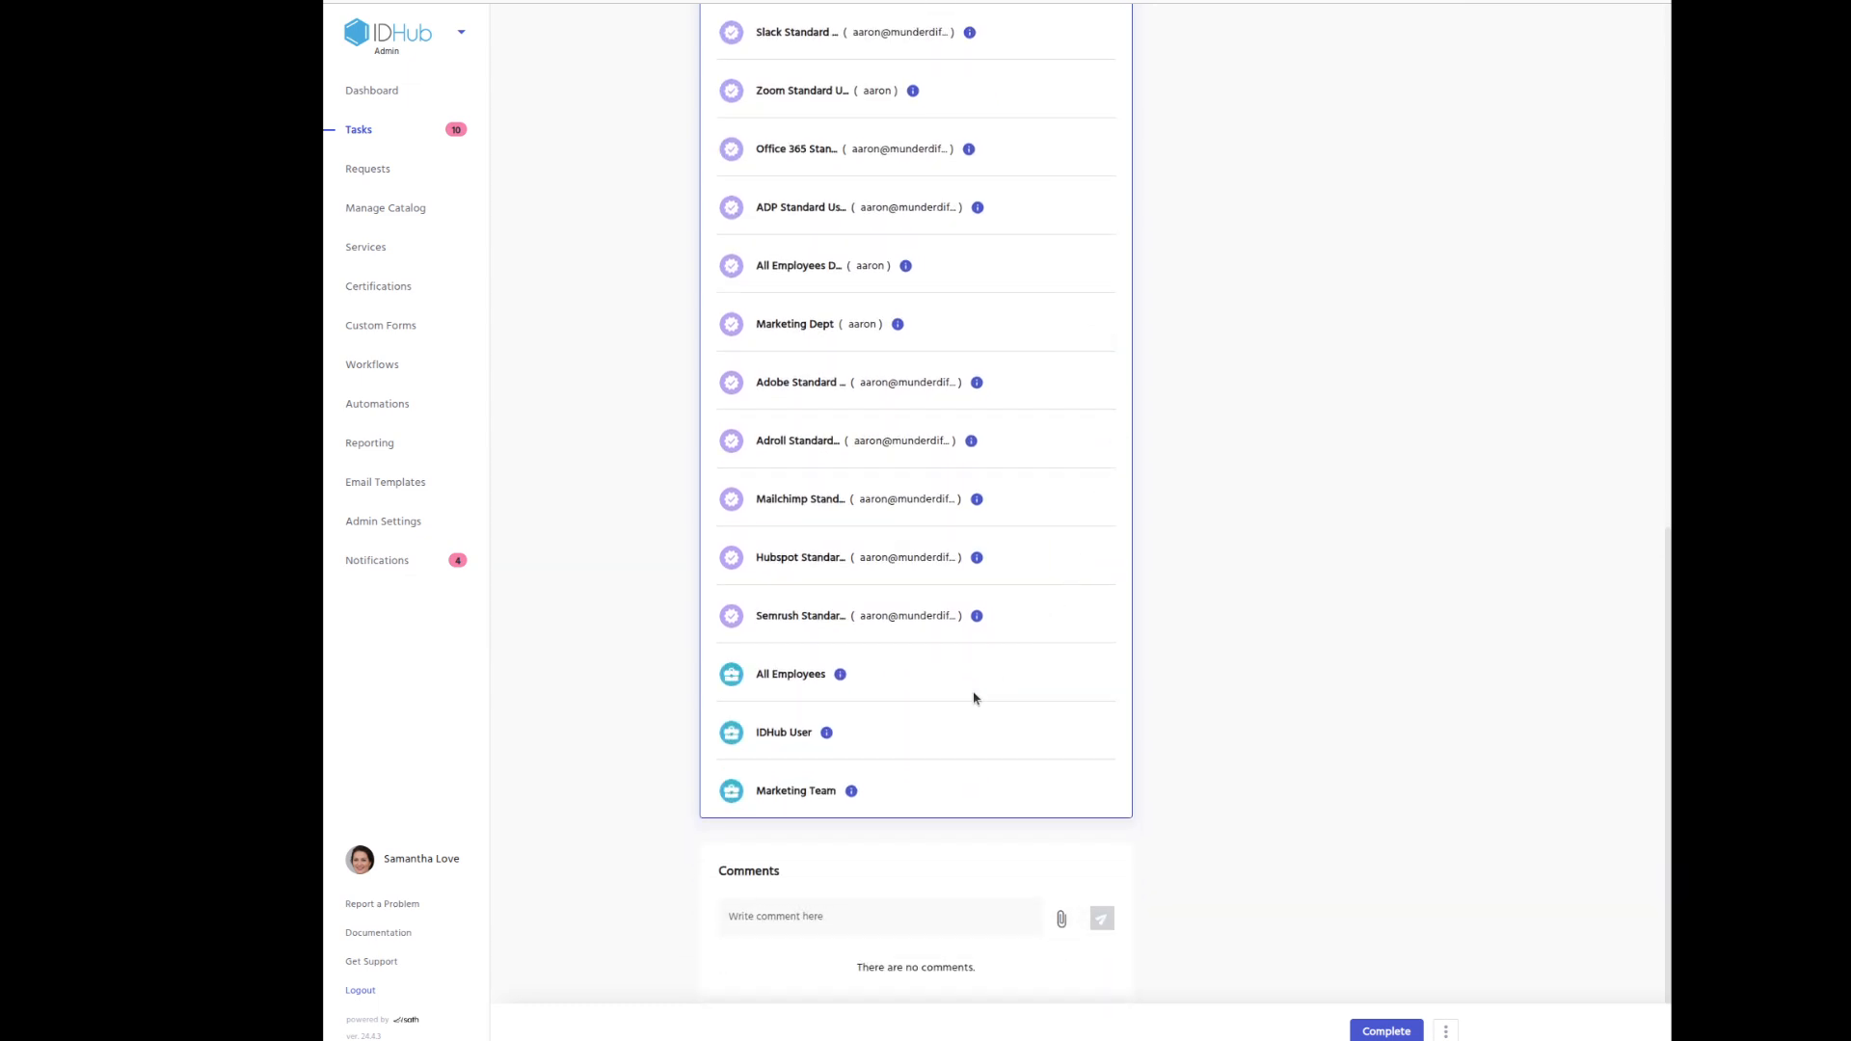
mouse_move(846, 678)
scroll(1046, 679, "up", 10)
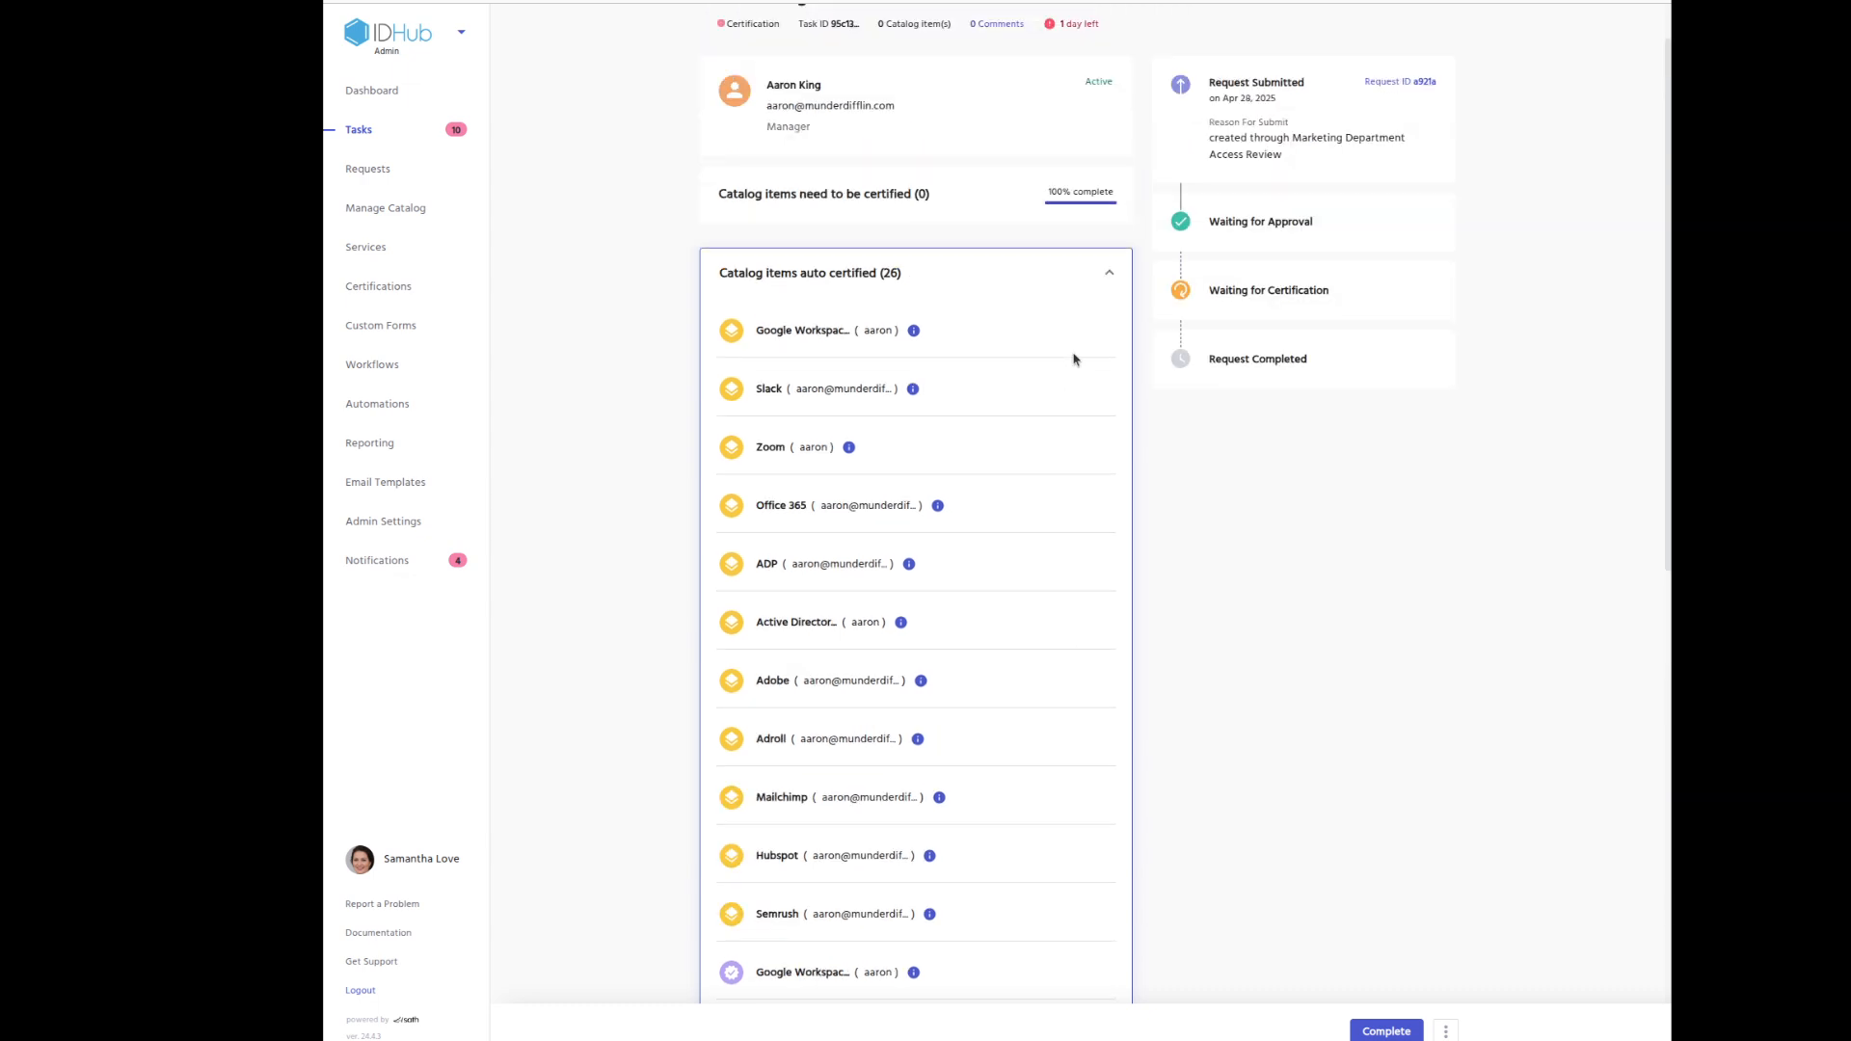
left_click(1110, 318)
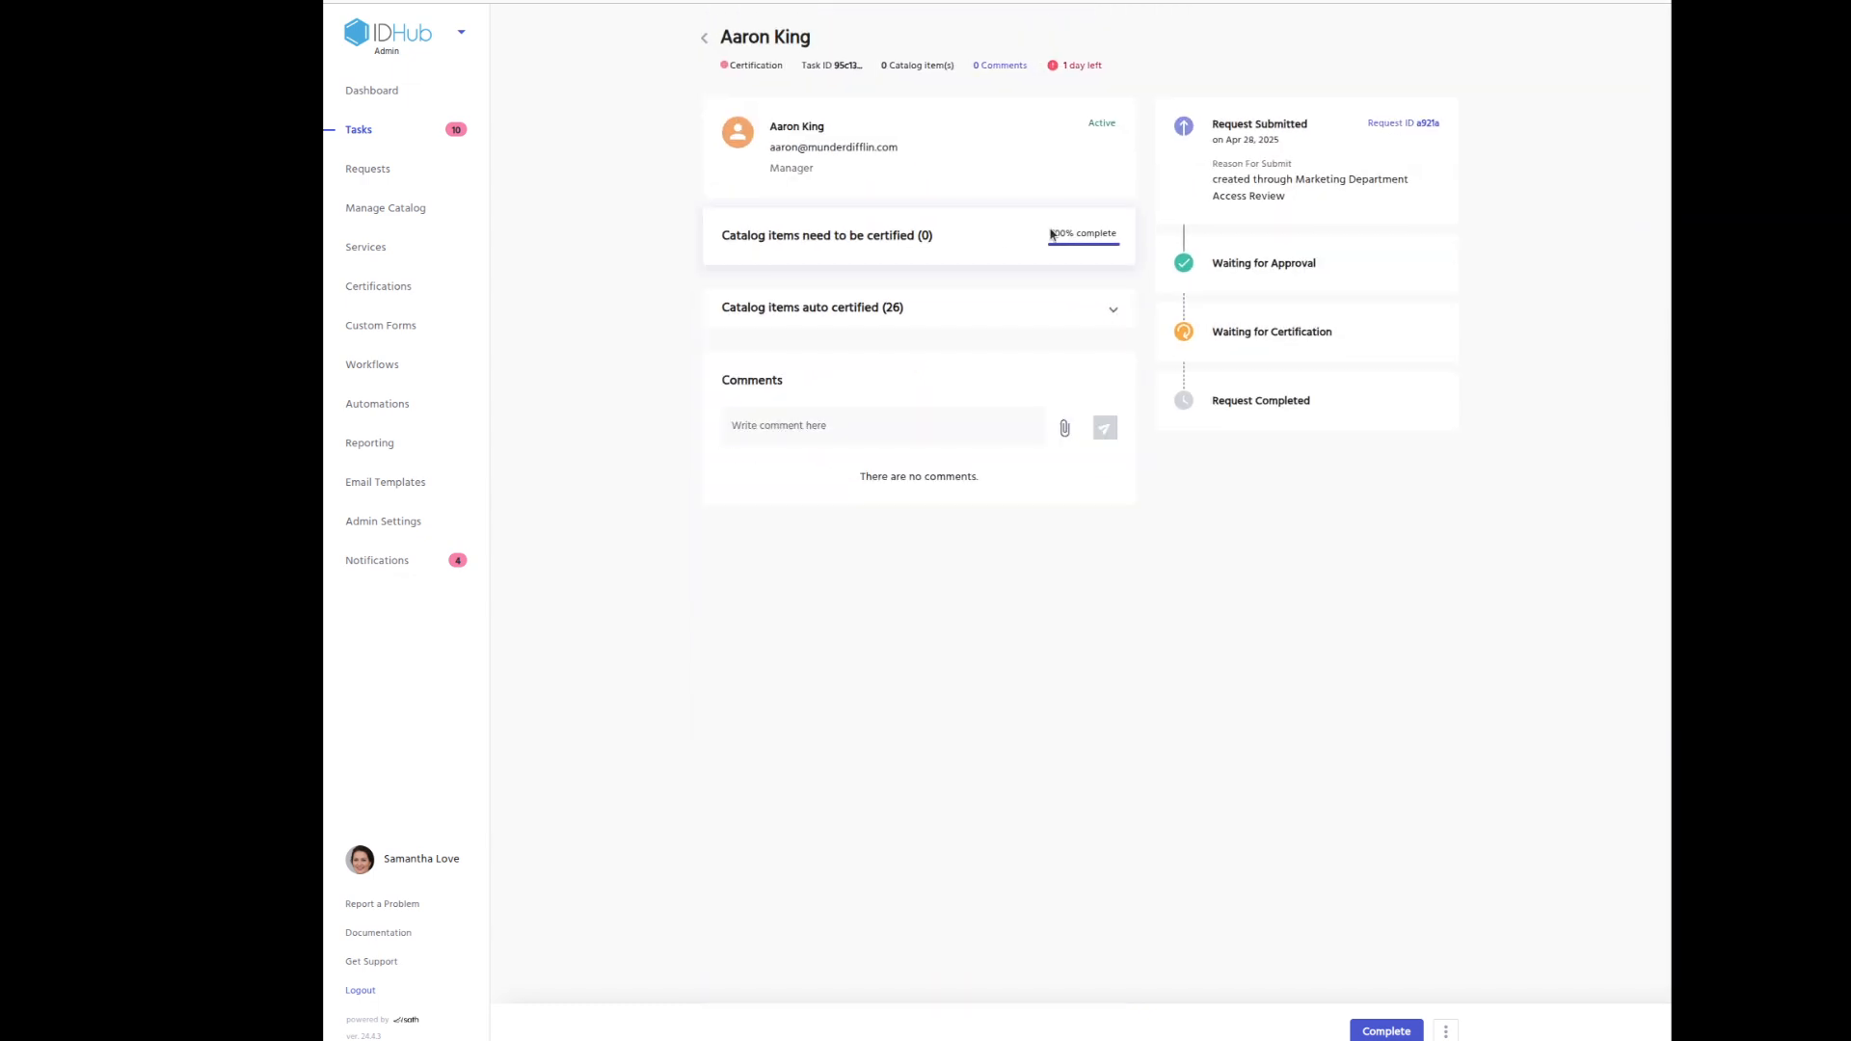
Complete the certification task with reason 'done'.
left_click(1381, 1031)
left_click(1249, 1005)
type("done")
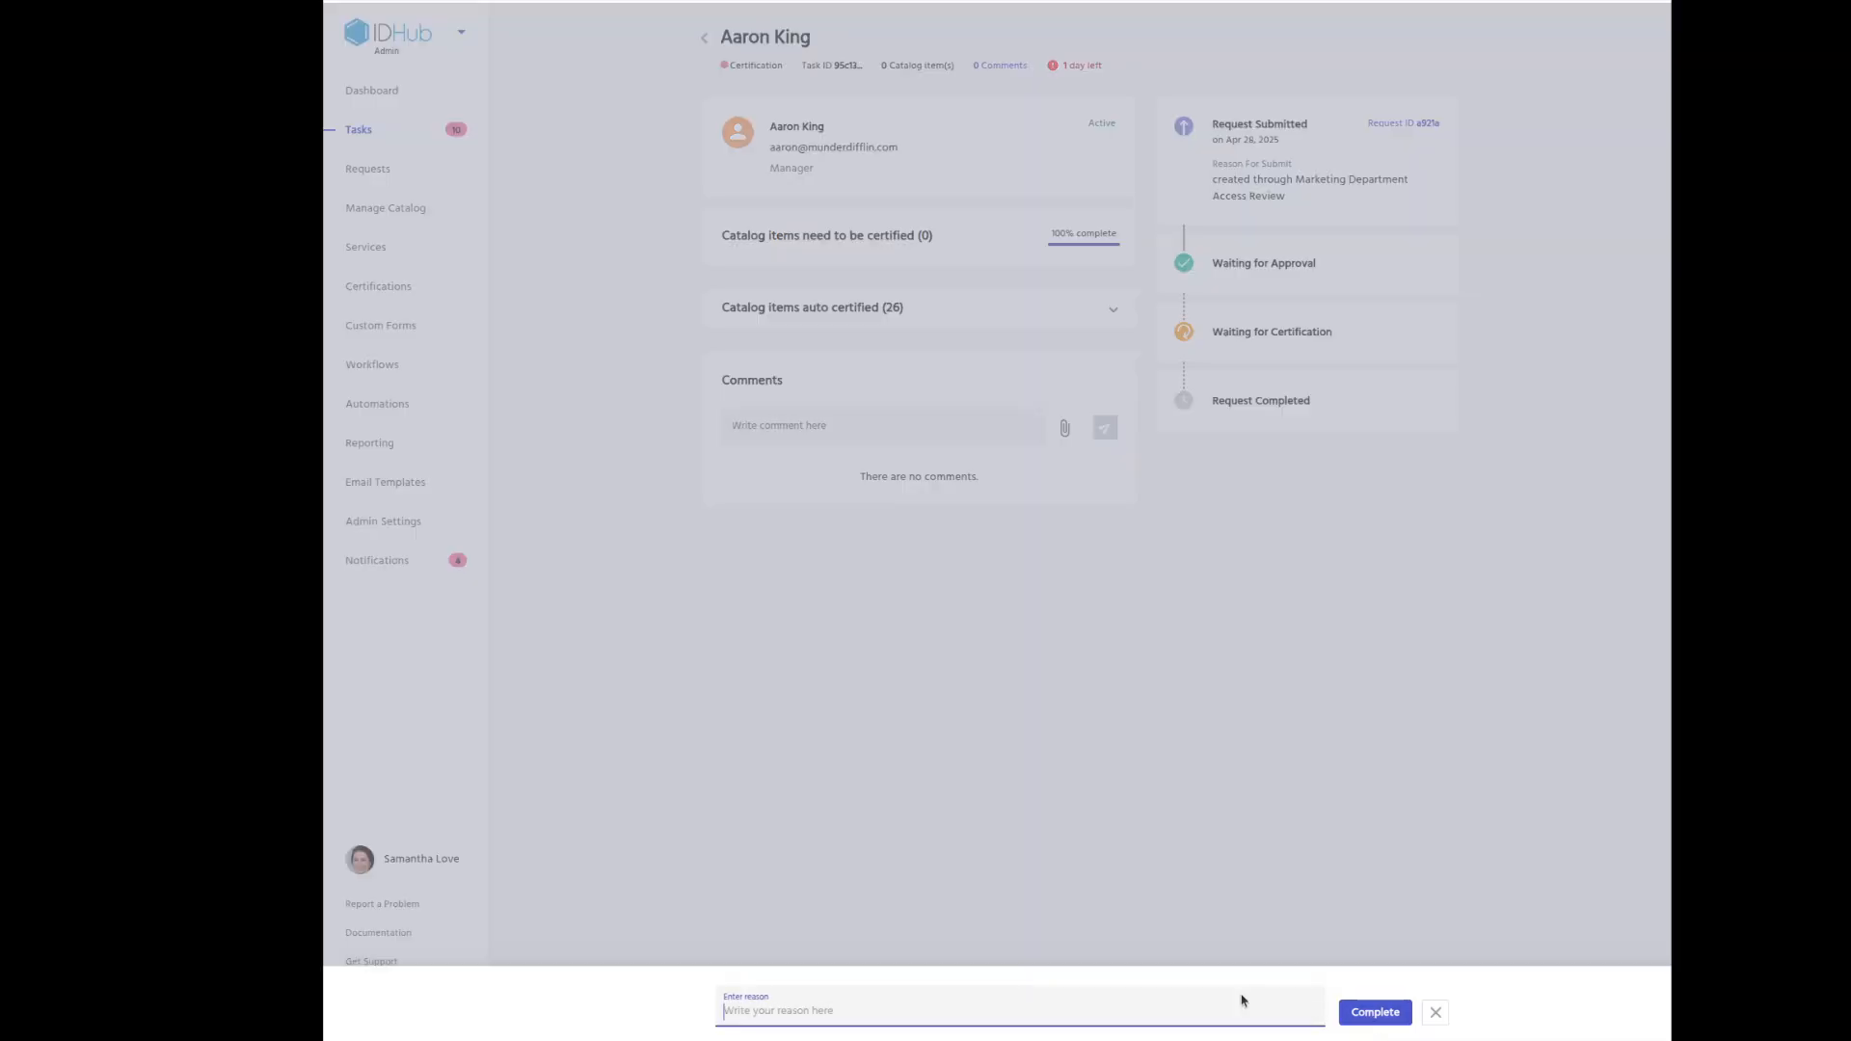
left_click(1379, 1020)
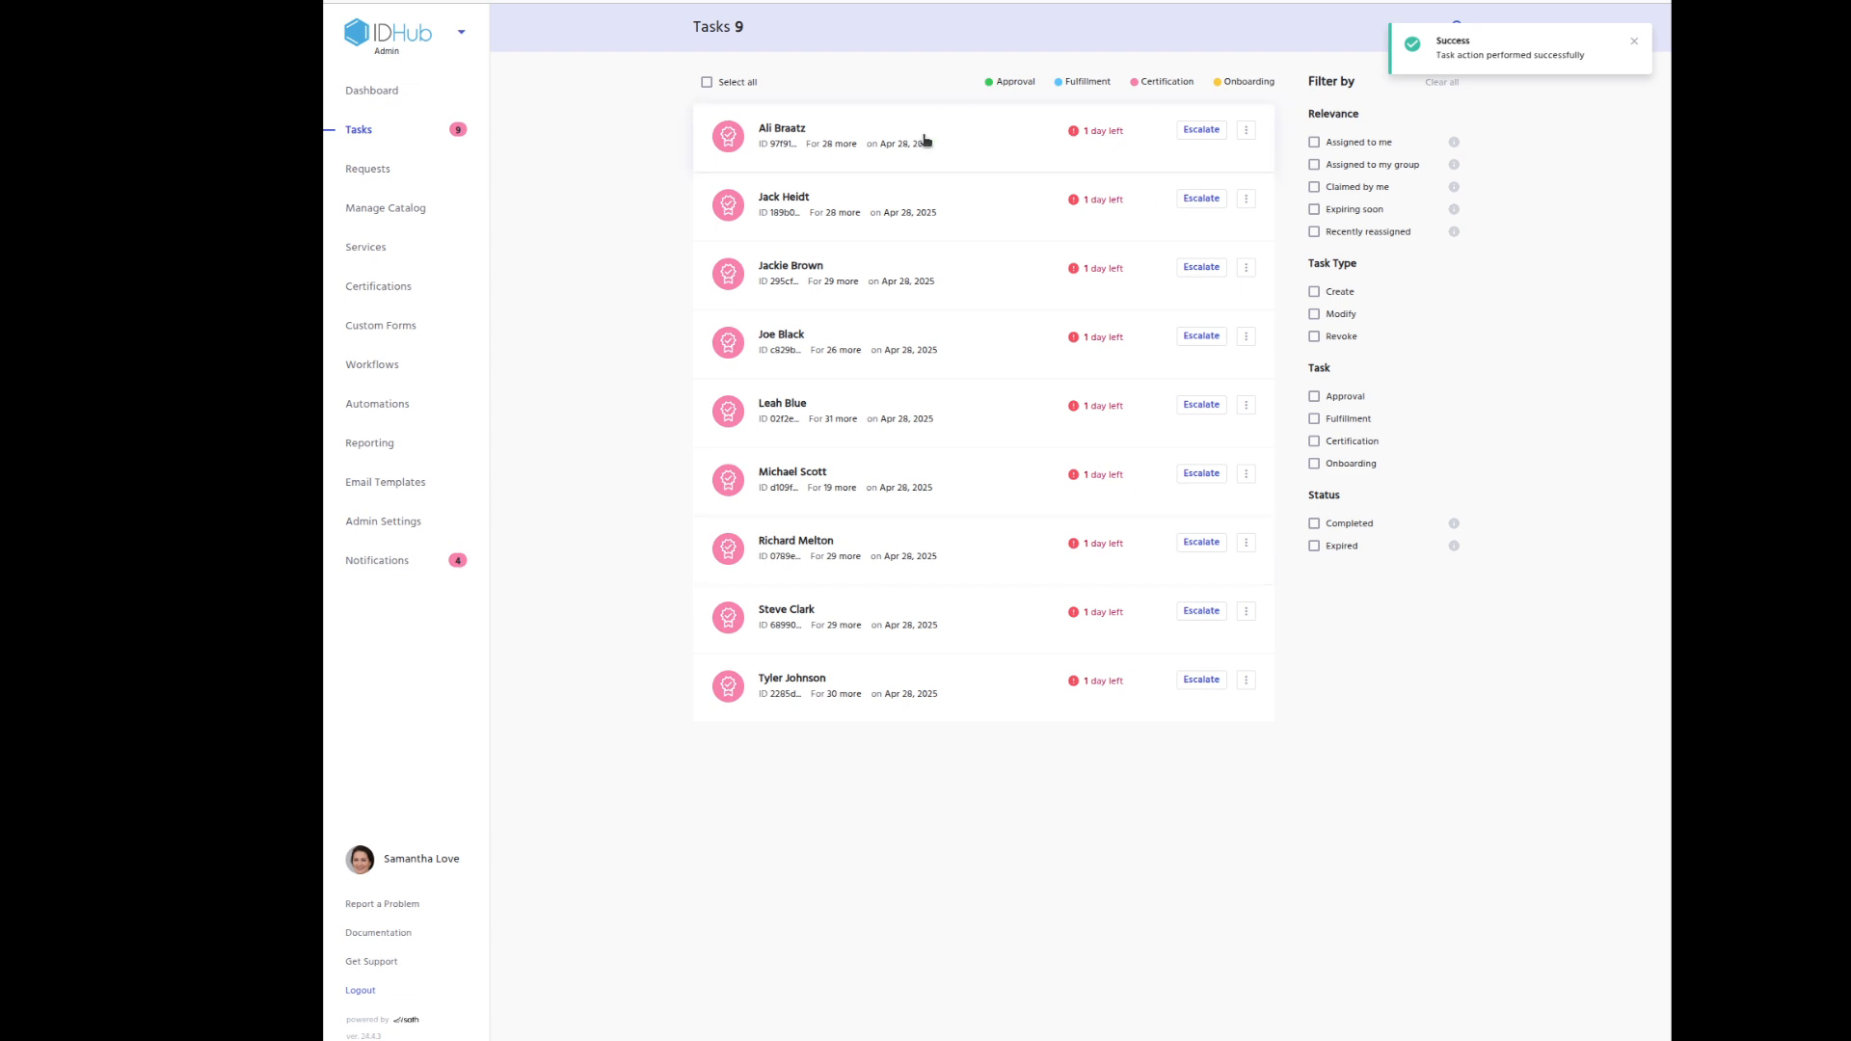
left_click(924, 140)
Complete the fully certified task, then inspect the next task's auto-certified catalog items.
left_click(1418, 1031)
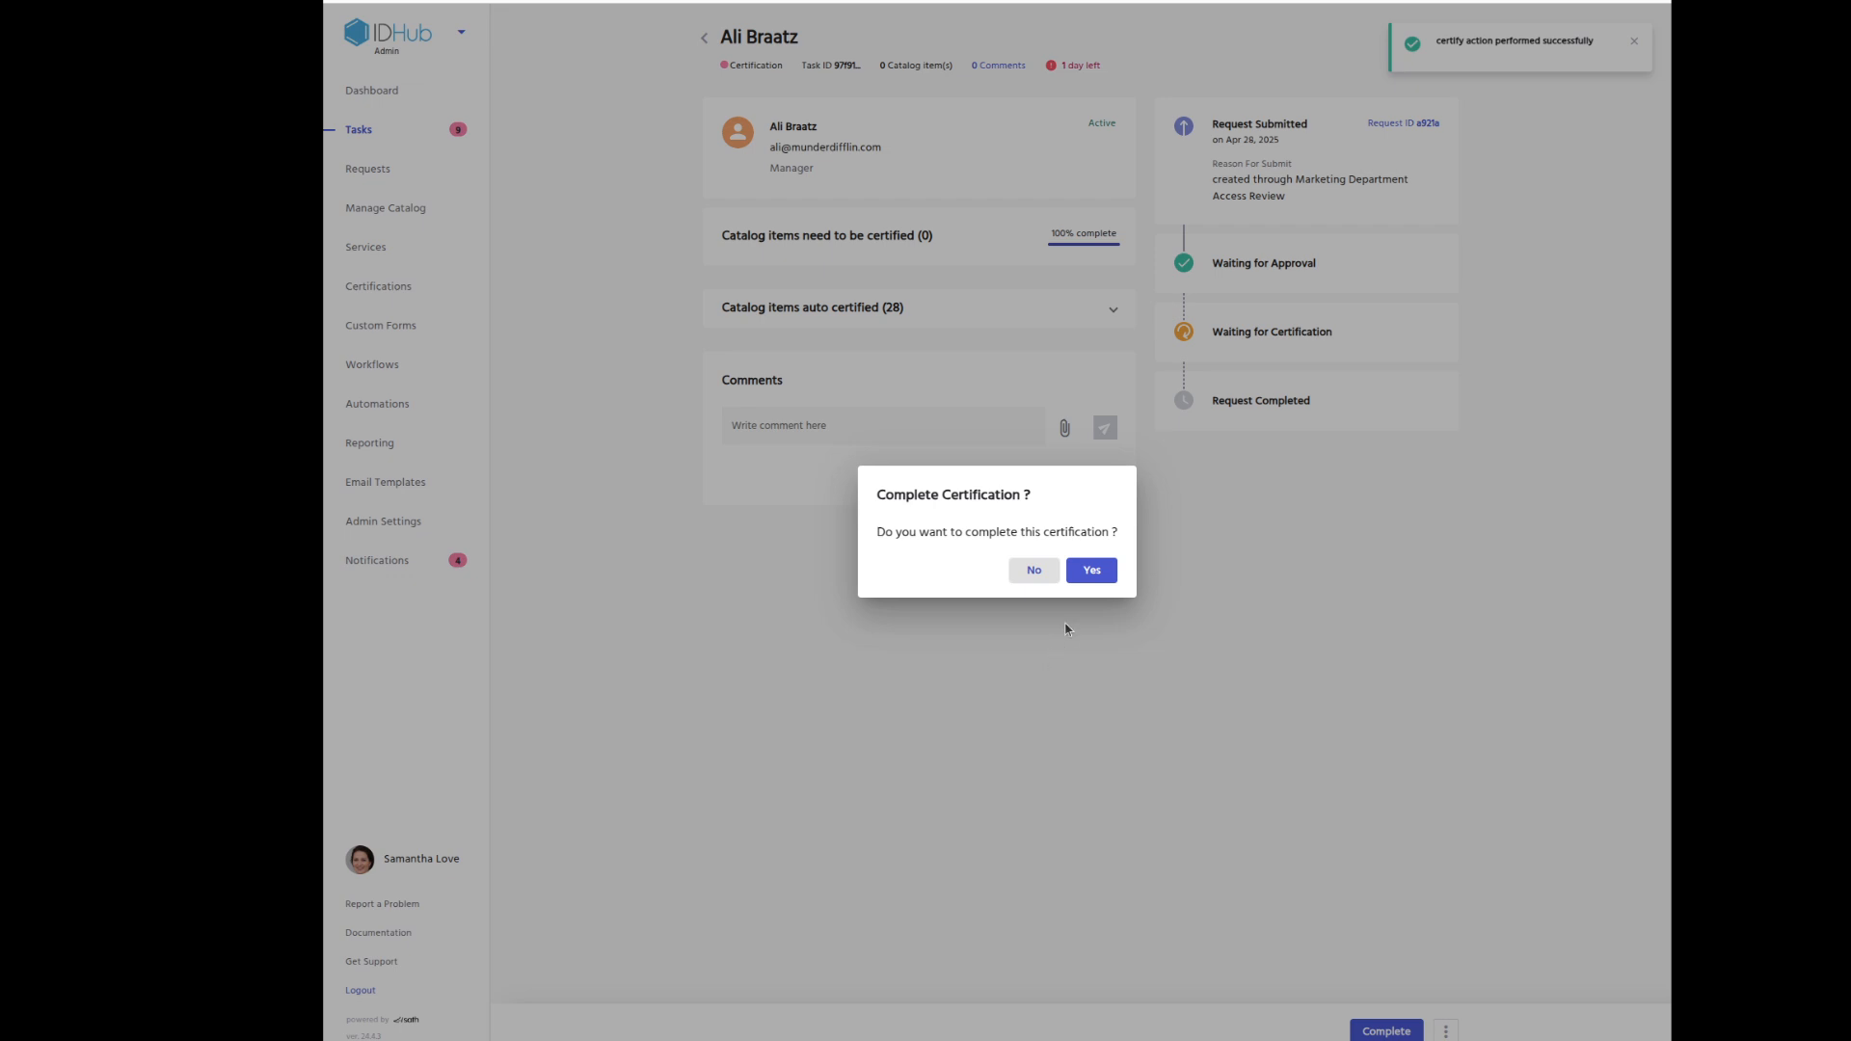
left_click(1094, 567)
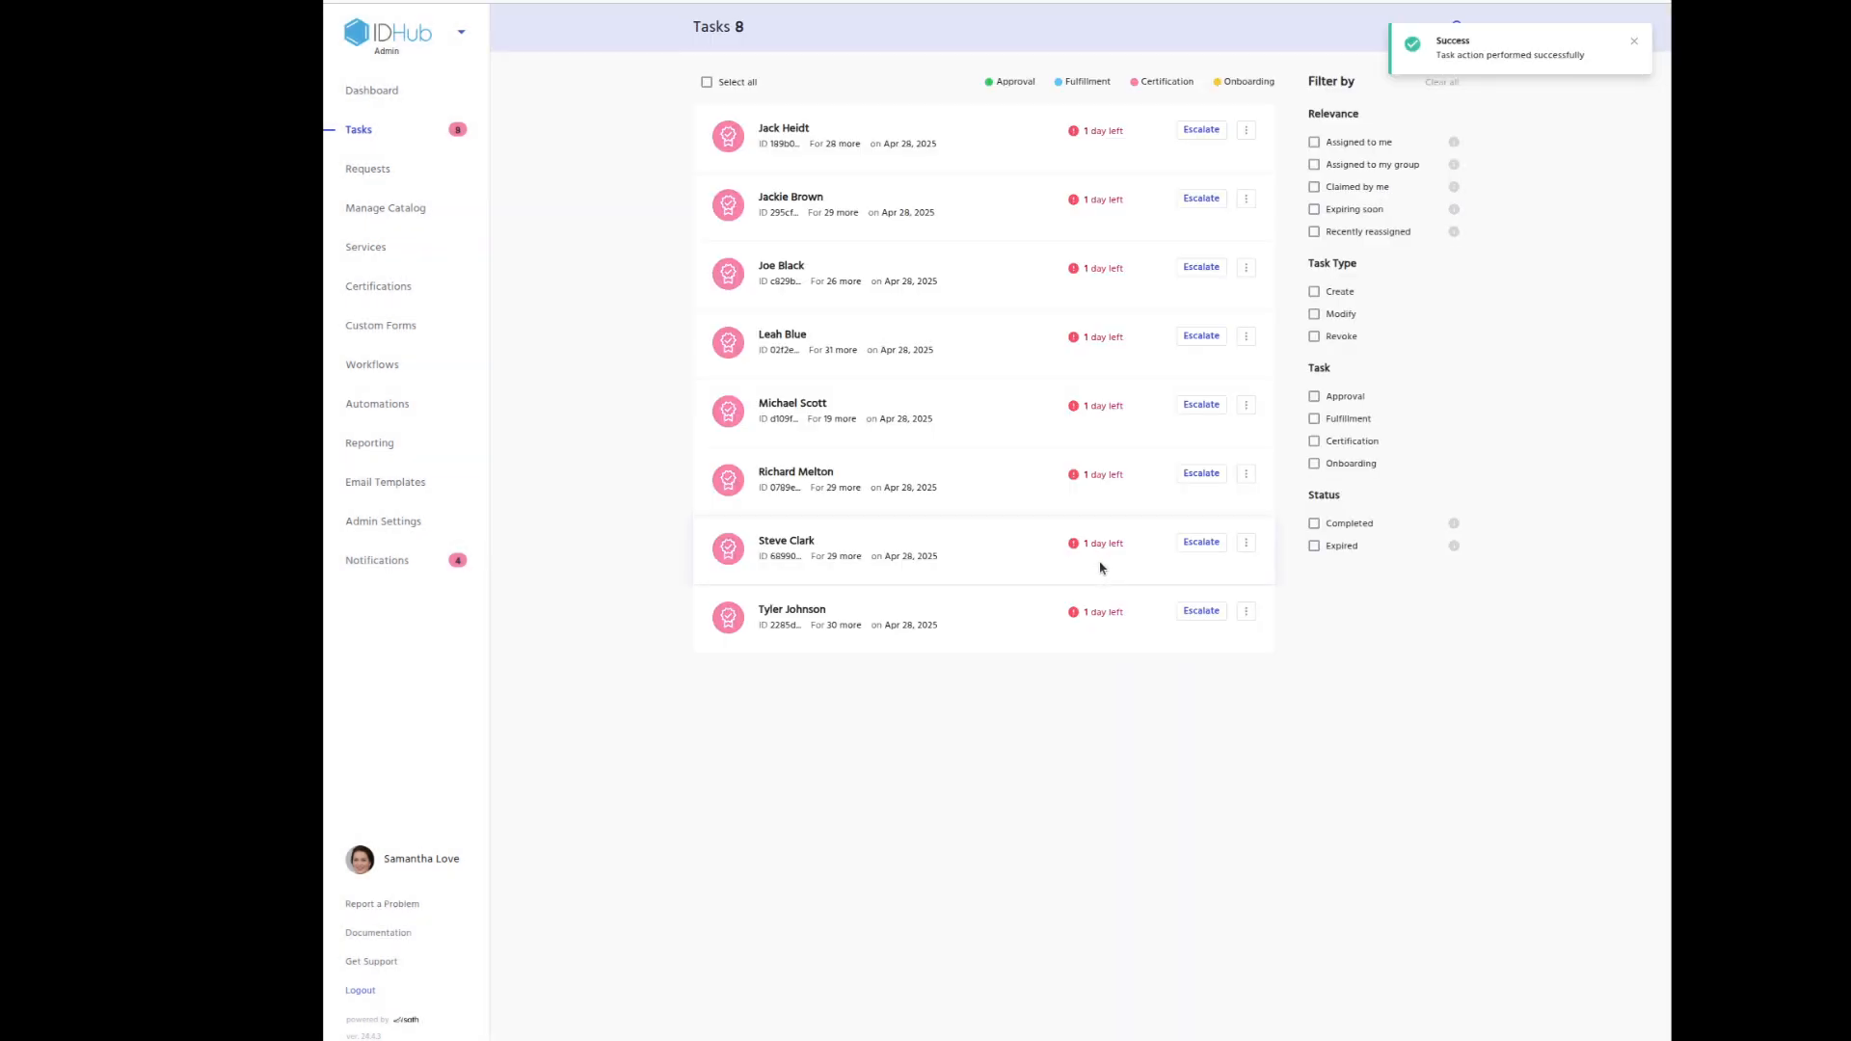
left_click(963, 340)
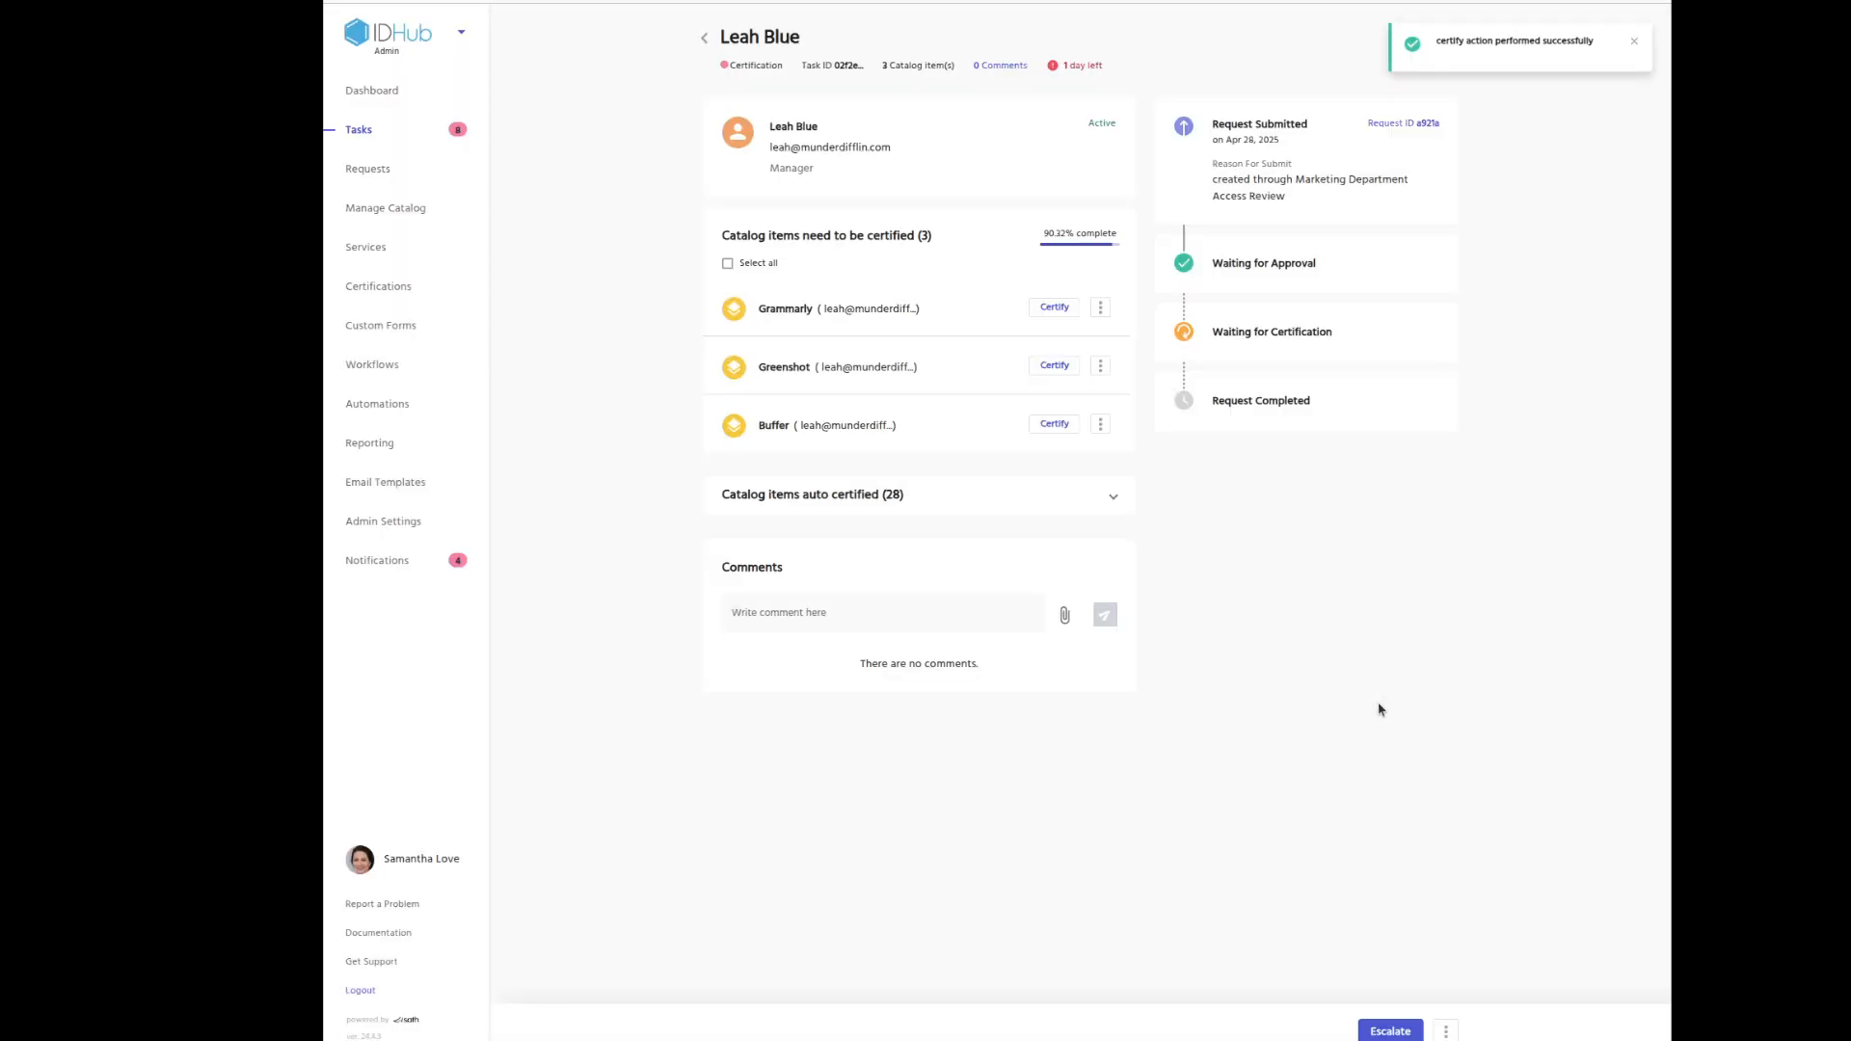
left_click(1114, 495)
scroll(1045, 577, "down", 4)
scroll(1045, 577, "down", 10)
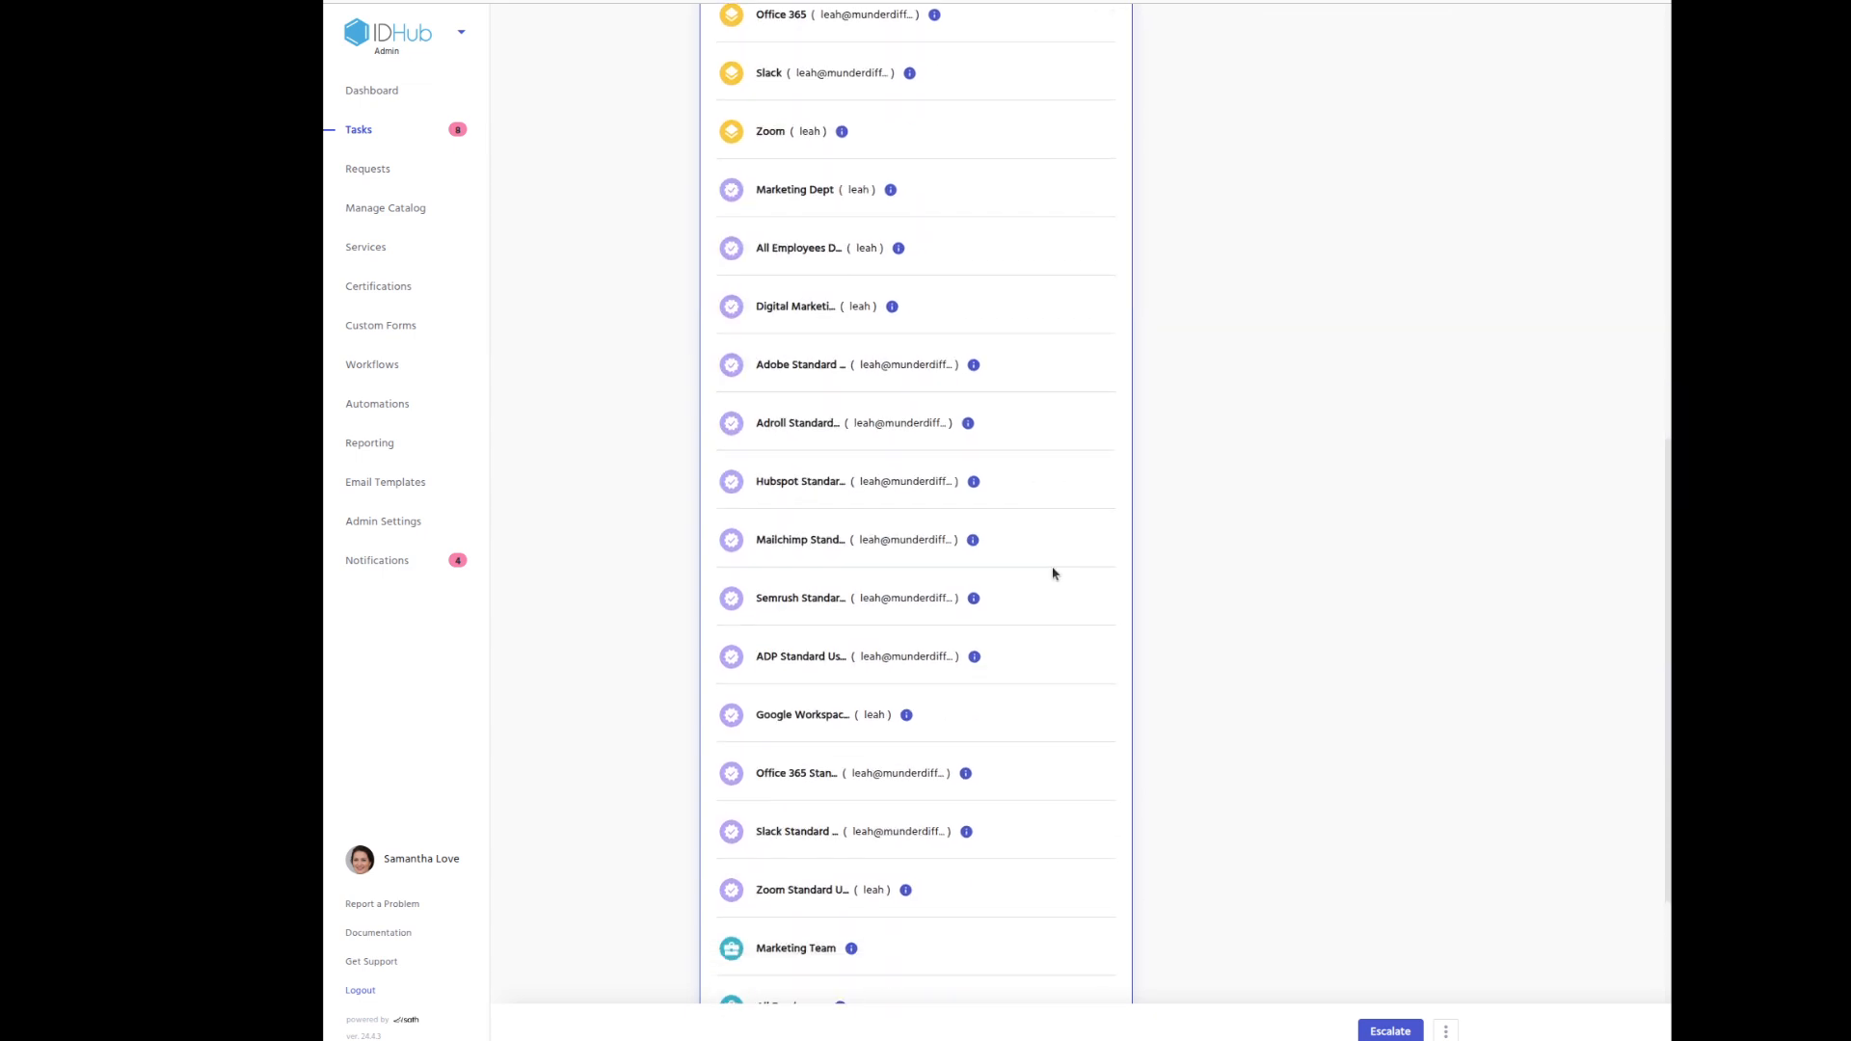
scroll(1050, 584, "up", 11)
scroll(1054, 587, "up", 4)
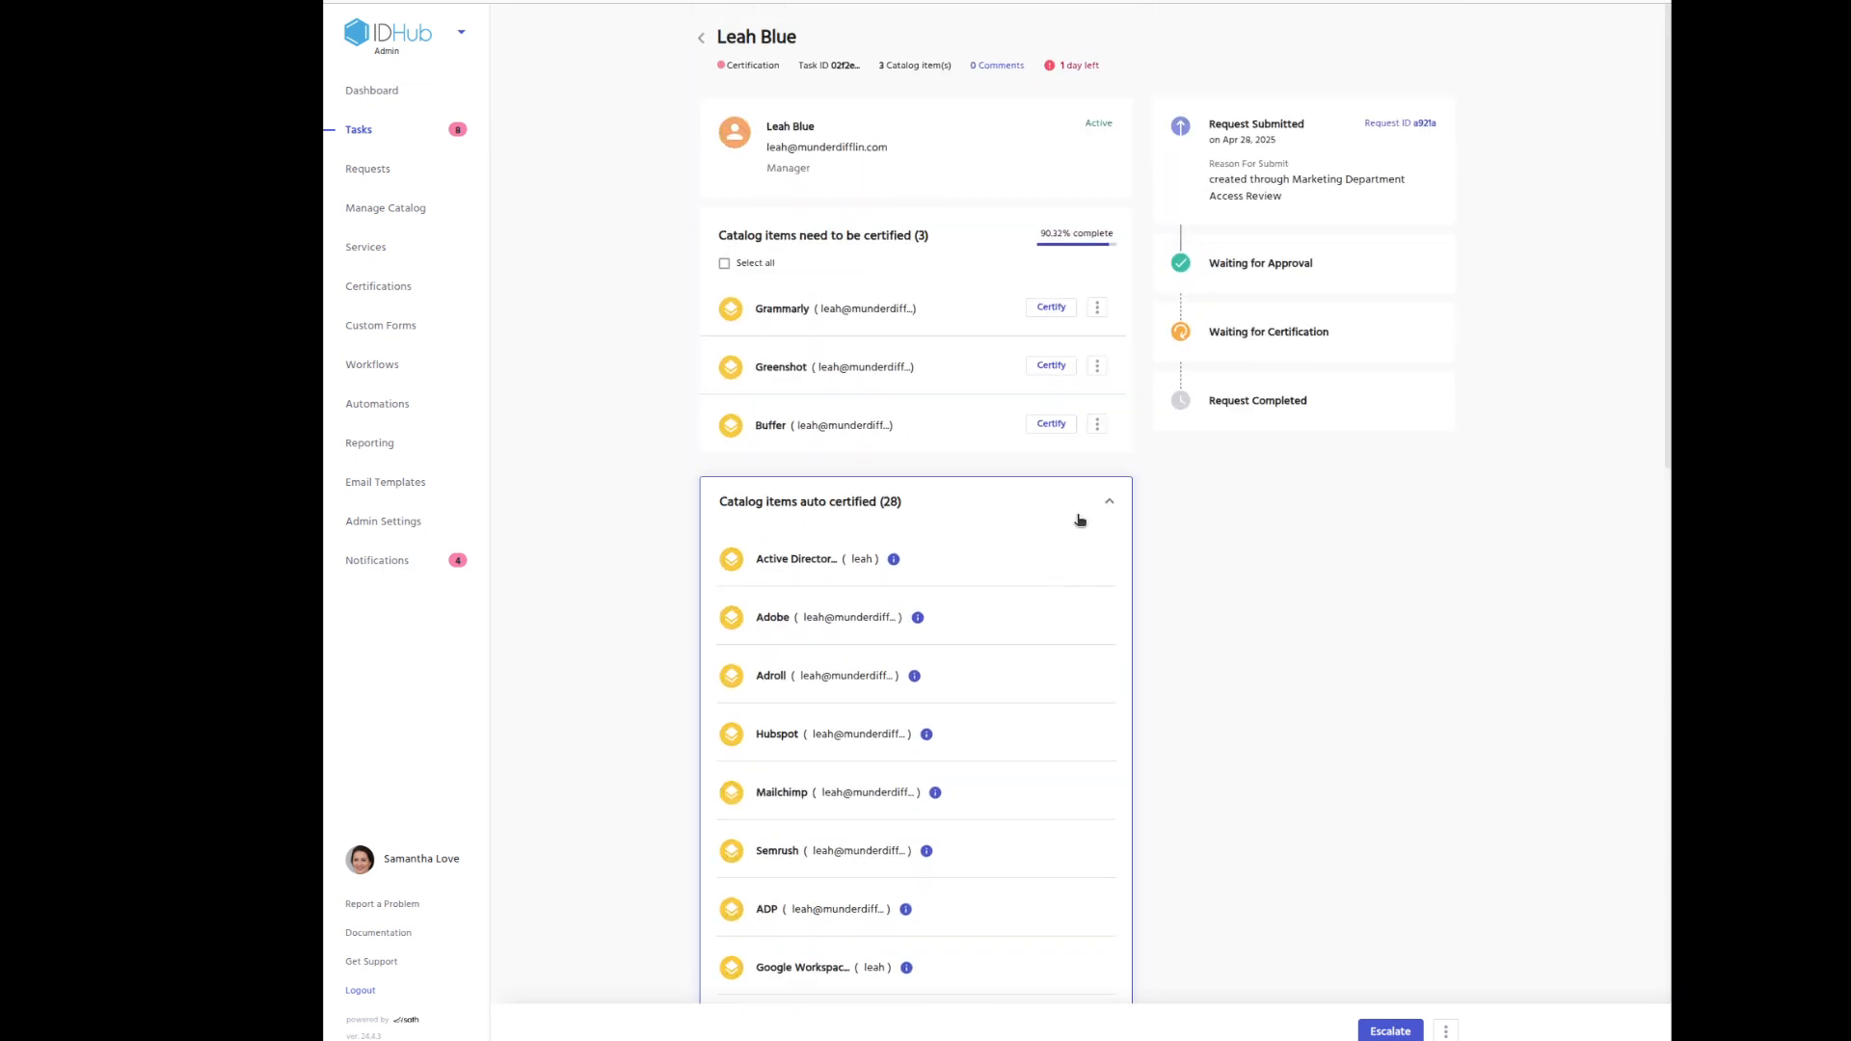
left_click(1113, 500)
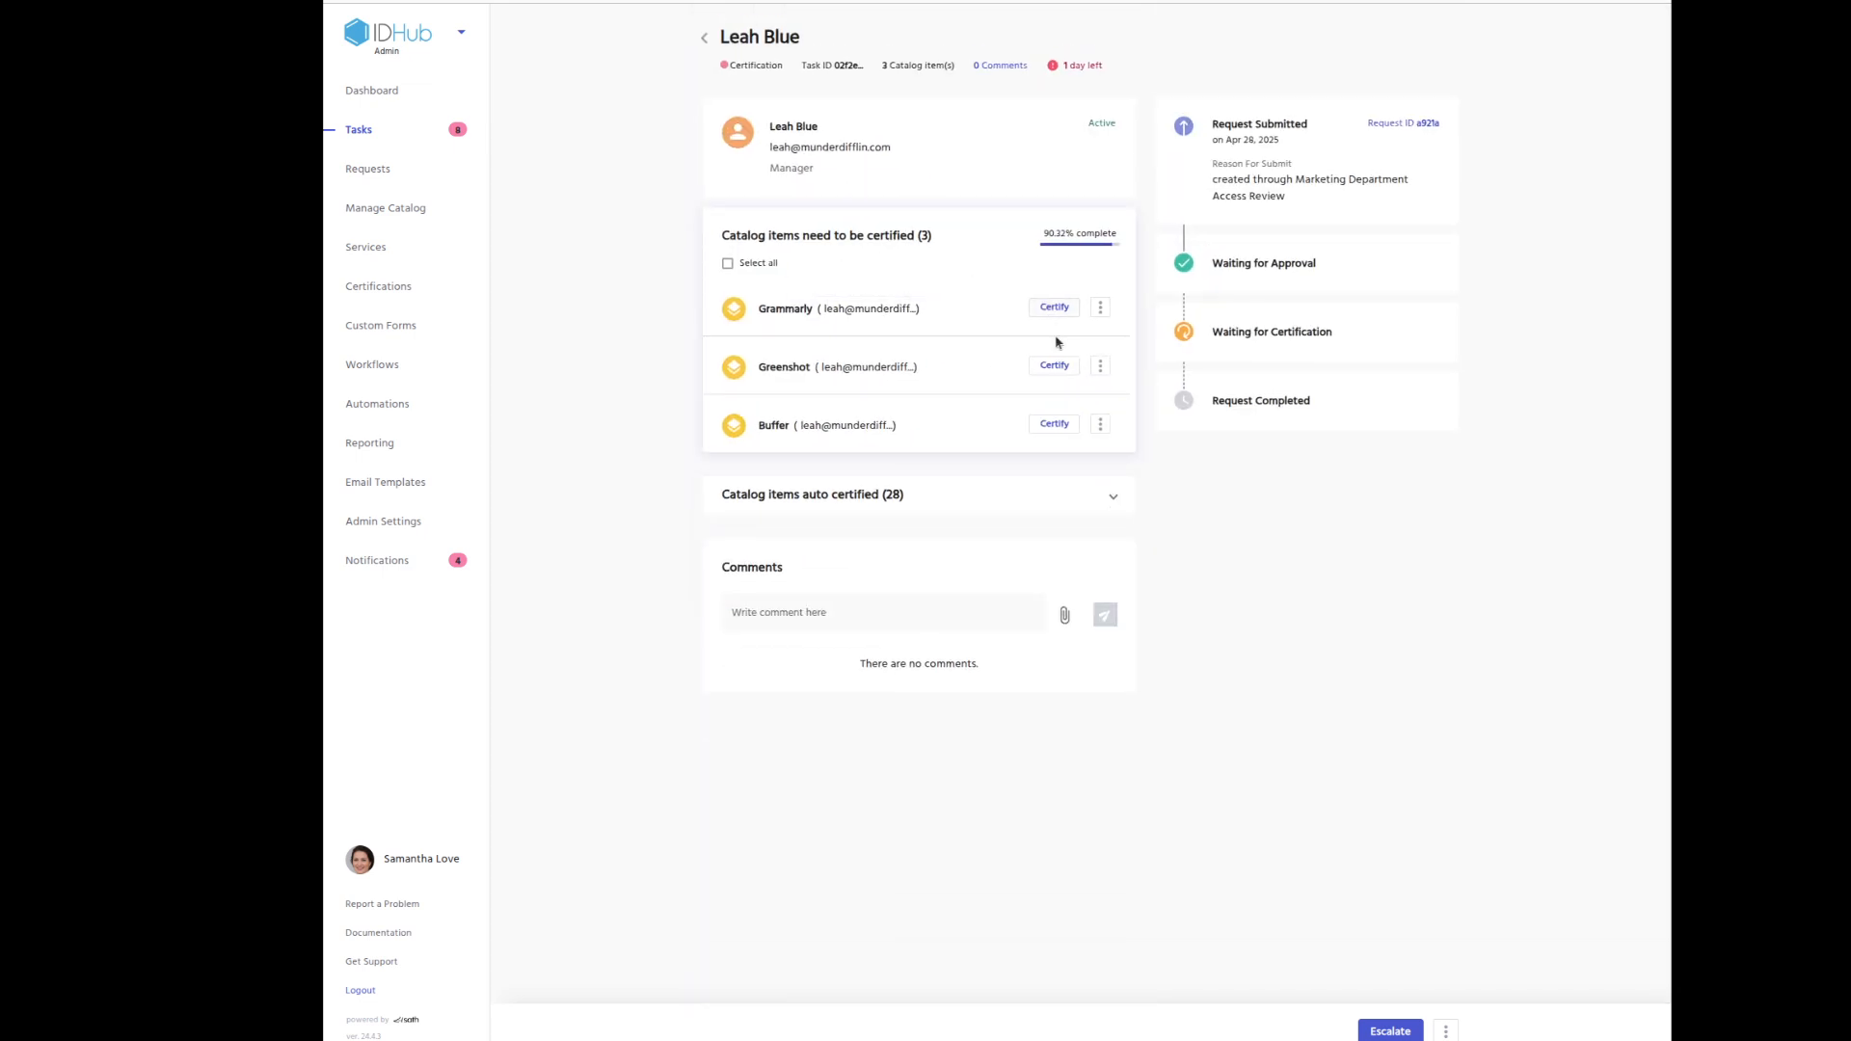
Certify Grammarly, Greenshot and Buffer with reason 'done' and complete the certification.
left_click(728, 264)
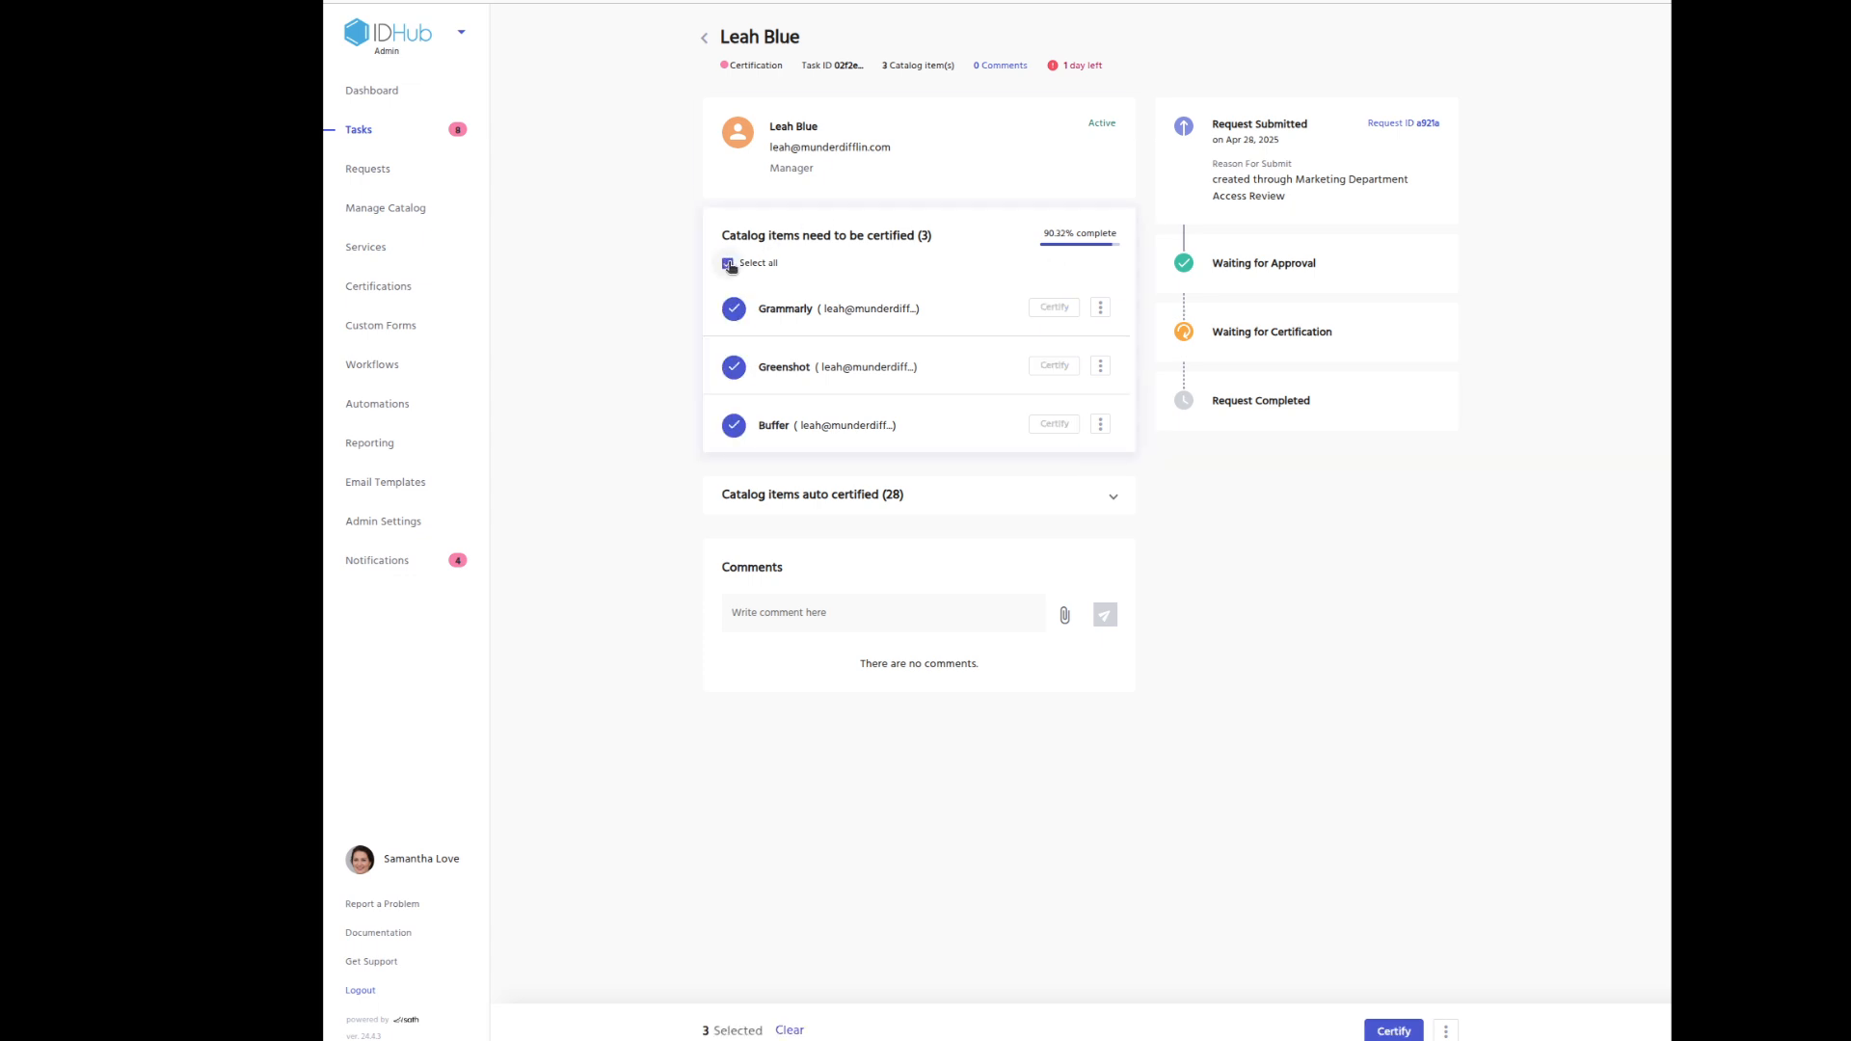
left_click(1395, 1030)
type("done")
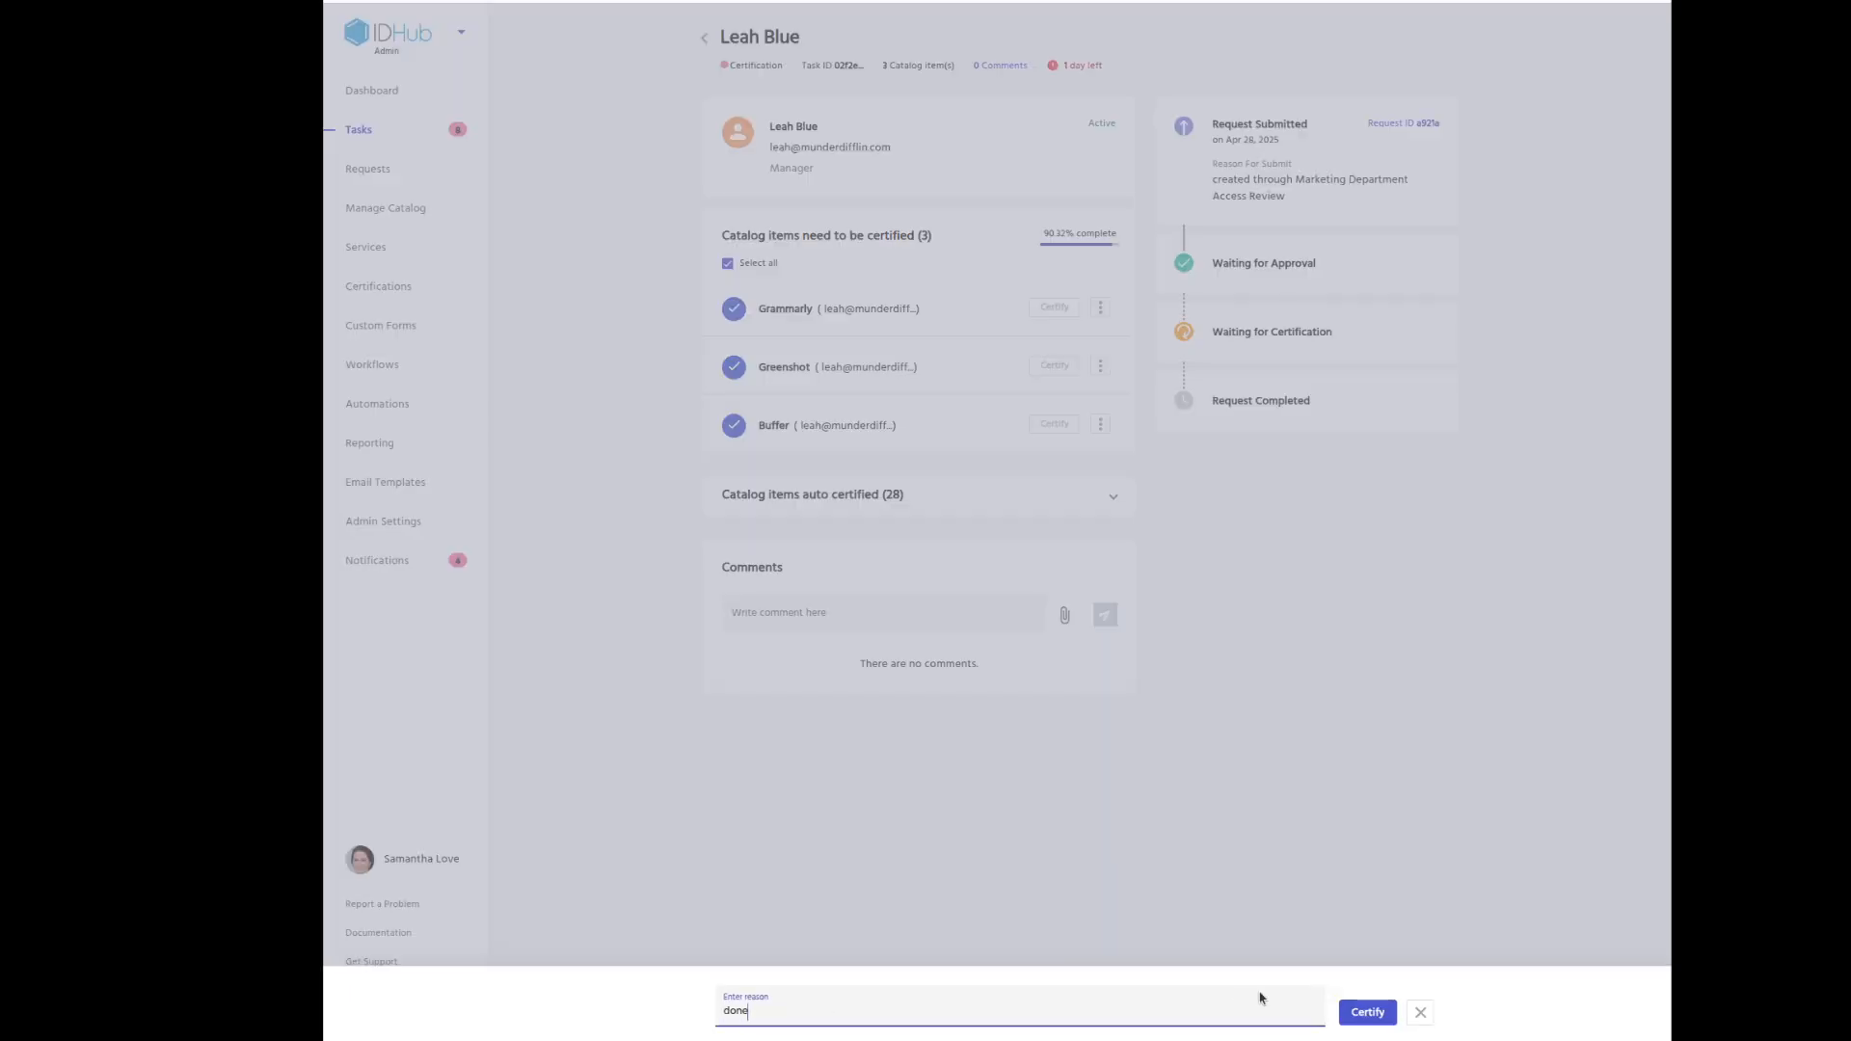
left_click(1367, 1011)
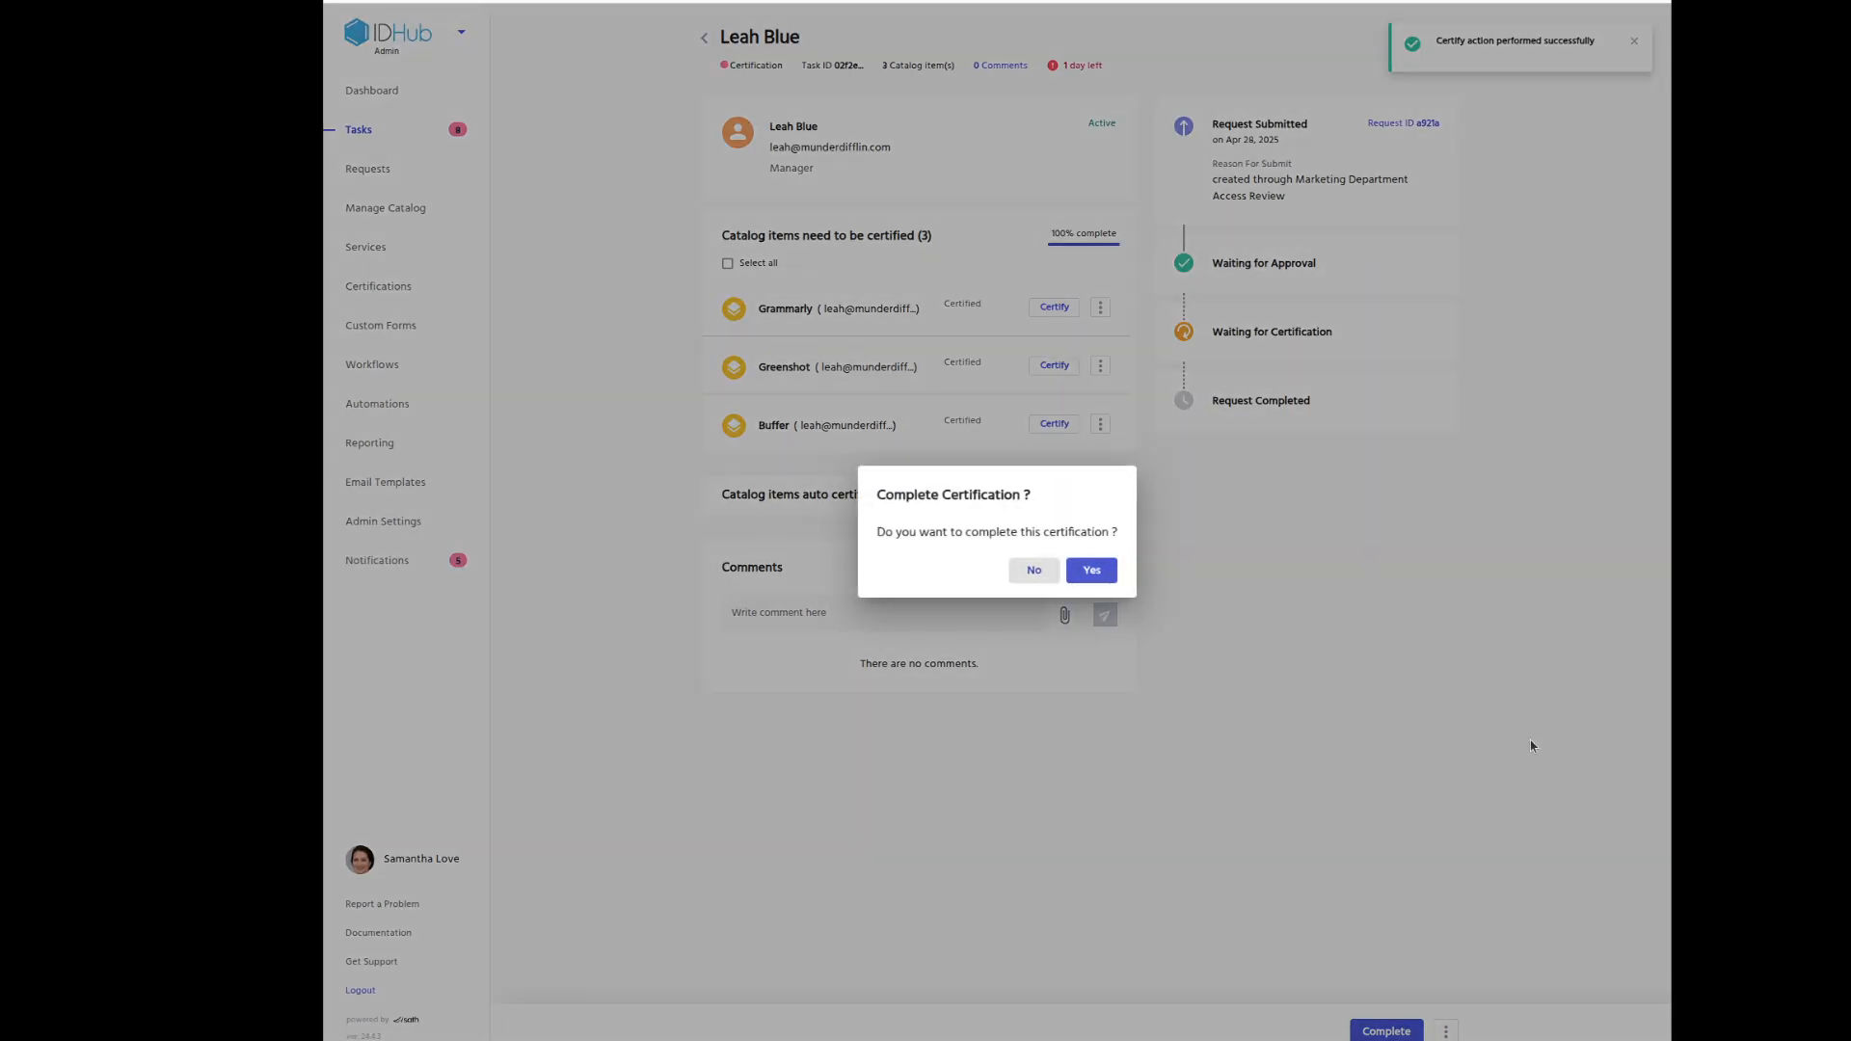
left_click(1111, 575)
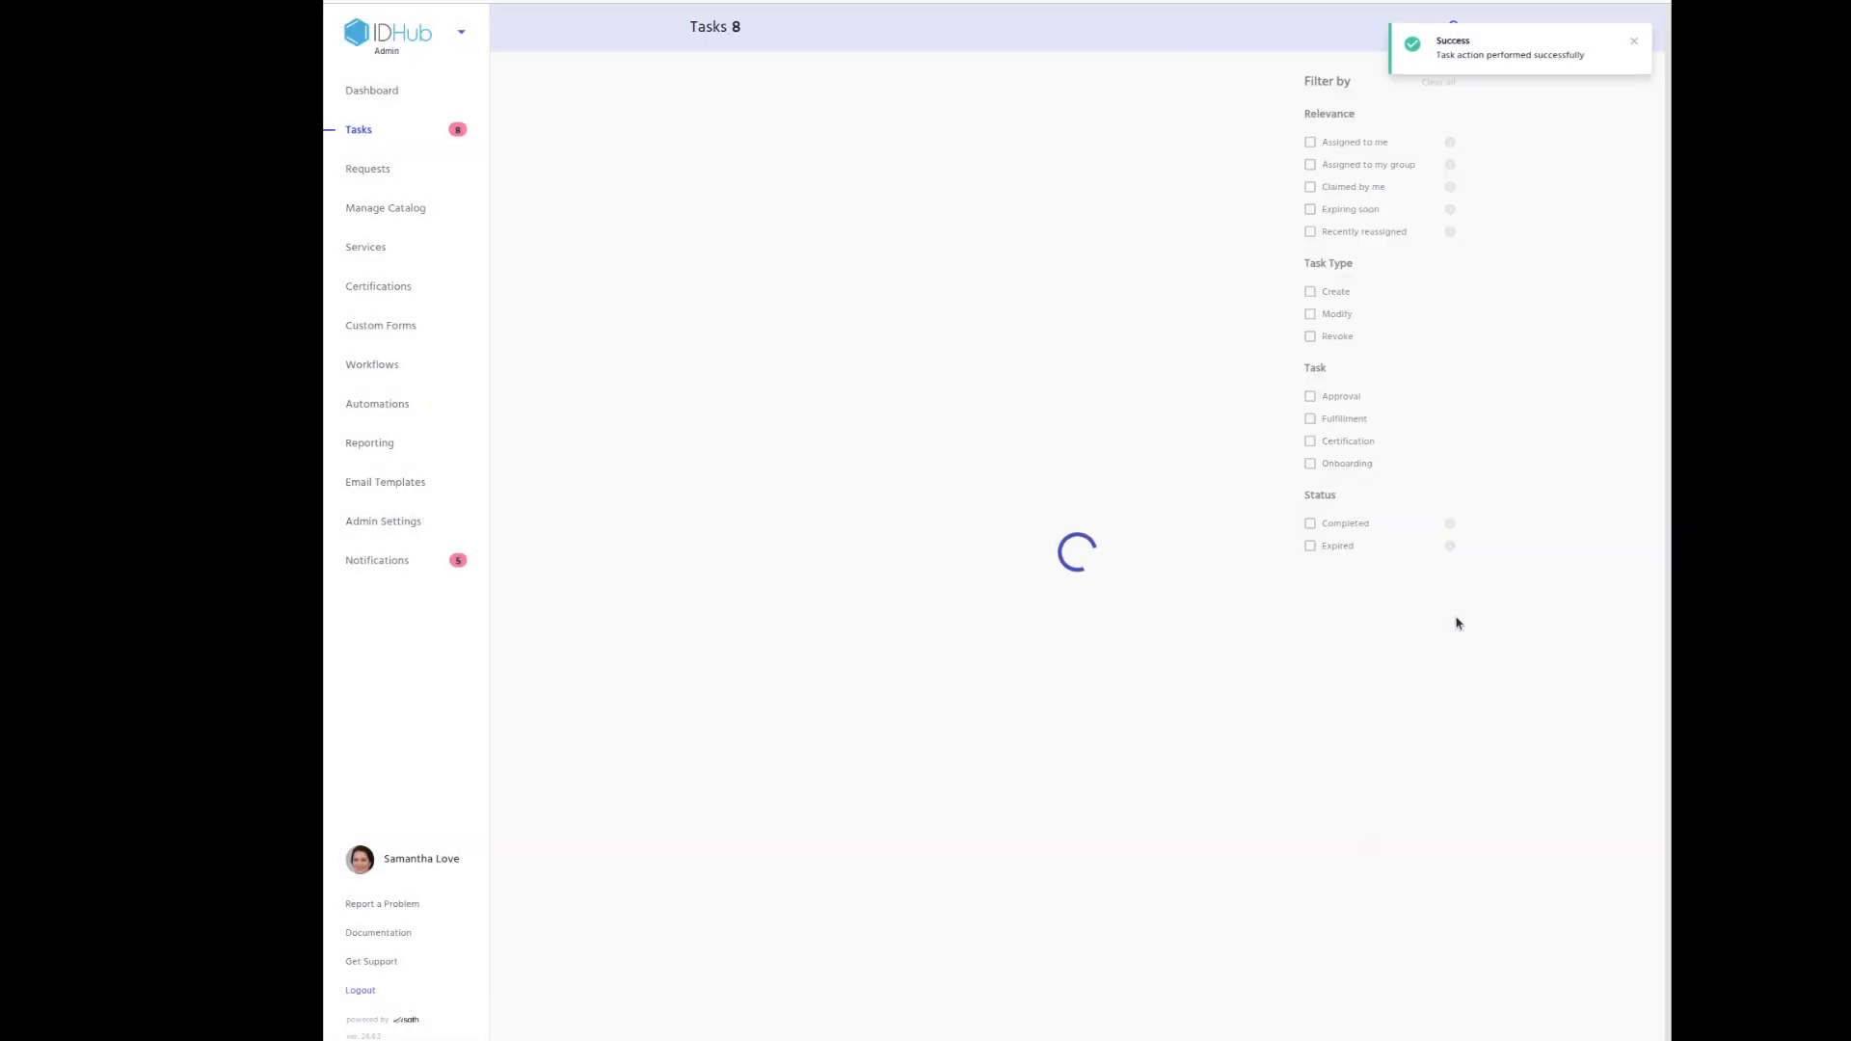
Complete the next certification task, check the last task's Grammarly actions, and return to the task list.
left_click(975, 277)
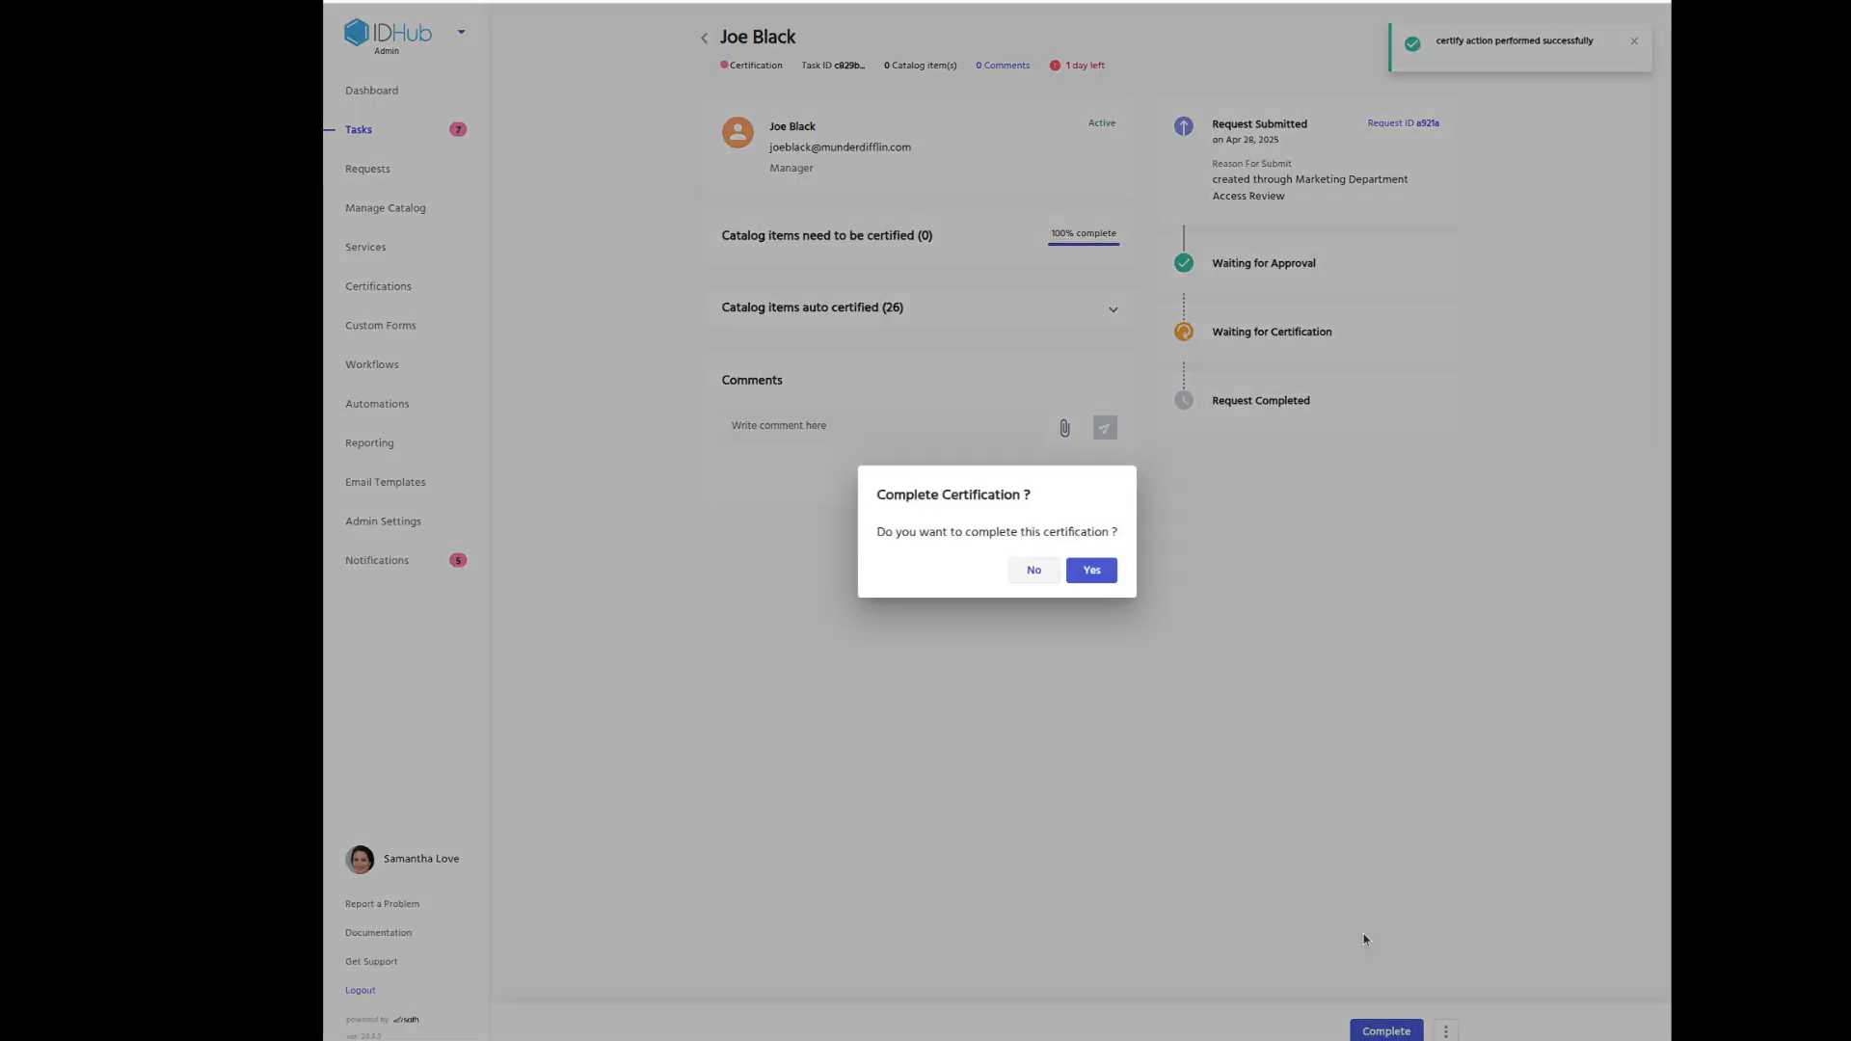
left_click(1102, 576)
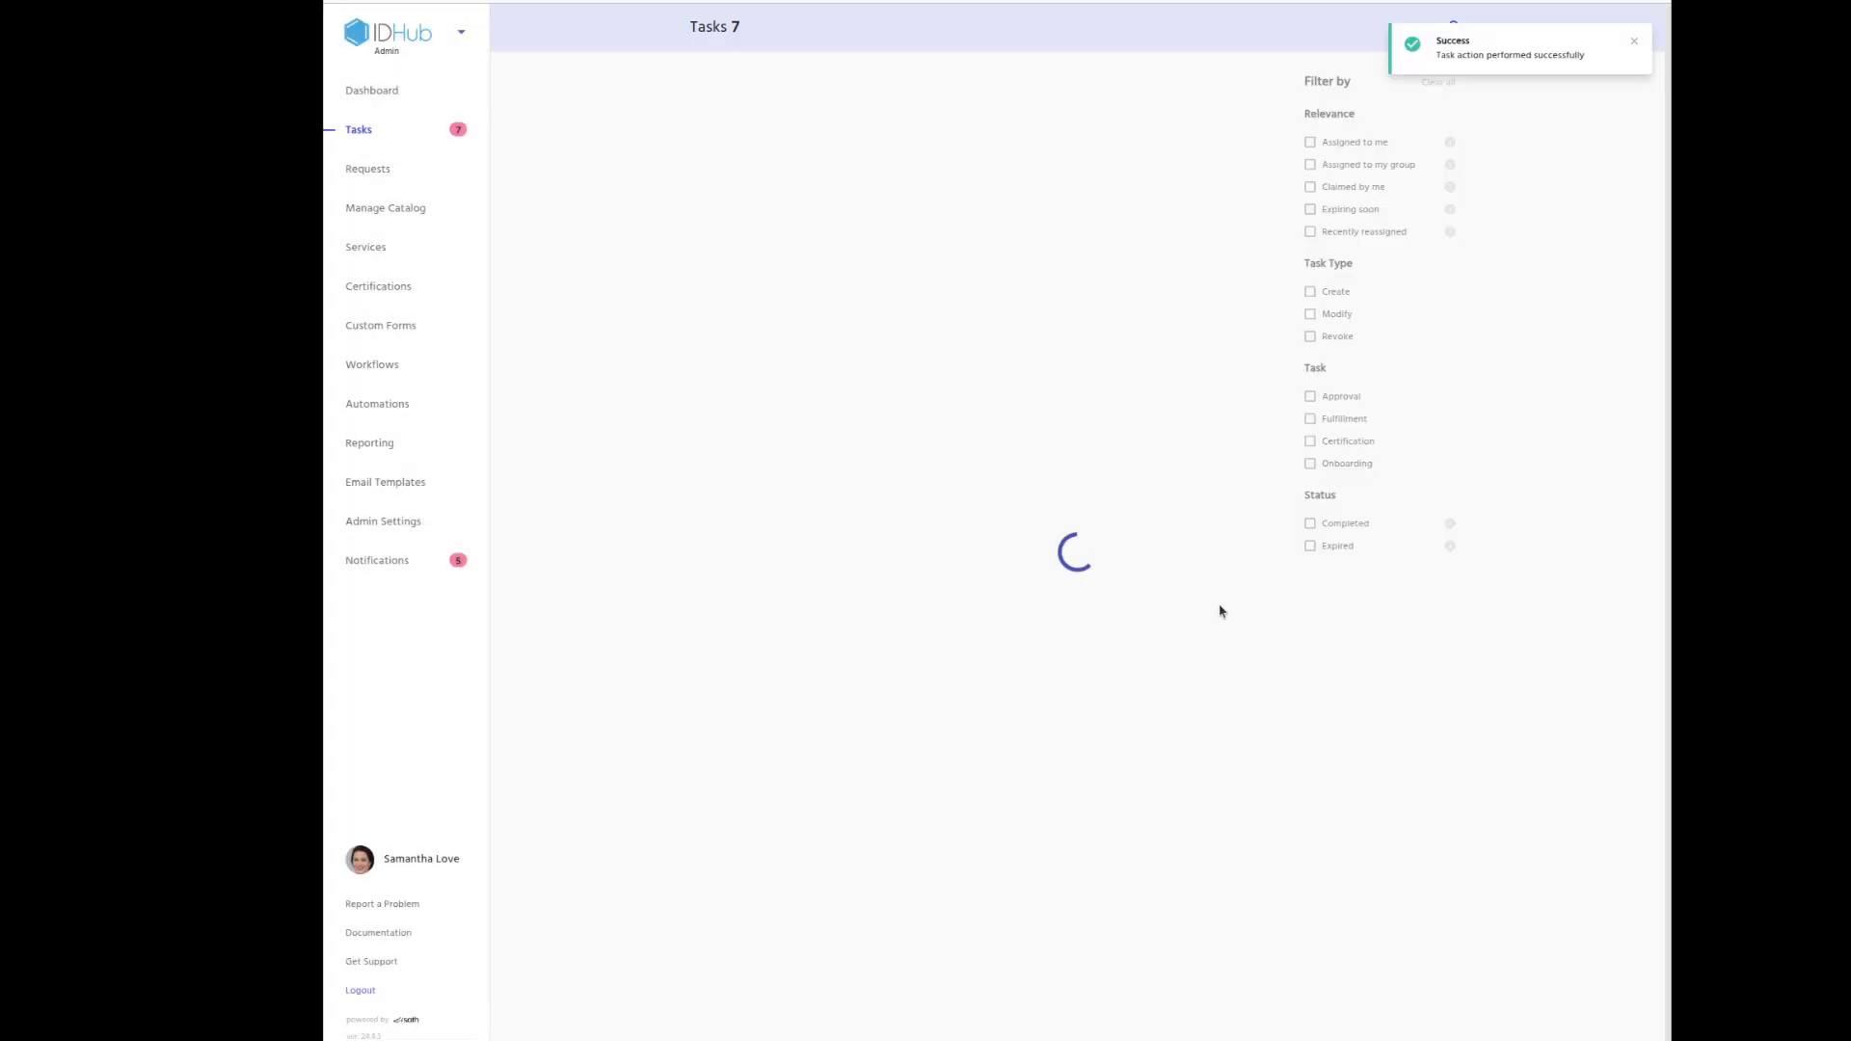
left_click(921, 484)
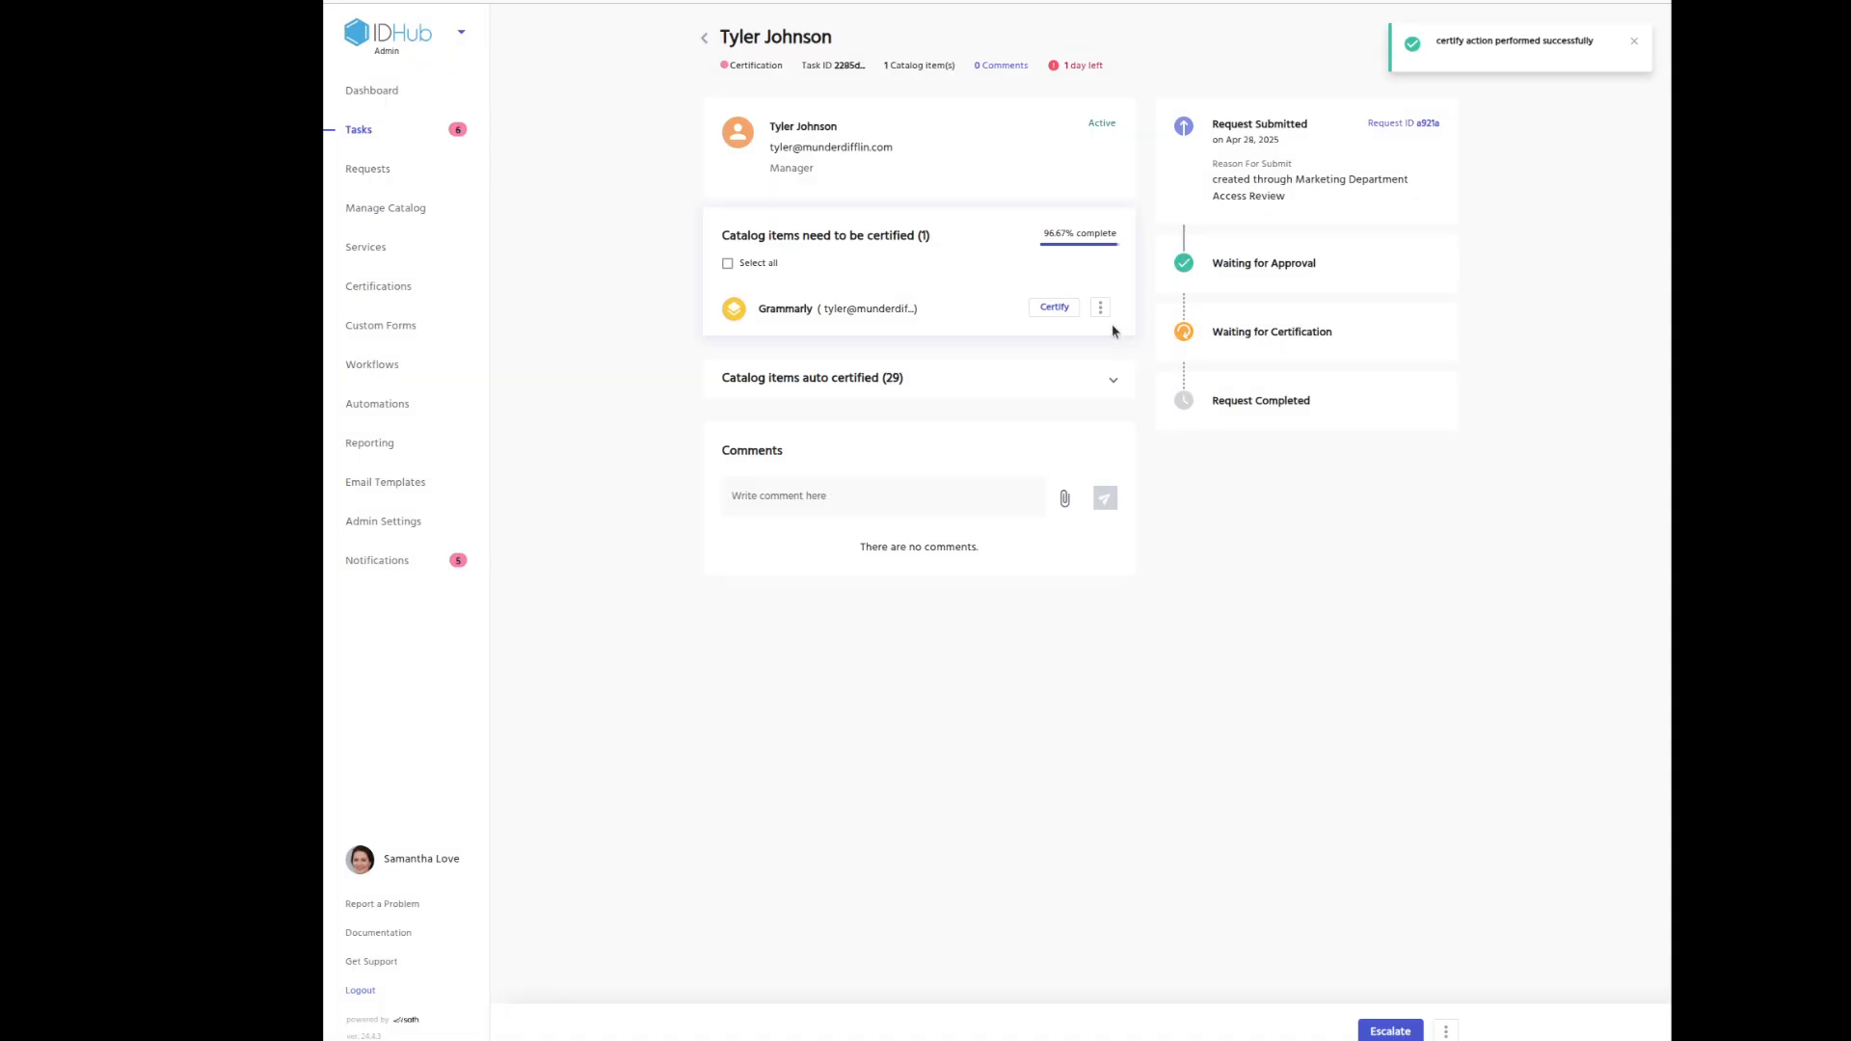
left_click(1100, 308)
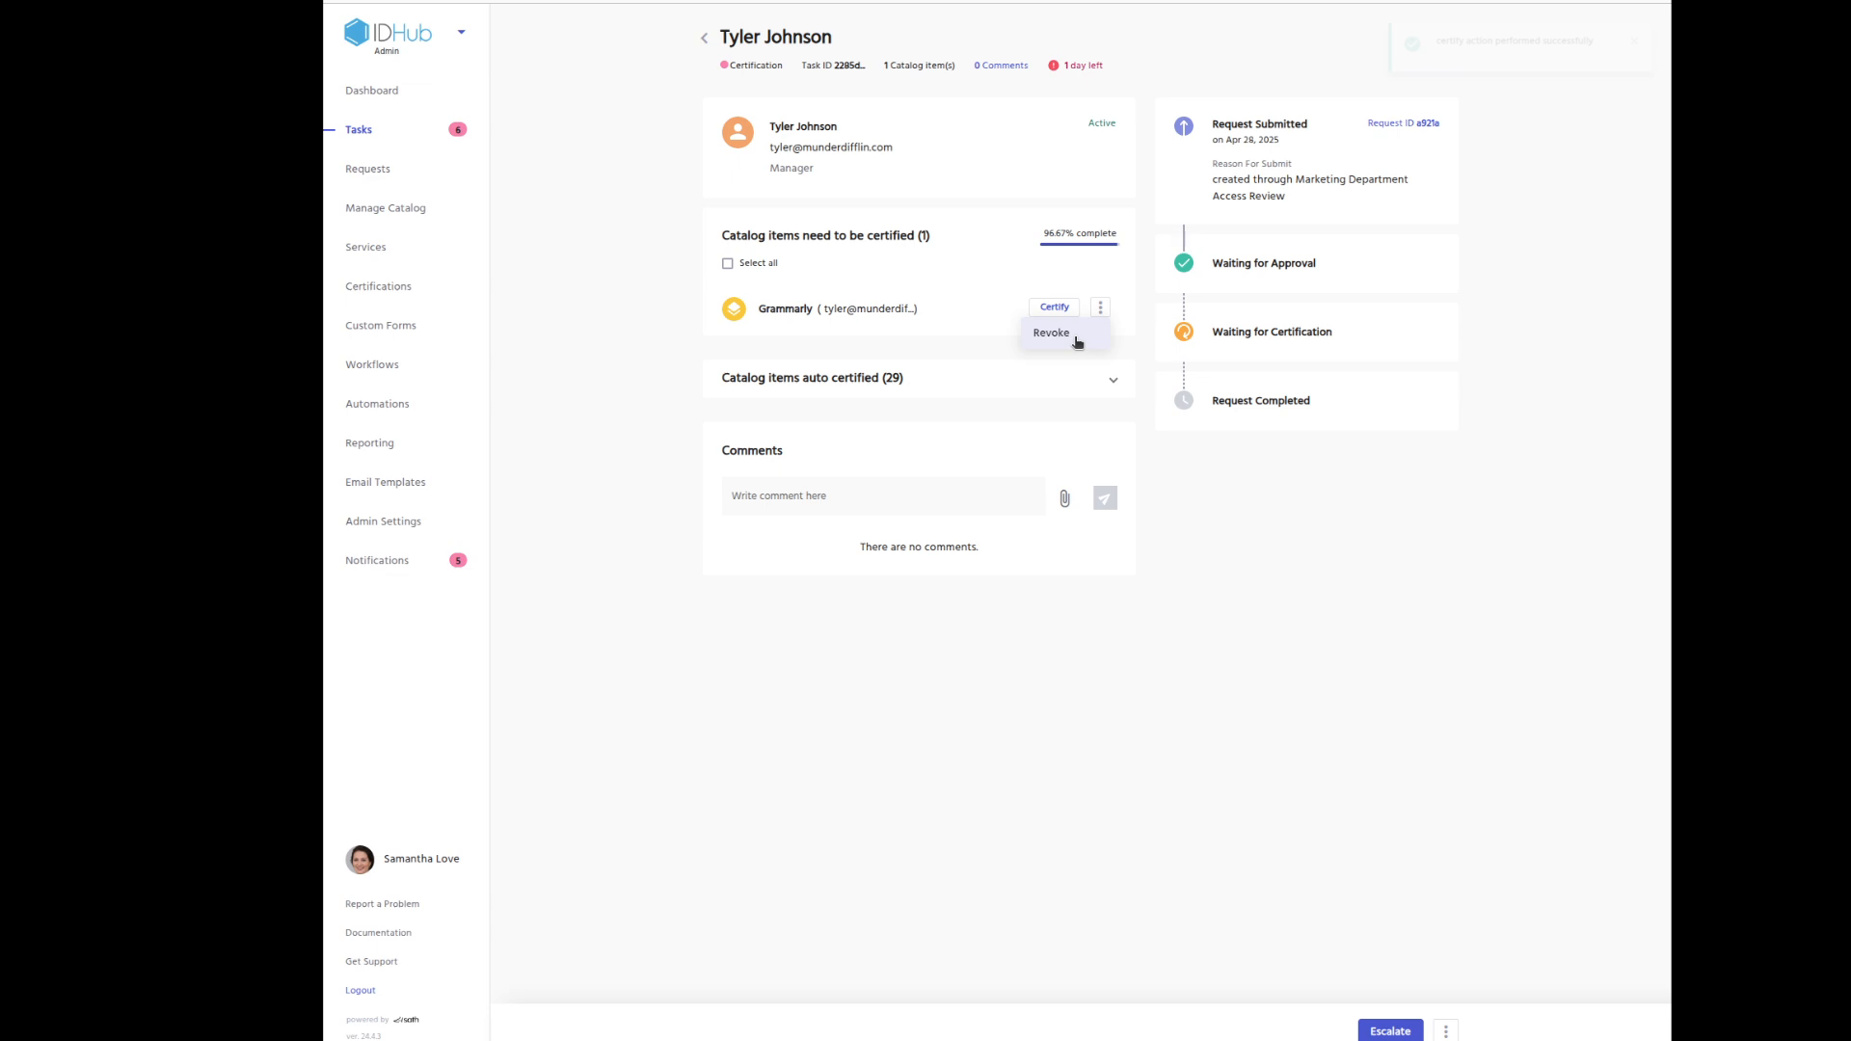
left_click(704, 40)
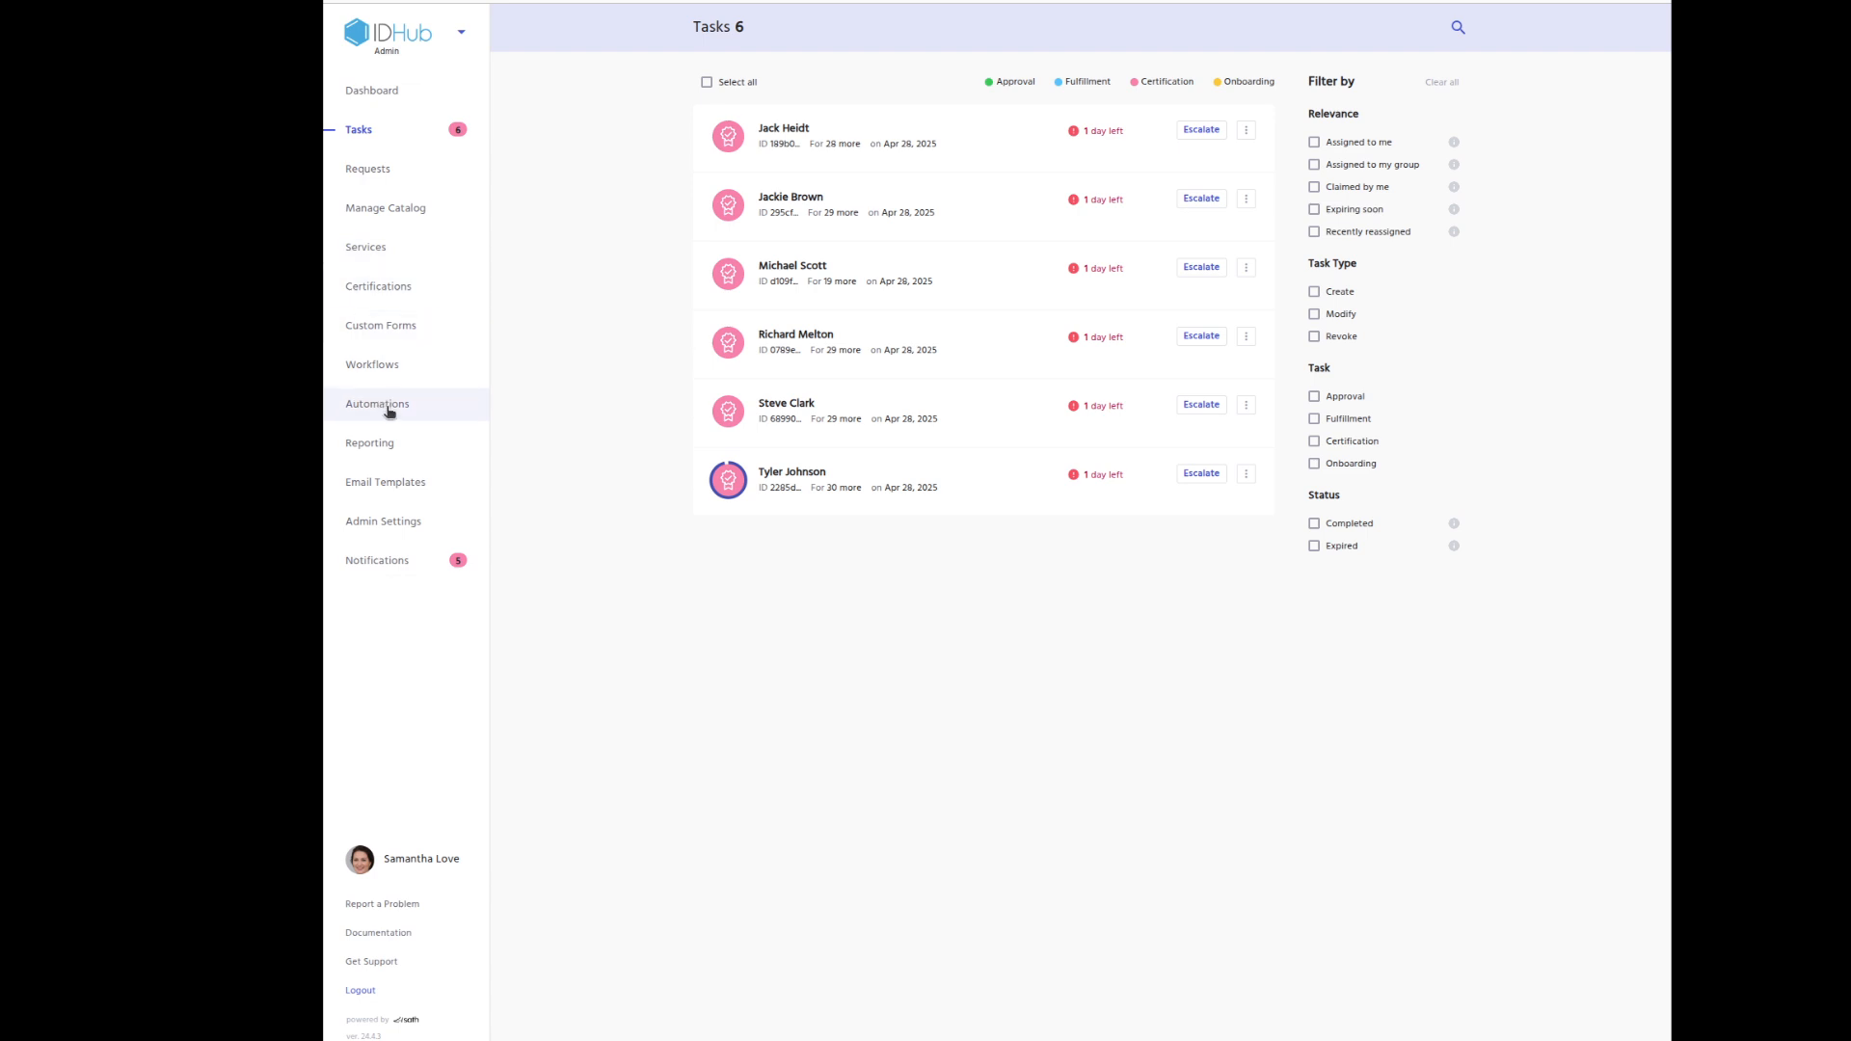
Browse the Reporting list and open the User Access report's details.
left_click(389, 443)
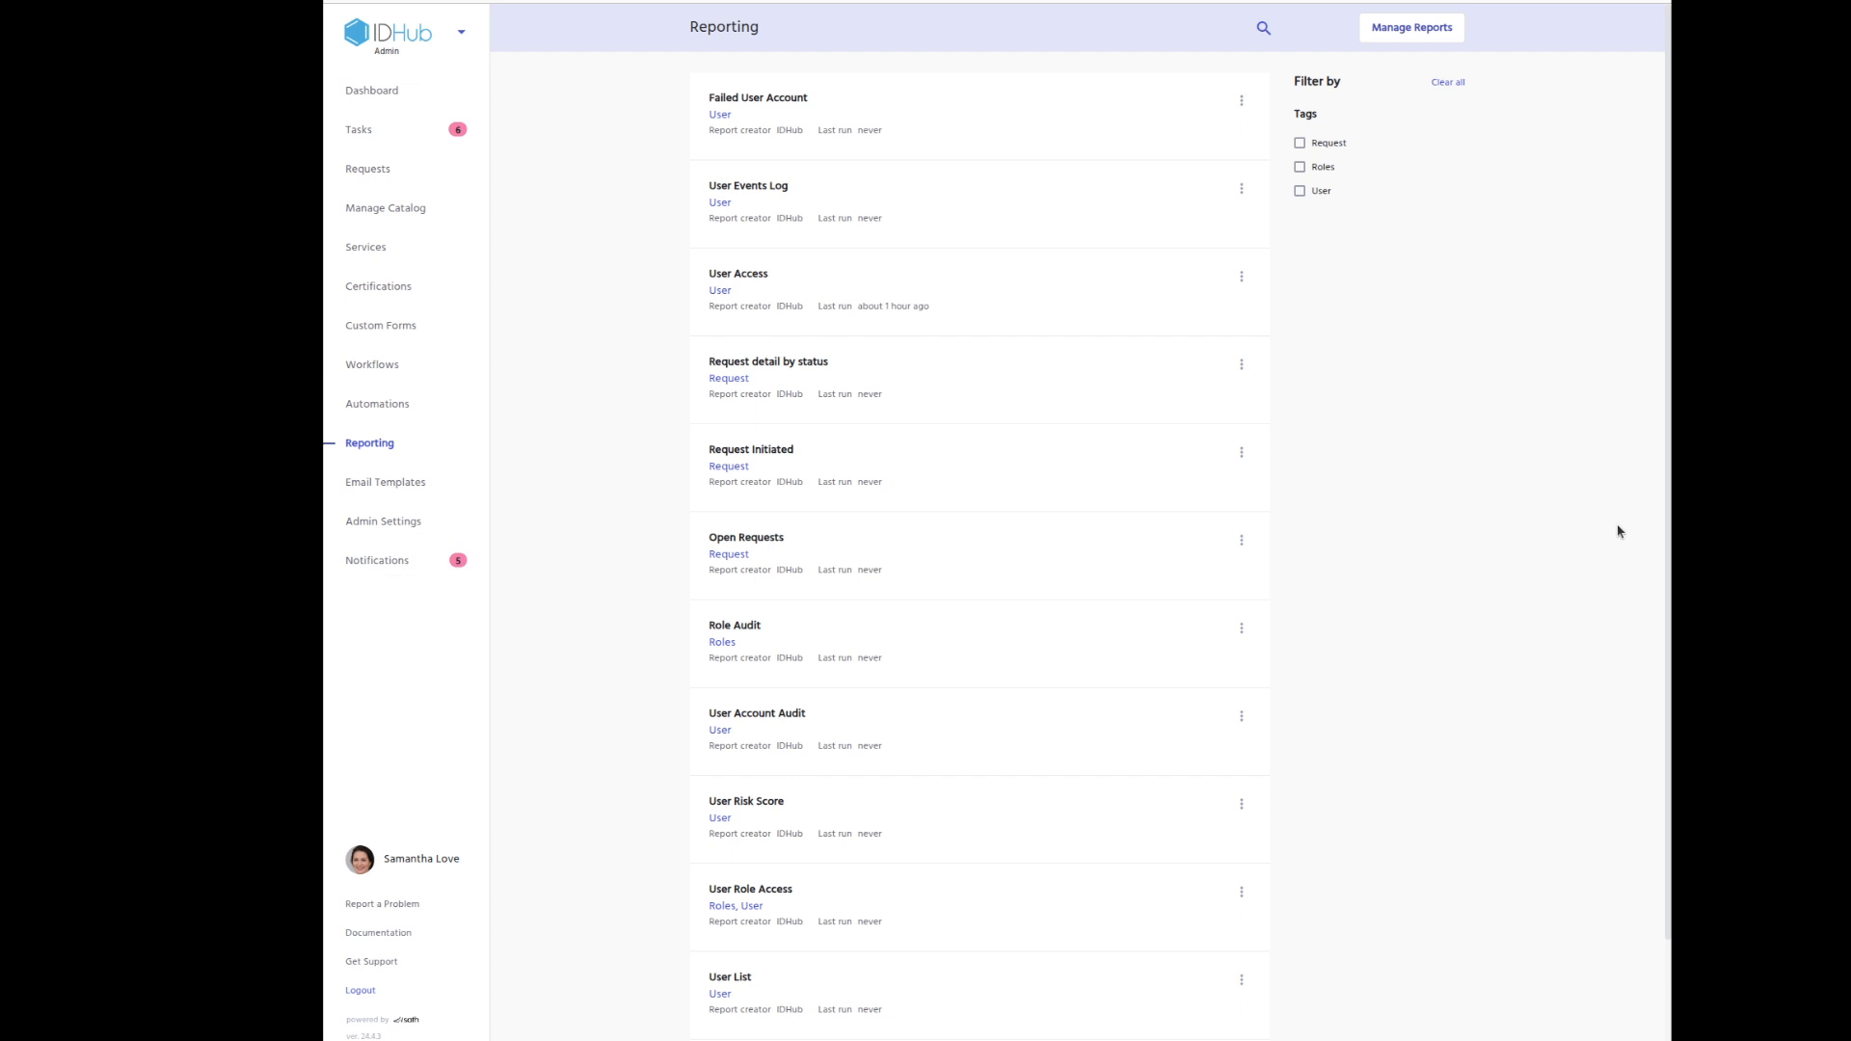
scroll(1558, 442, "down", 3)
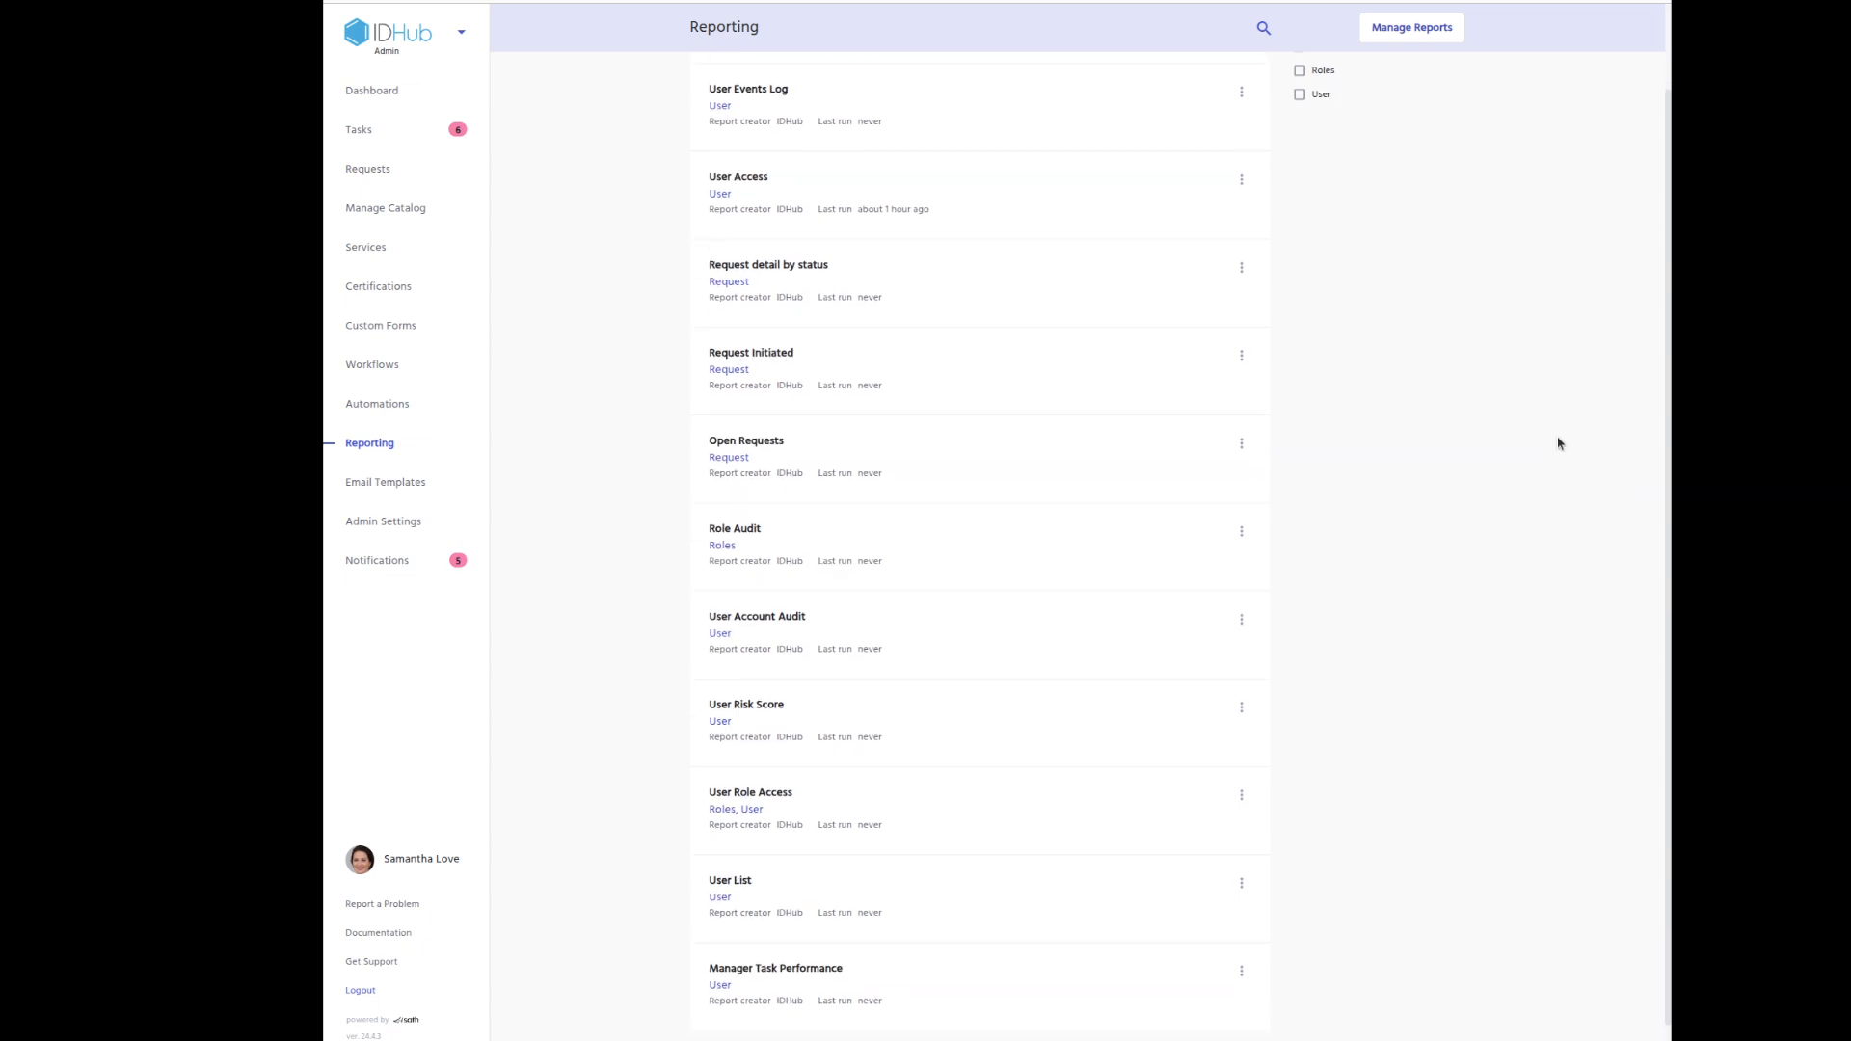
scroll(1571, 451, "up", 3)
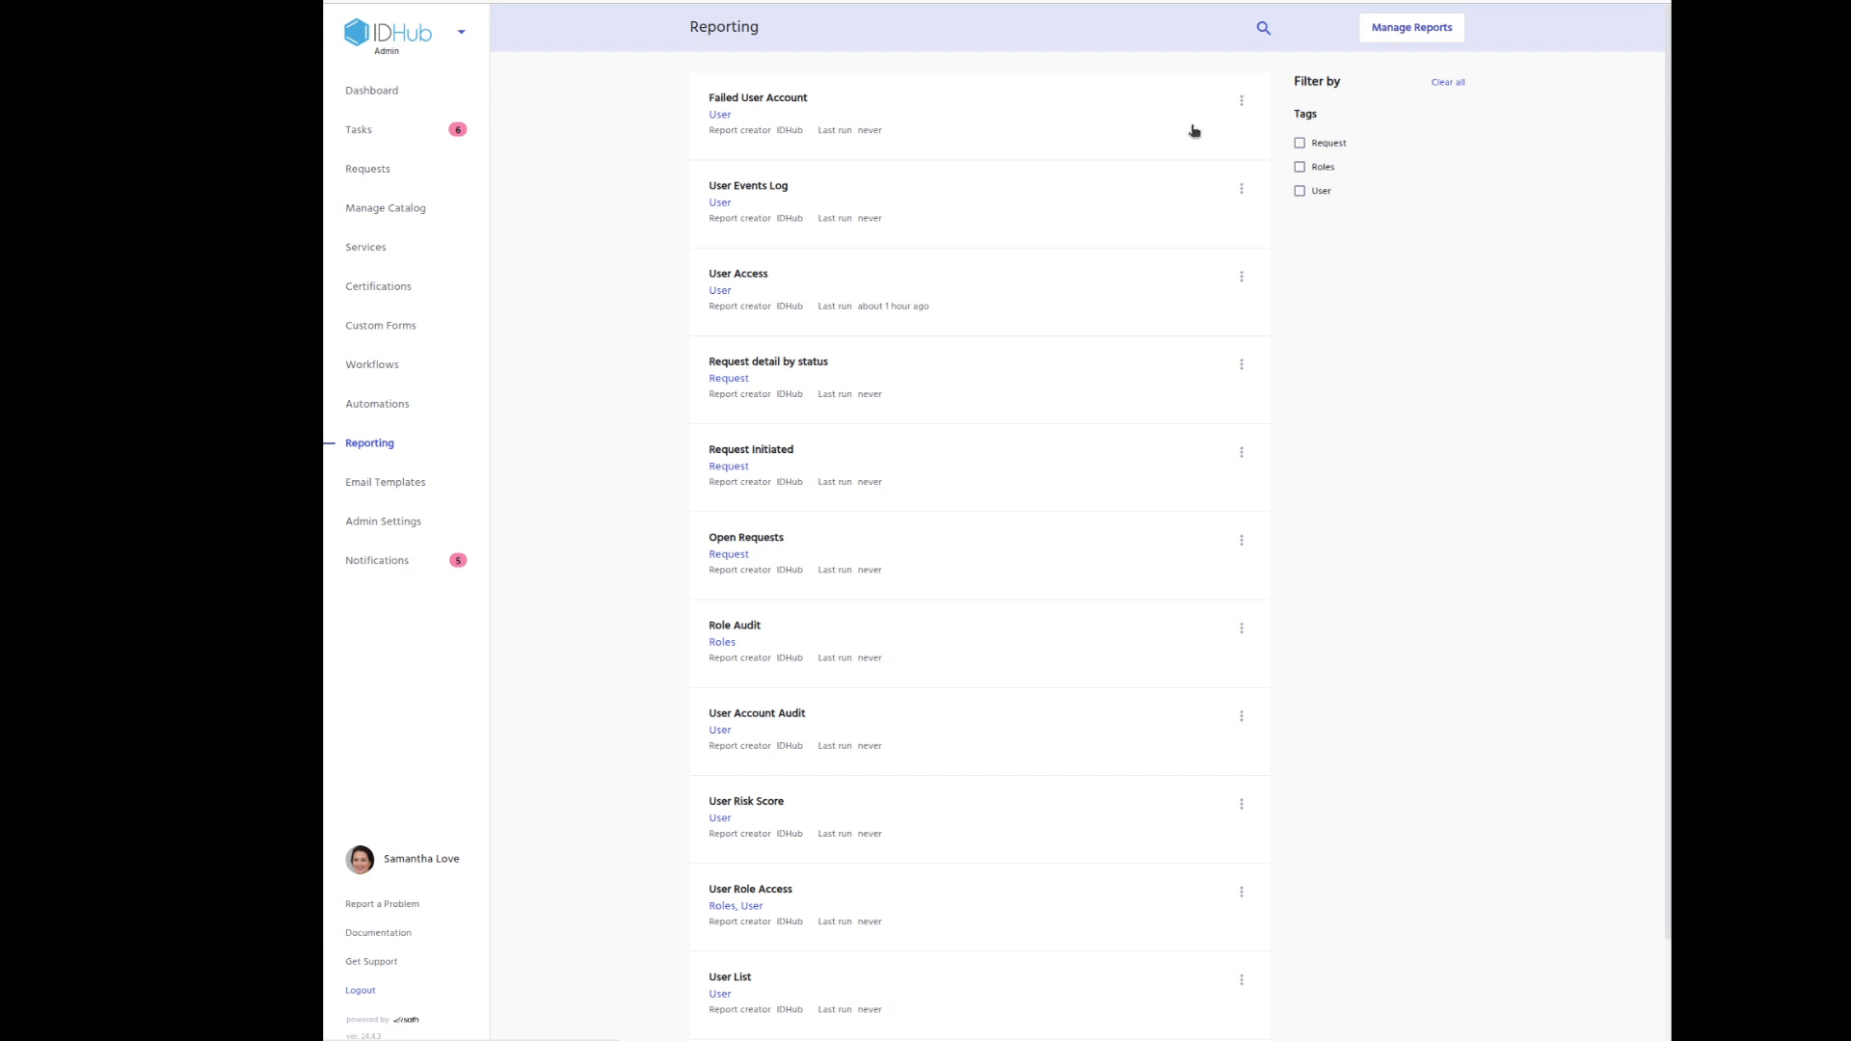
left_click(1085, 314)
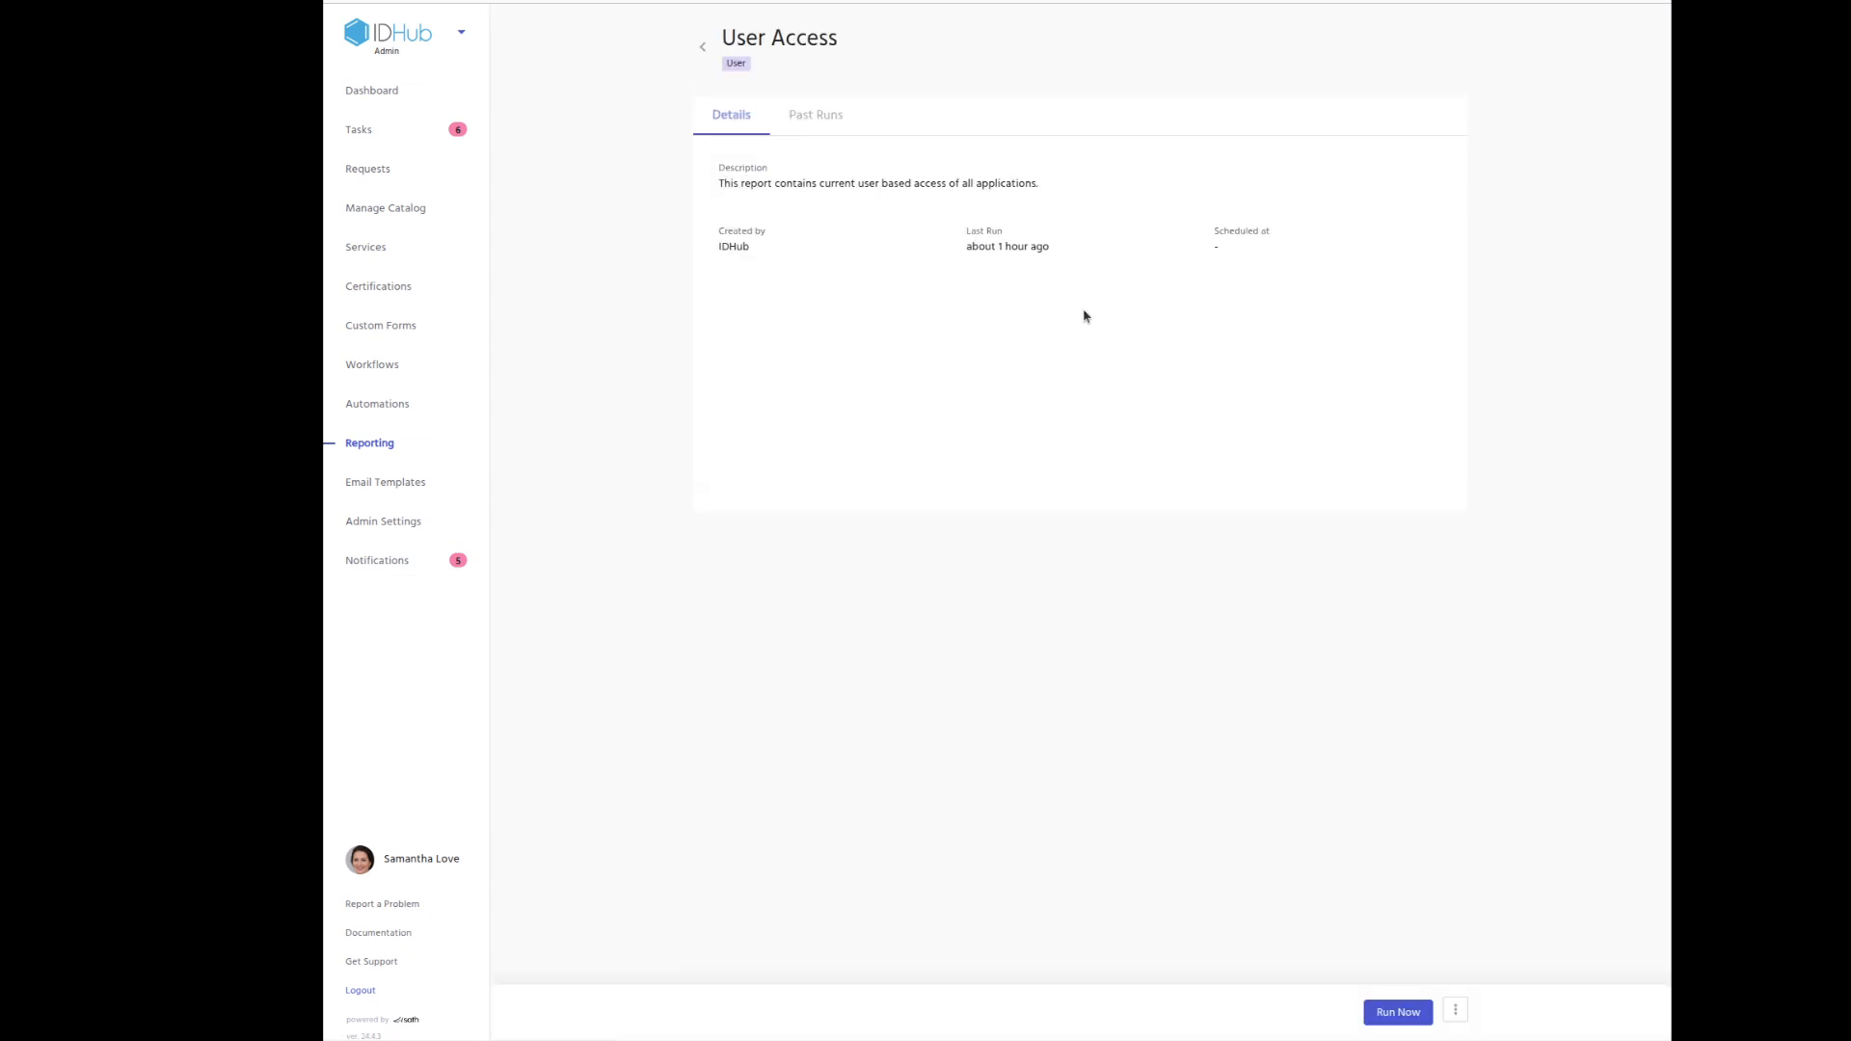
Run the User Access report with Department List set to Marketing and view its Past Runs.
left_click(820, 119)
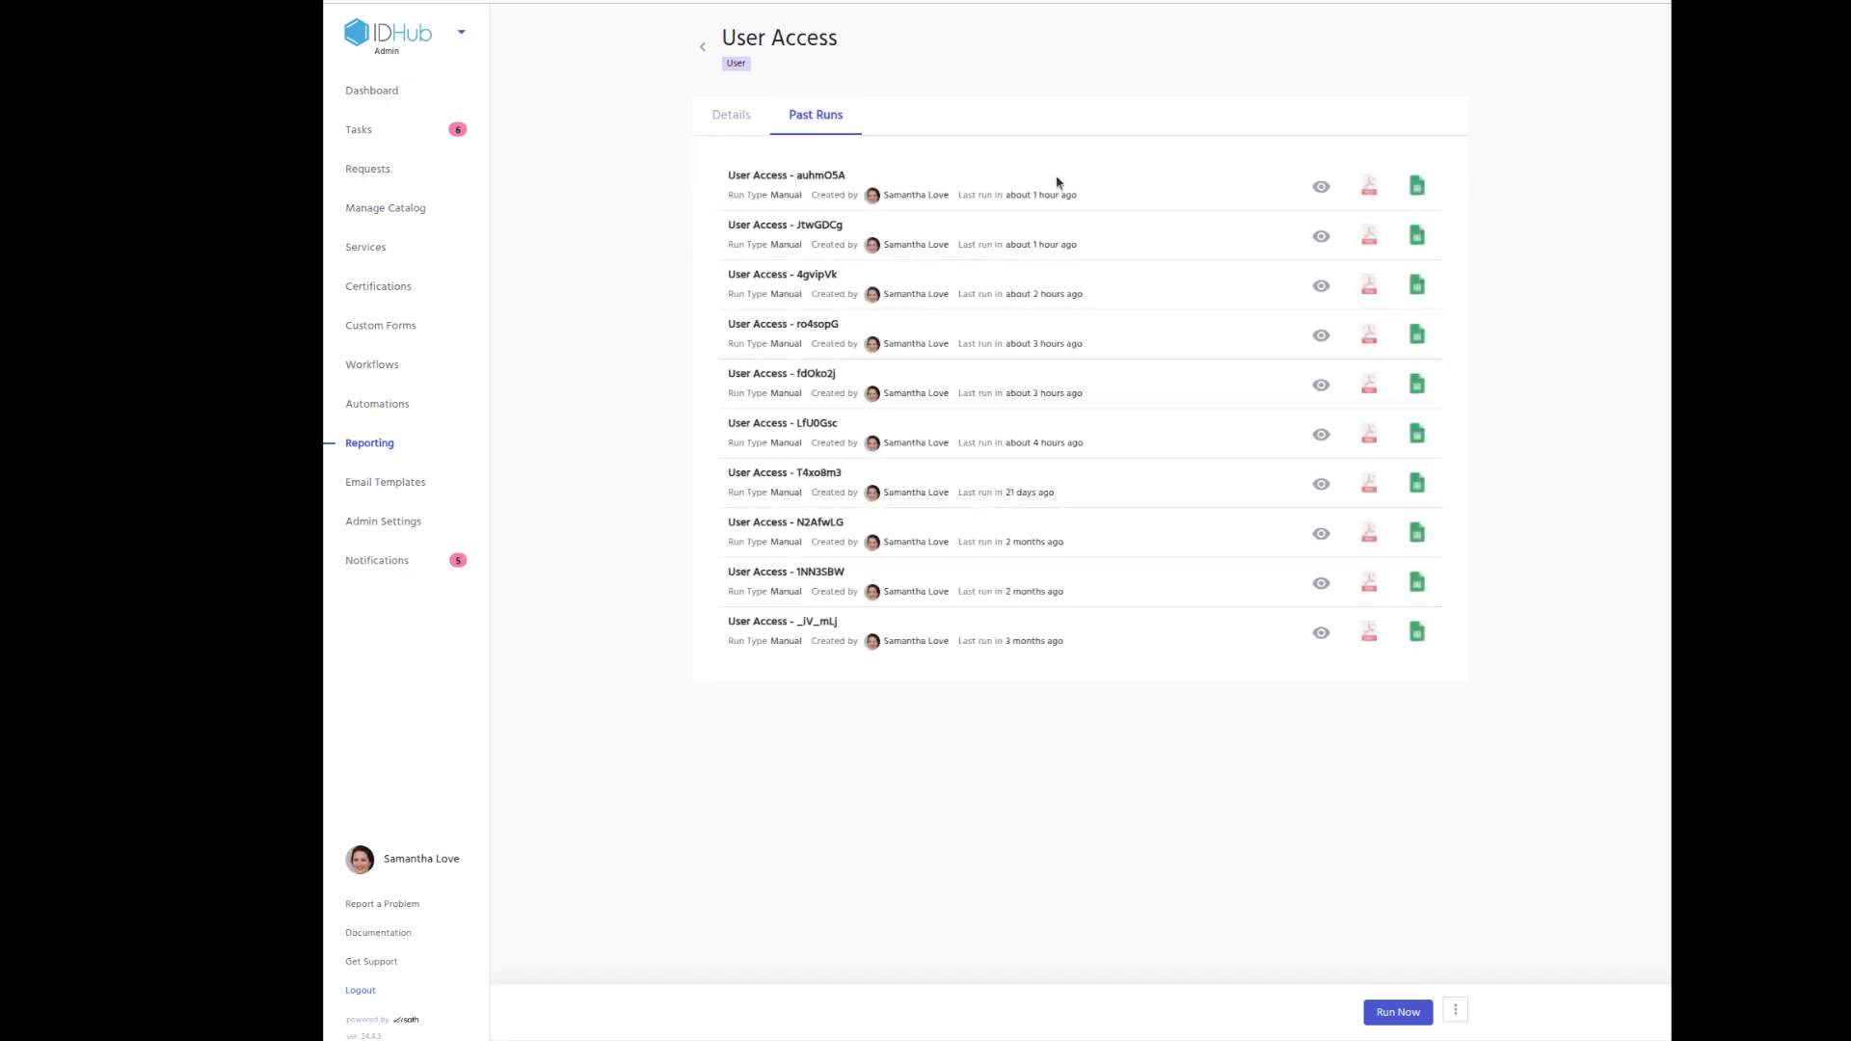
left_click(730, 117)
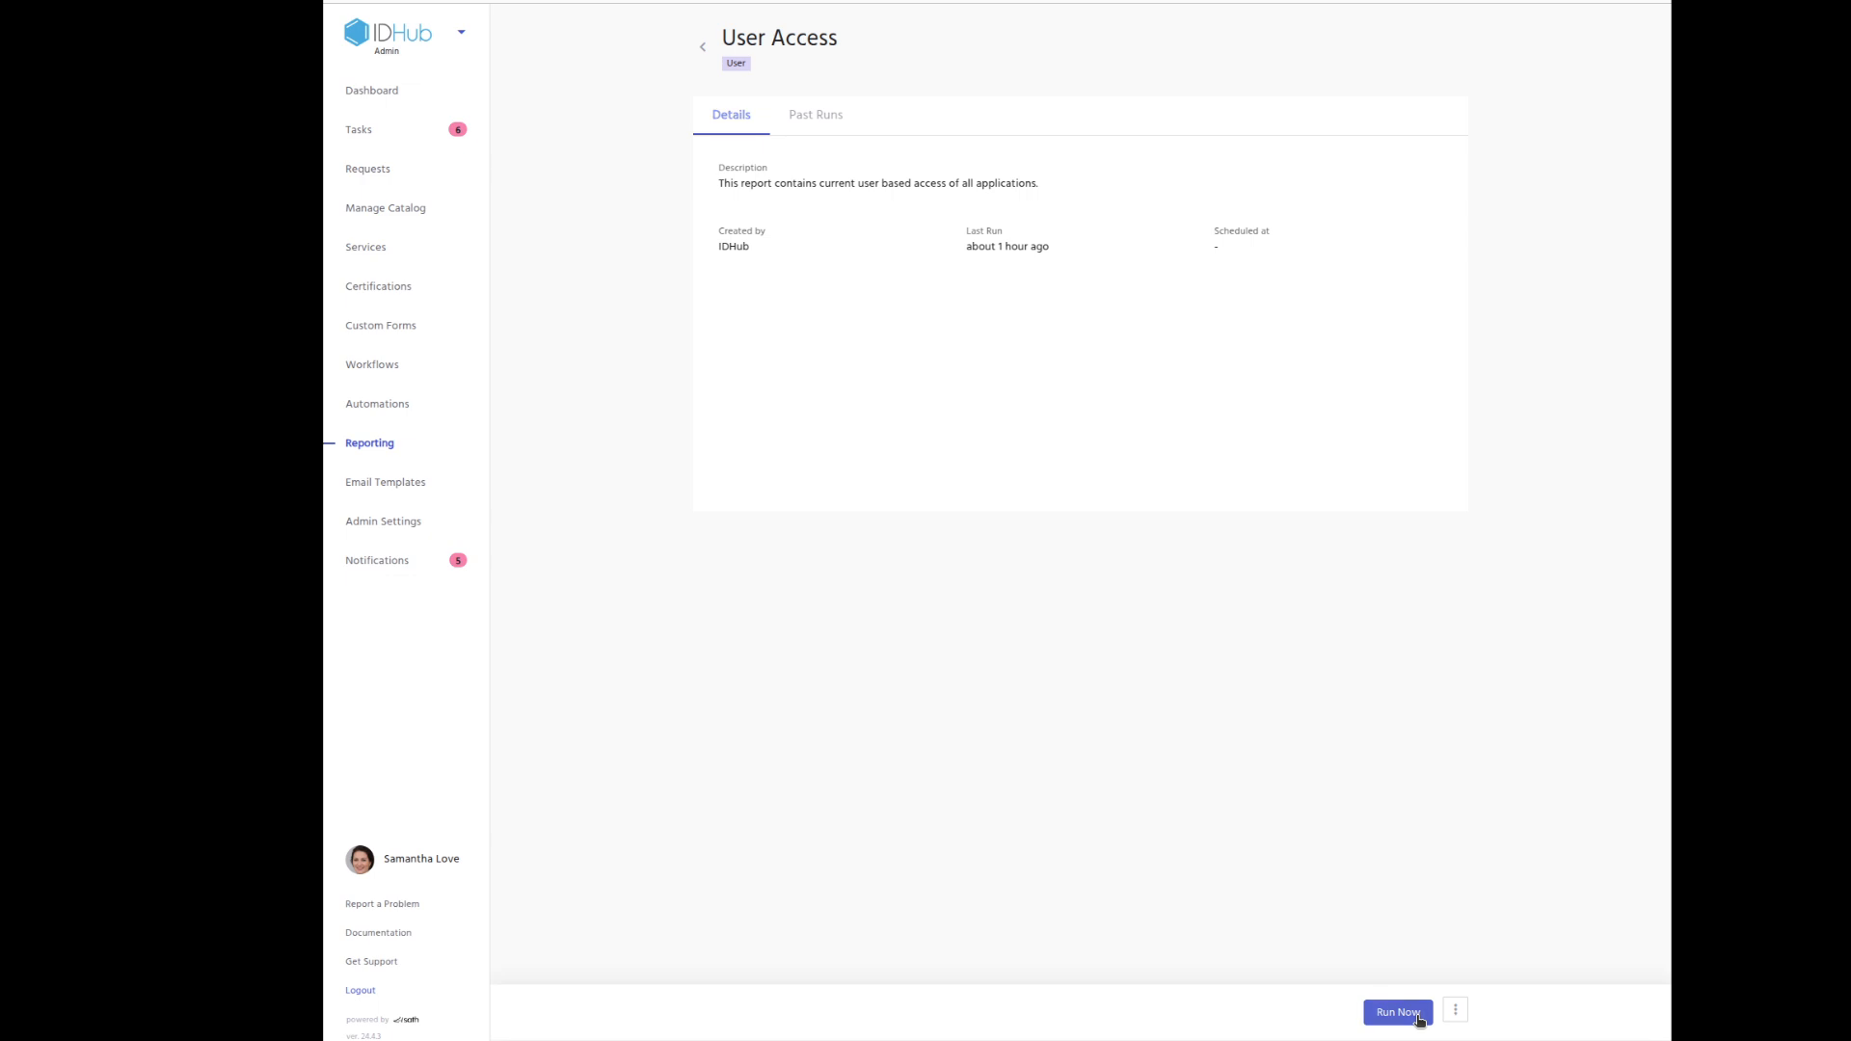
left_click(1417, 1015)
left_click(889, 544)
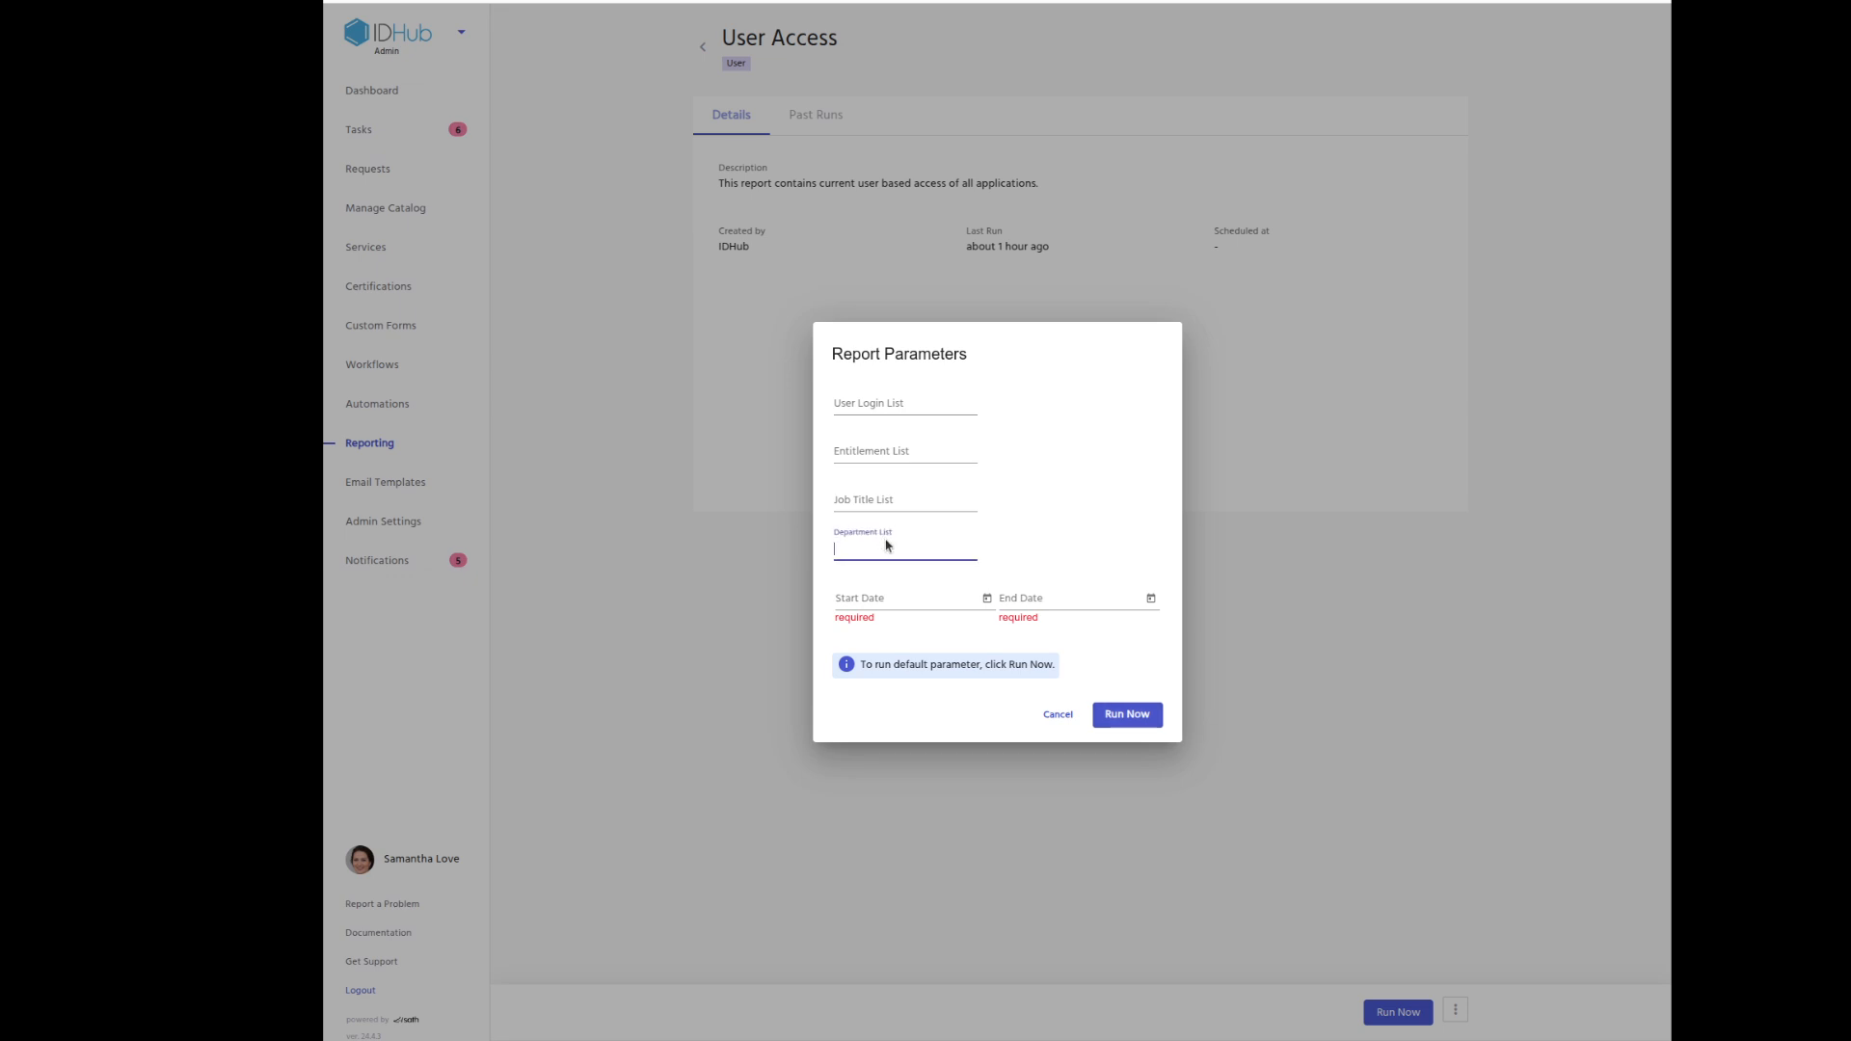
type("Marketing")
key("Return")
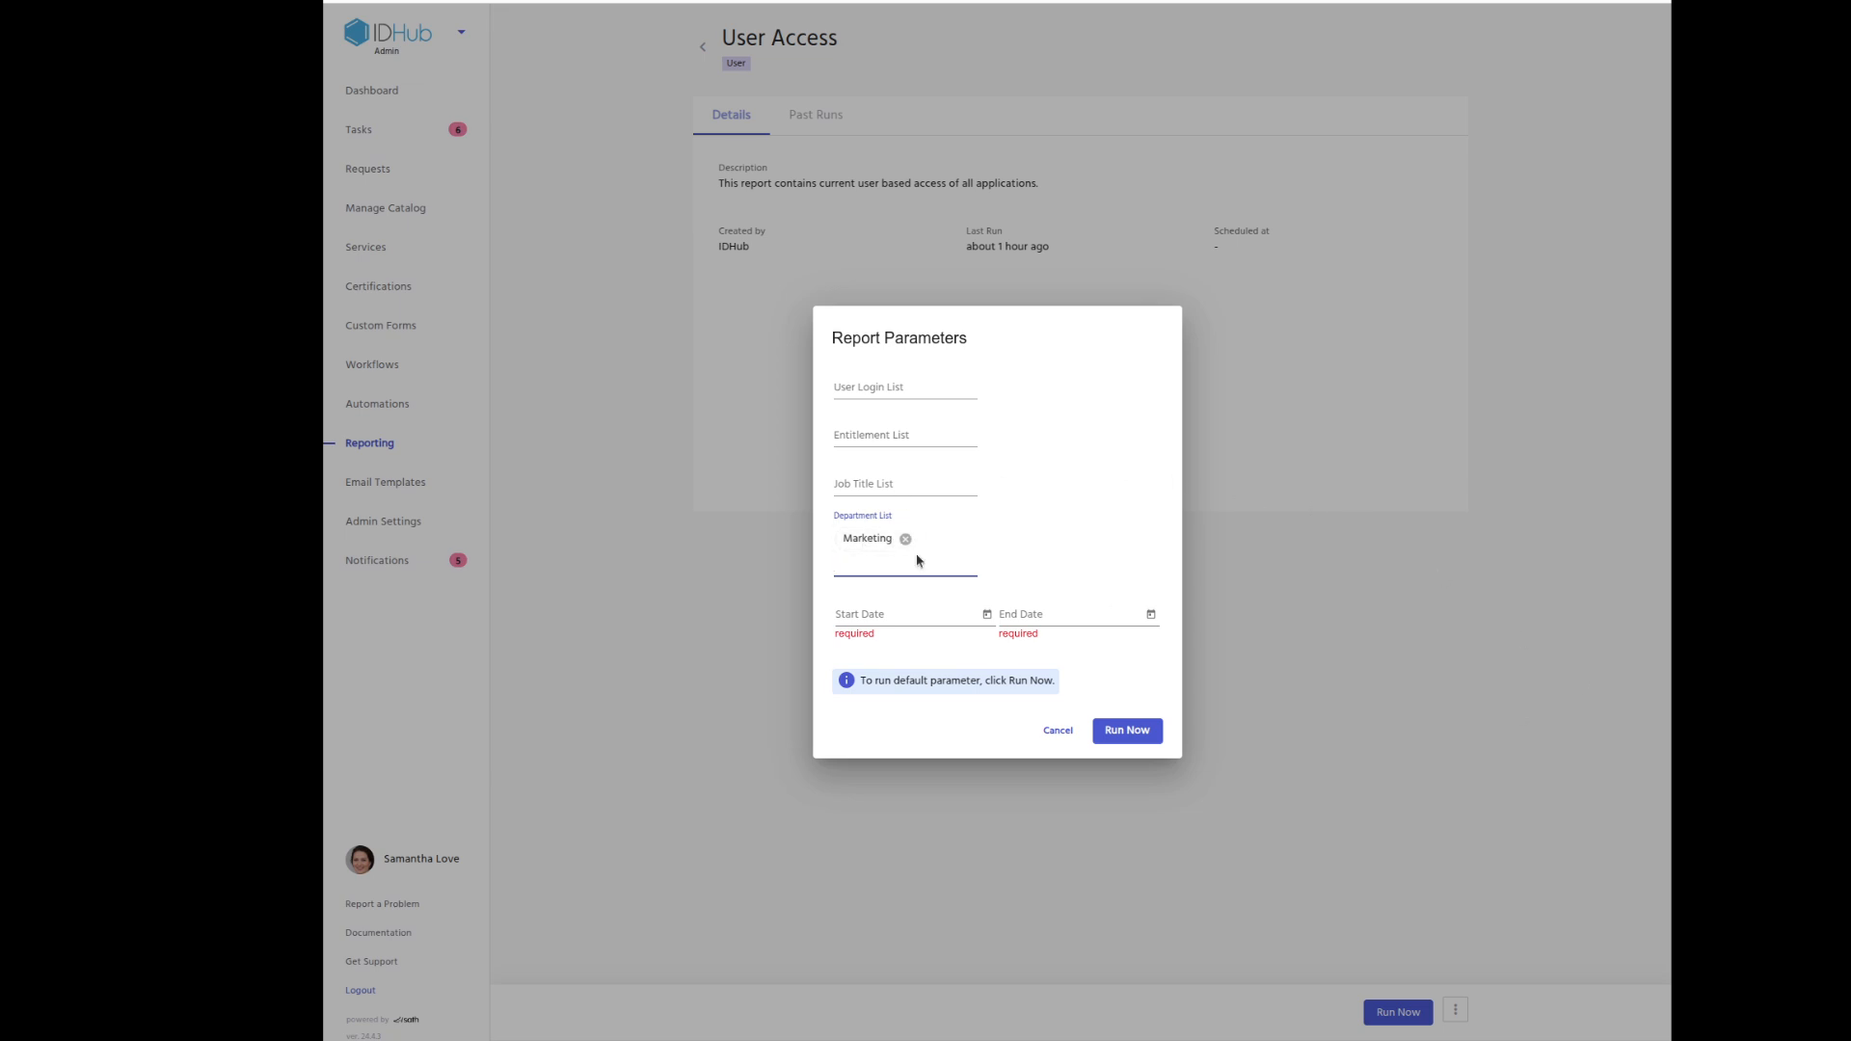
left_click(1141, 738)
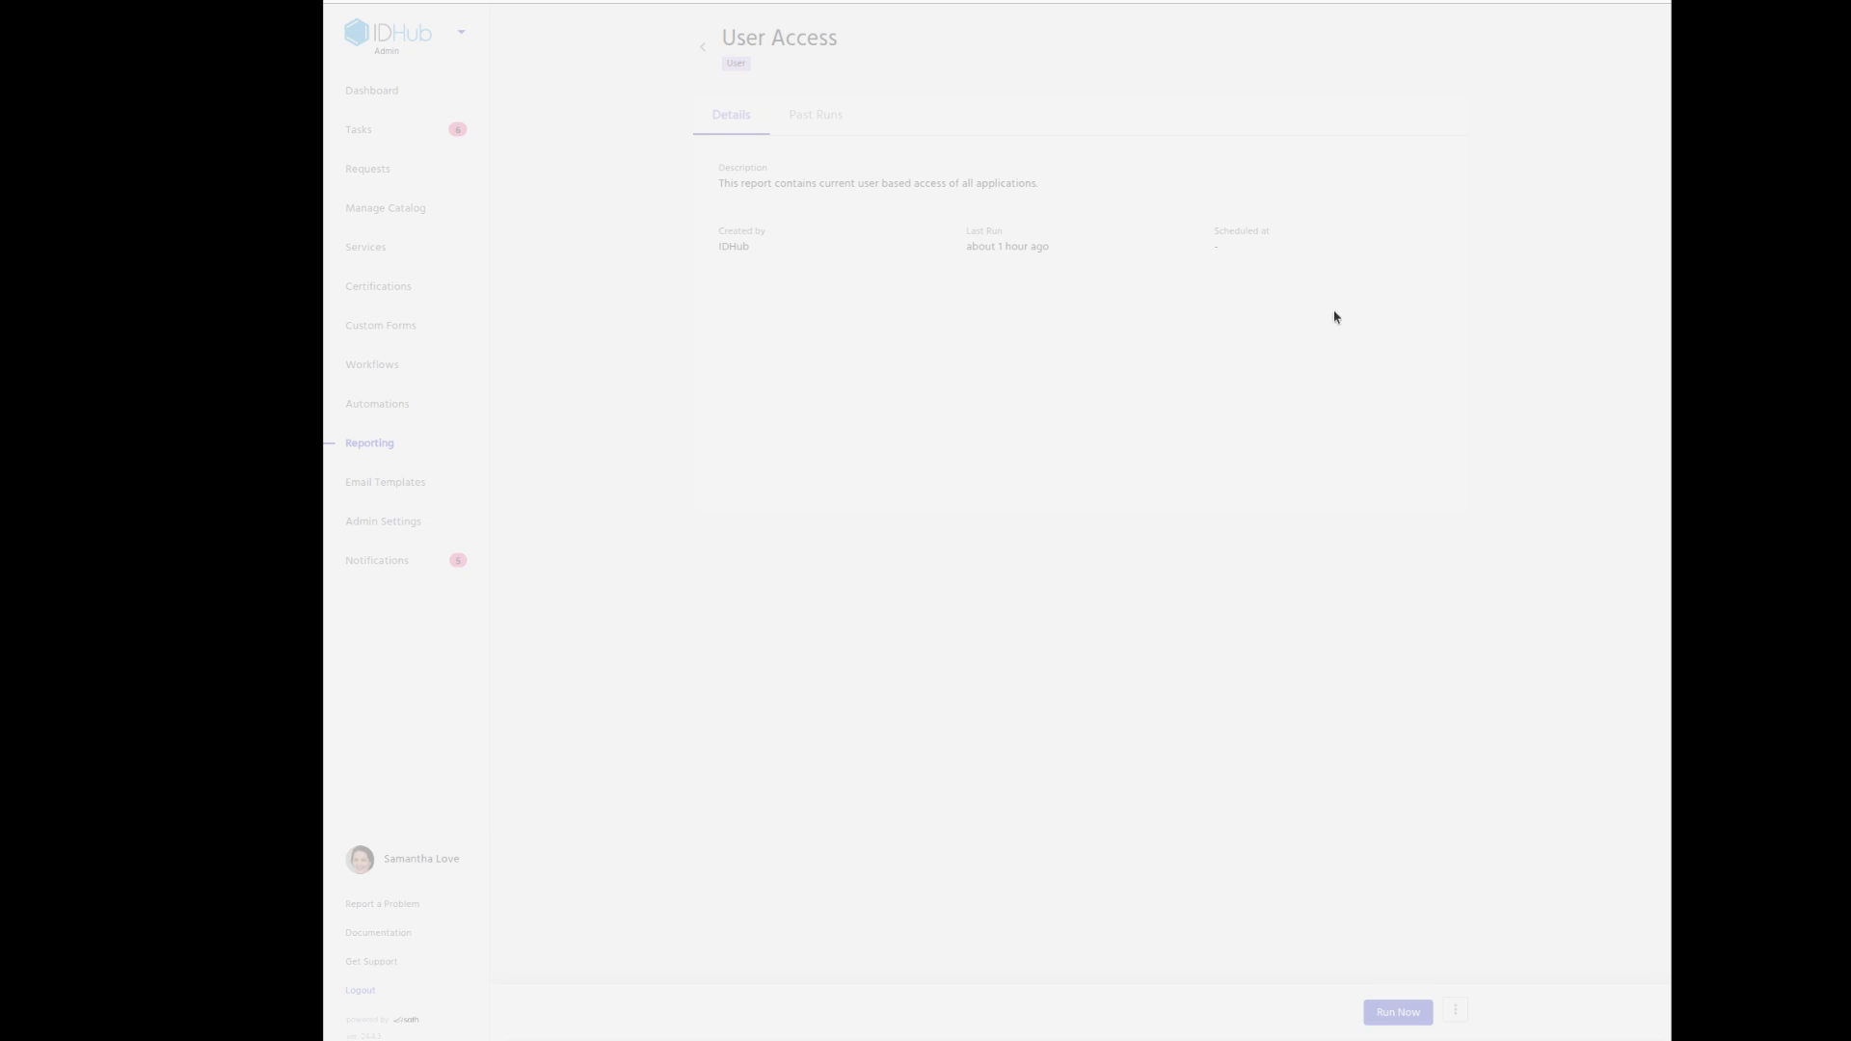
left_click(808, 116)
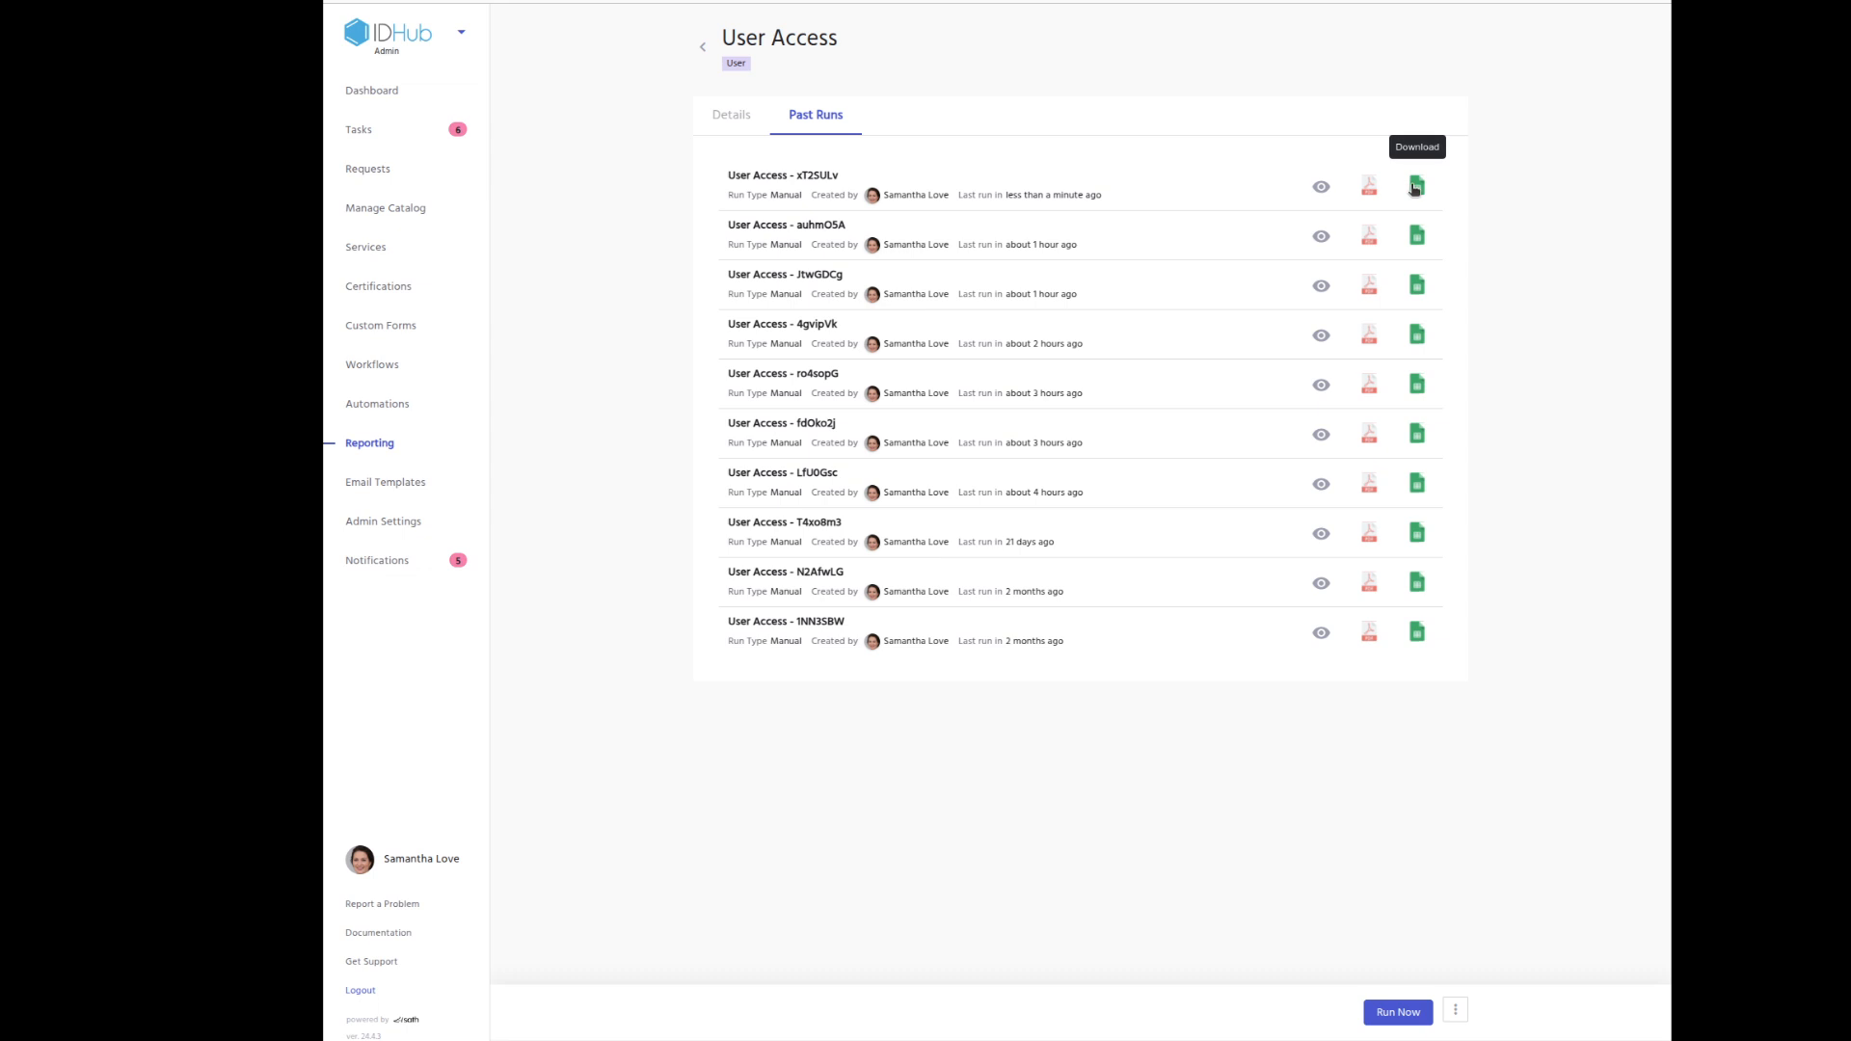
left_click(1322, 187)
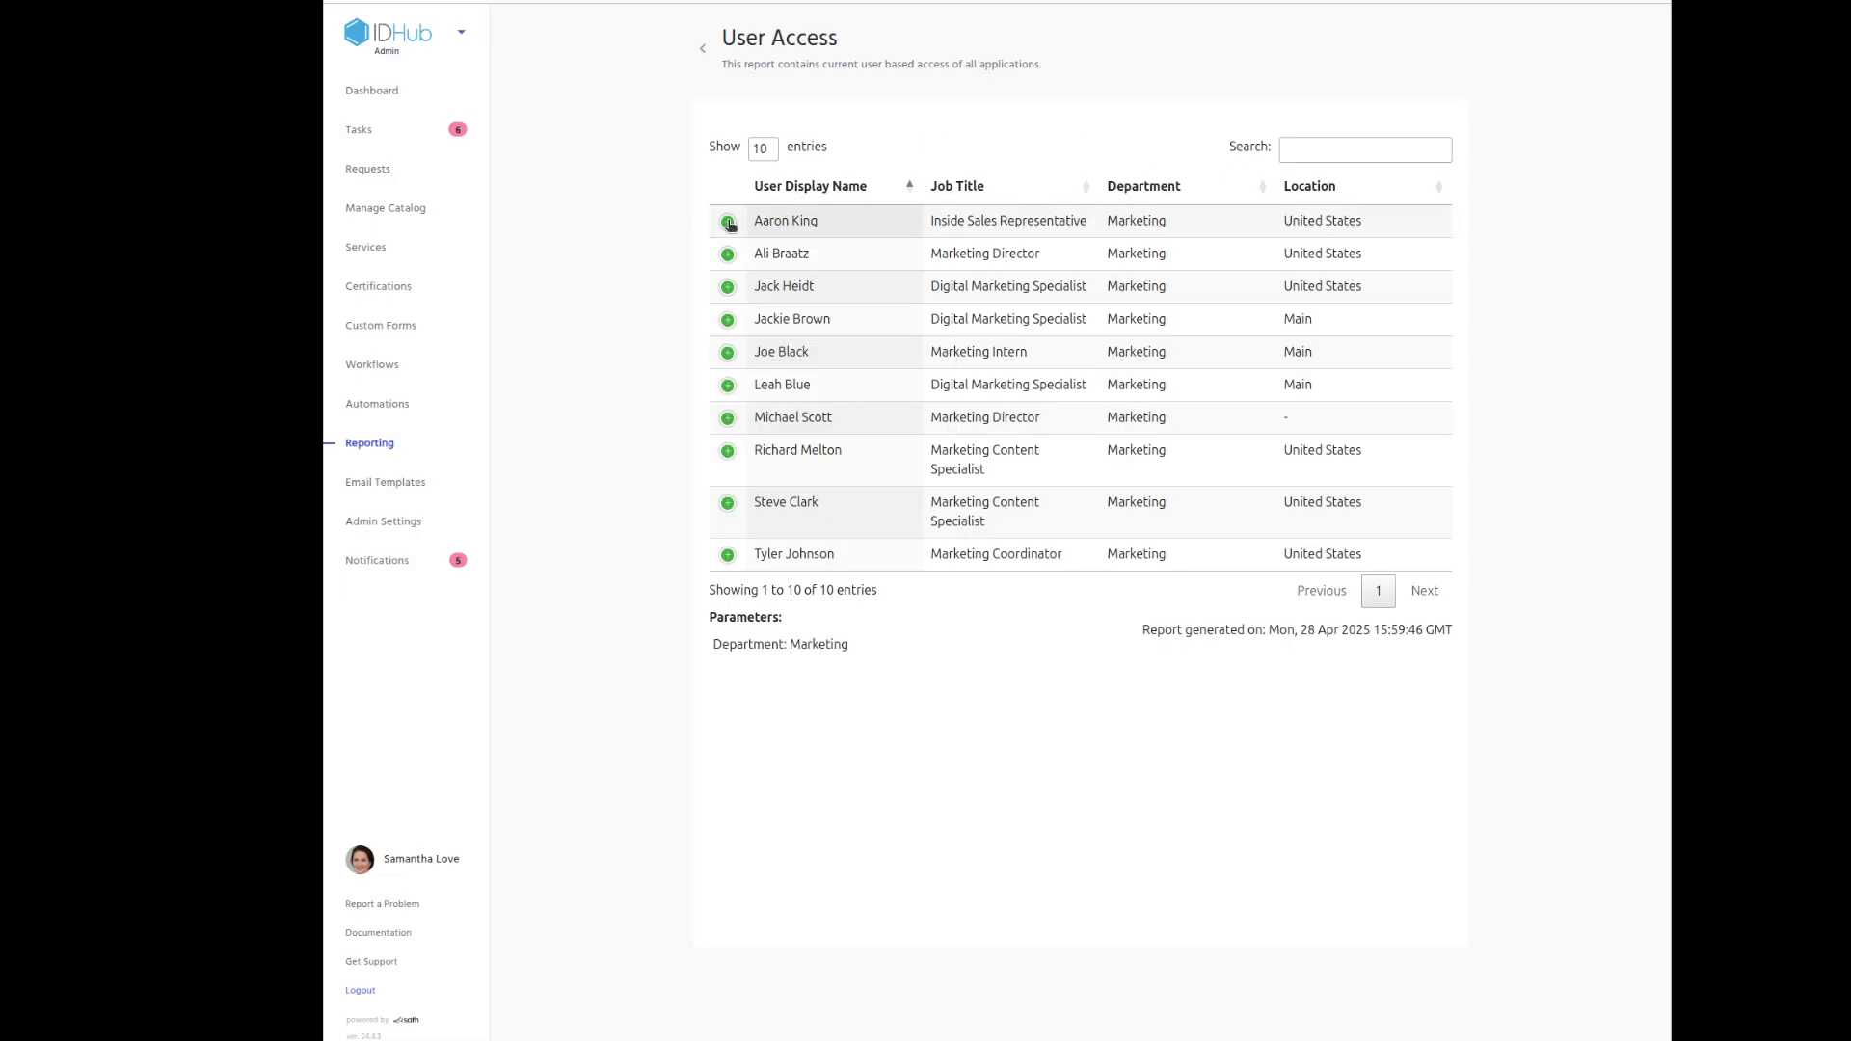
left_click(729, 222)
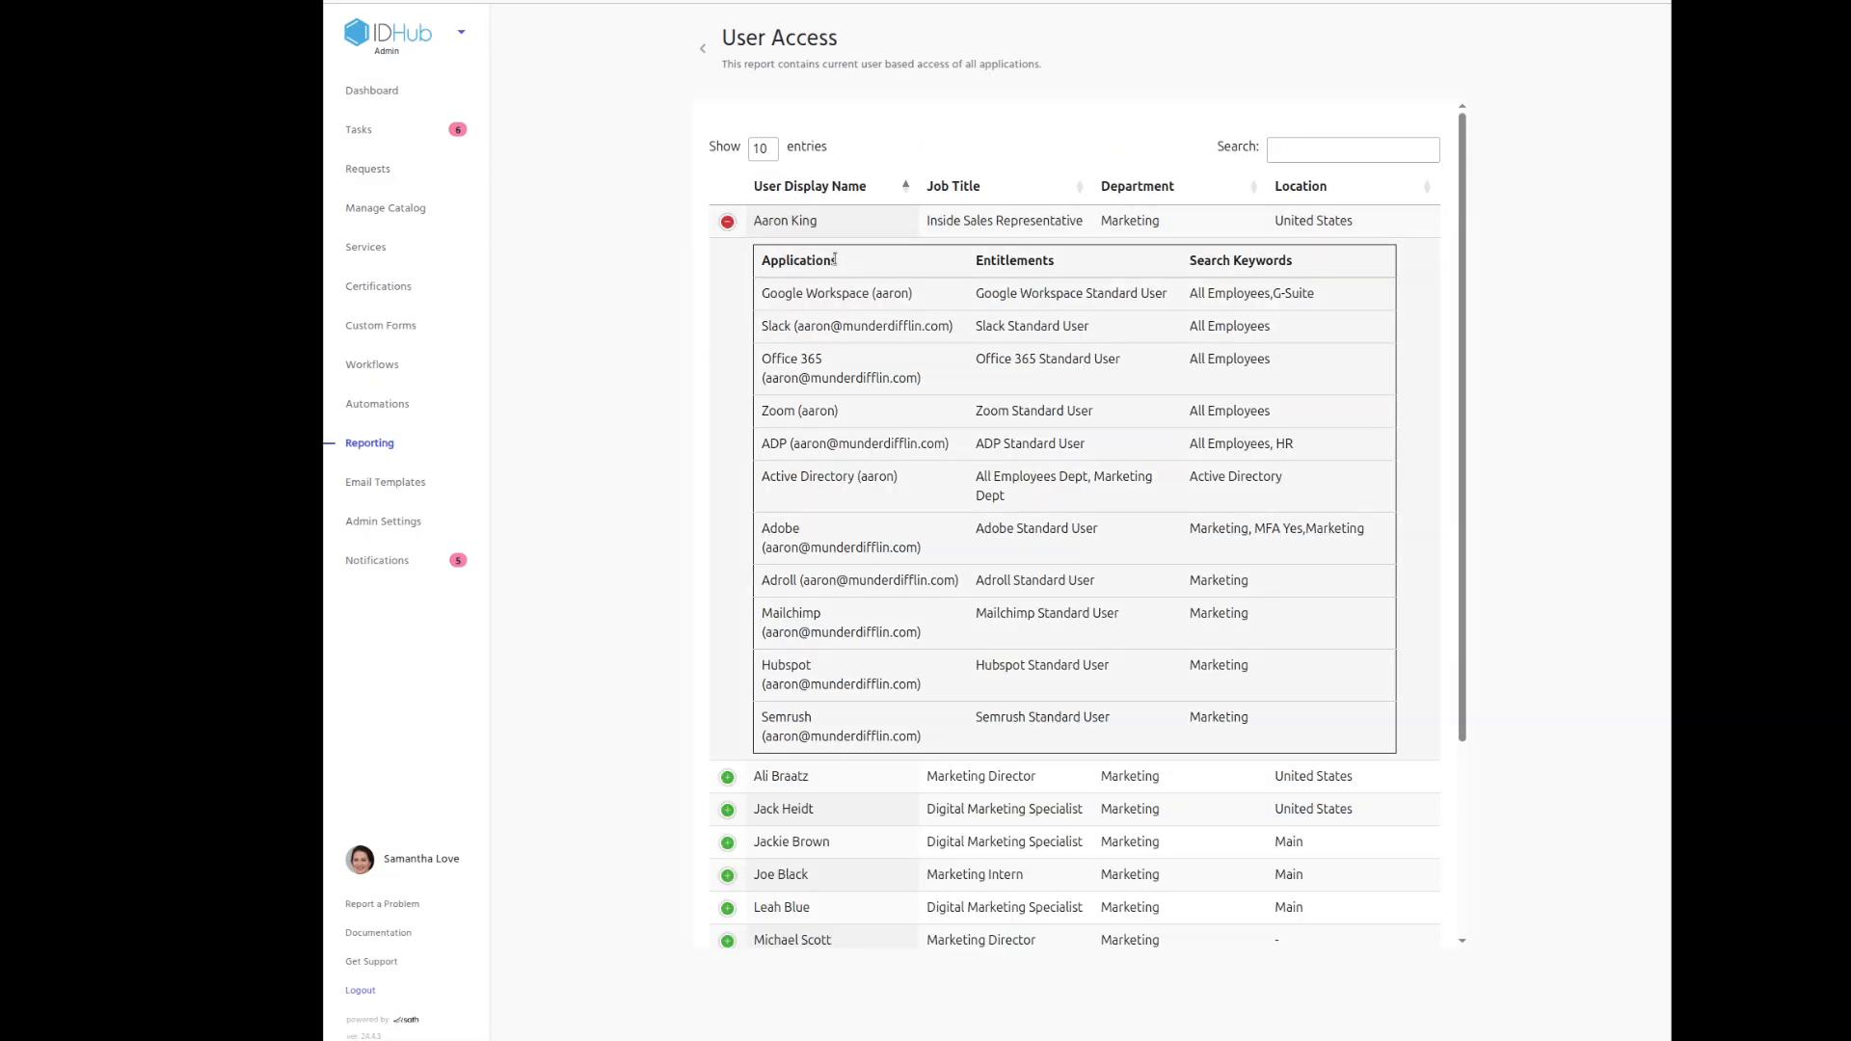
left_click(728, 221)
left_click(729, 320)
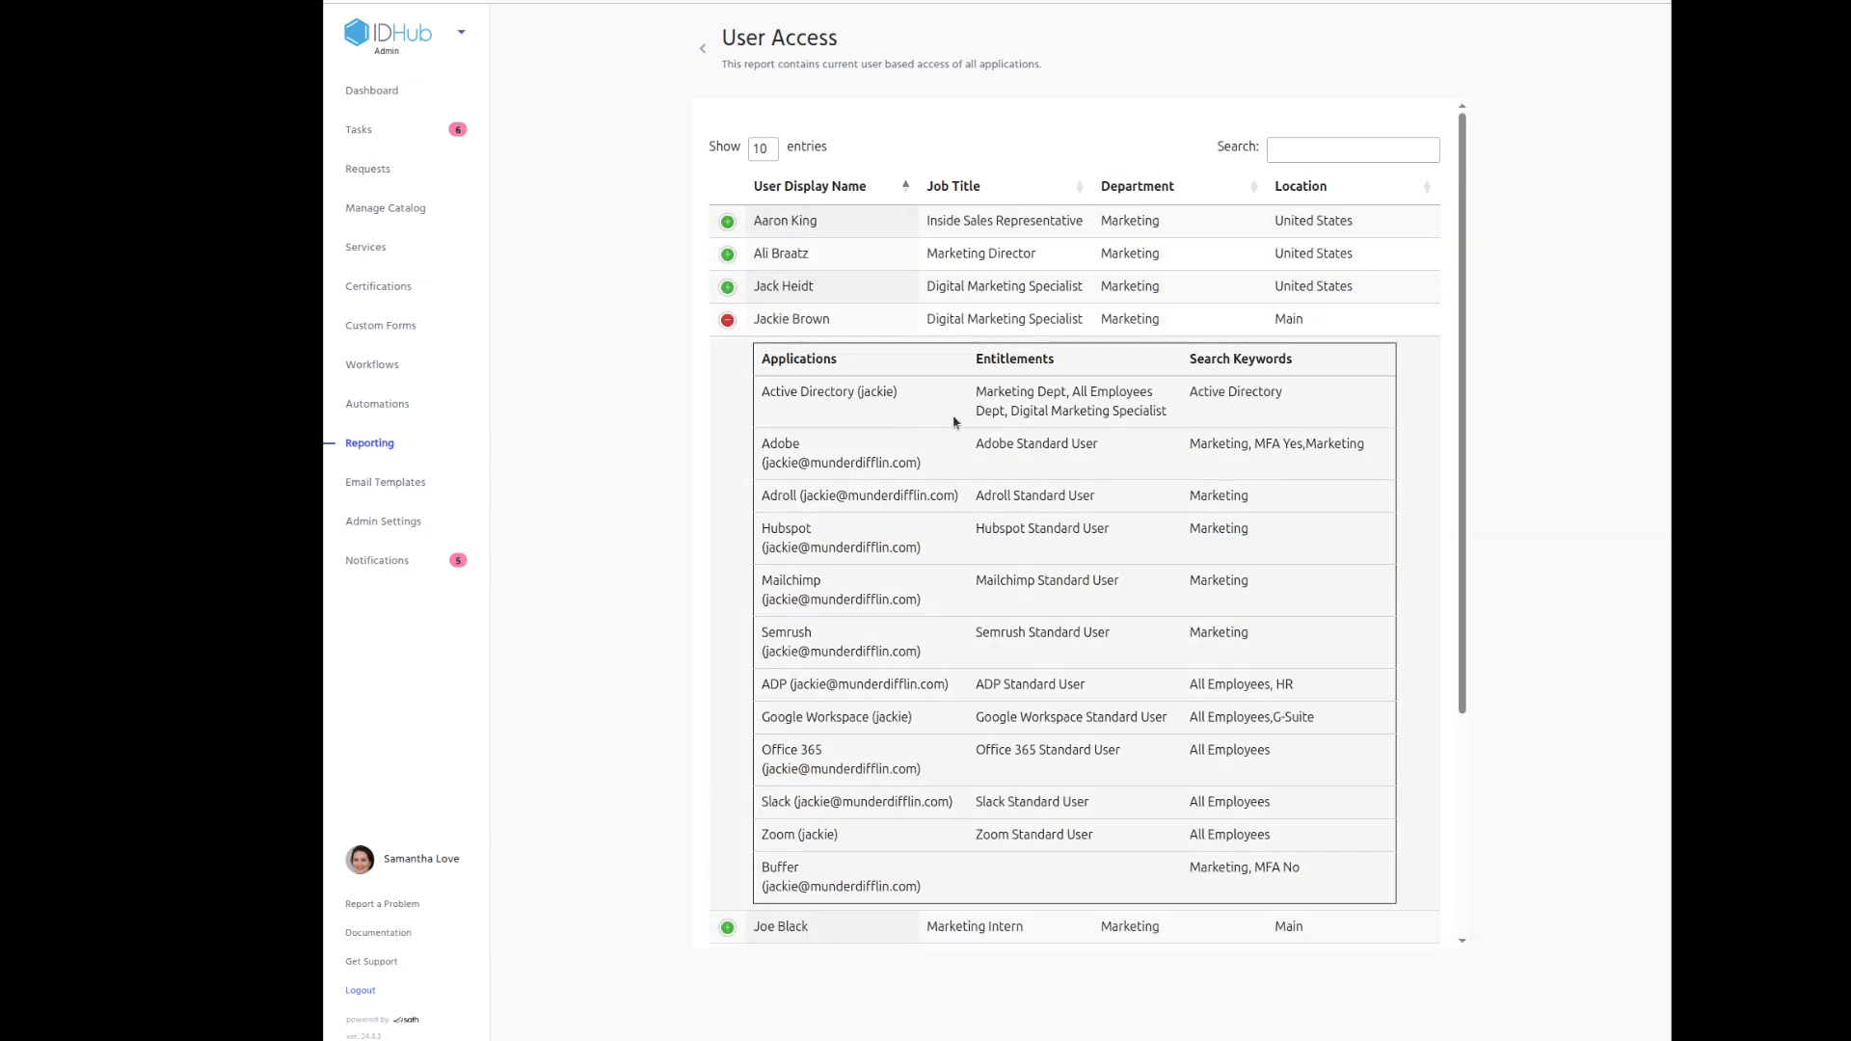
scroll(958, 426, "down", 2)
left_click(727, 127)
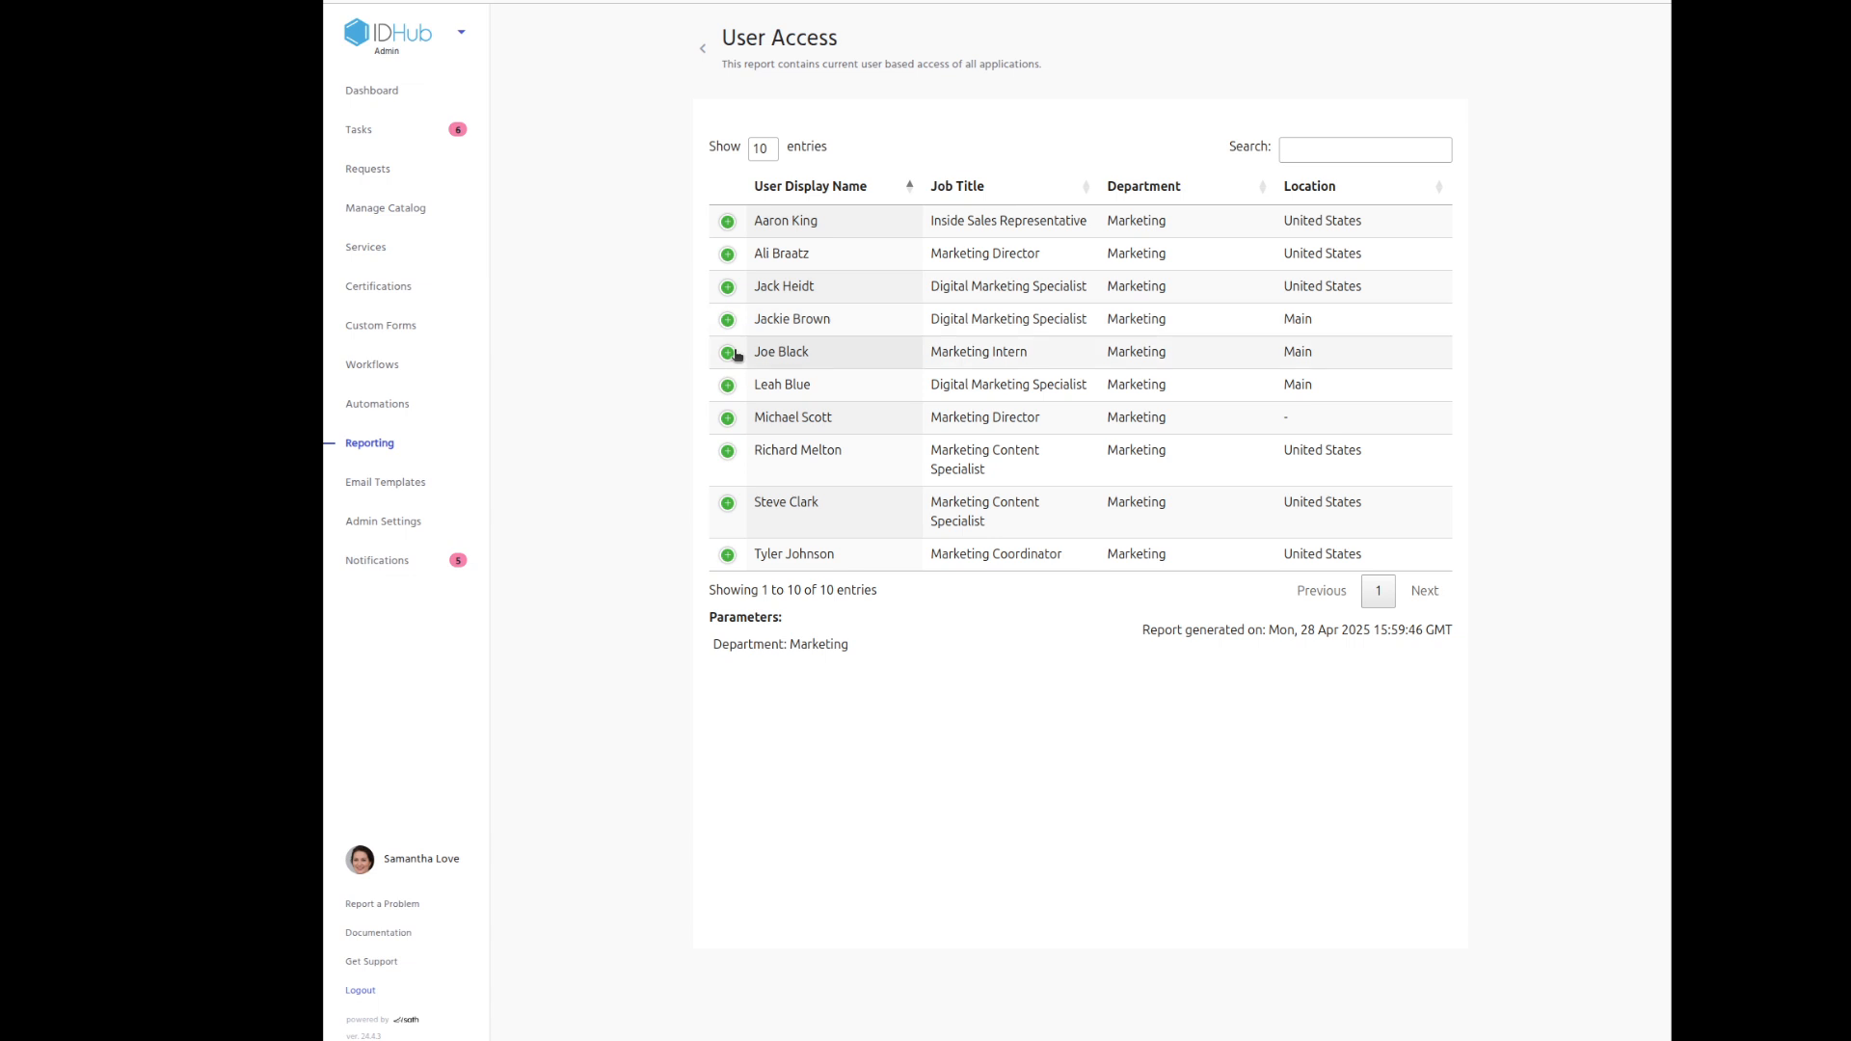
left_click(702, 47)
left_click(816, 114)
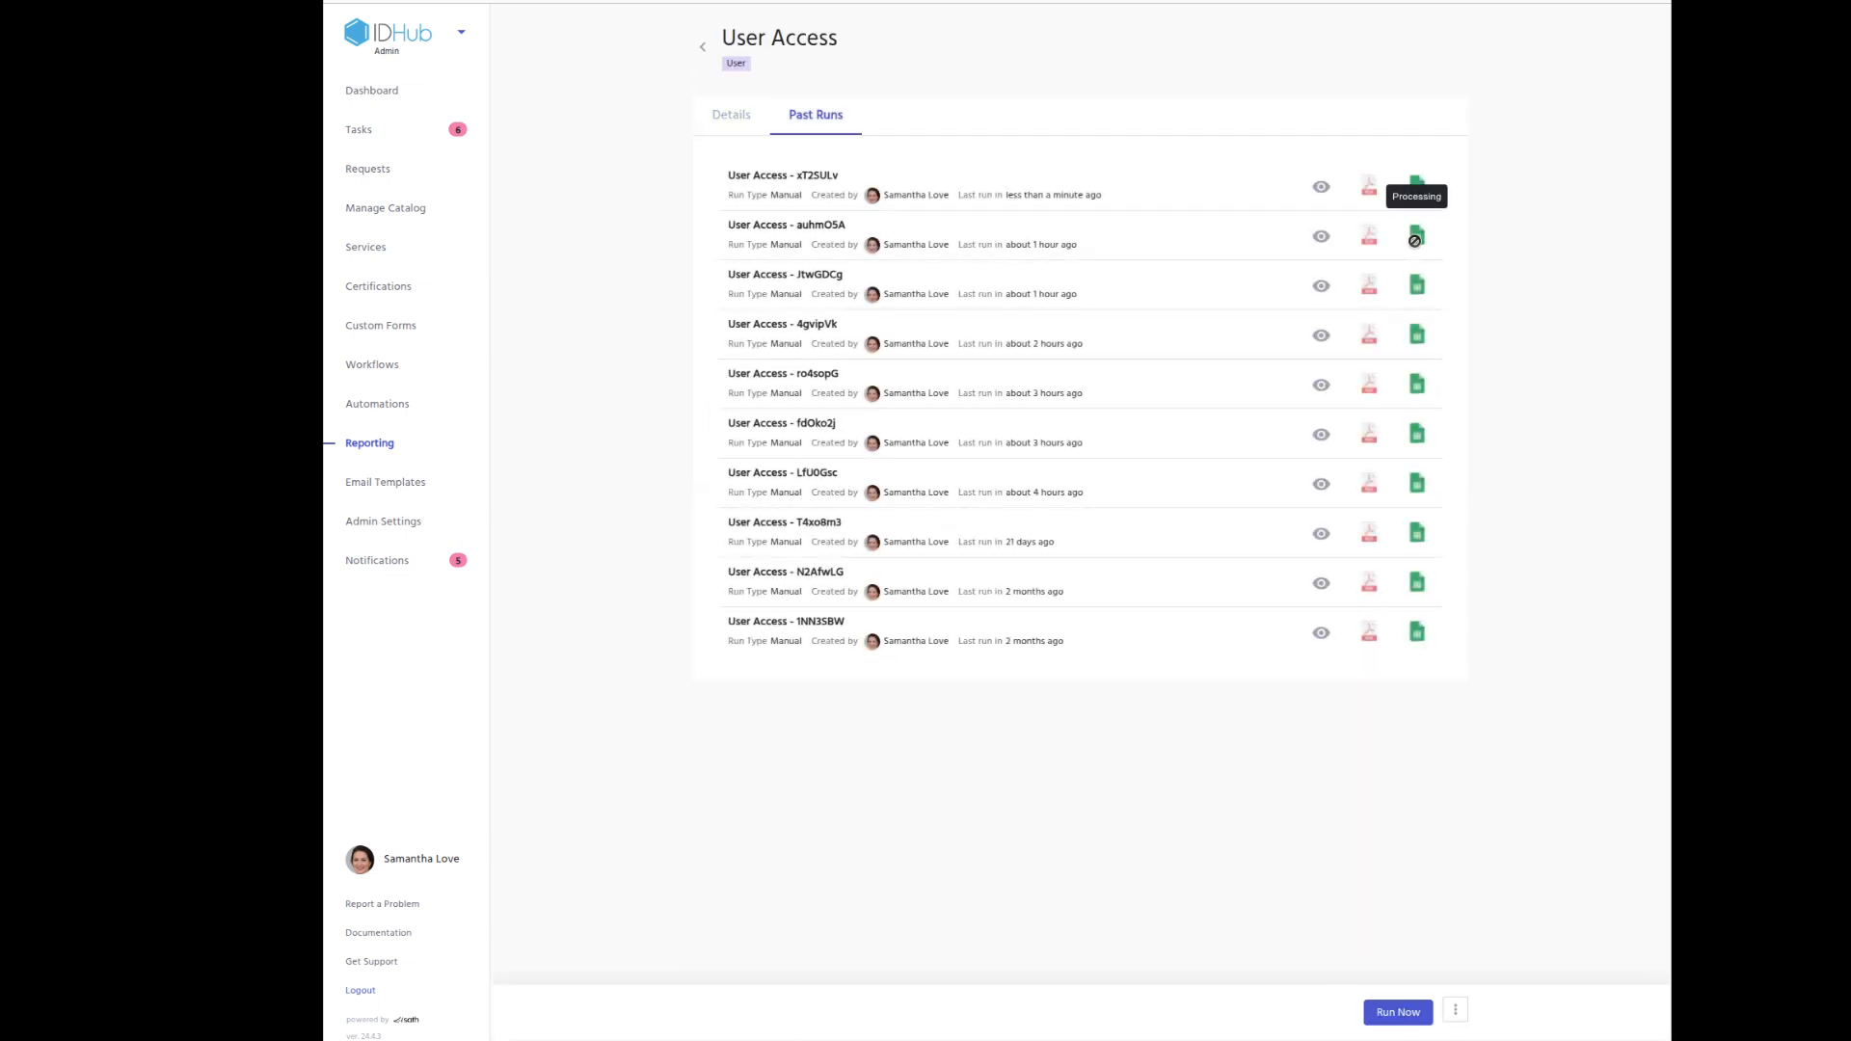